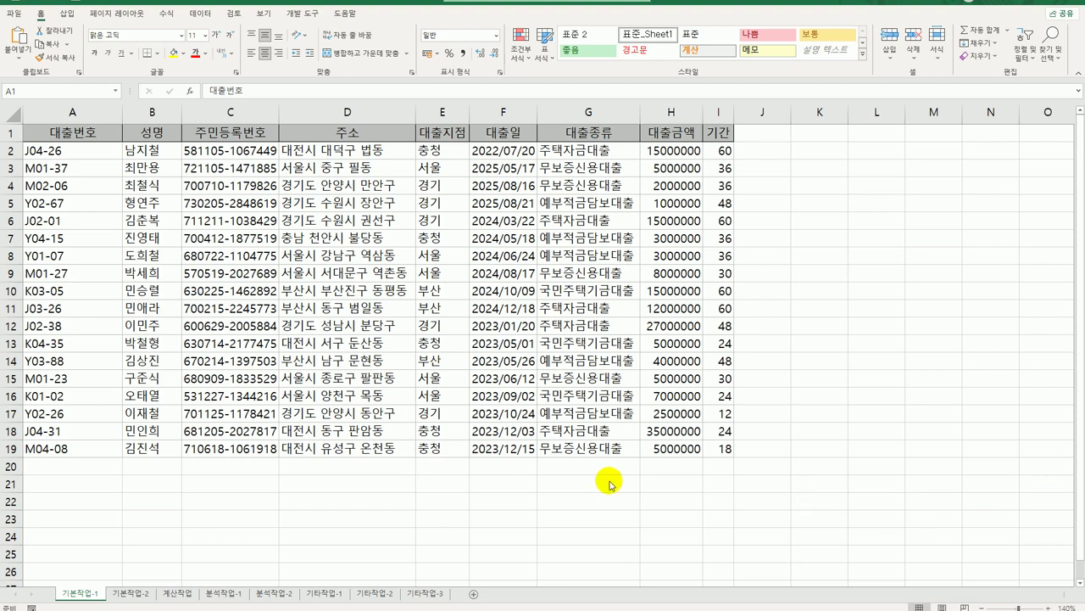
# Enter the criteria label 조건 in cell A21.
pyautogui.click(50, 483)
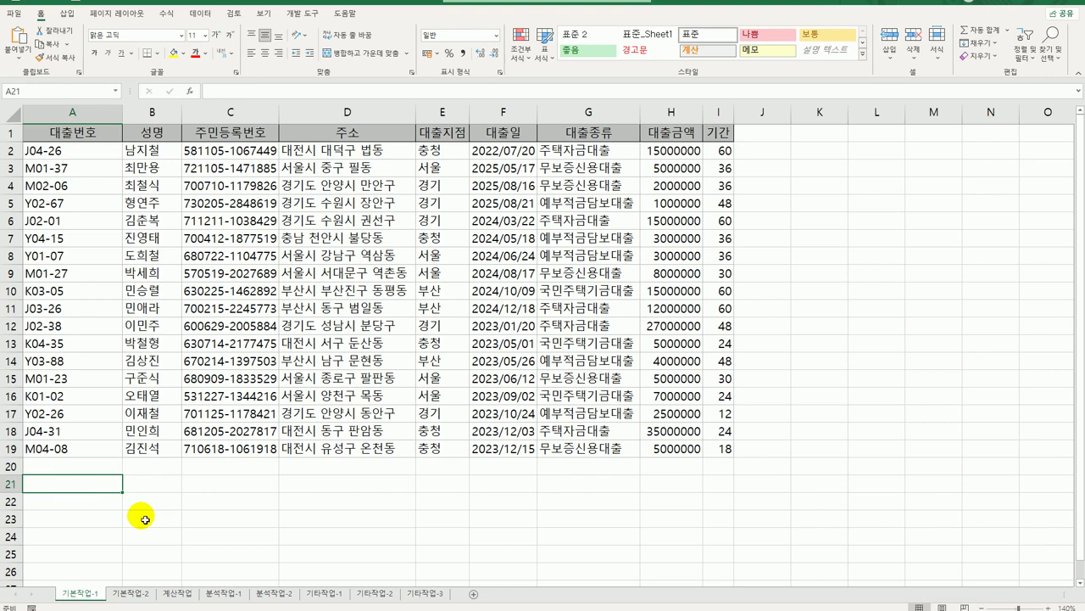
pyautogui.write('조건')
pyautogui.press('Return')
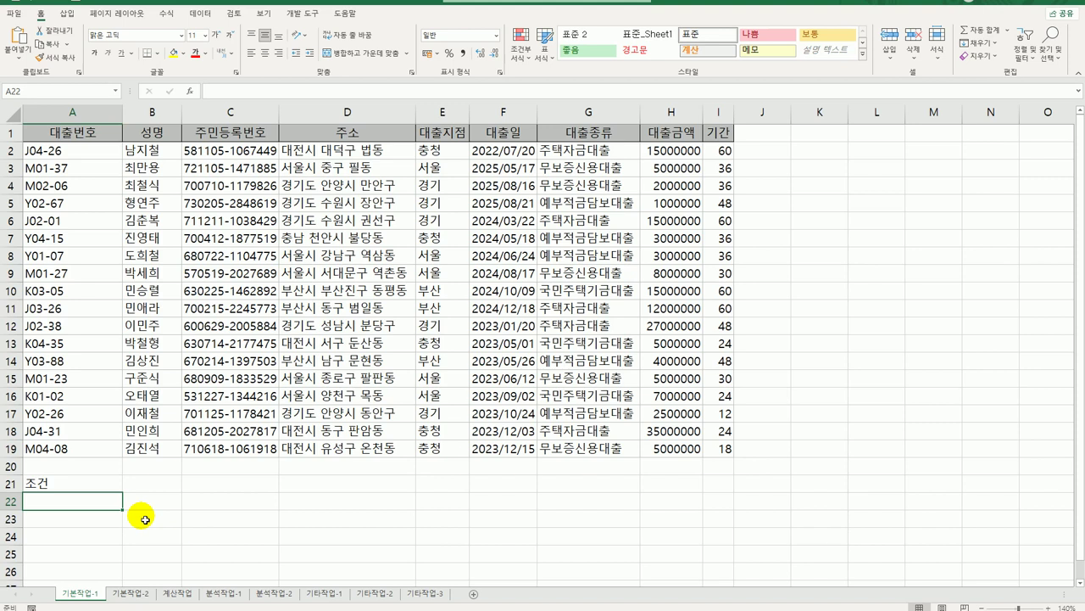
# Begin an AND formula in A22 with I2<=30 as its first condition.
pyautogui.write('=')
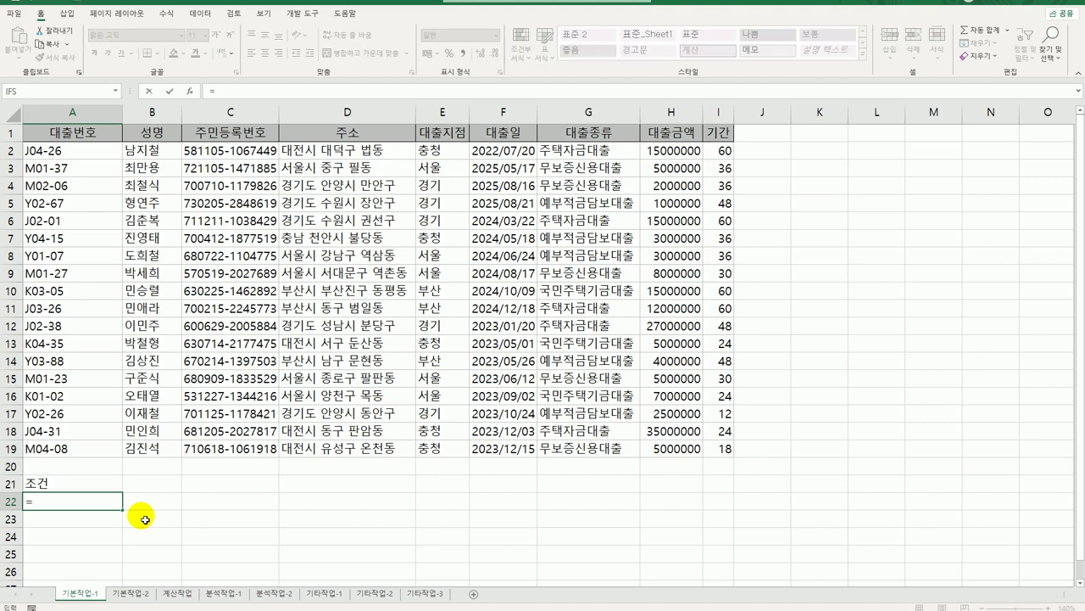
pyautogui.write('and(')
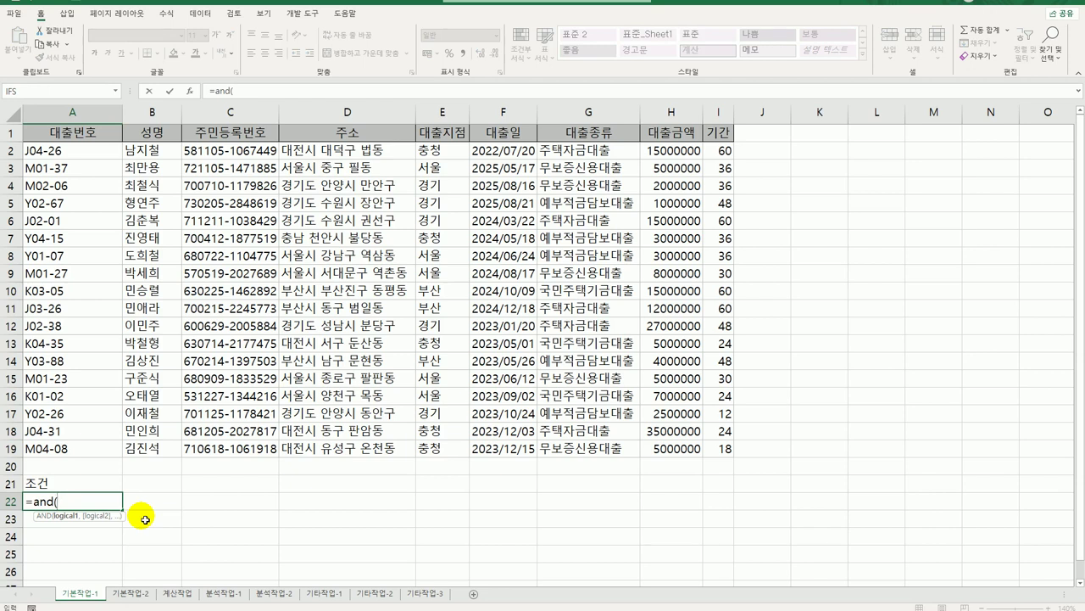
pyautogui.click(720, 154)
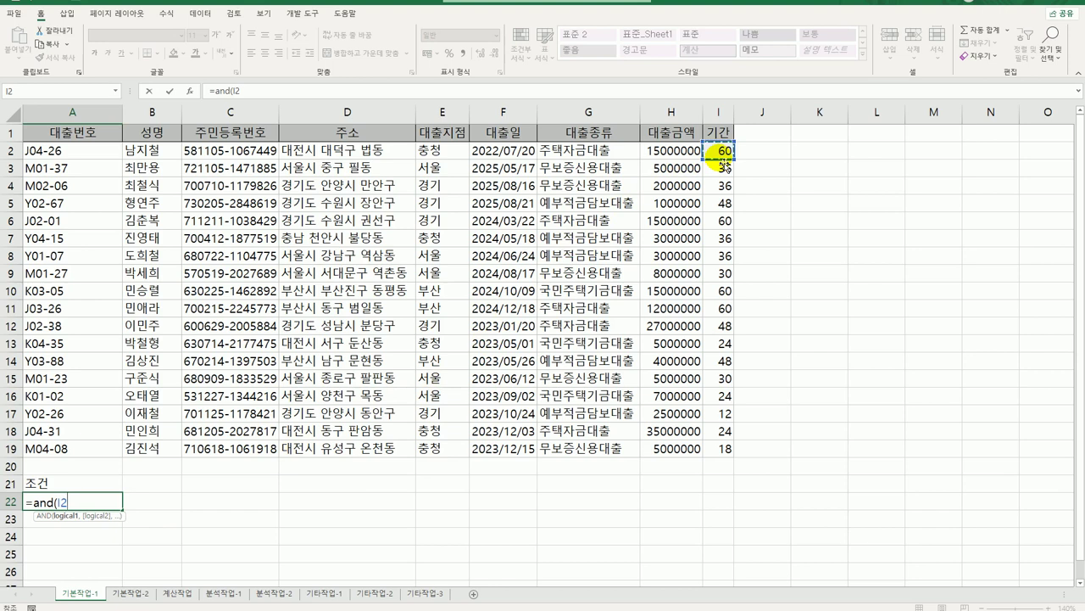
pyautogui.write('<=')
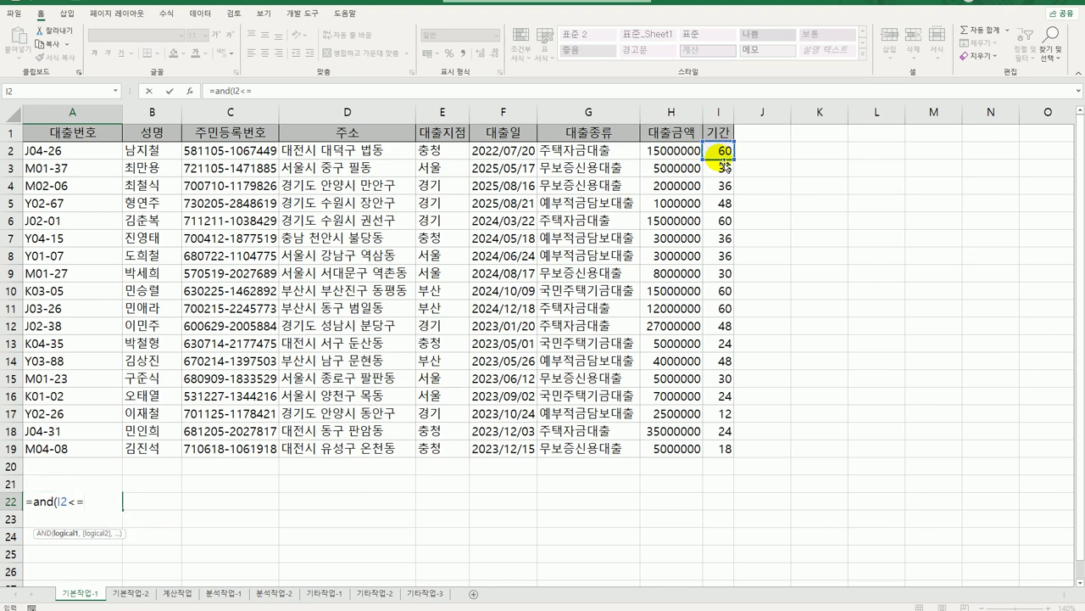
pyautogui.write('30,')
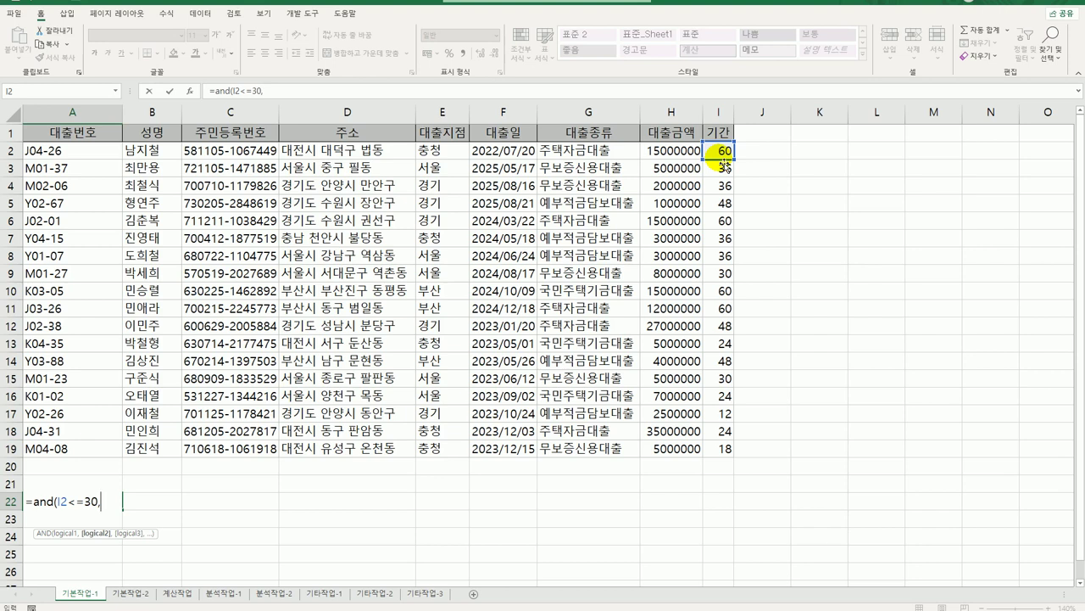
# Nest an OR function as the second AND condition, with YEAR(F2)=2023 as its first test.
pyautogui.write('or')
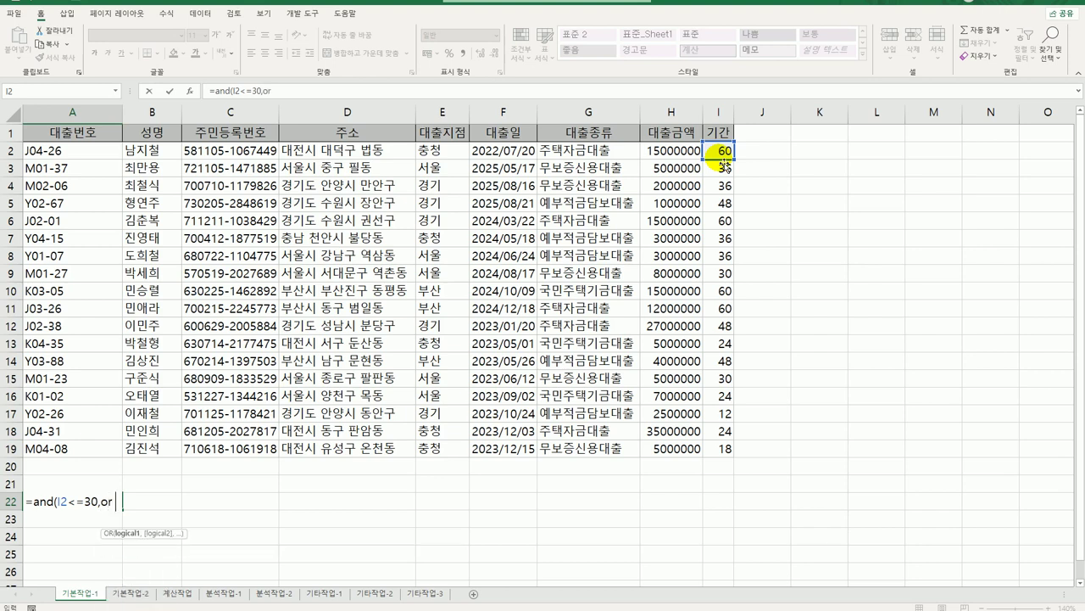
pyautogui.write('(year(')
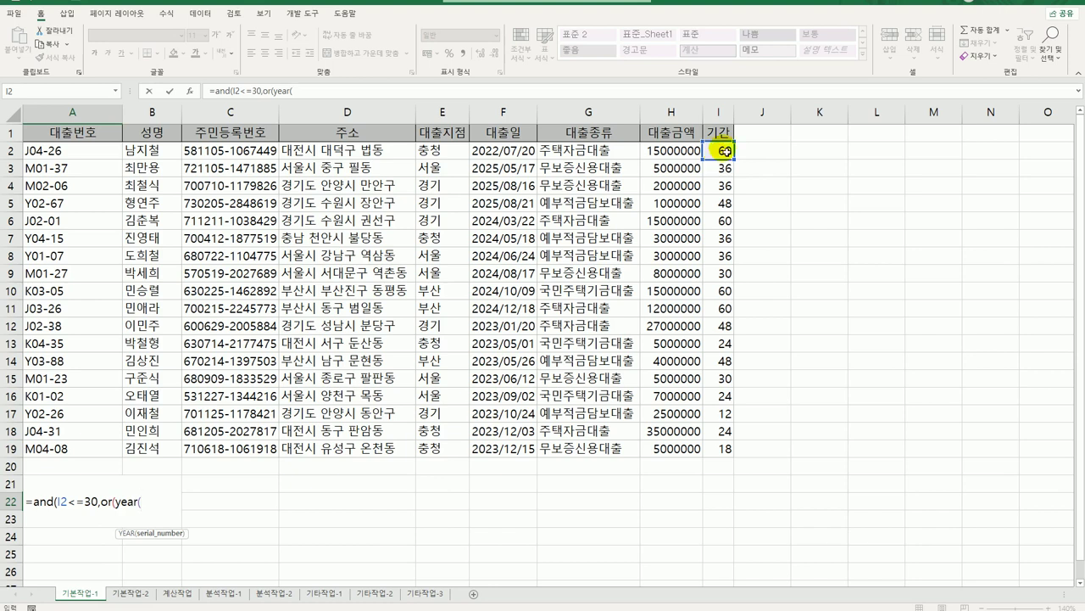
pyautogui.click(511, 155)
pyautogui.click(511, 155)
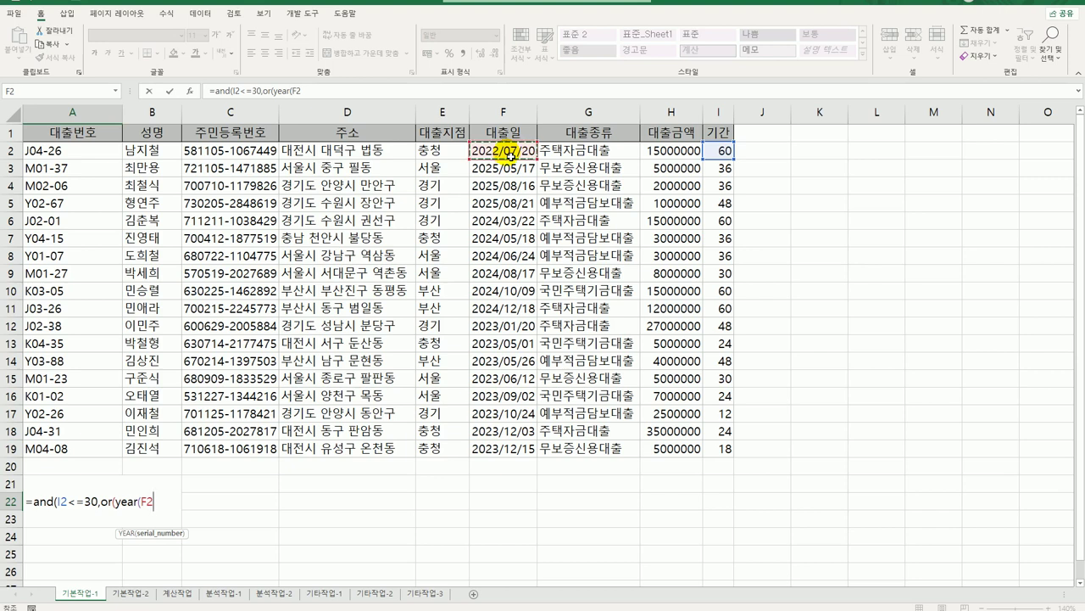
pyautogui.write(')=')
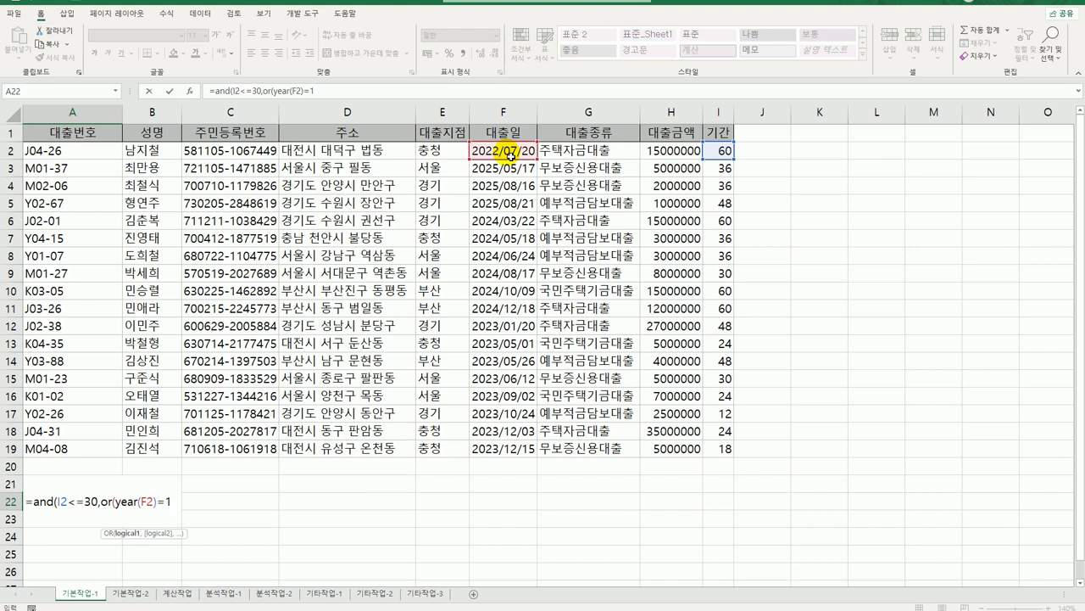
pyautogui.write('2023')
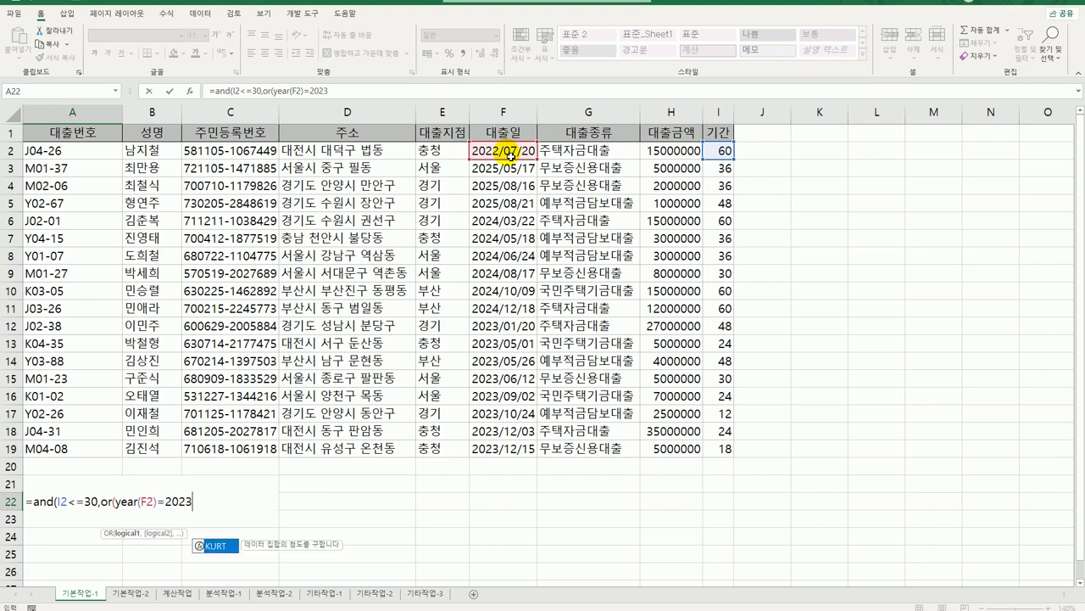
pyautogui.write('k')
pyautogui.press('BackSpace')
pyautogui.write(',')
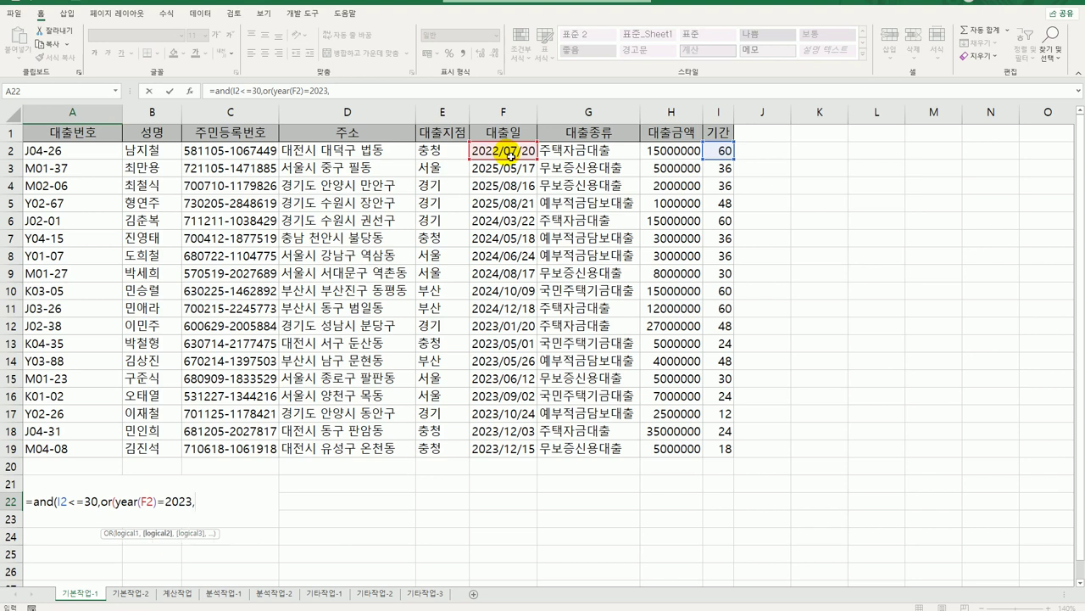
# Add YEAR(F2)=2025 as the second OR test and complete the criteria formula.
pyautogui.write('year(')
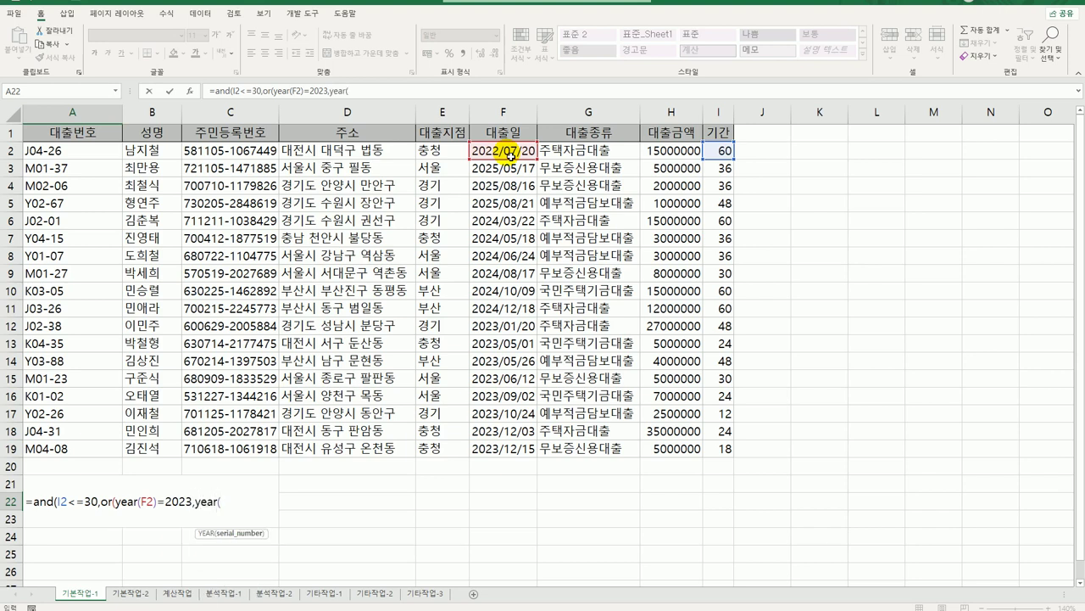
pyautogui.click(510, 155)
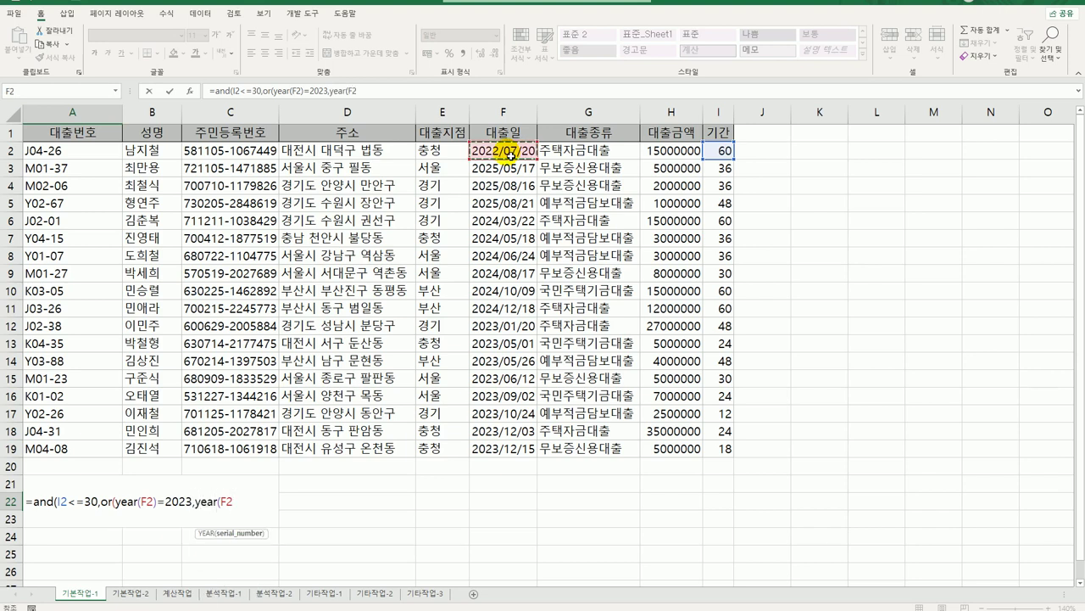
pyautogui.write(')=2025')
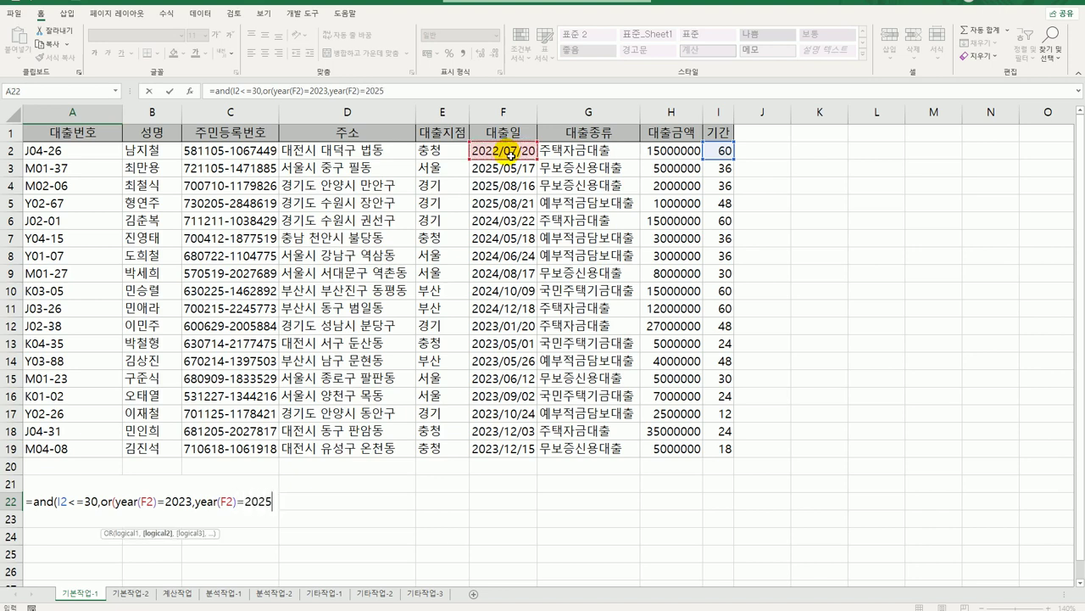
pyautogui.write('))')
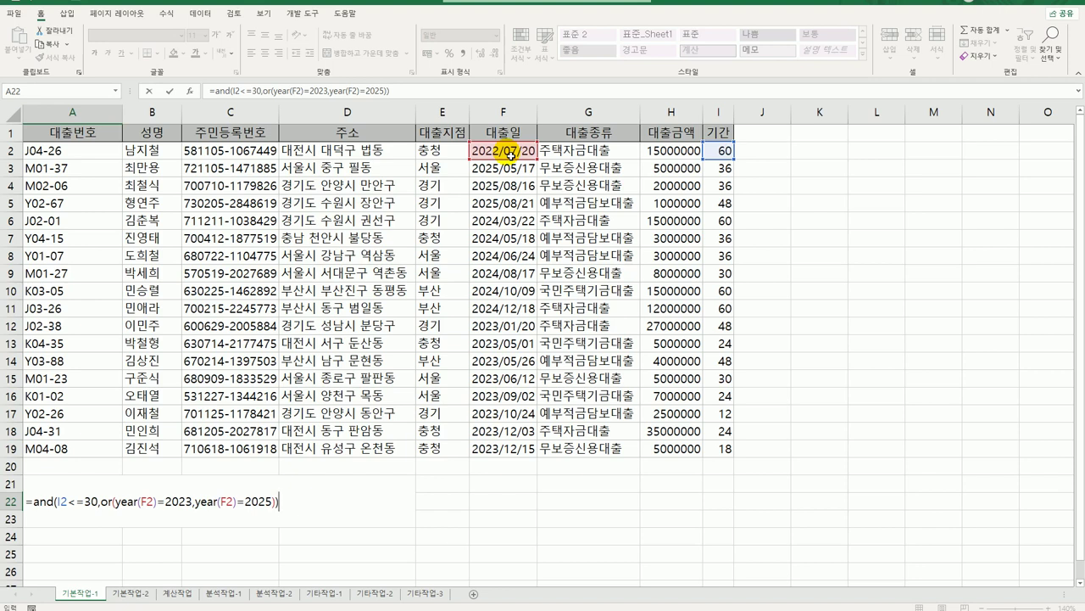
pyautogui.press('Return')
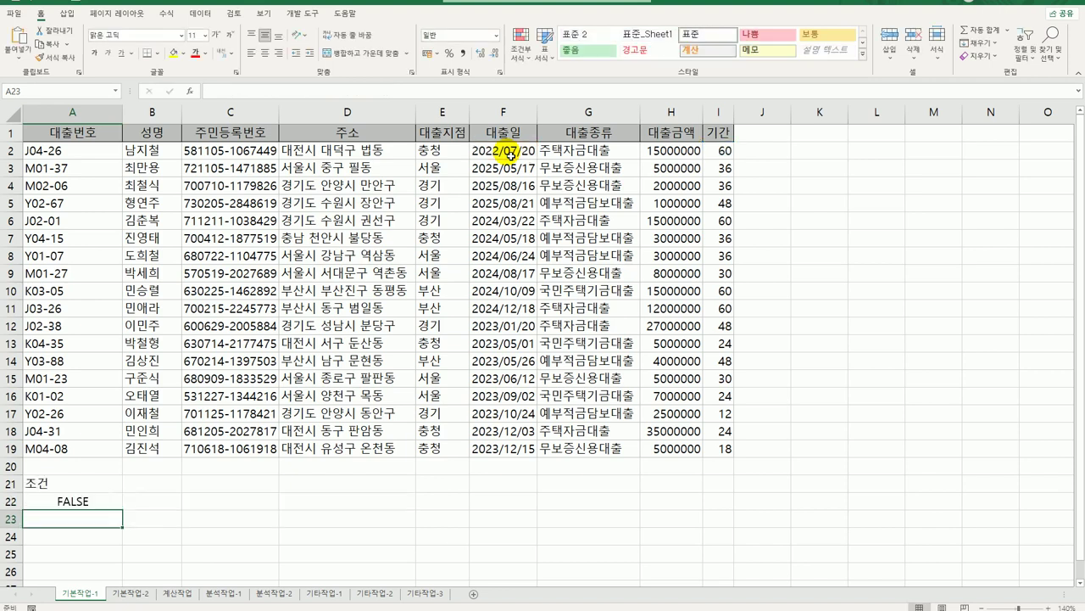
# Copy the headers 대출번호, 성명, 주민등록번호, 대출종류, 대출금액 and 기간 to the row starting at A26.
pyautogui.click(73, 142)
pyautogui.moveTo(73, 141); pyautogui.dragTo(235, 140)
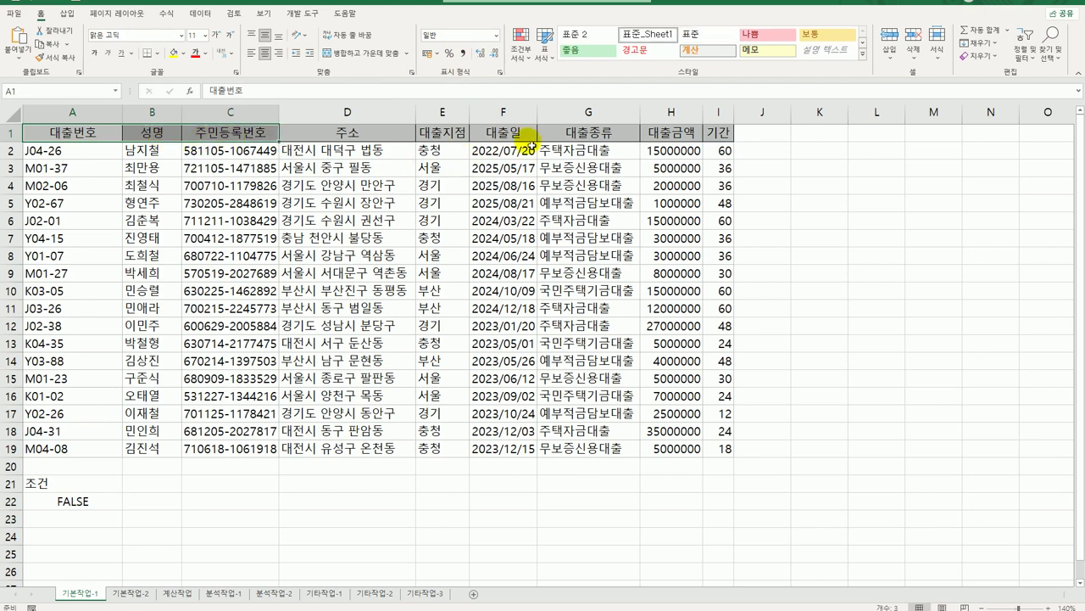
pyautogui.moveTo(580, 137); pyautogui.dragTo(727, 138)
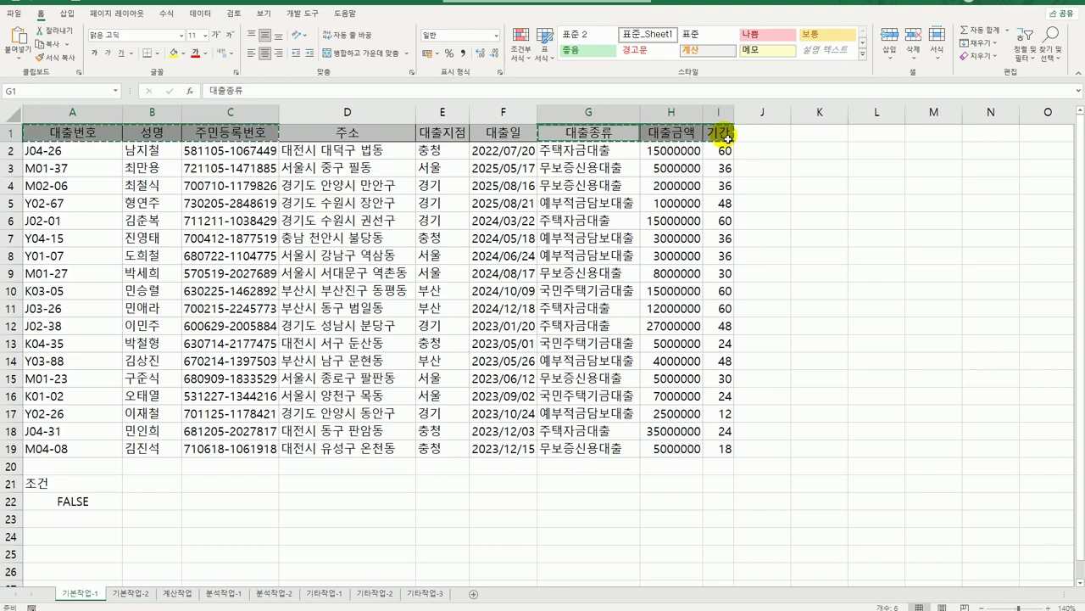
pyautogui.hotkey('ctrl', 'c')
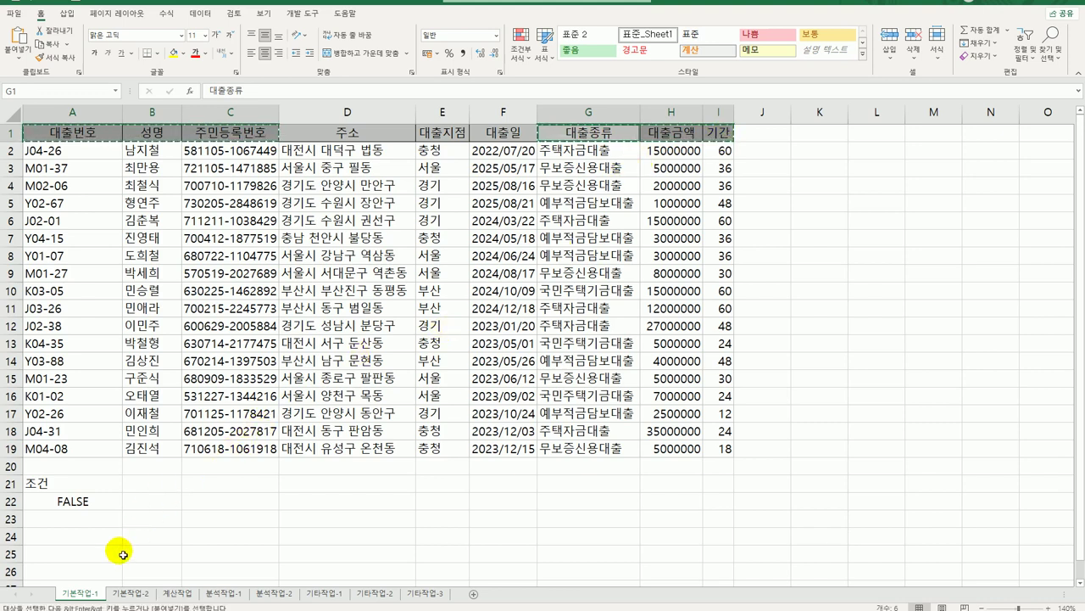
pyautogui.click(100, 575)
pyautogui.hotkey('ctrl', 'v')
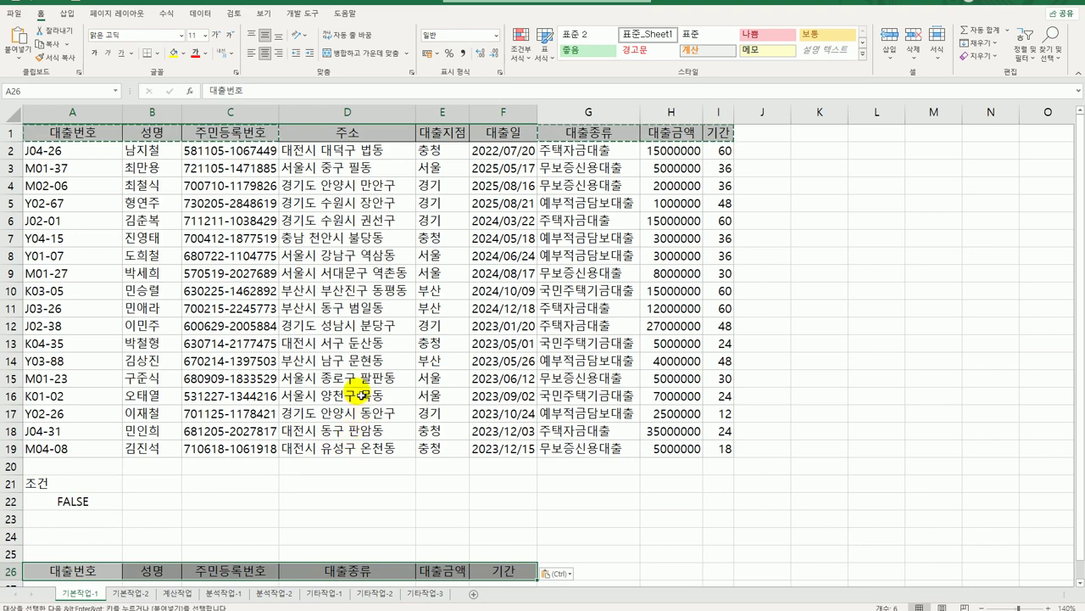
# Start an Advanced Filter on the loan table A1:I19 with A21:A22 as the criteria range.
pyautogui.click(253, 238)
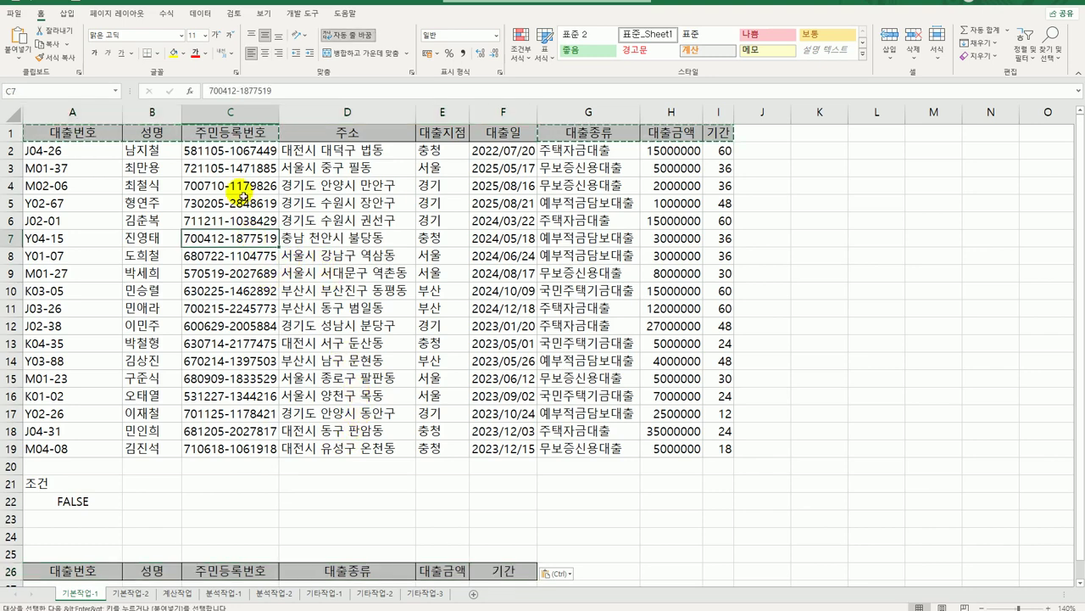
pyautogui.click(200, 14)
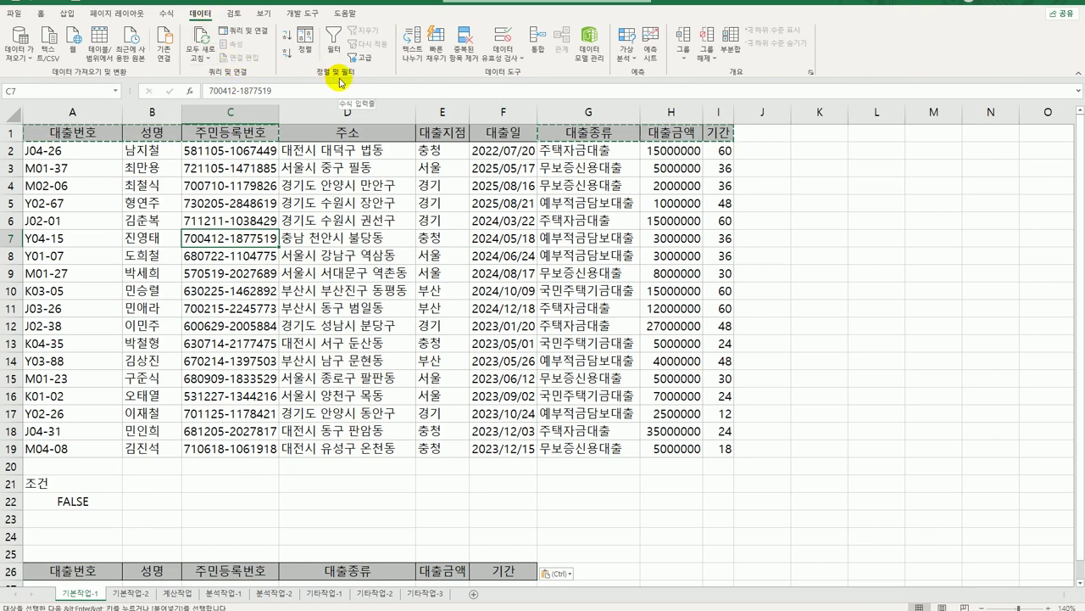
pyautogui.click(361, 60)
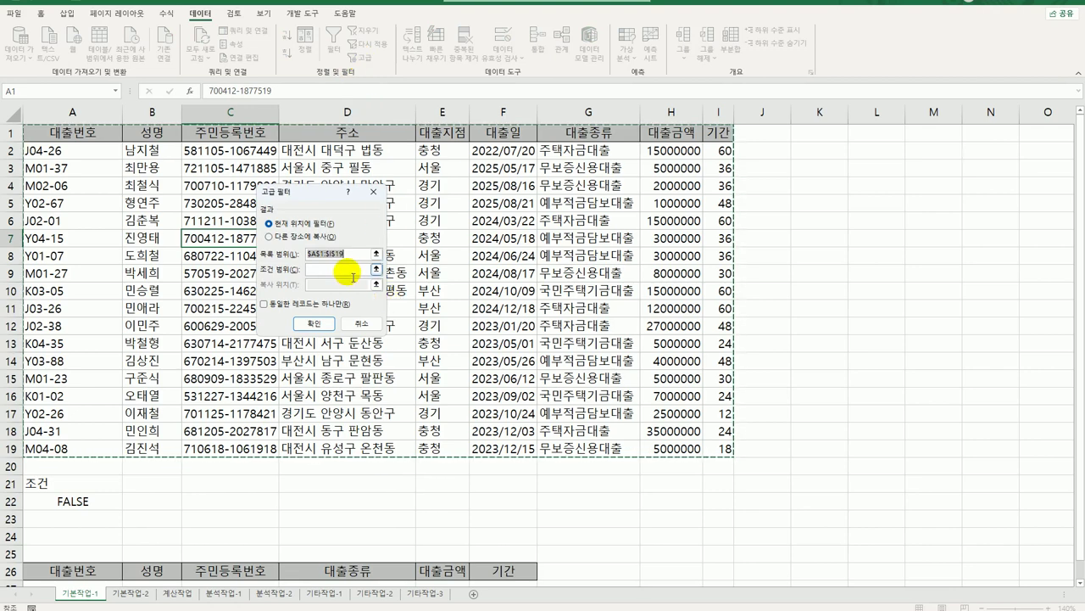
pyautogui.click(350, 271)
pyautogui.moveTo(87, 484); pyautogui.dragTo(88, 501)
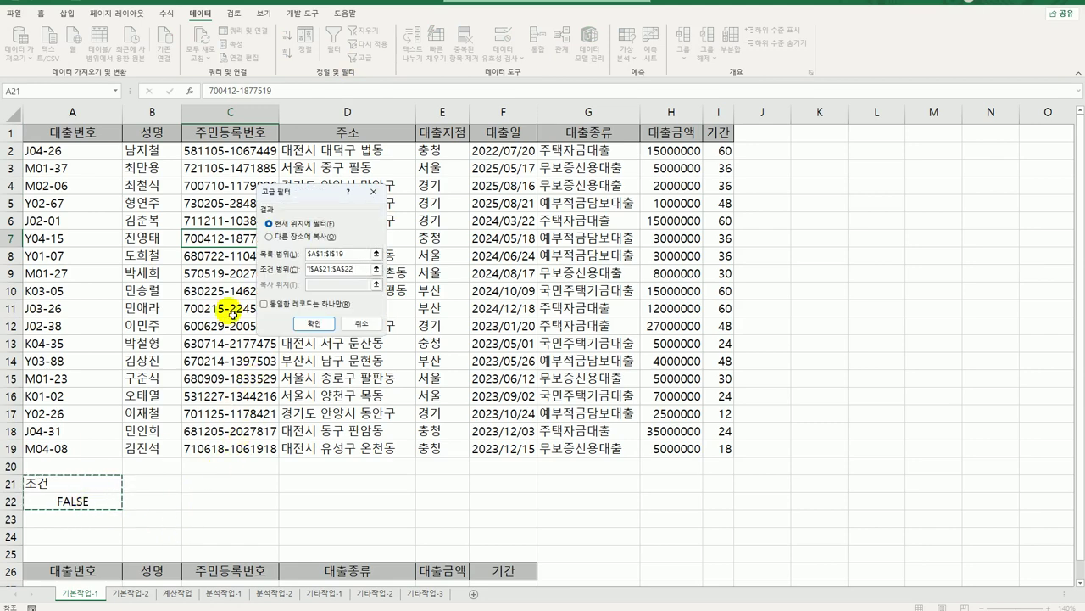
# Set the filter to copy its results to another location, A26:F26, and run it.
pyautogui.click(277, 239)
pyautogui.click(331, 283)
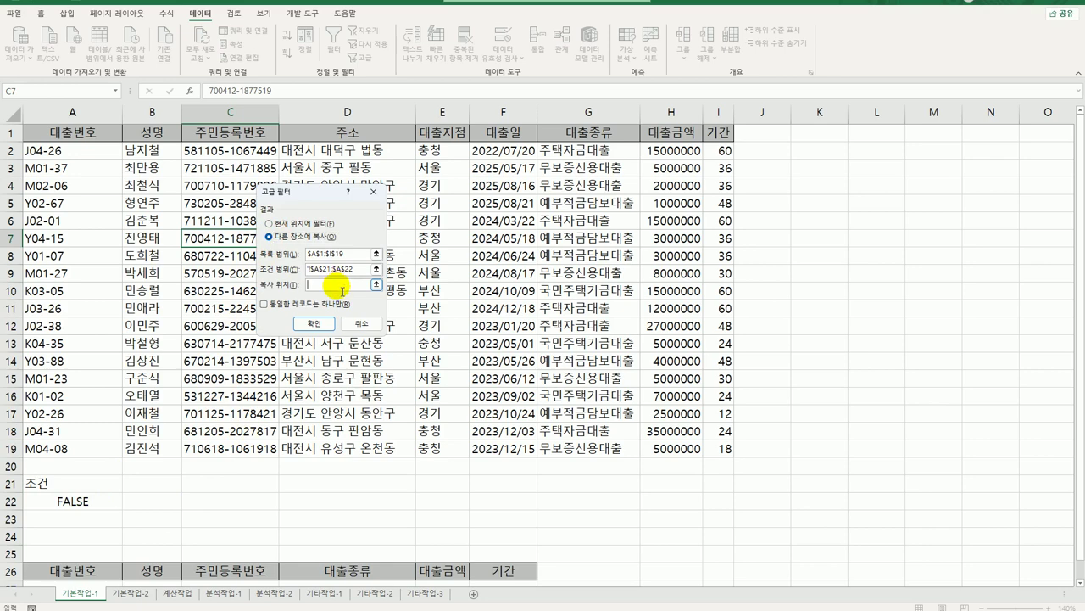
pyautogui.scroll(-3, 337, 295)
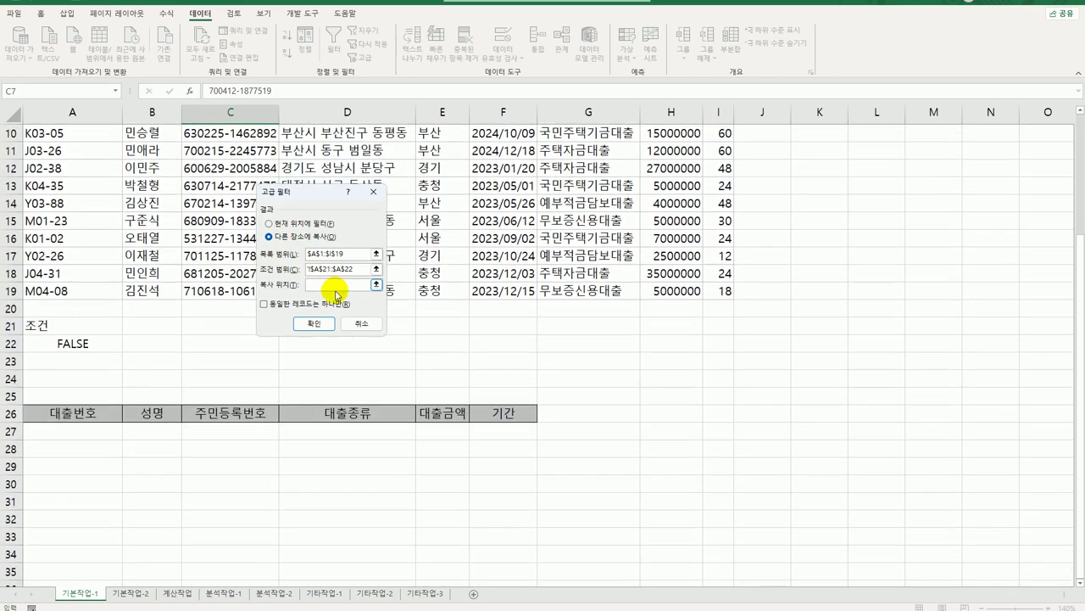
pyautogui.click(68, 413)
pyautogui.moveTo(68, 413); pyautogui.dragTo(497, 407)
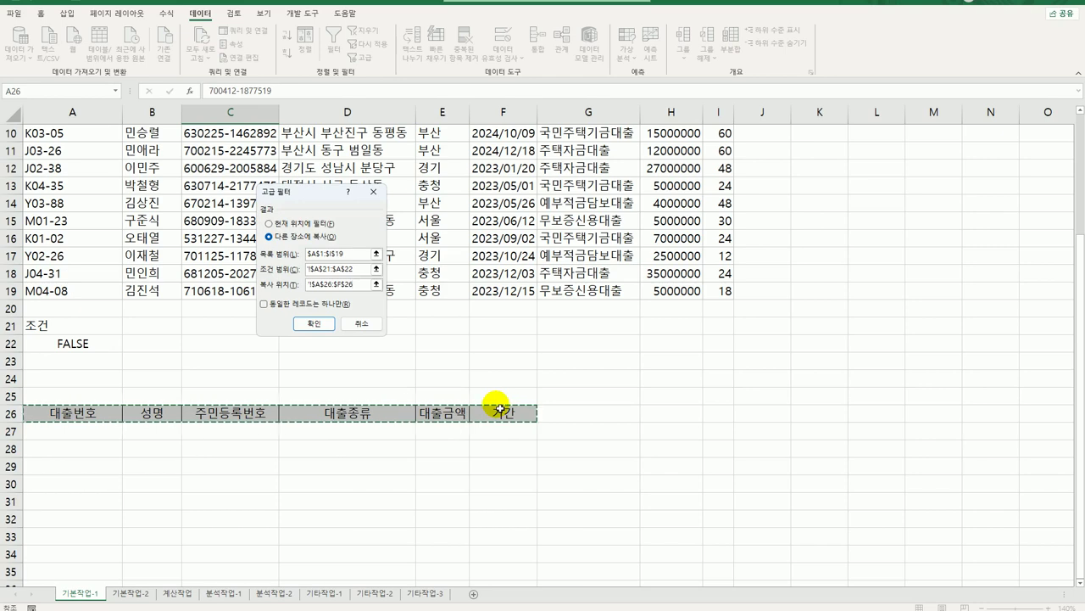
pyautogui.click(315, 323)
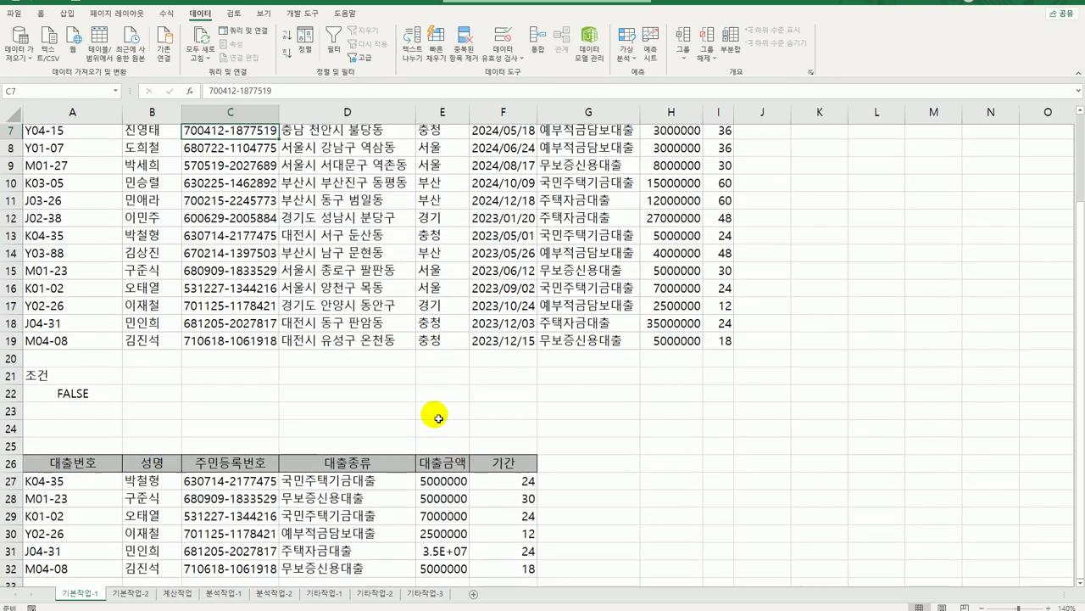
# Widen column E slightly so the extracted 대출금액 values fit in full.
pyautogui.scroll(-3, 437, 421)
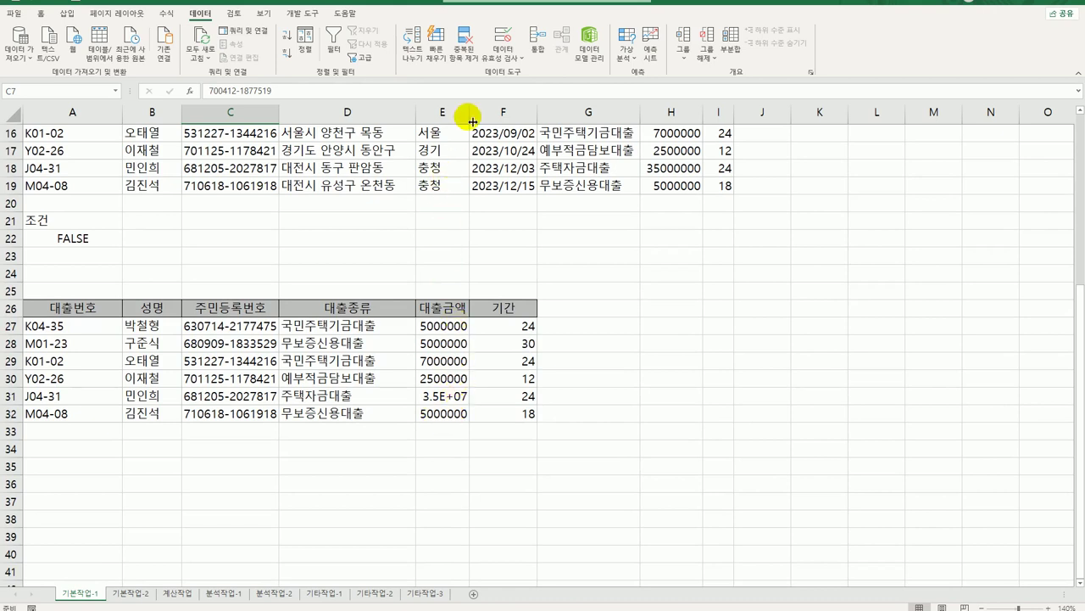
pyautogui.moveTo(473, 122); pyautogui.dragTo(481, 119)
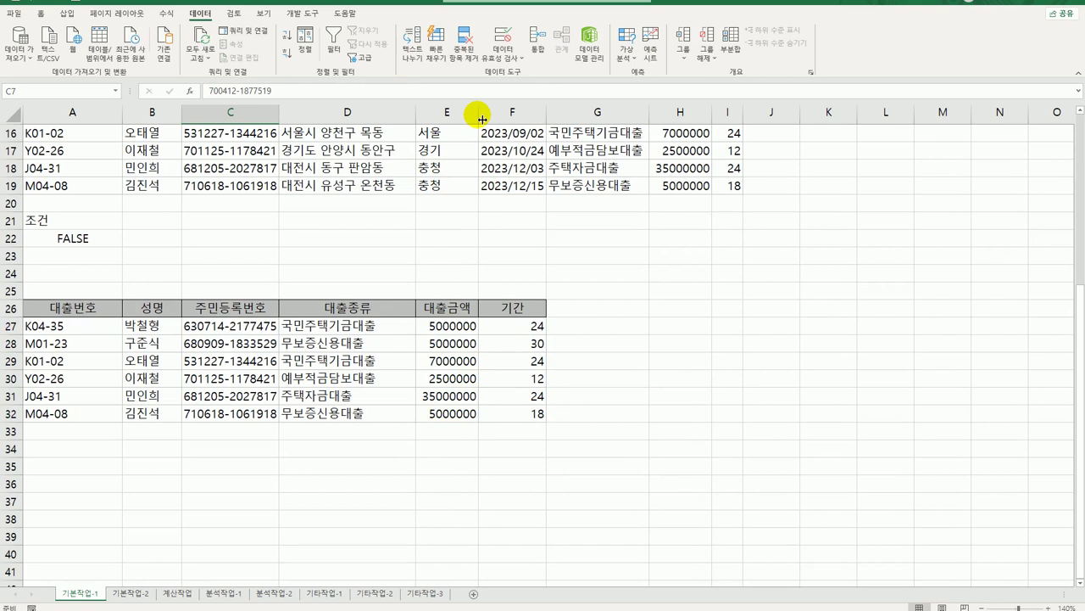
pyautogui.moveTo(389, 330); pyautogui.dragTo(398, 414)
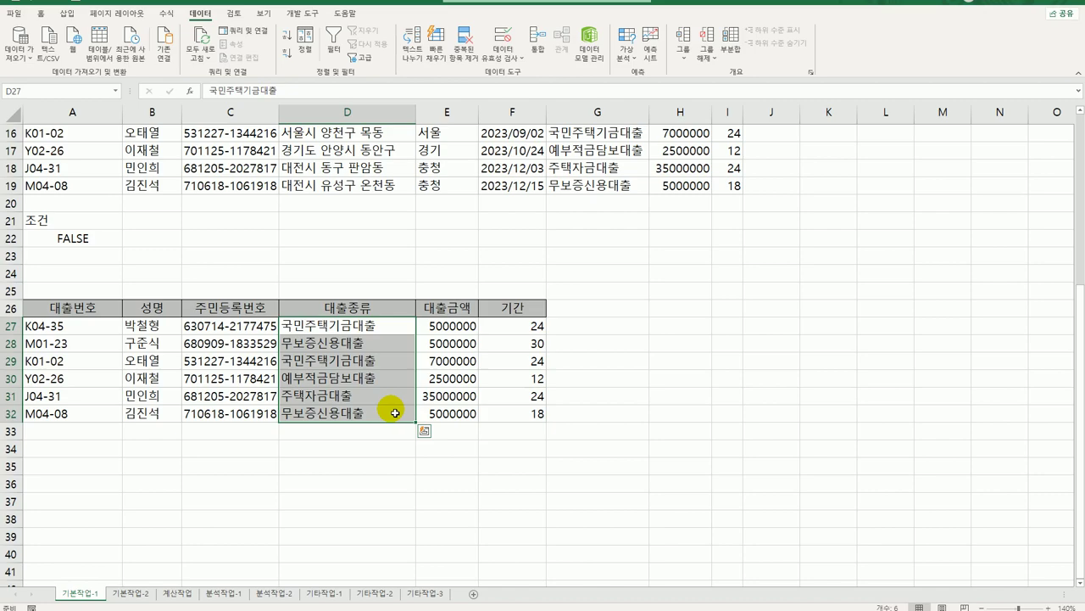
# Start a new conditional formatting rule on A2:I19 that uses a formula to determine which cells to format.
pyautogui.scroll(5, 396, 413)
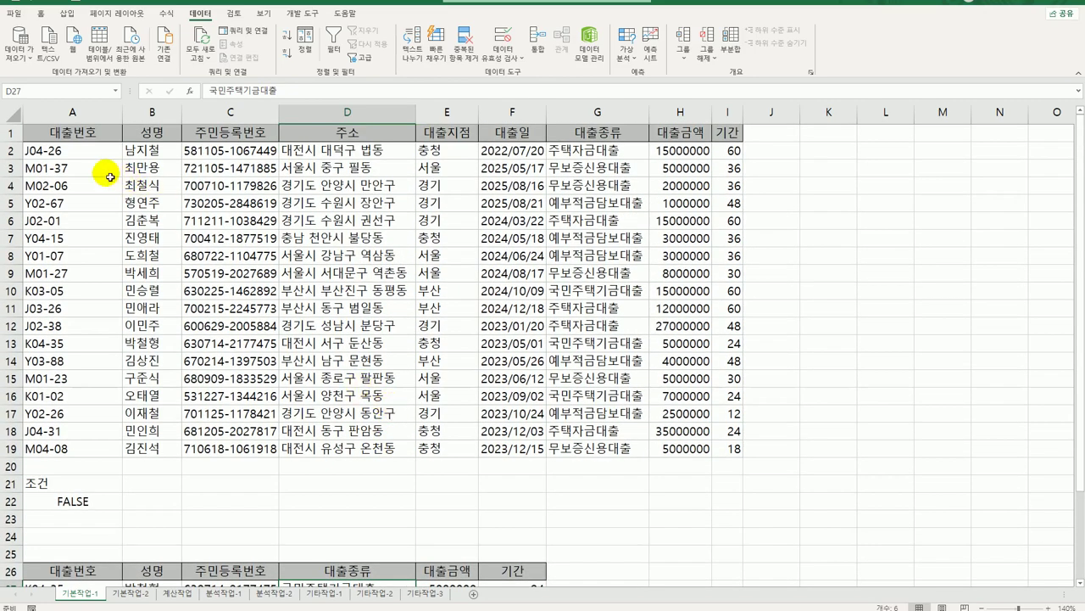
pyautogui.moveTo(72, 151); pyautogui.dragTo(728, 447)
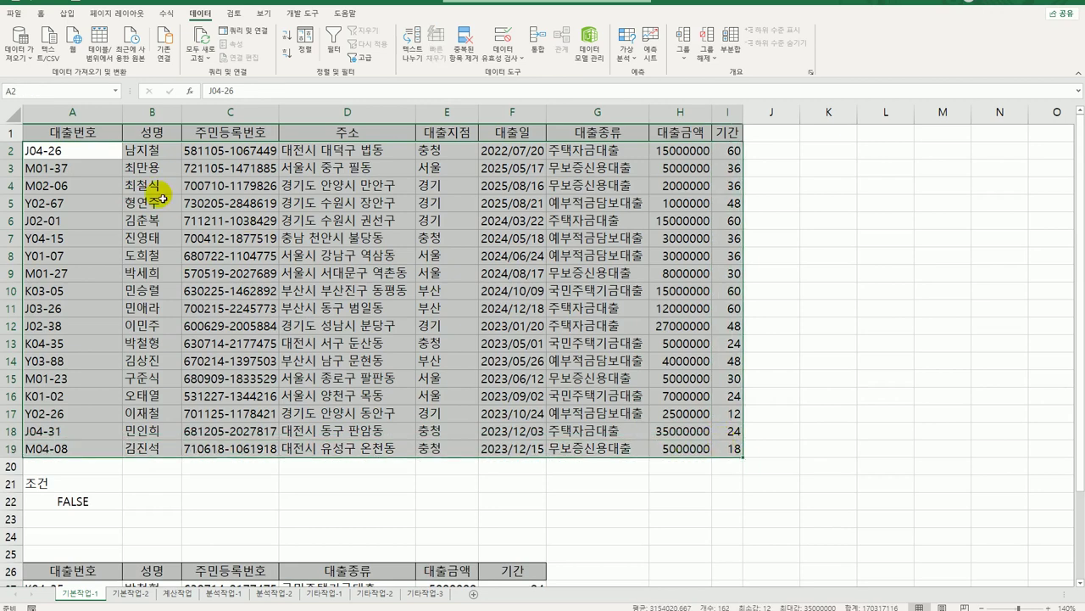
pyautogui.click(41, 14)
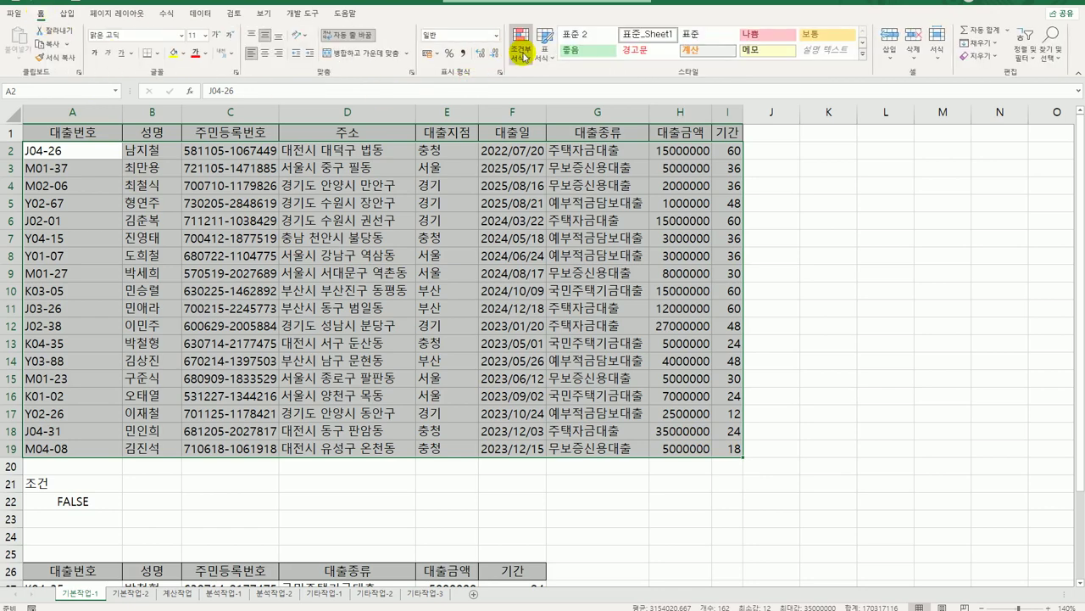
pyautogui.click(520, 44)
pyautogui.click(558, 216)
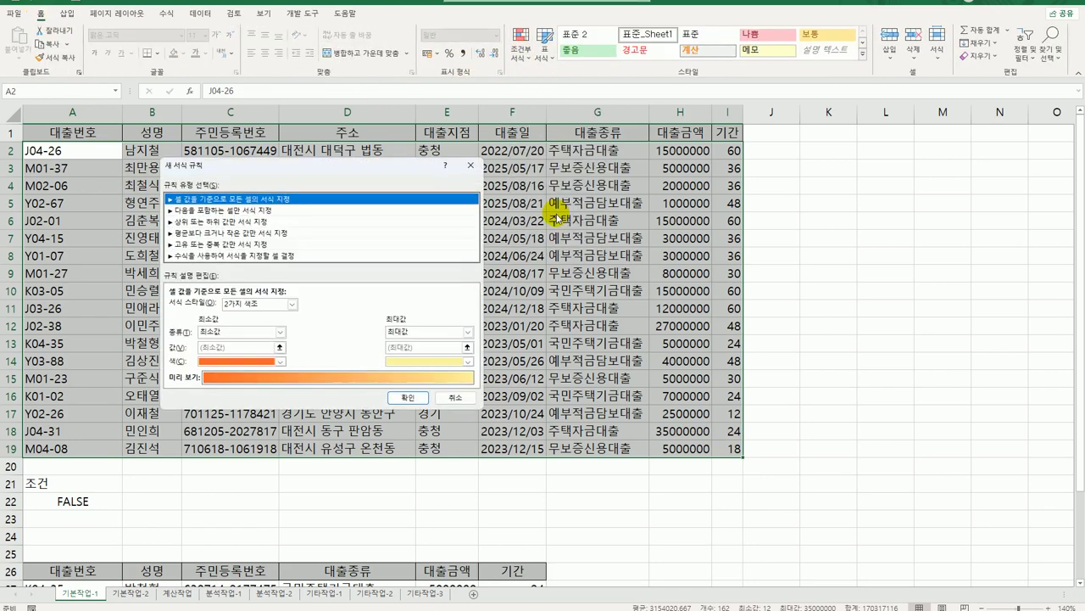
pyautogui.moveTo(392, 172); pyautogui.dragTo(733, 164)
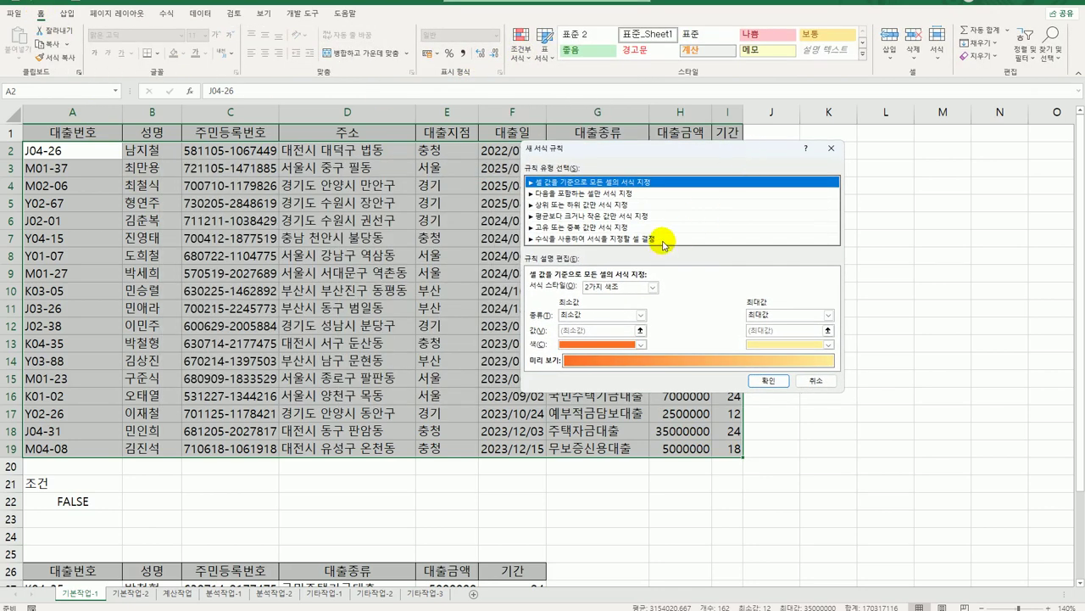
pyautogui.click(661, 239)
pyautogui.click(621, 291)
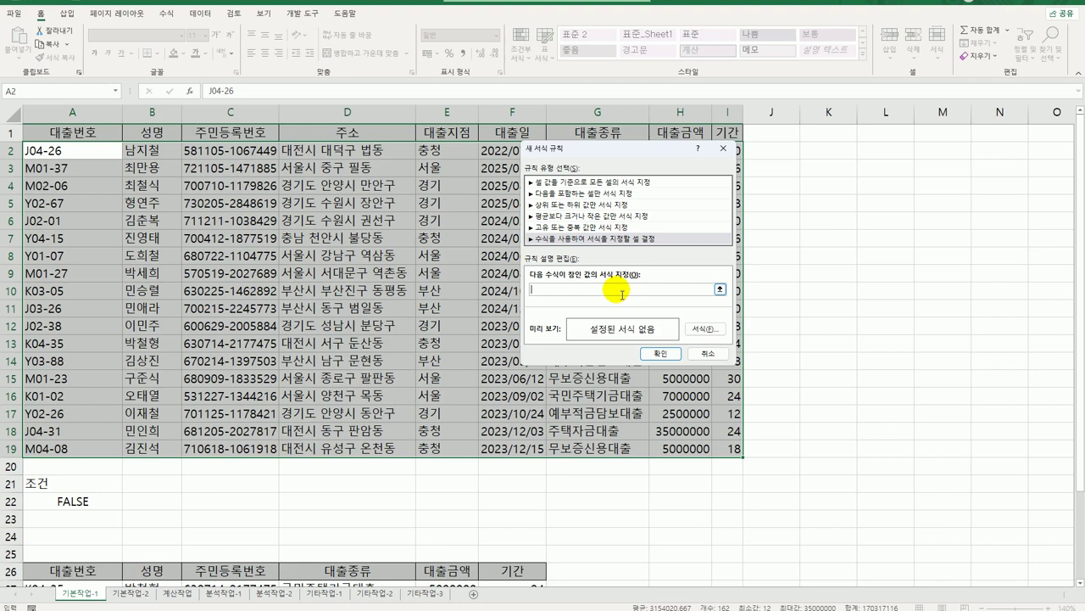
# Begin the rule formula with an OR whose first condition is left($D2,3)="부산시", locking only the column of D2.
pyautogui.write('=or(left(')
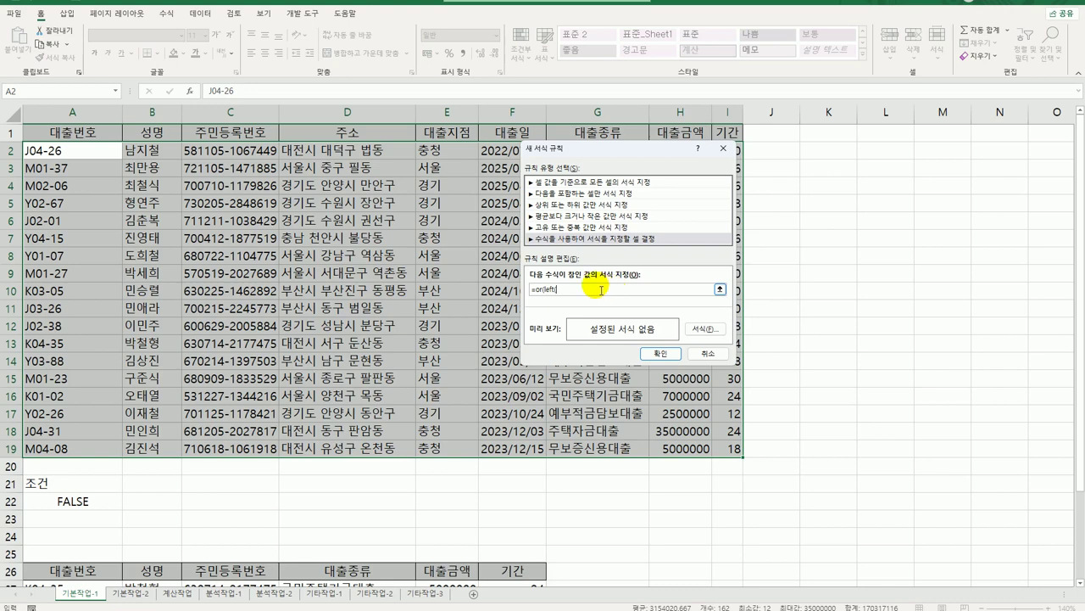
pyautogui.moveTo(608, 159); pyautogui.dragTo(665, 159)
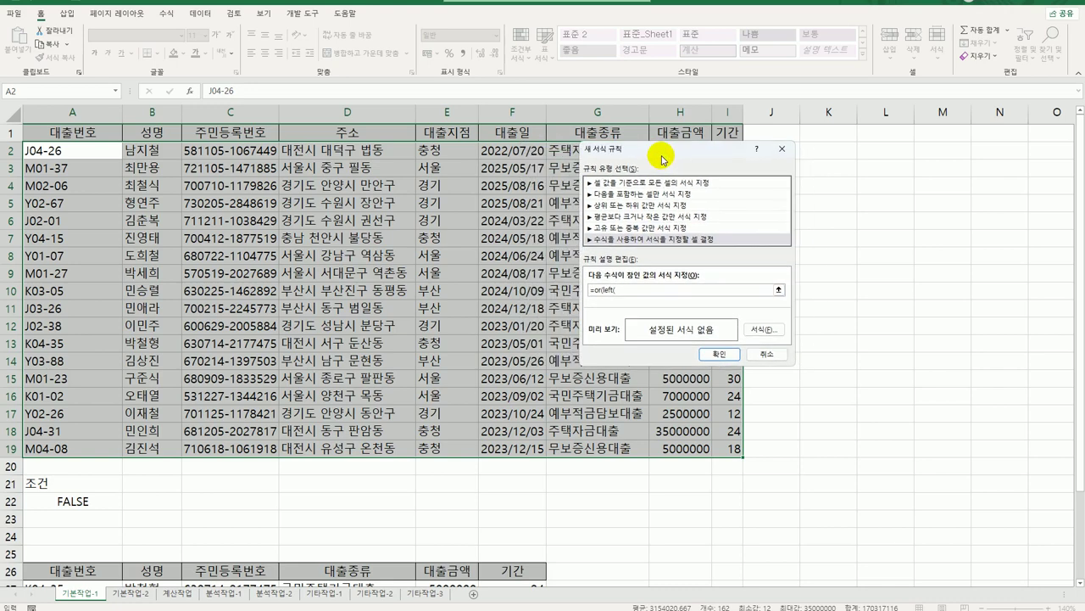
pyautogui.click(363, 153)
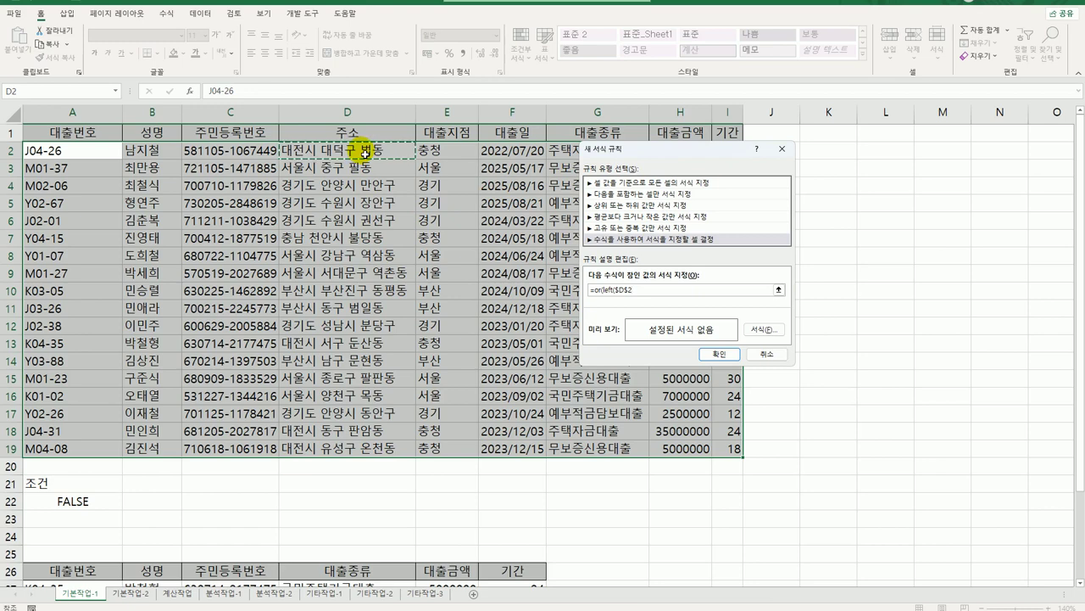
pyautogui.press('F4')
pyautogui.press('F4')
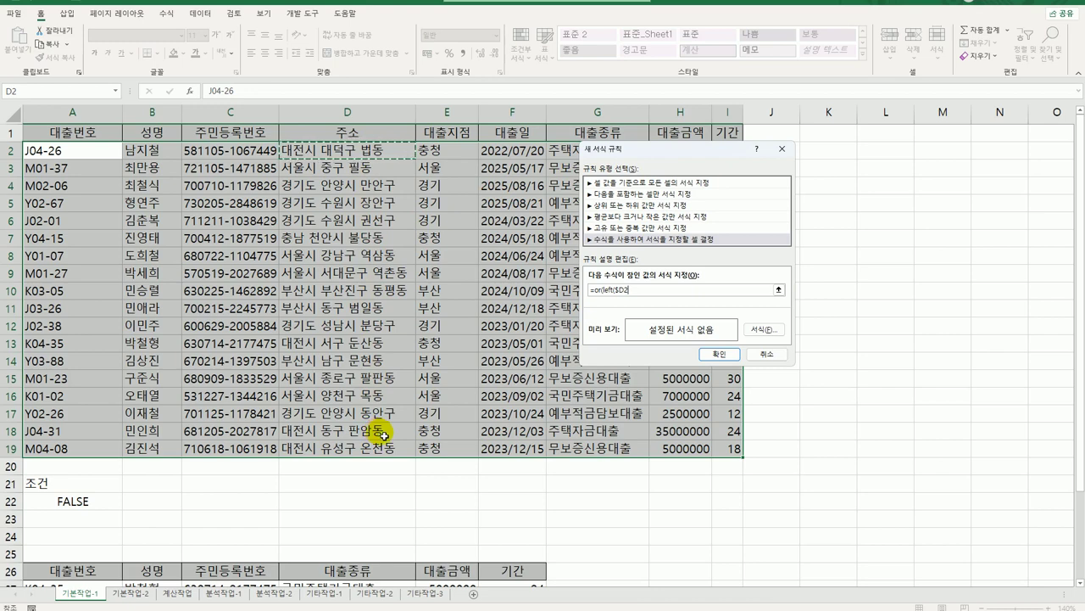
pyautogui.write(',3)="부산시"')
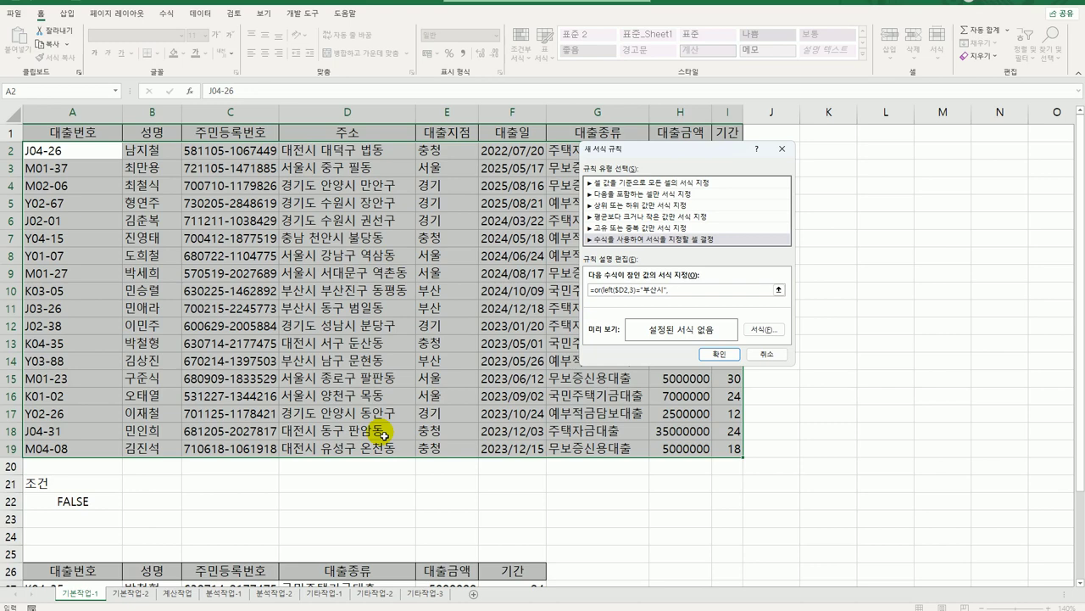
# Complete the OR formula with the second condition month($F2)=5, locking only the column of F2.
pyautogui.write(',month(')
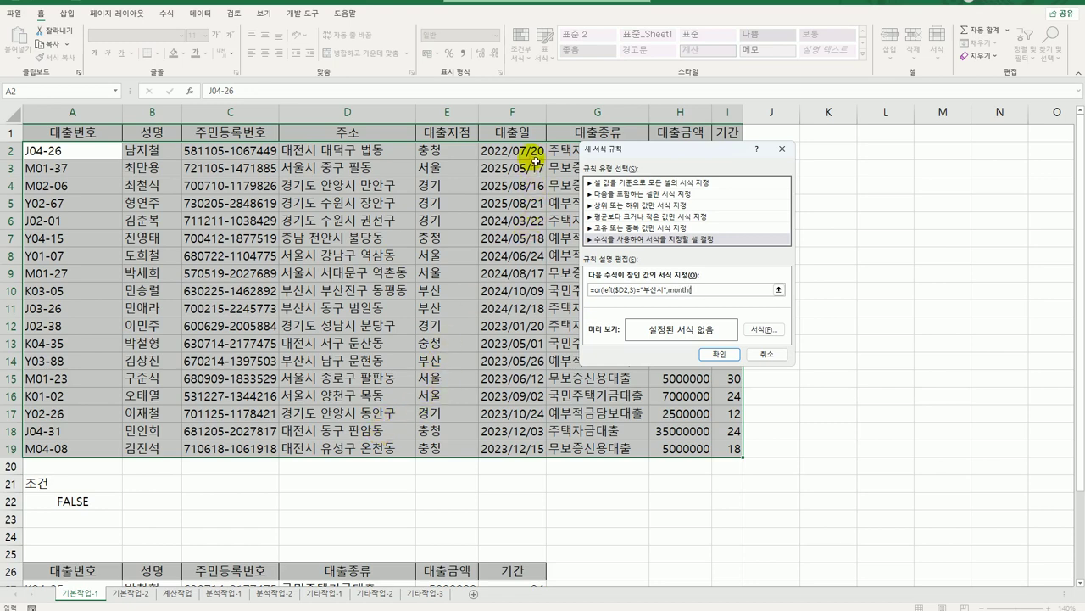
pyautogui.click(535, 153)
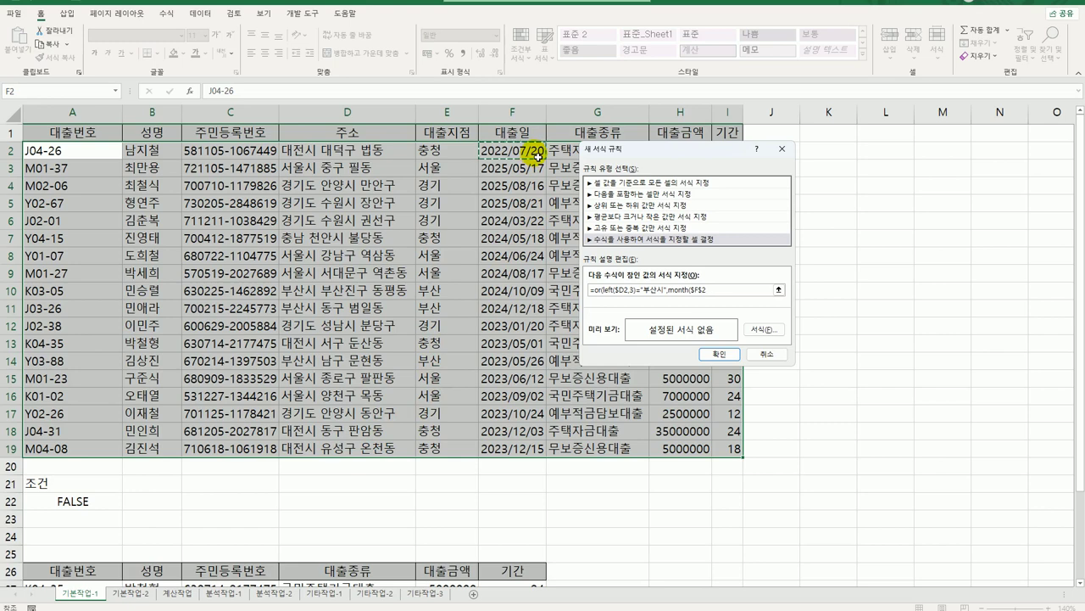
pyautogui.press('F4')
pyautogui.press('F4')
pyautogui.write(')=5')
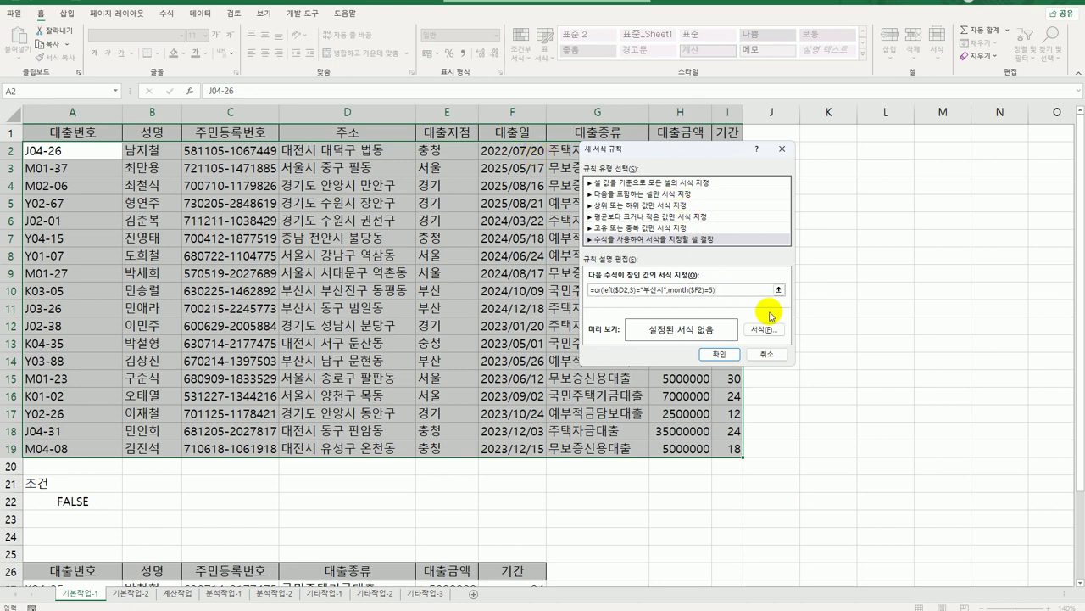
# Give the rule a solid yellow background fill and apply it to the loan table.
pyautogui.click(764, 329)
pyautogui.click(286, 120)
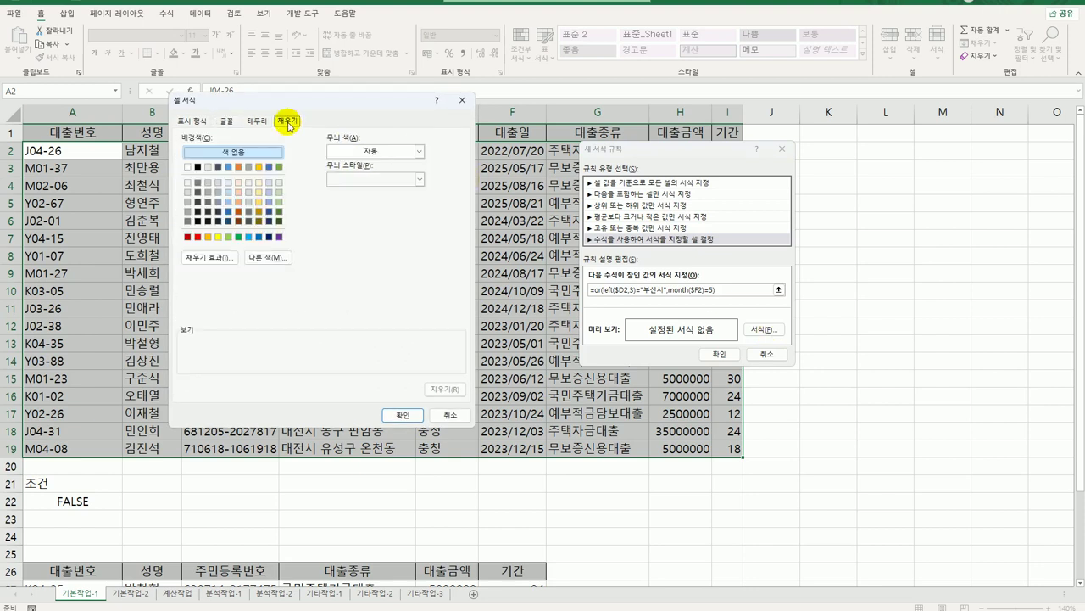
pyautogui.moveTo(315, 100); pyautogui.dragTo(421, 104)
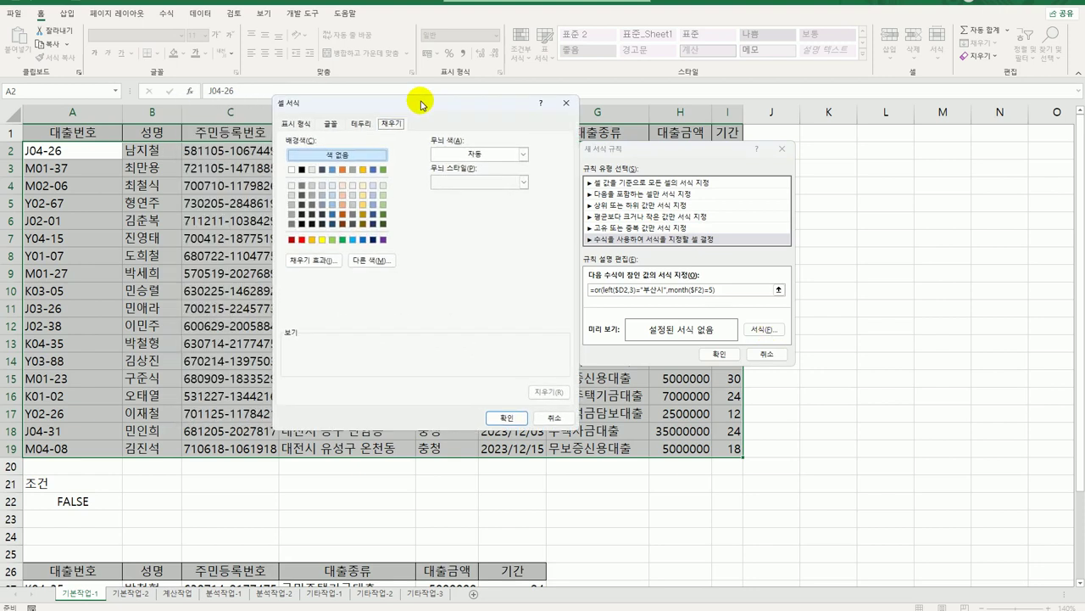
pyautogui.click(322, 240)
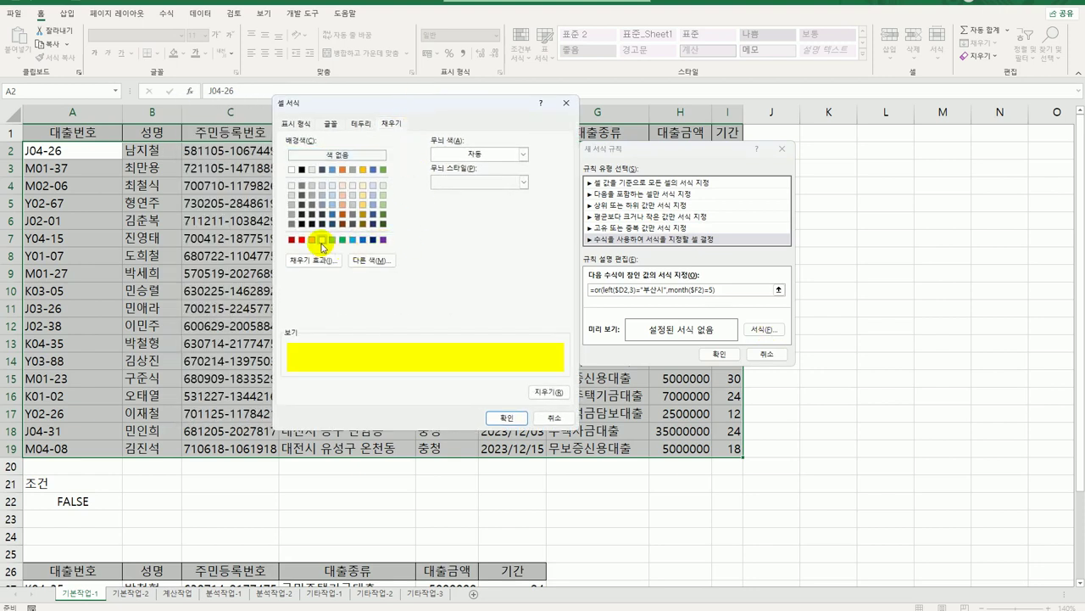
pyautogui.click(507, 417)
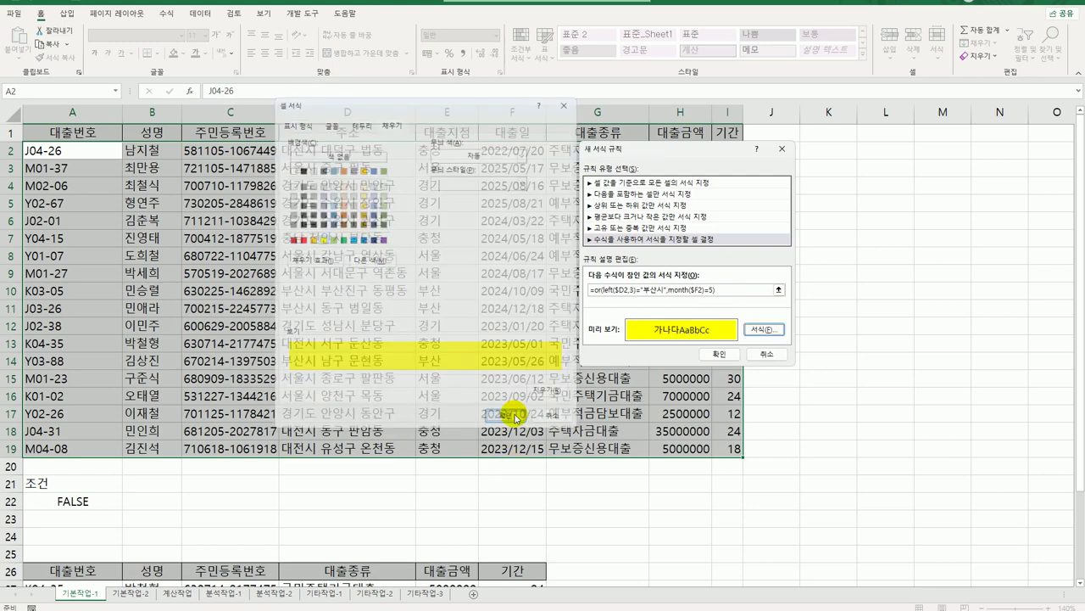
pyautogui.click(719, 353)
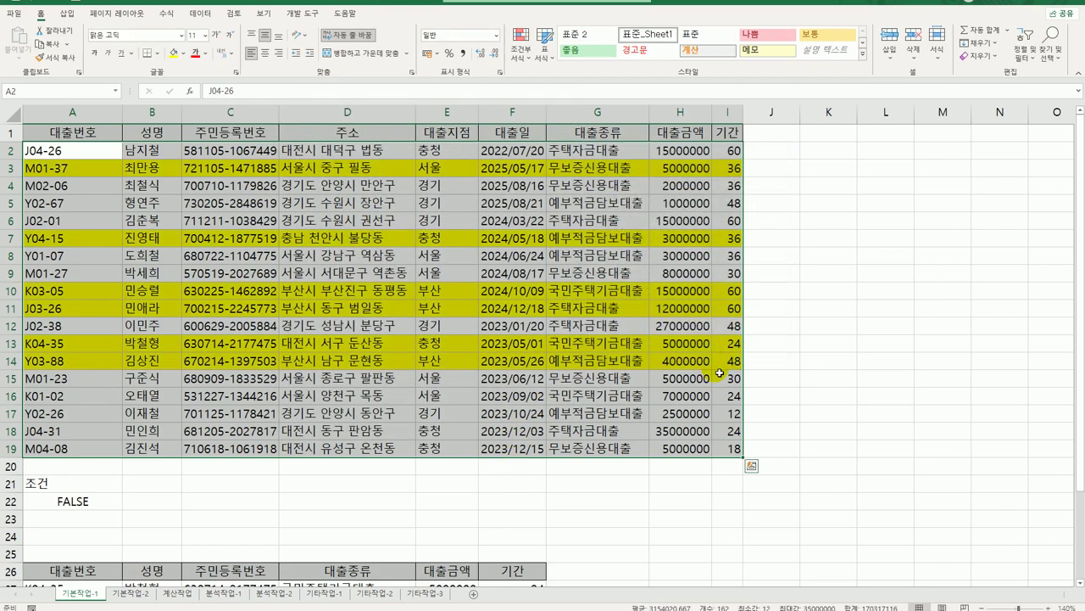
# Check the 대출일 dates of the highlighted rows against the May condition of the rule.
pyautogui.click(726, 363)
pyautogui.click(727, 364)
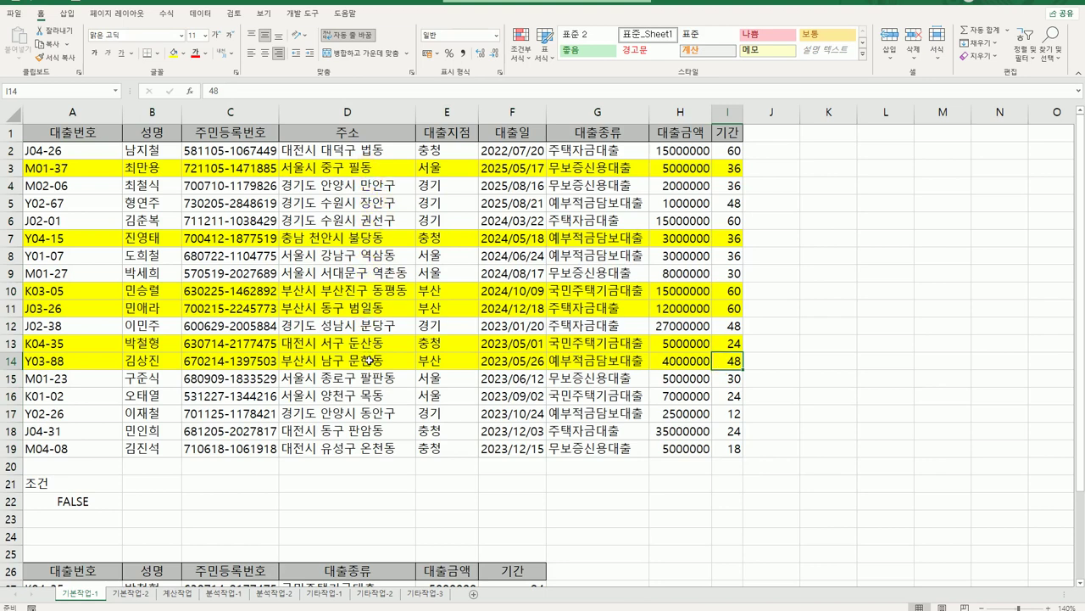
pyautogui.click(531, 240)
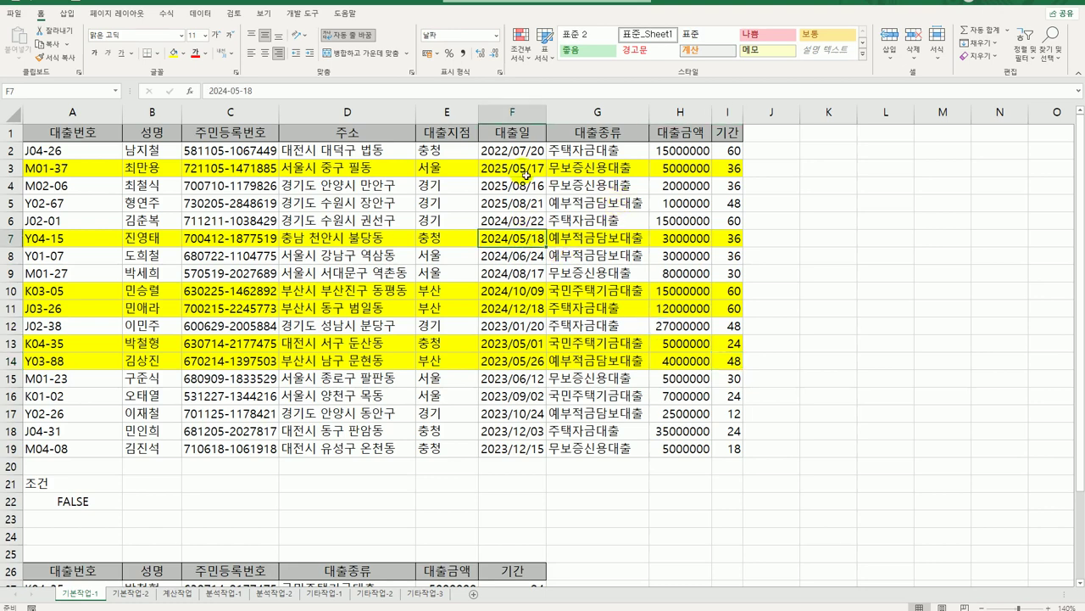
pyautogui.click(513, 168)
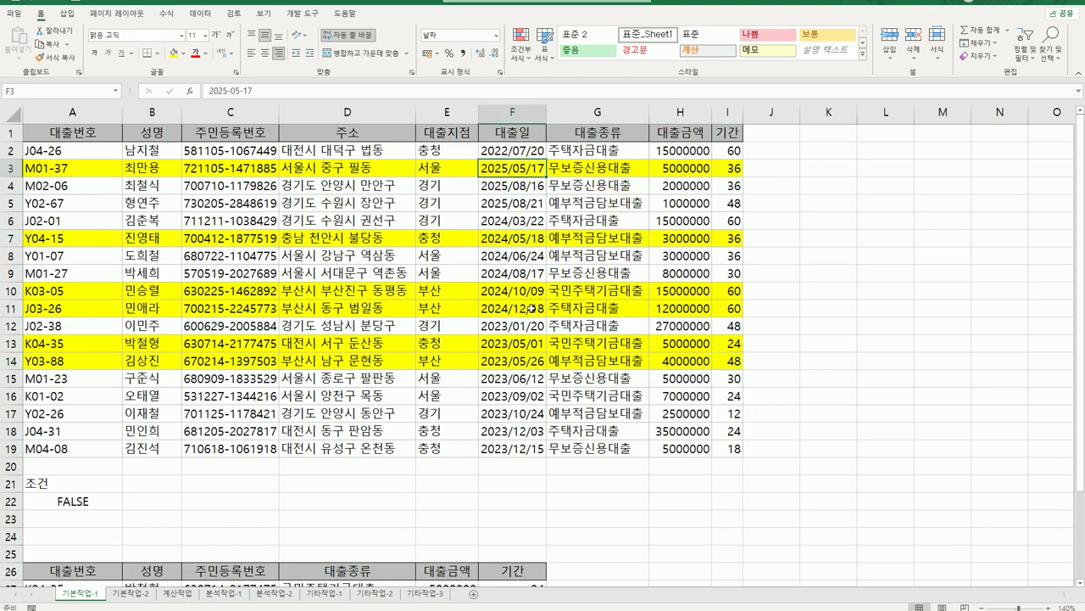
pyautogui.click(523, 362)
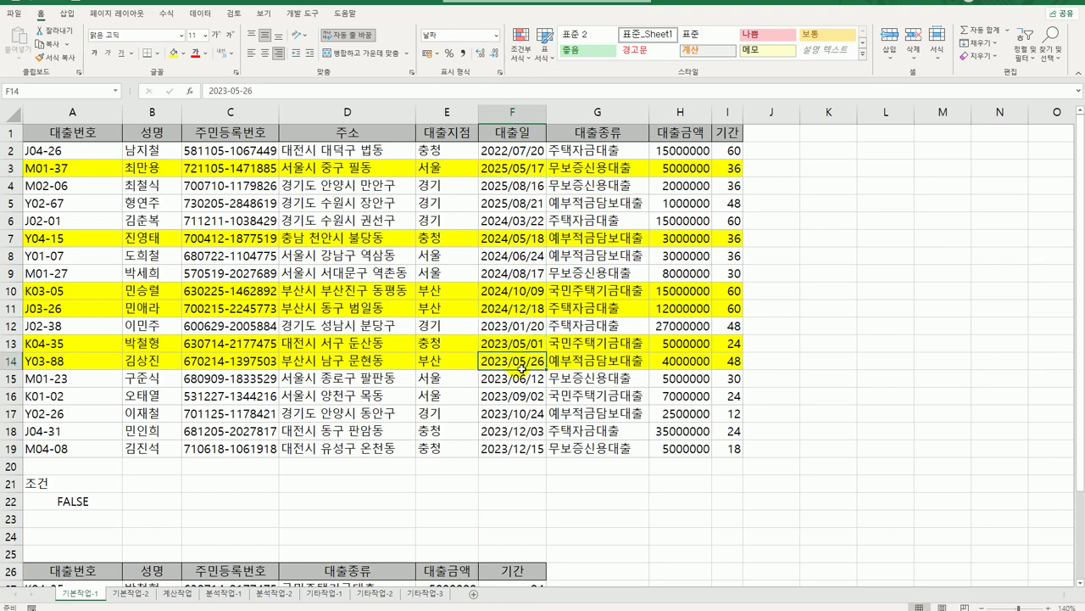
# On the 기본작업-2 sheet, set the page setup to center the printout both horizontally and vertically.
pyautogui.click(144, 598)
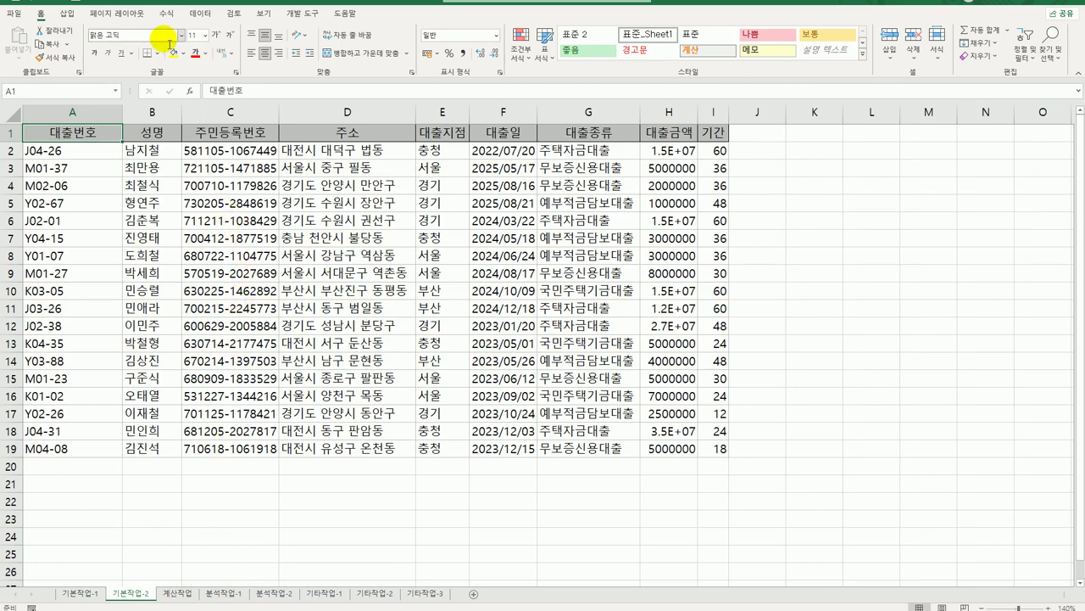
pyautogui.click(119, 14)
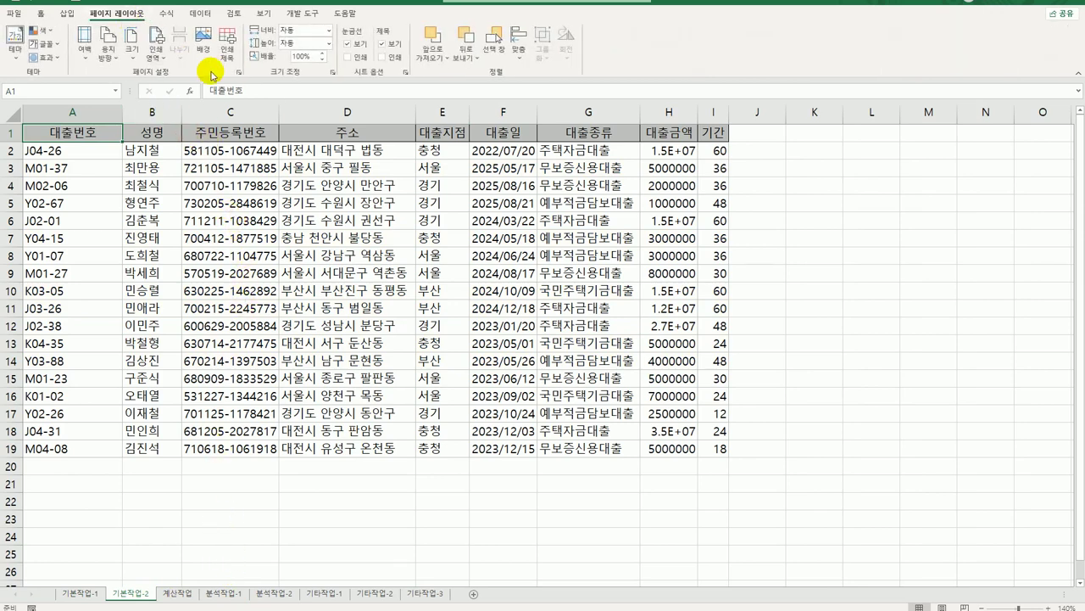
pyautogui.click(239, 72)
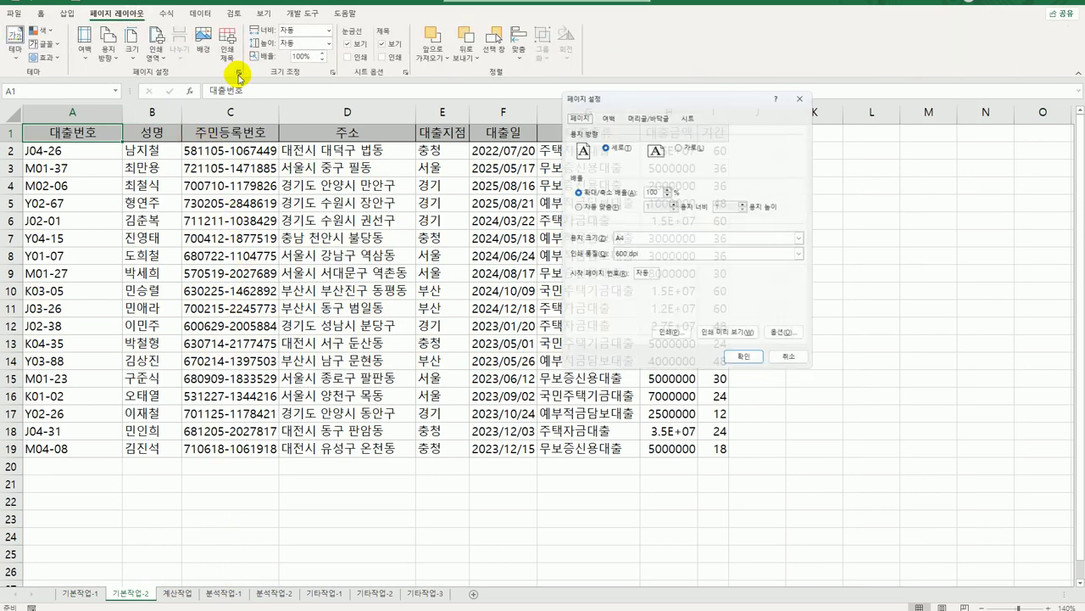
pyautogui.click(608, 111)
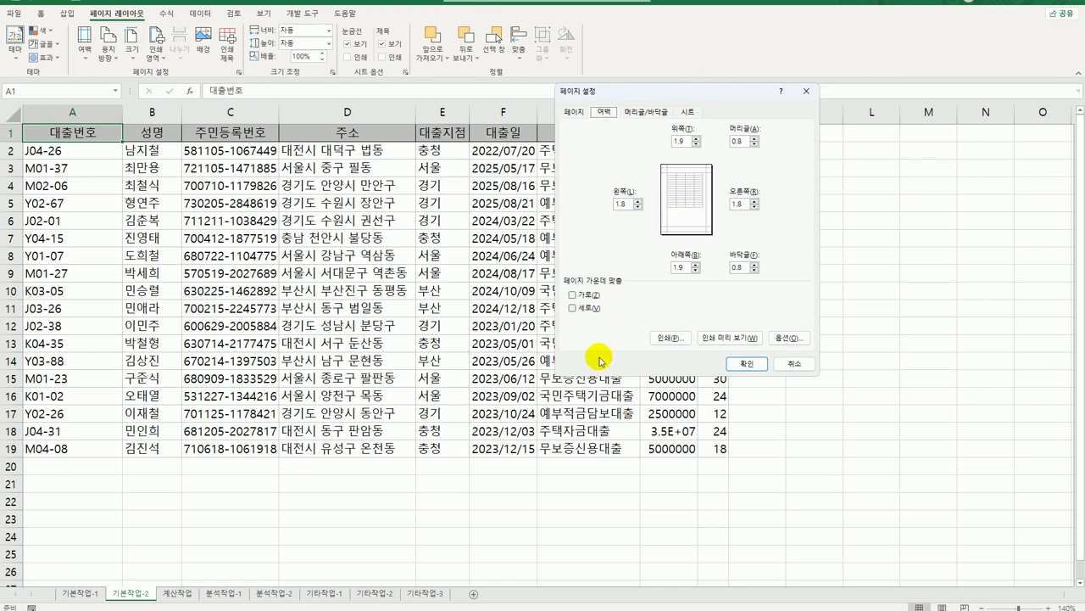
pyautogui.click(573, 296)
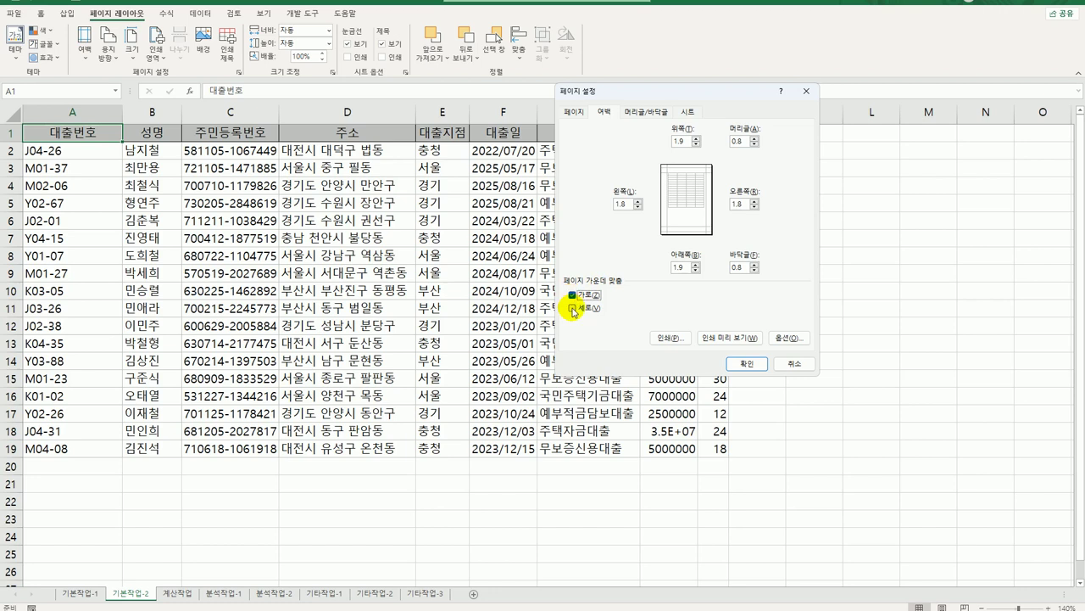
pyautogui.click(573, 309)
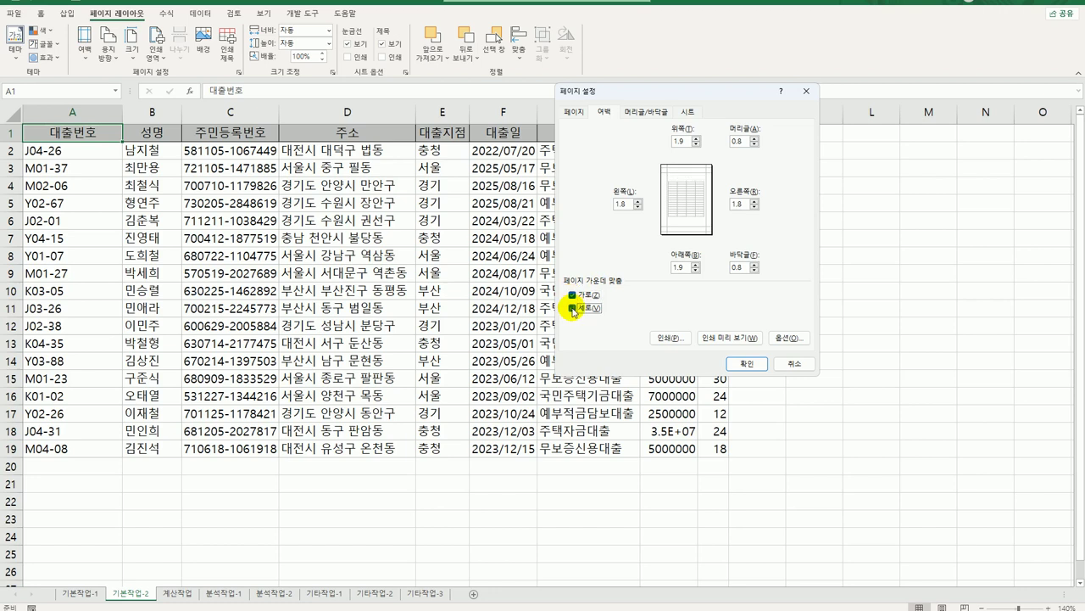
# Create a custom footer whose right section reads "출력일 : " followed by the current date field &[날짜].
pyautogui.click(642, 112)
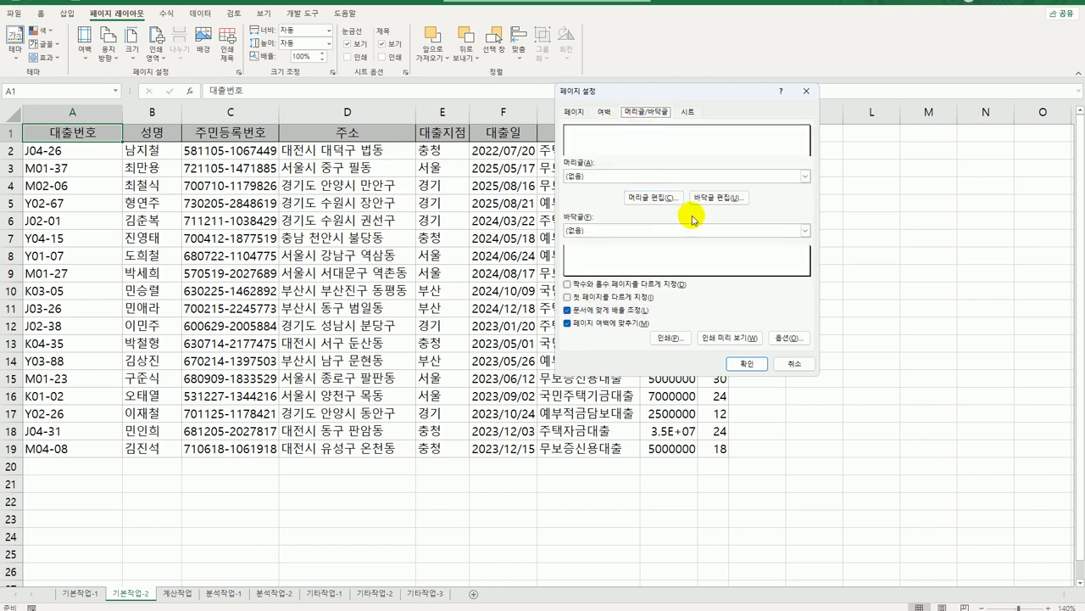
pyautogui.click(717, 201)
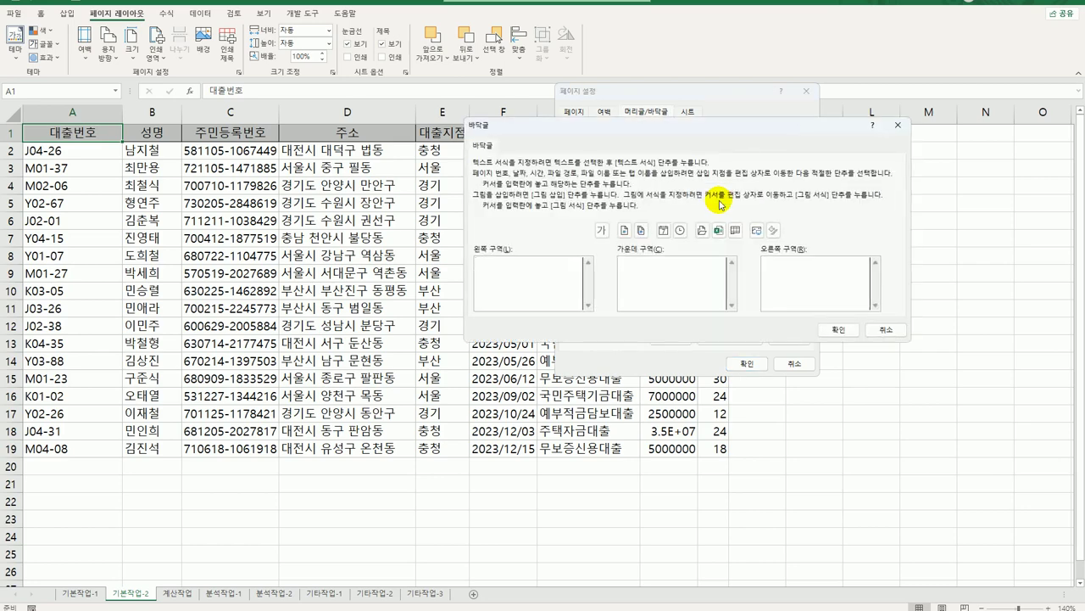
pyautogui.click(792, 289)
pyautogui.write('출력일 :')
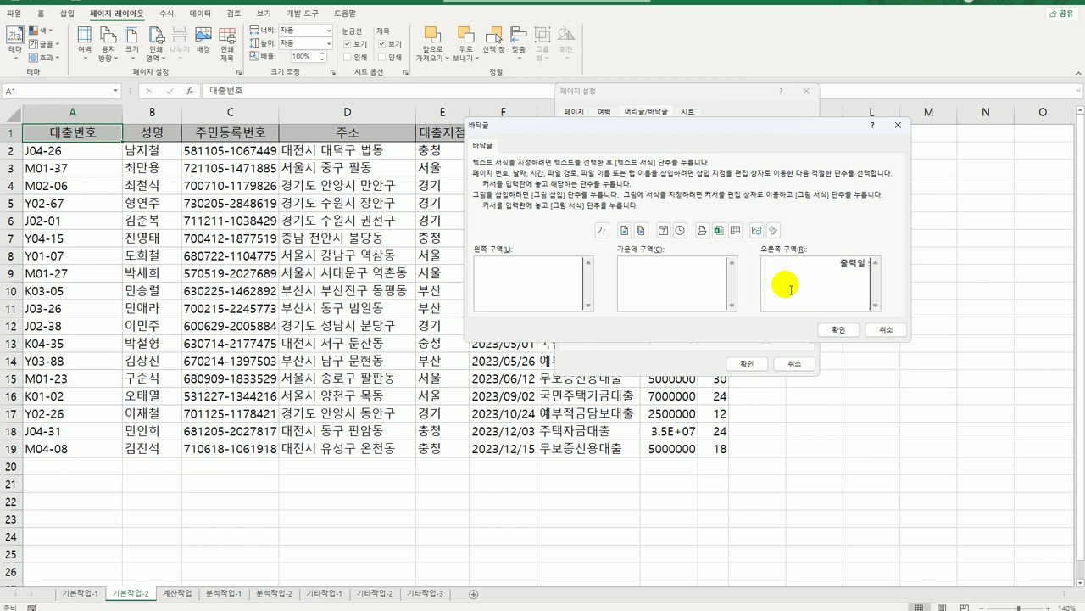
pyautogui.click(663, 231)
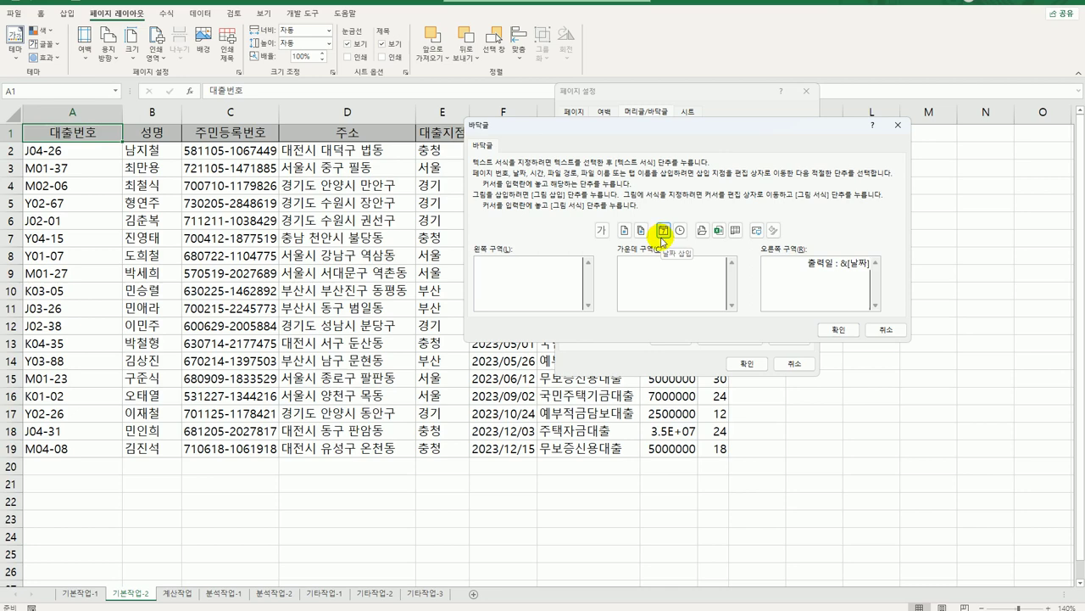
pyautogui.click(836, 331)
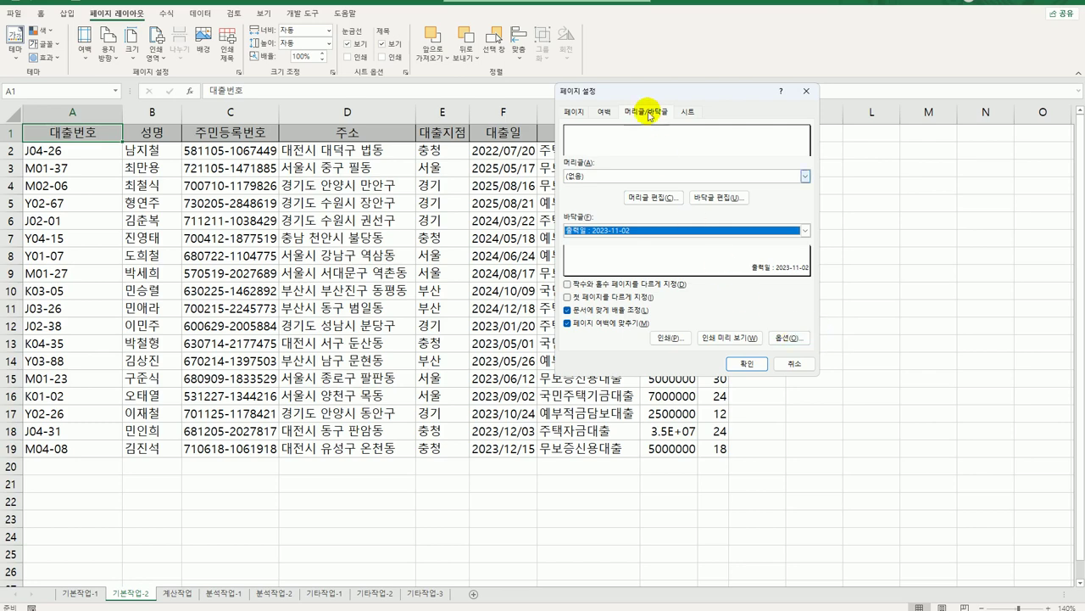
# Set the print area to A1:I19 and change the paper orientation to landscape (가로).
pyautogui.click(688, 111)
pyautogui.click(637, 132)
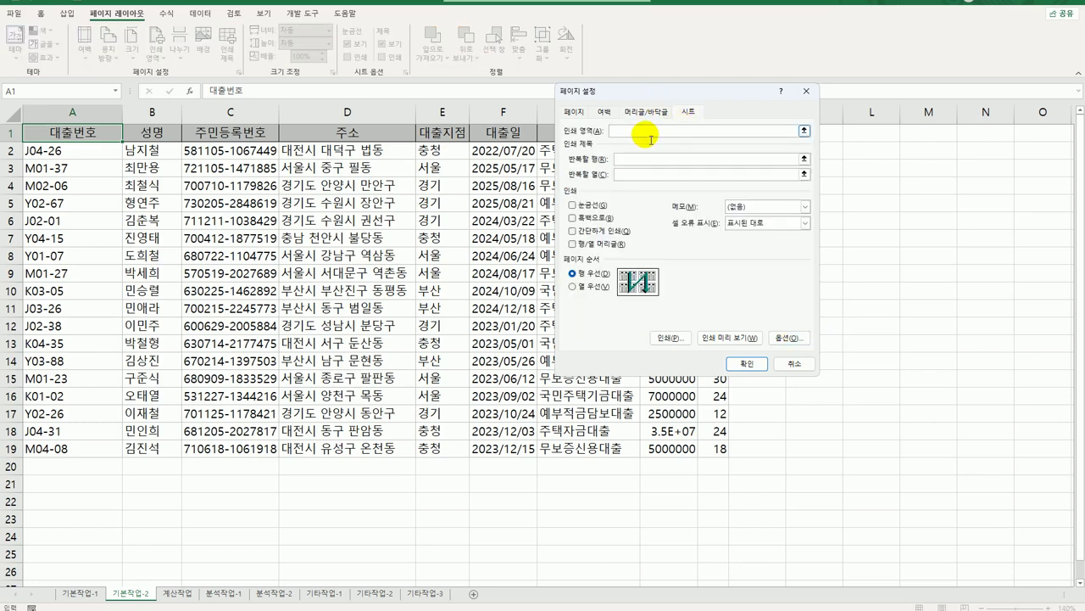
pyautogui.moveTo(73, 132); pyautogui.dragTo(709, 451)
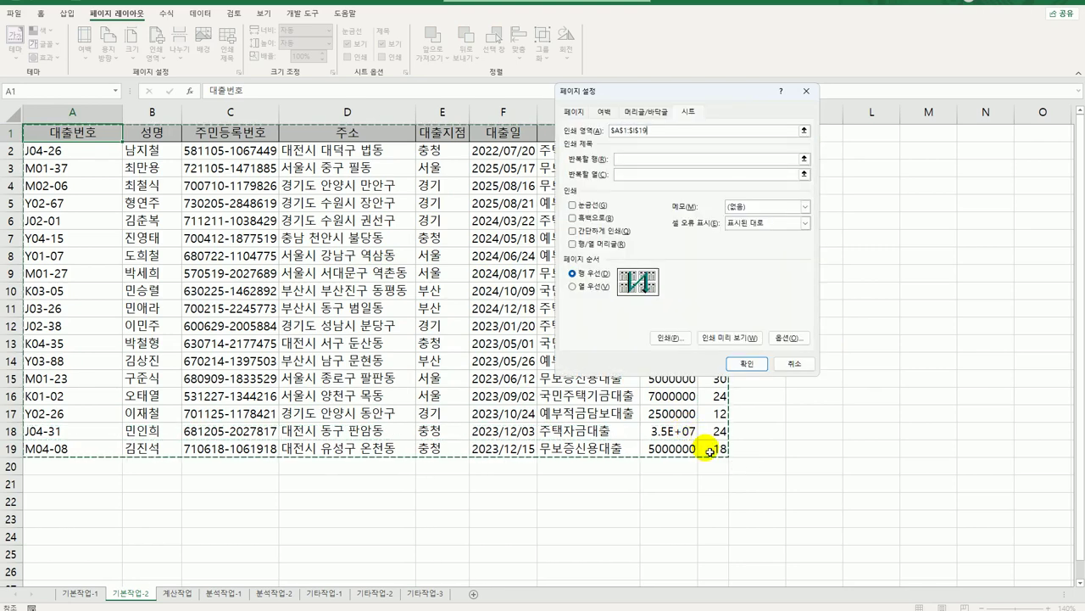
pyautogui.click(575, 113)
pyautogui.click(679, 143)
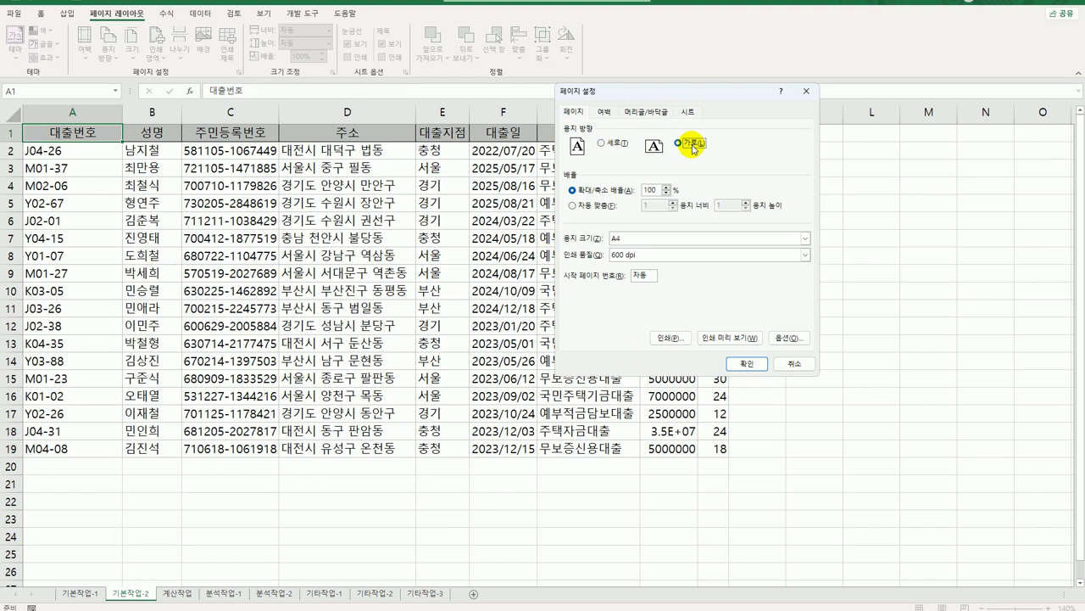
# Set row 1 as the title row repeated on every printed page and apply the page setup.
pyautogui.click(692, 111)
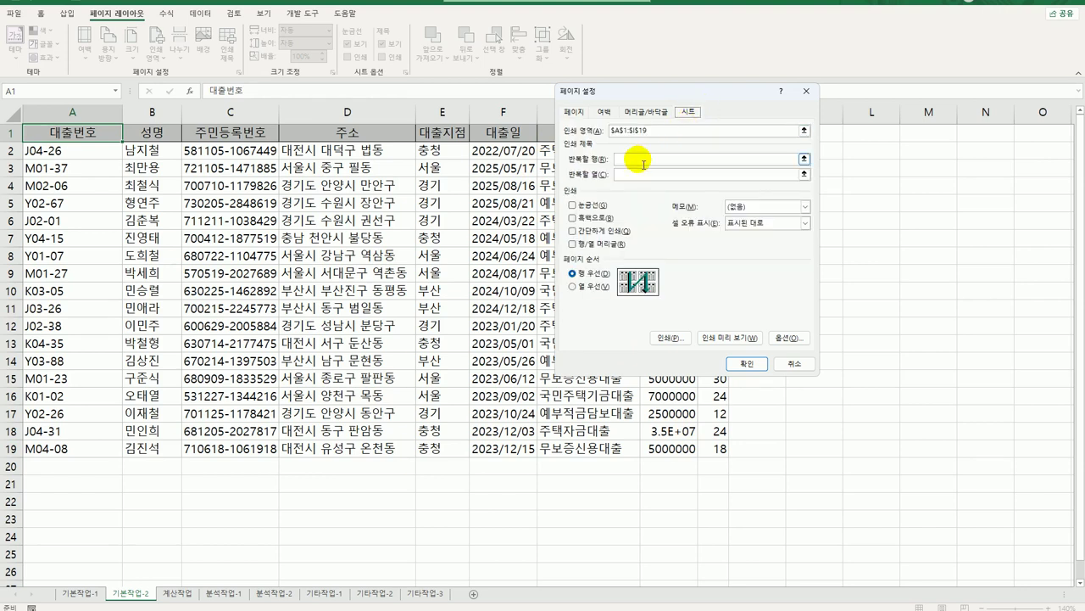
pyautogui.click(631, 159)
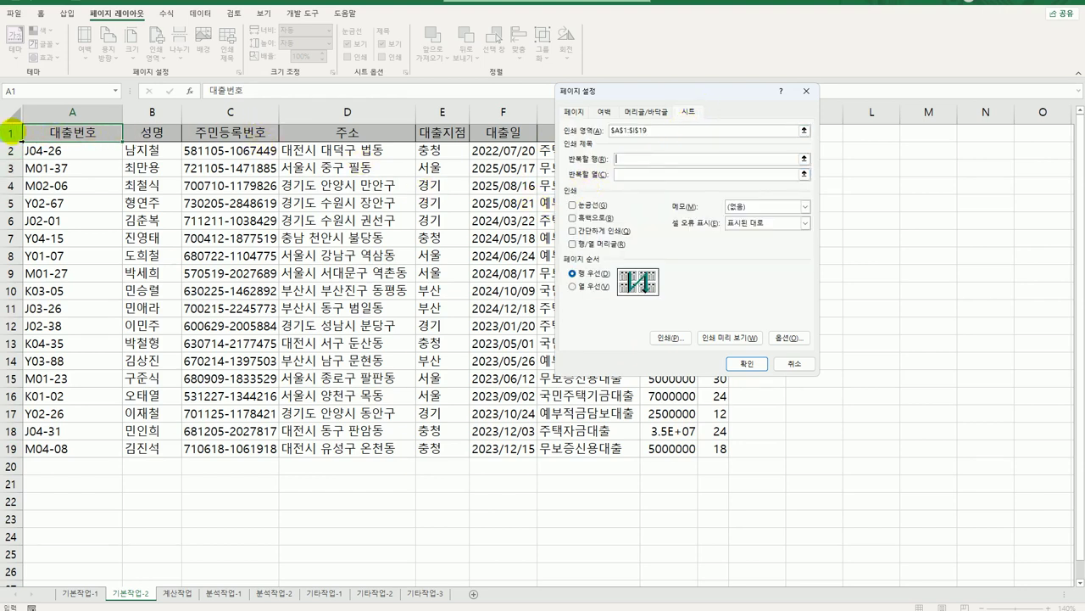
pyautogui.click(15, 132)
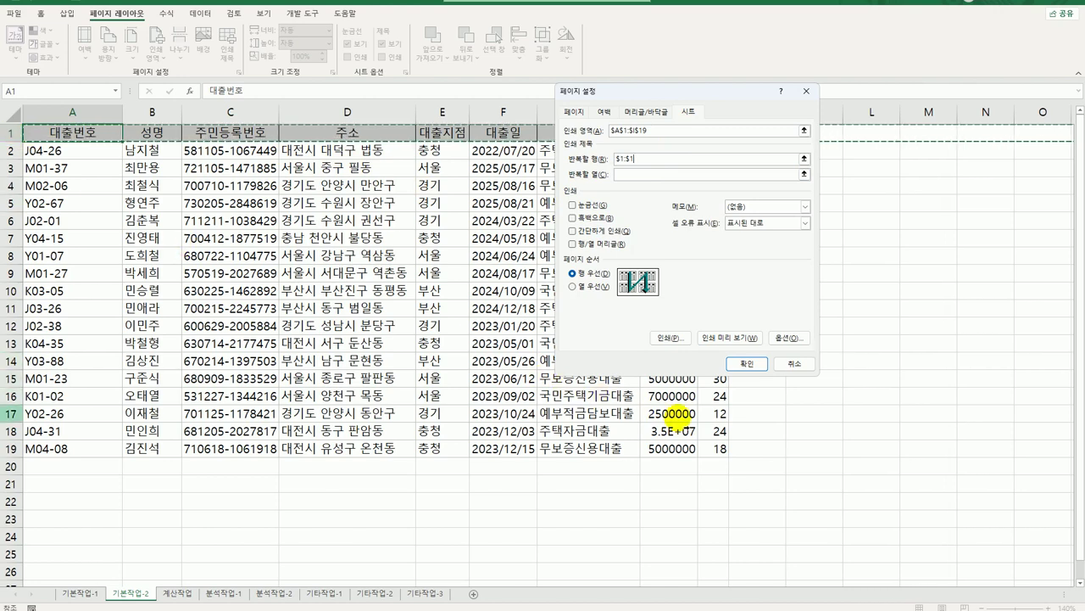
pyautogui.click(751, 365)
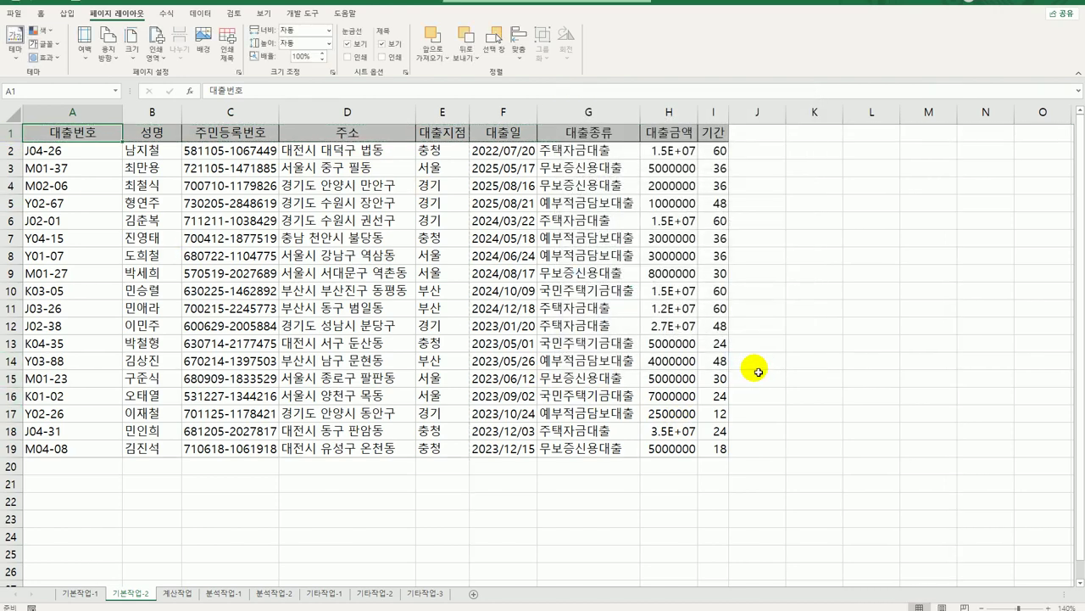
# Check the 기본작업-2 sheet's print preview for orientation, centering and footer, and return to the worksheet.
pyautogui.click(14, 21)
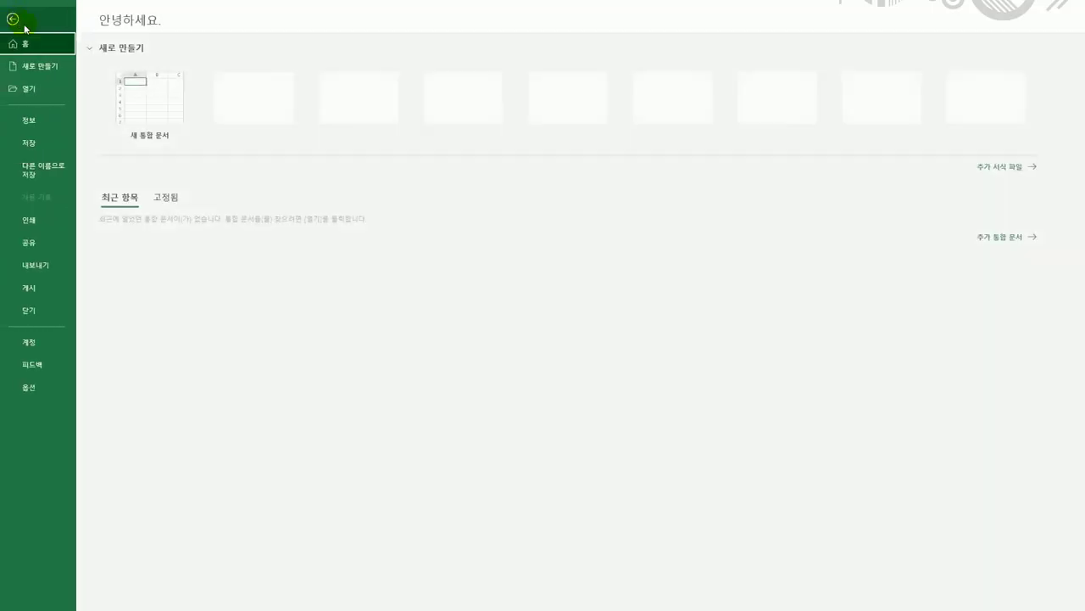
pyautogui.click(50, 226)
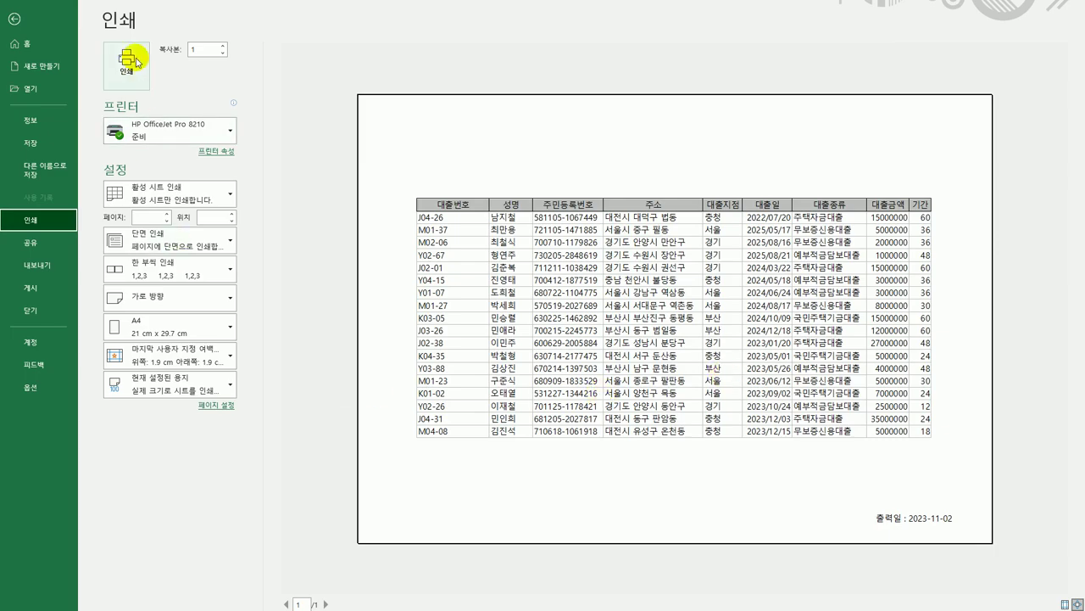
pyautogui.click(13, 24)
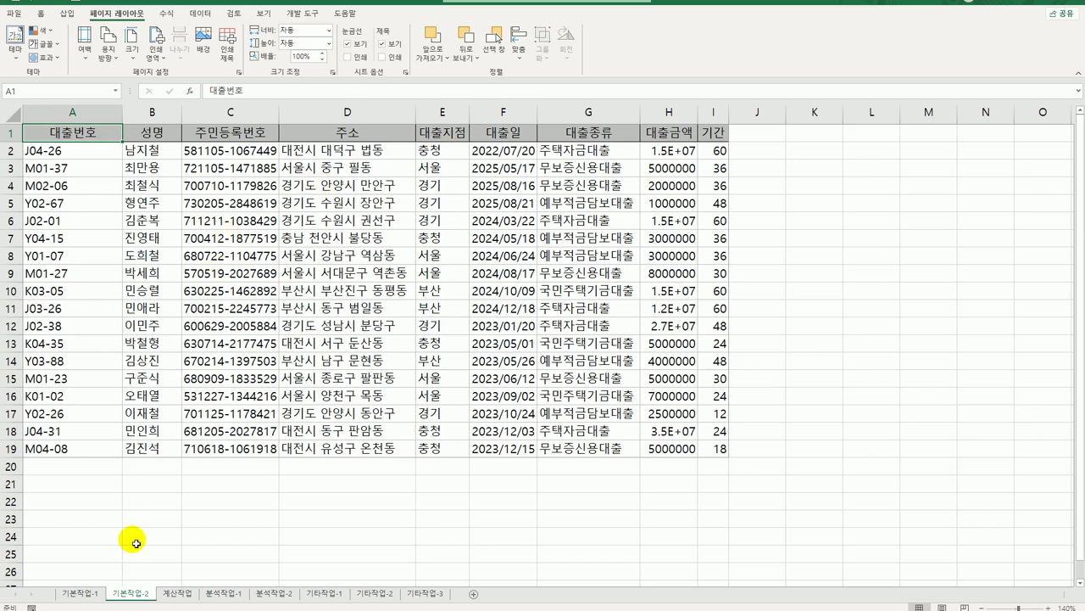
# On the 계산작업 sheet, examine the 표5 headings and how 표1 arranges region codes and customer grades.
pyautogui.click(177, 594)
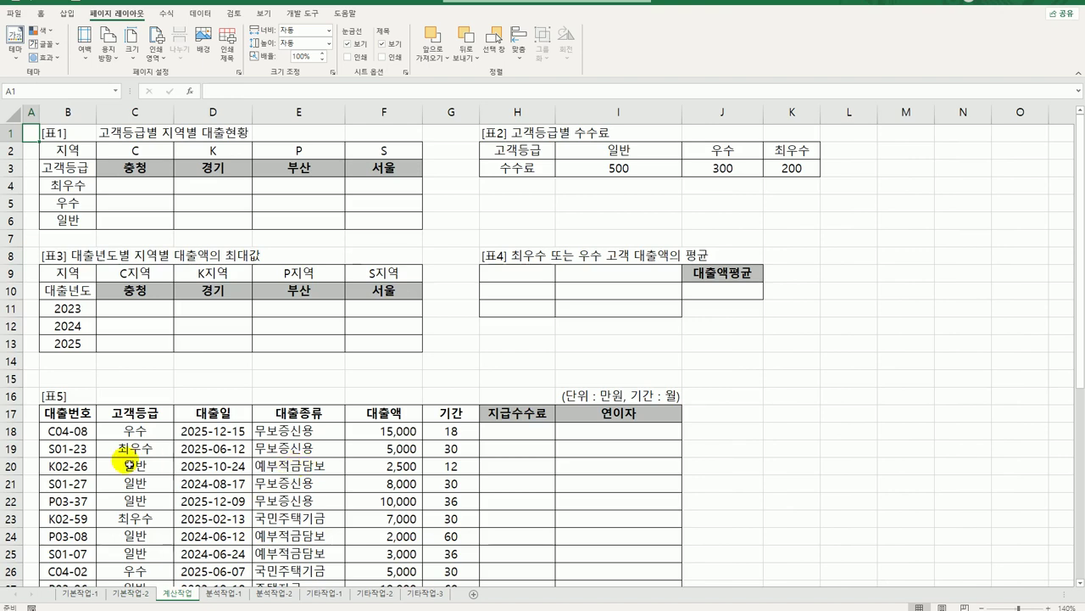
pyautogui.click(88, 414)
pyautogui.click(170, 415)
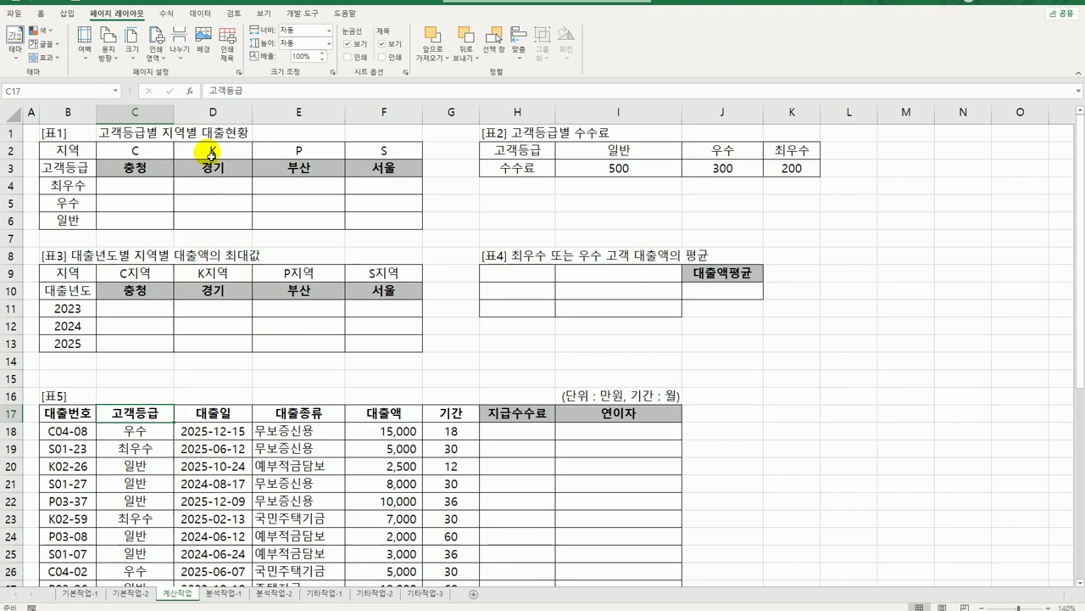
pyautogui.moveTo(160, 190); pyautogui.dragTo(354, 228)
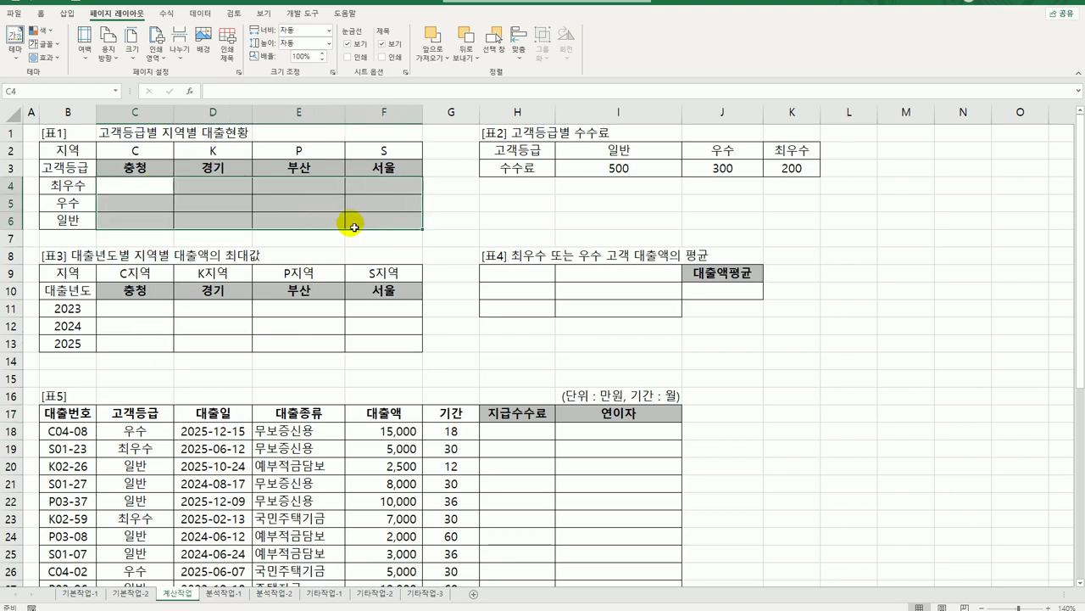
pyautogui.click(141, 154)
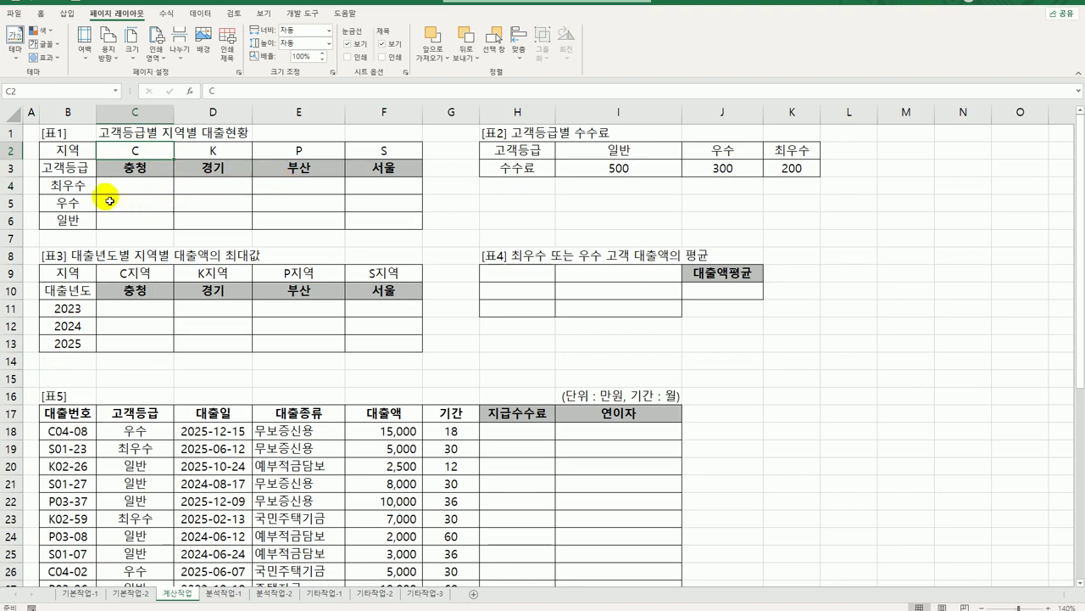
pyautogui.click(69, 189)
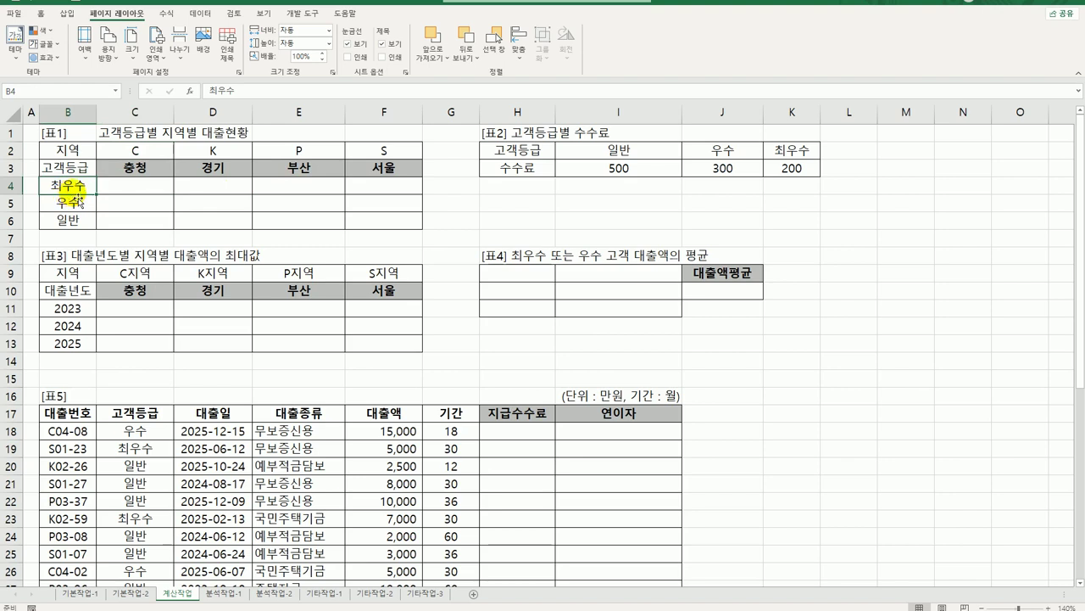
pyautogui.click(136, 169)
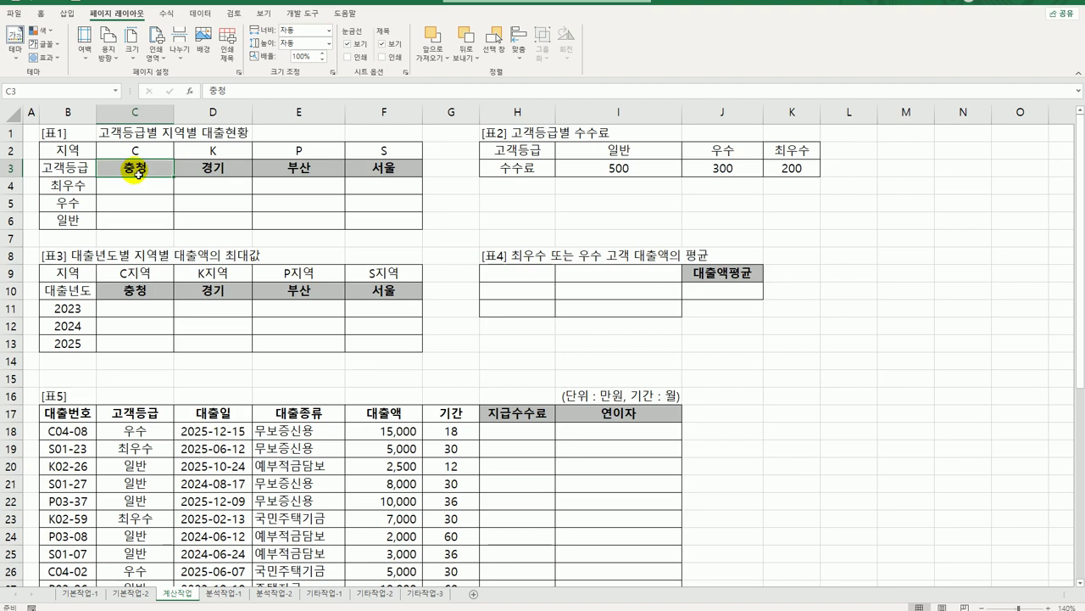
# In cell C4 of 표1, begin a TEXT formula with an empty value argument and the format "0.0%".
pyautogui.click(149, 190)
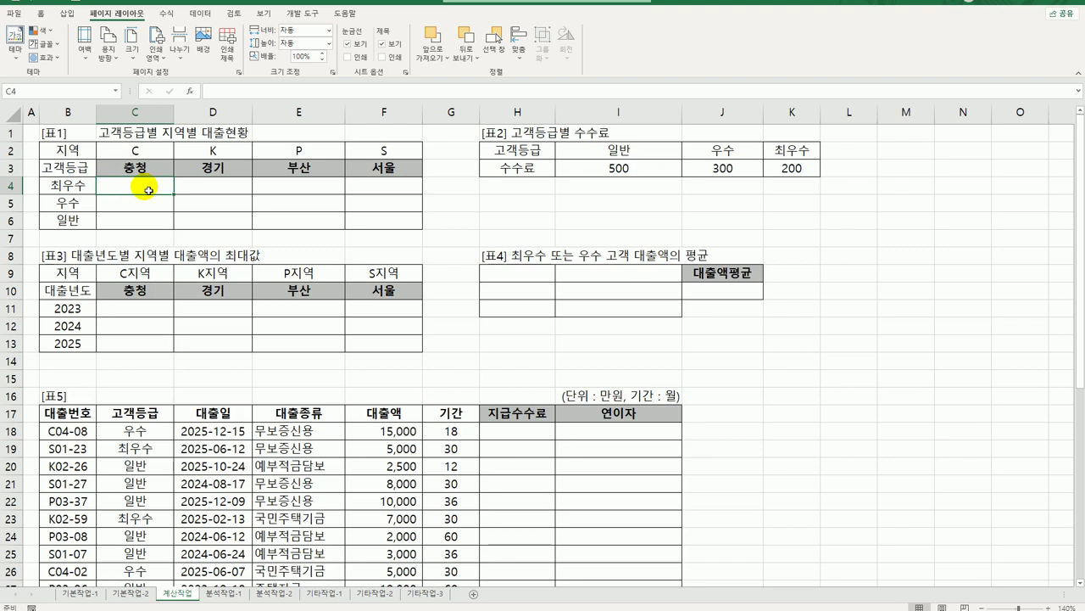
pyautogui.write('=')
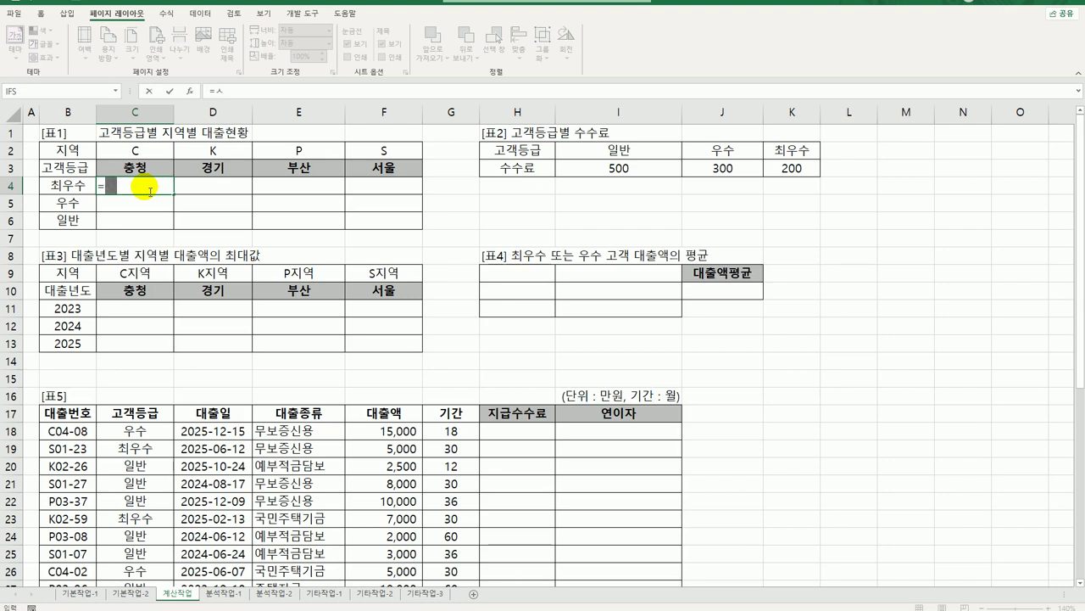
pyautogui.write('text')
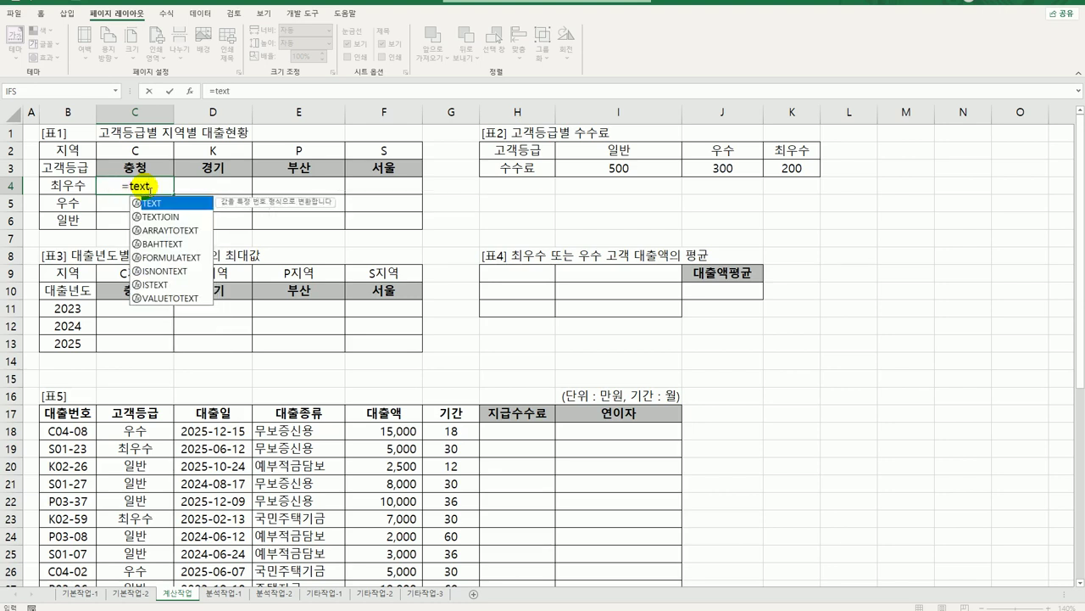
pyautogui.press('Tab')
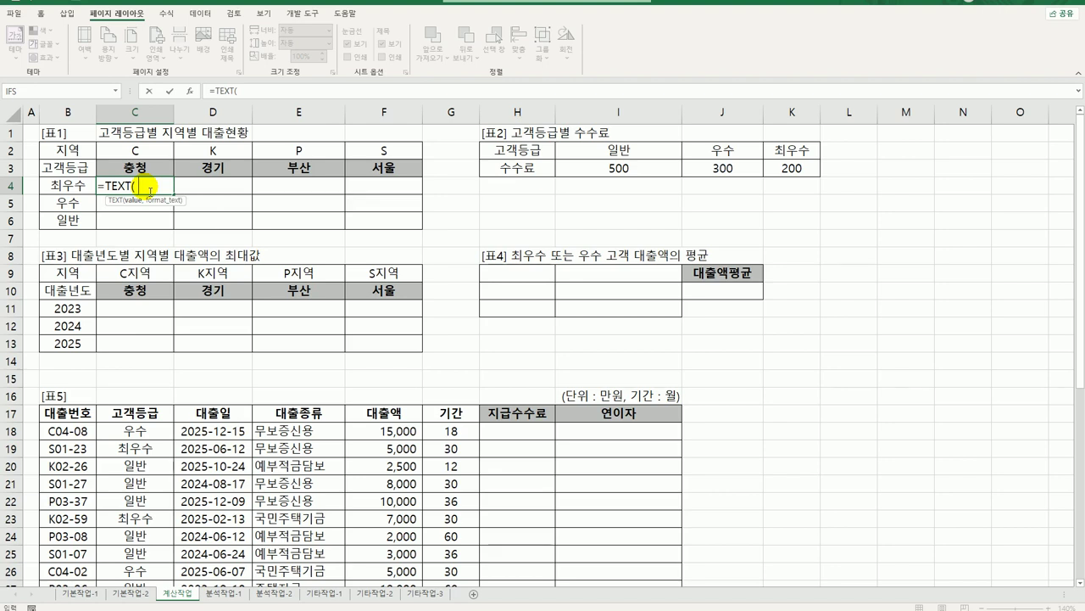
pyautogui.write(',')
pyautogui.write('"0.0%')
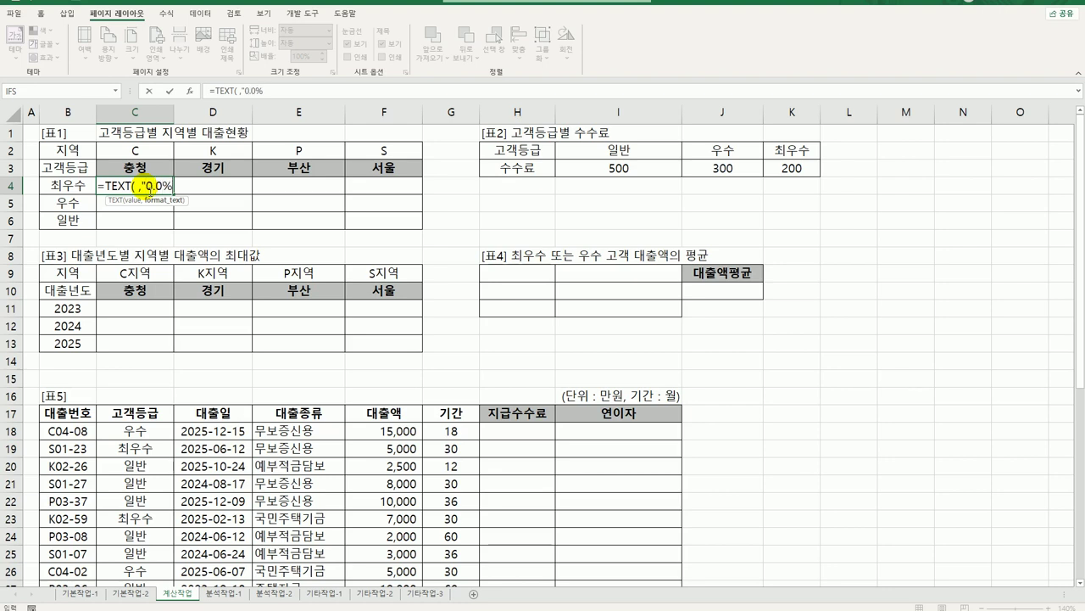
pyautogui.write('"')
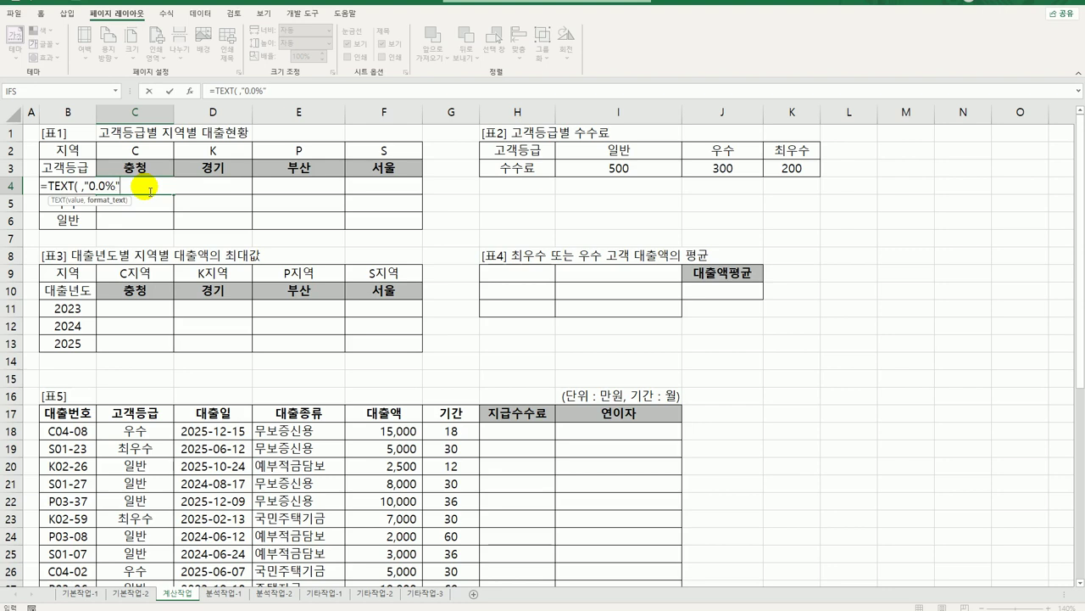
pyautogui.write(')')
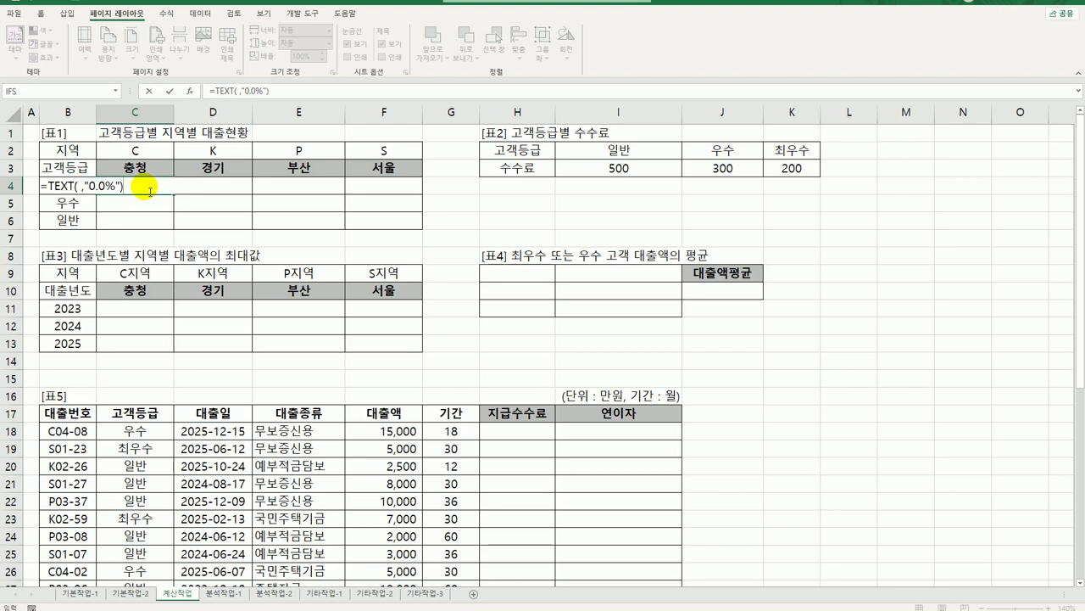
# Insert a COUNT function containing a nested IF as the value argument of the TEXT formula.
pyautogui.click(77, 186)
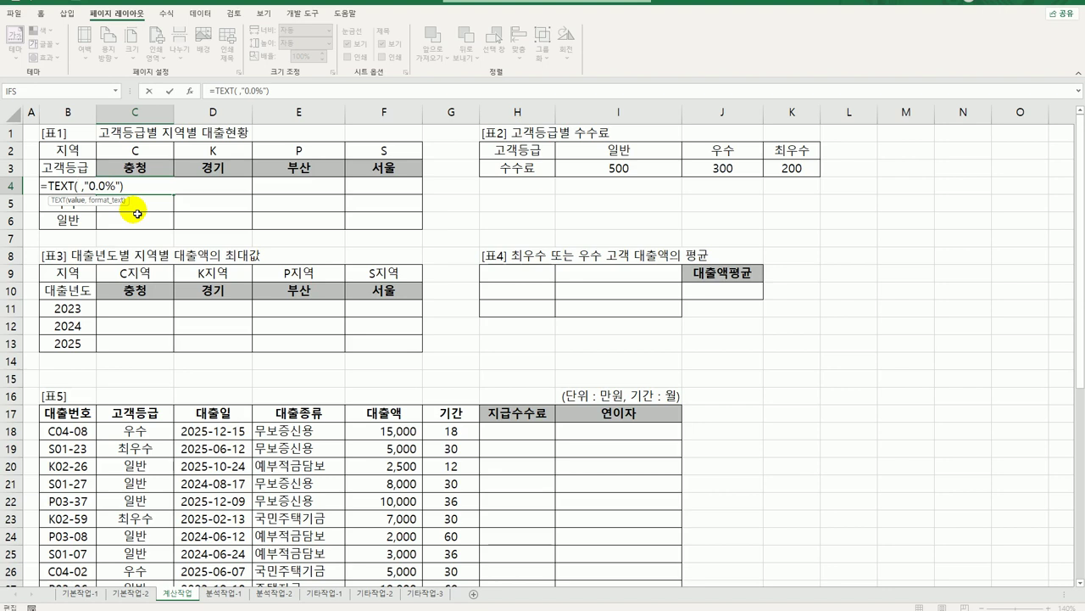
pyautogui.write('coun')
pyautogui.doubleClick(136, 214)
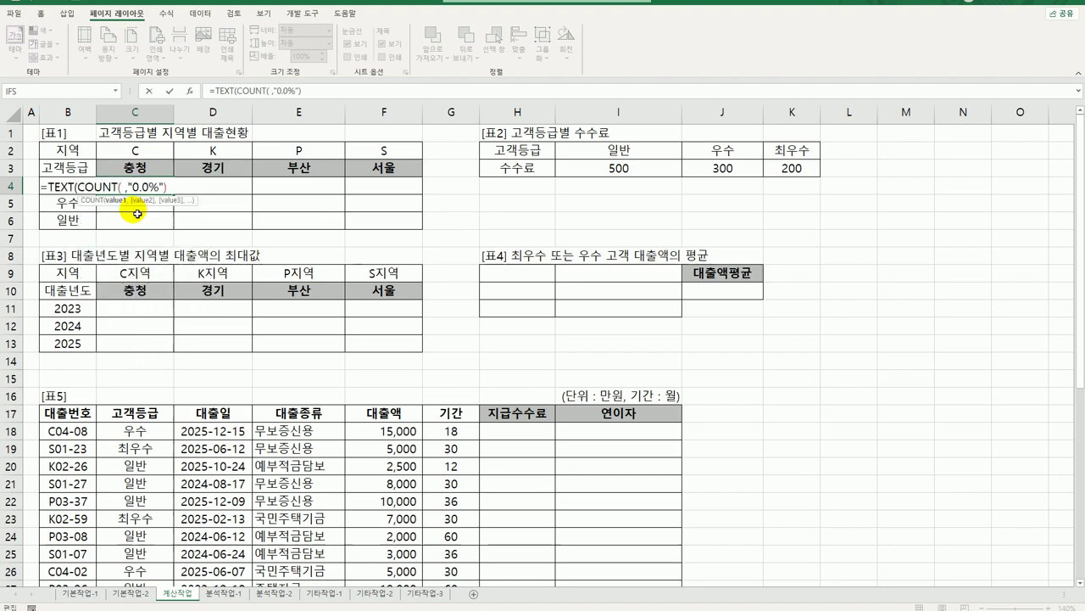
pyautogui.write('if')
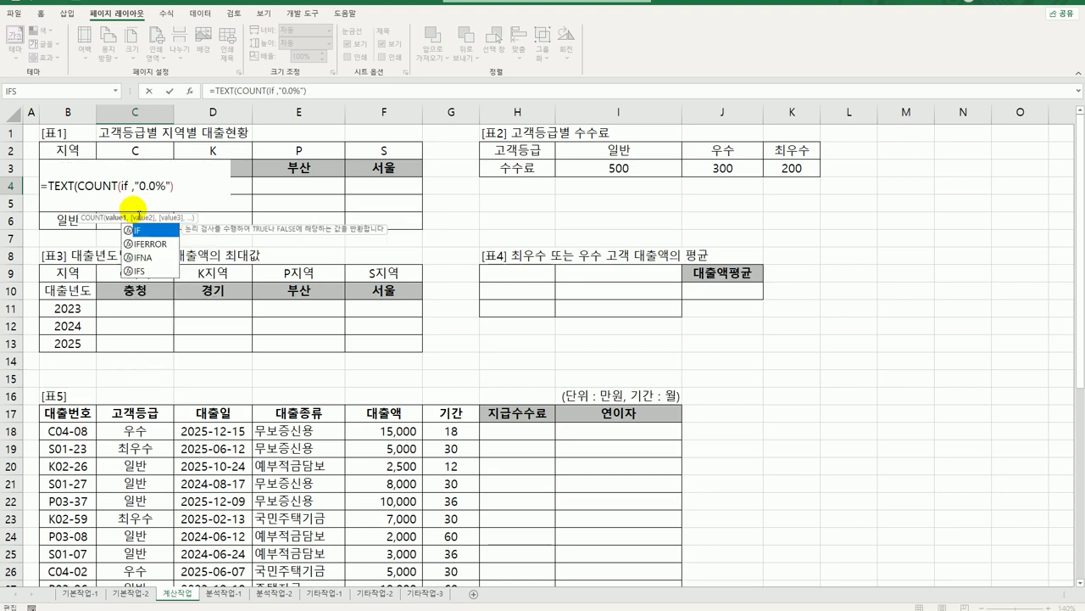
pyautogui.press('Tab')
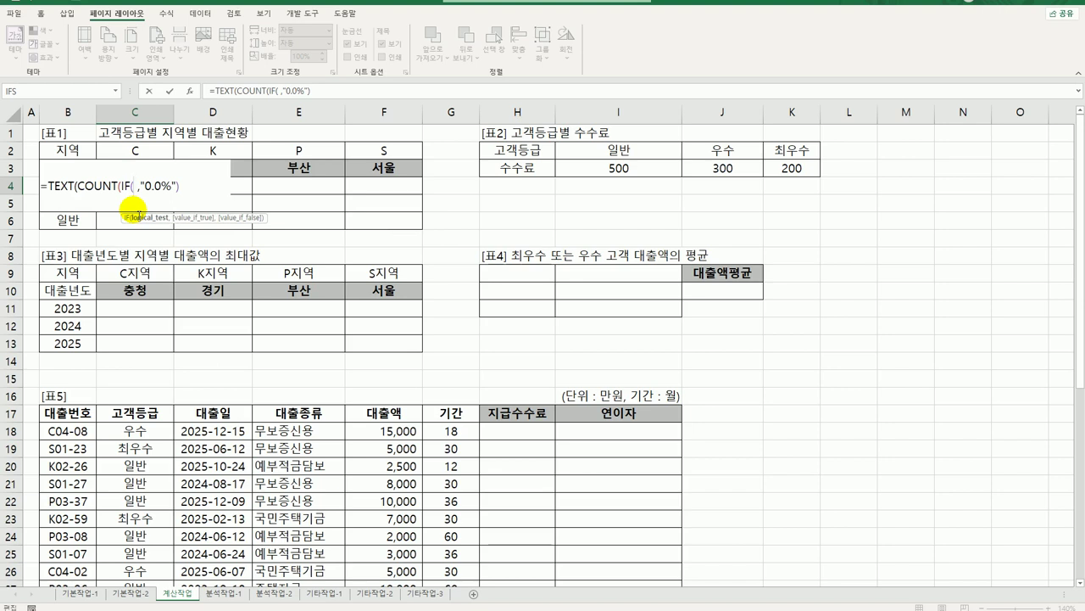
# Give the IF two empty bracketed conditions multiplied together and a true value of 1, closing both IF and COUNT.
pyautogui.write('(')
pyautogui.write(' ) ')
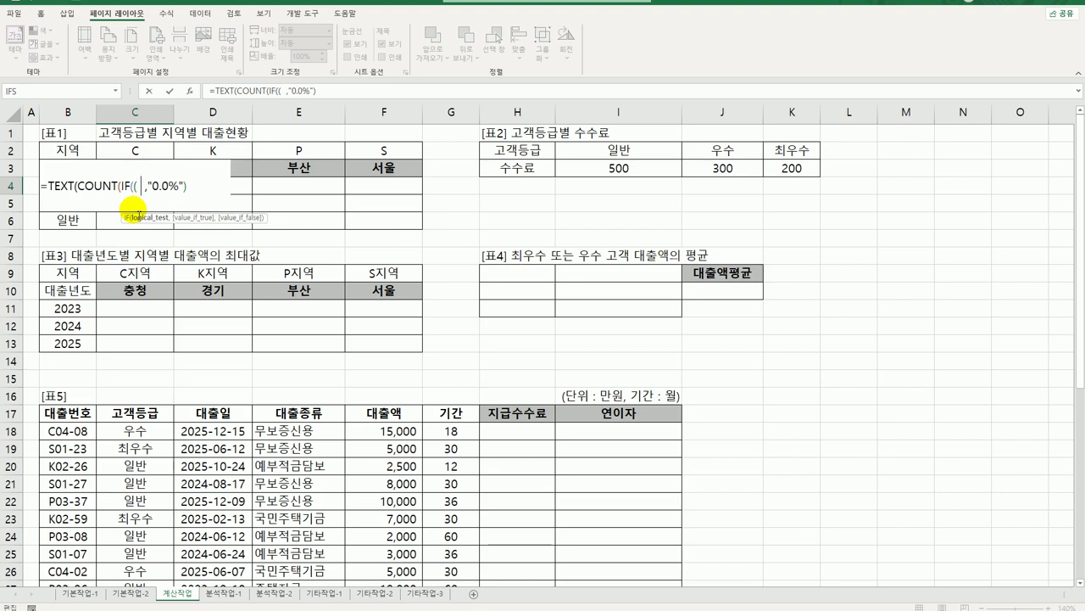
pyautogui.write('* (')
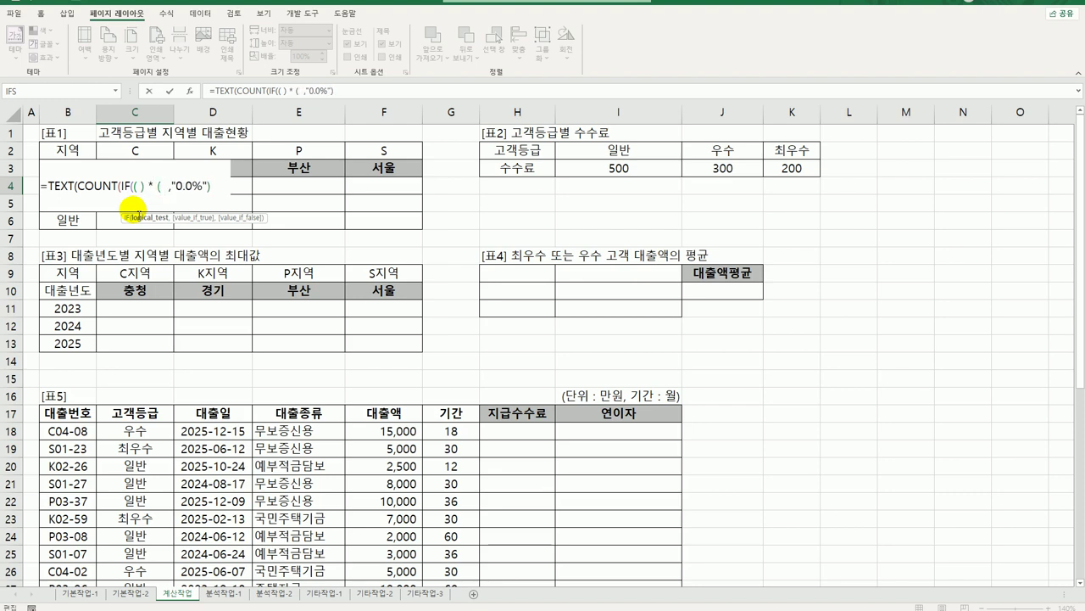
pyautogui.write(' )')
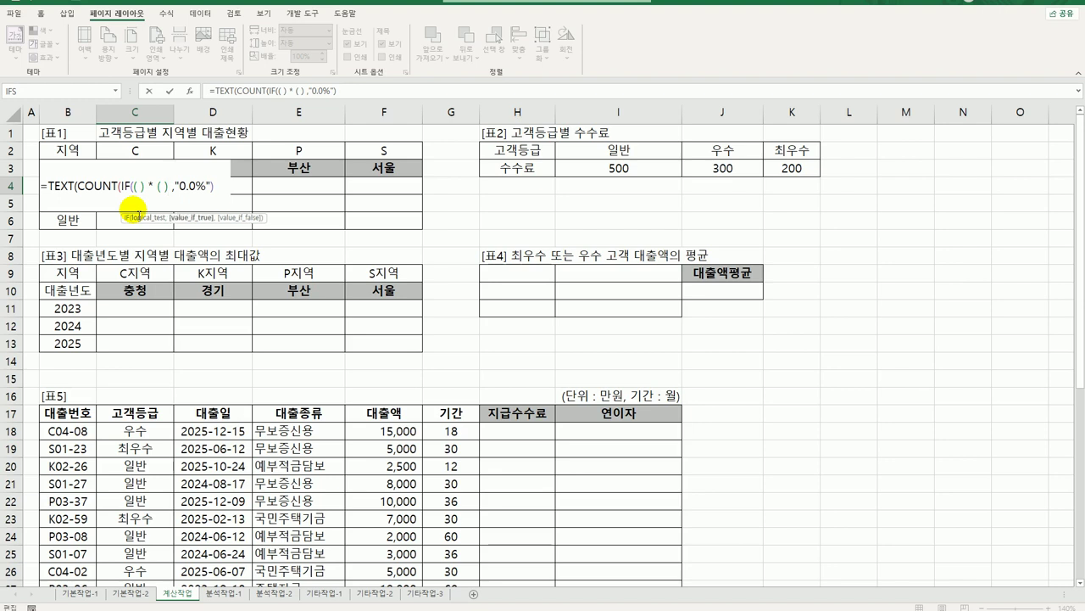
pyautogui.write(',')
pyautogui.write('1)')
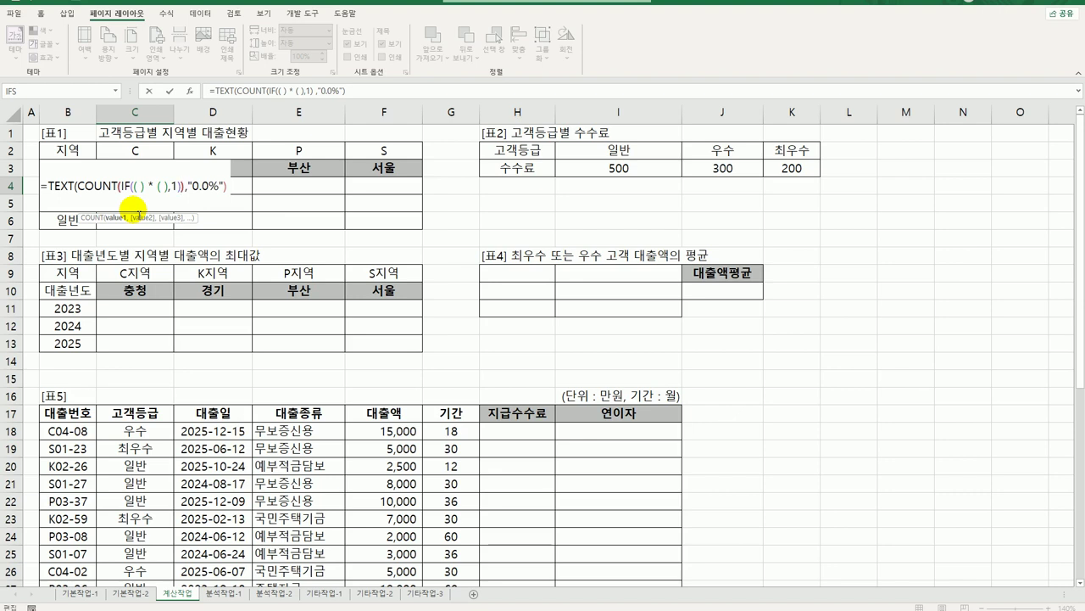
pyautogui.write(')')
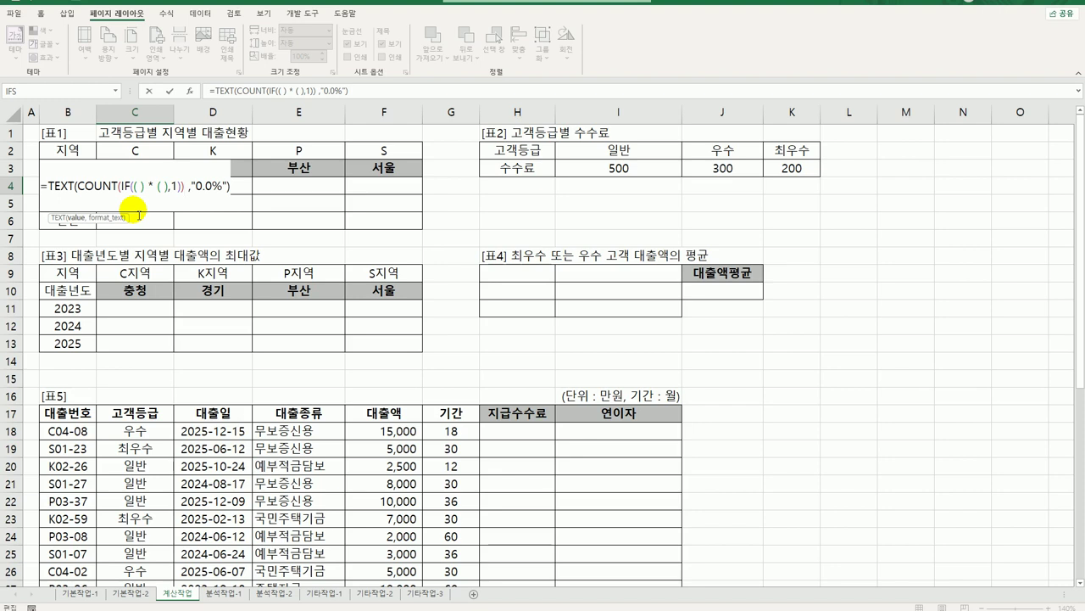
# Divide the COUNT result by a COUNTA of the 표5 customer-grade range $C$18:$C$44, using absolute references.
pyautogui.write('/')
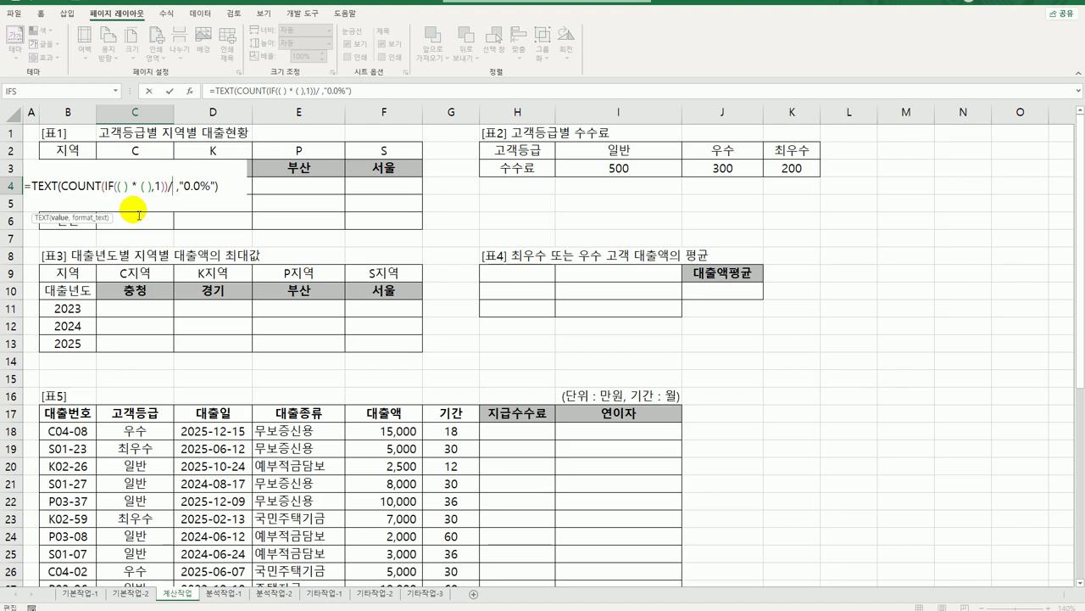
pyautogui.write('count')
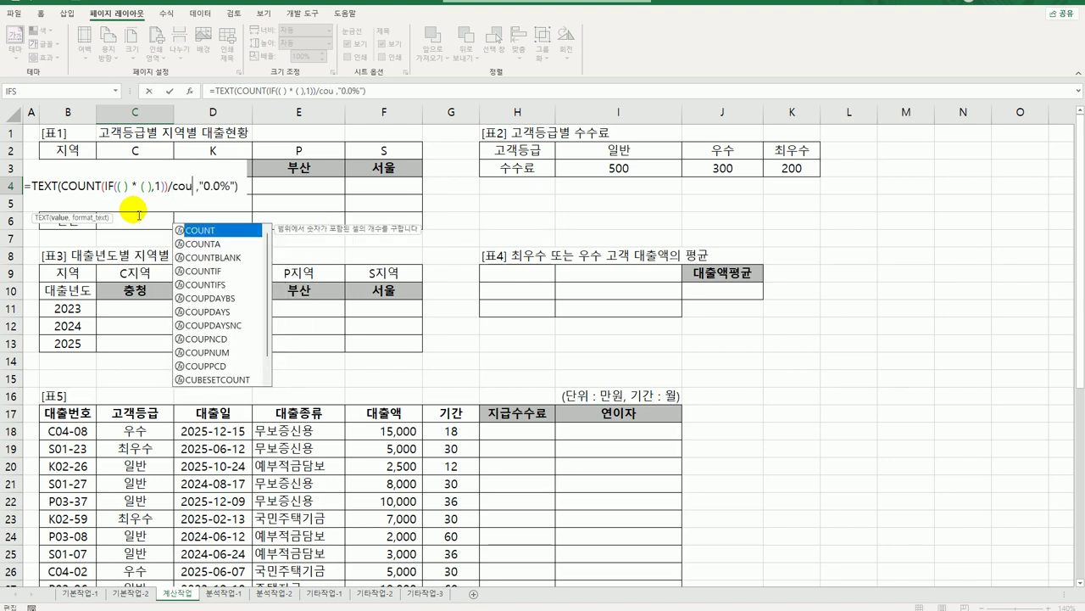
pyautogui.write('a')
pyautogui.press('Tab')
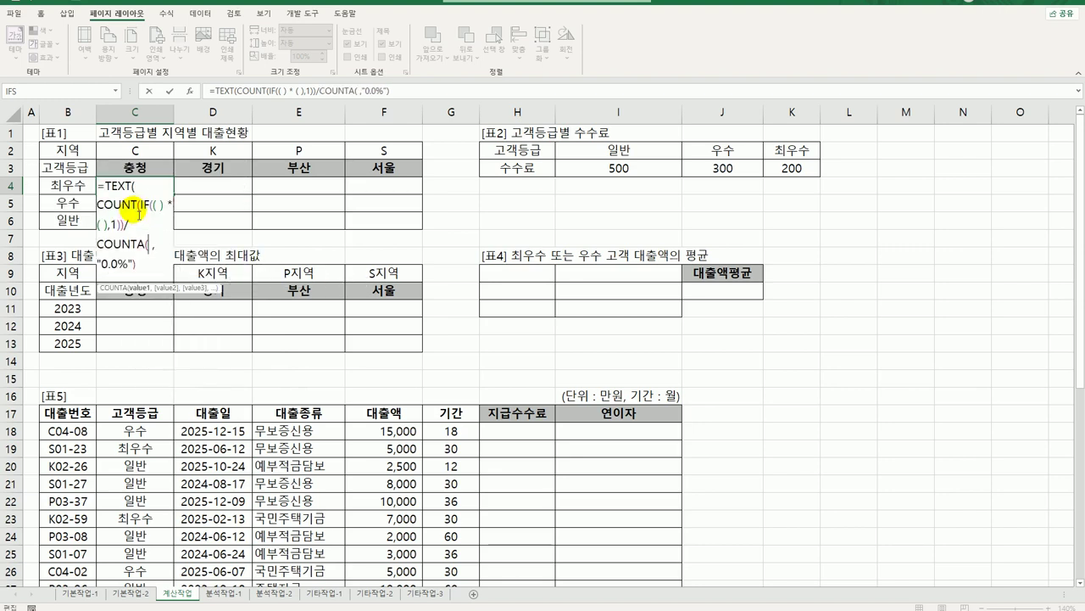
pyautogui.click(151, 438)
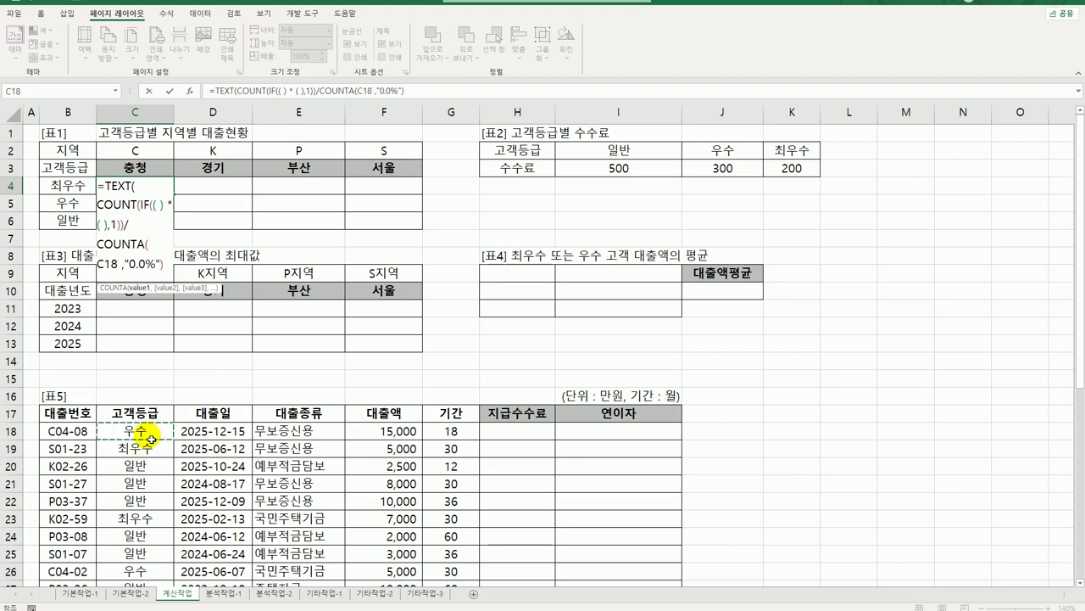
pyautogui.moveTo(149, 438); pyautogui.dragTo(132, 557)
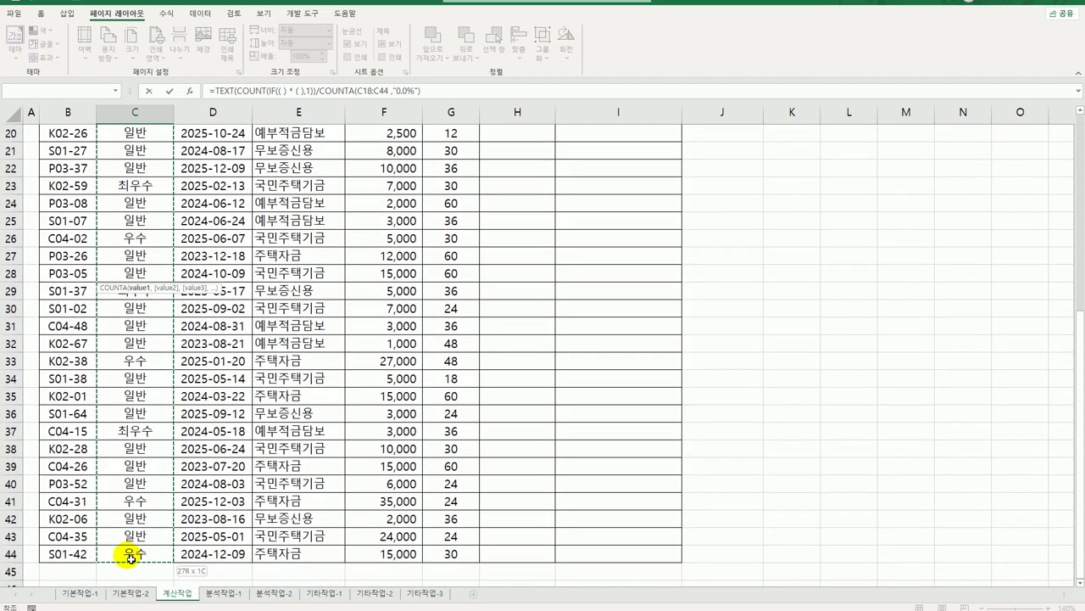
pyautogui.scroll(6, 172, 466)
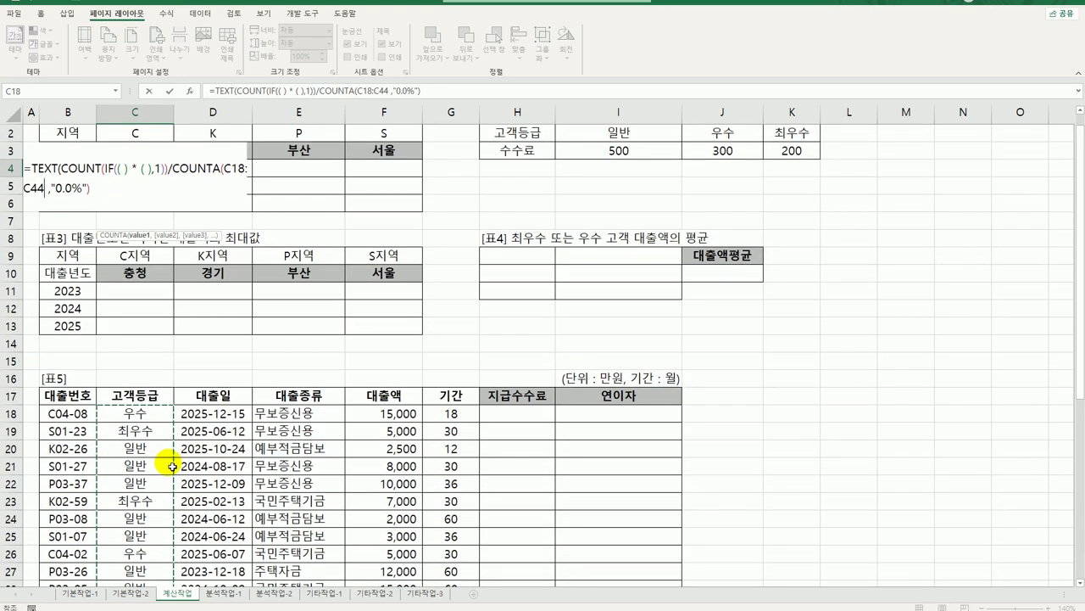
pyautogui.press('F4')
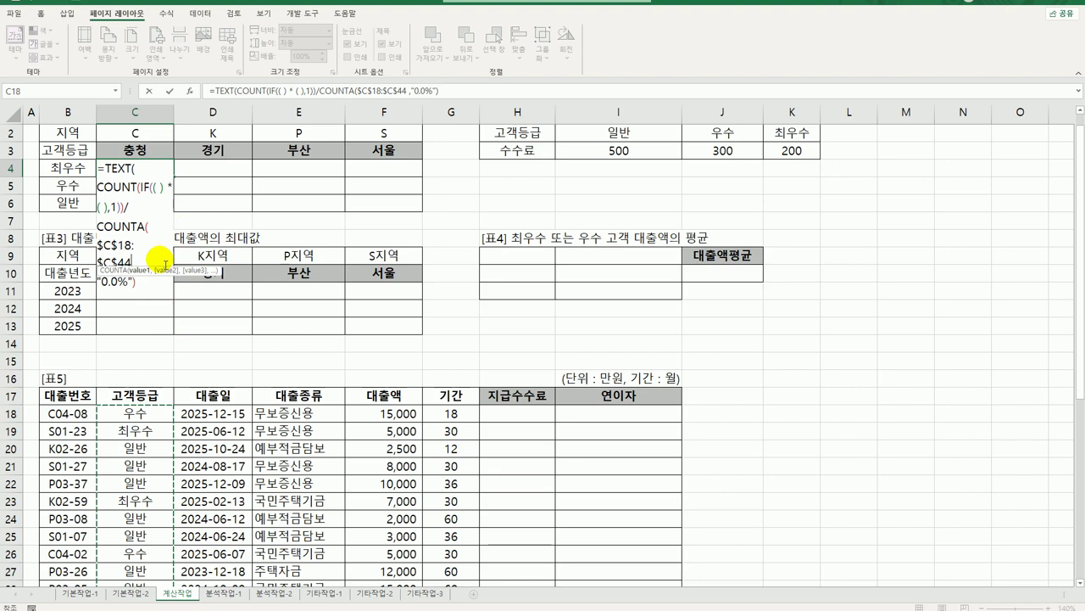
# Fill the IF's first condition with $C$18:$C$44=$B4, matching the 표5 customer grades to the 표1 row label.
pyautogui.click(157, 187)
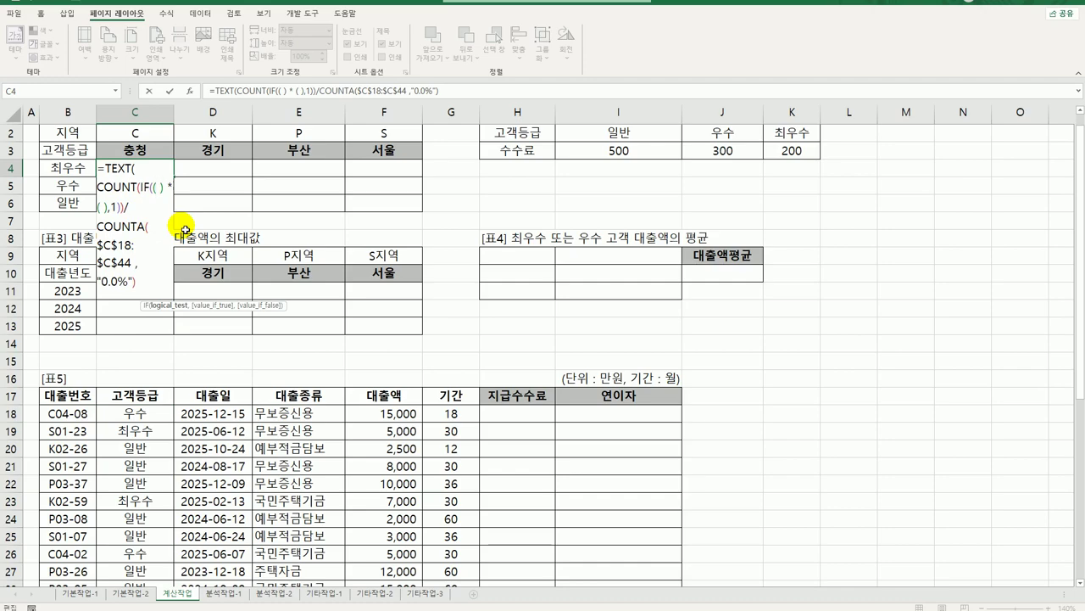
pyautogui.click(158, 414)
pyautogui.moveTo(158, 414); pyautogui.dragTo(138, 559)
pyautogui.press('F4')
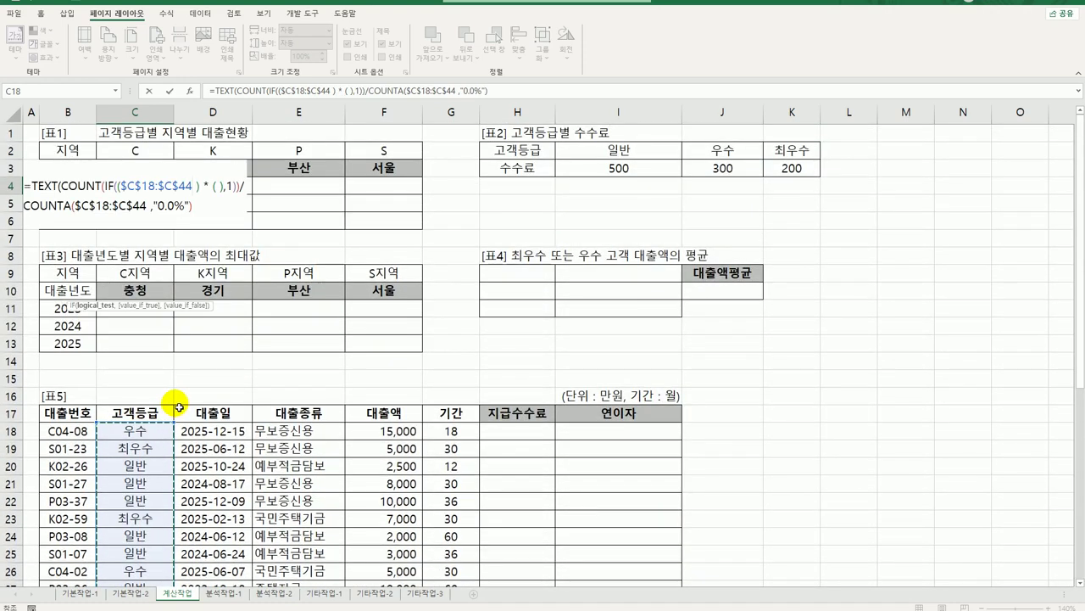
pyautogui.write('=')
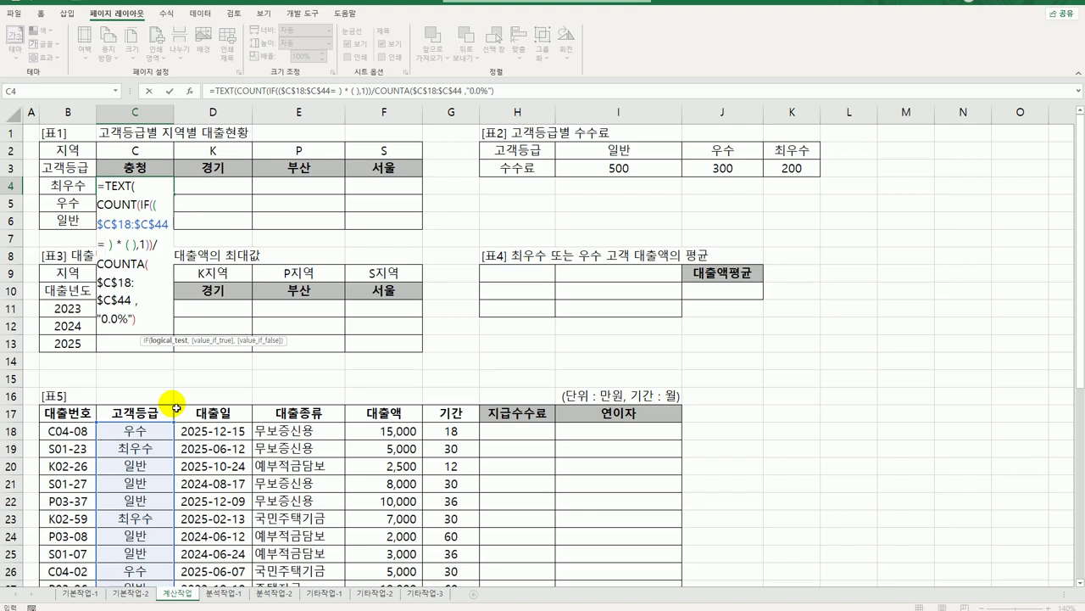
pyautogui.click(66, 191)
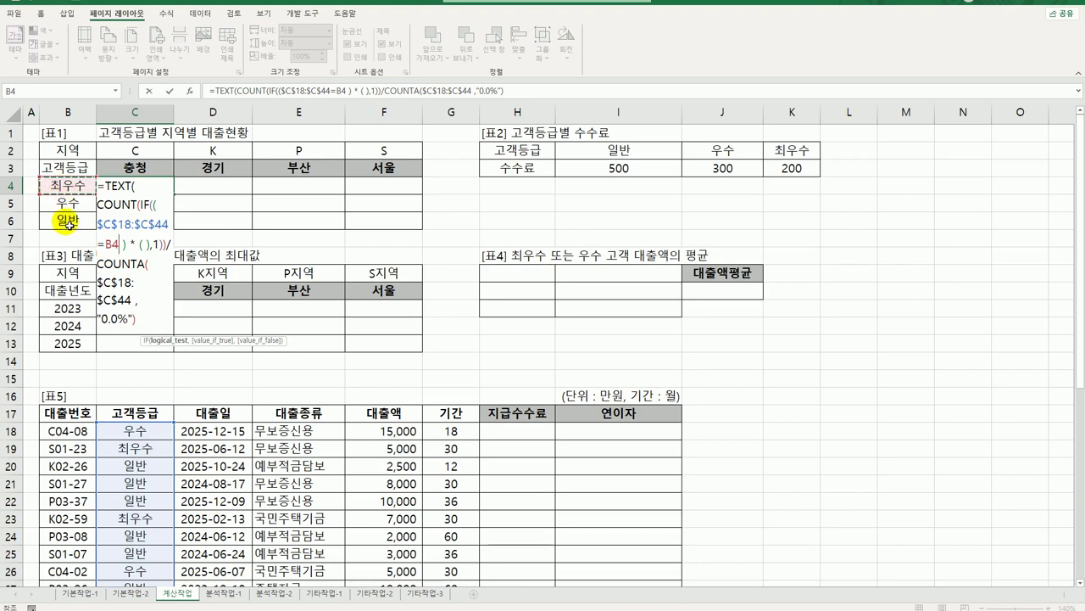
pyautogui.press('F4')
pyautogui.press('F4')
pyautogui.press('F4')
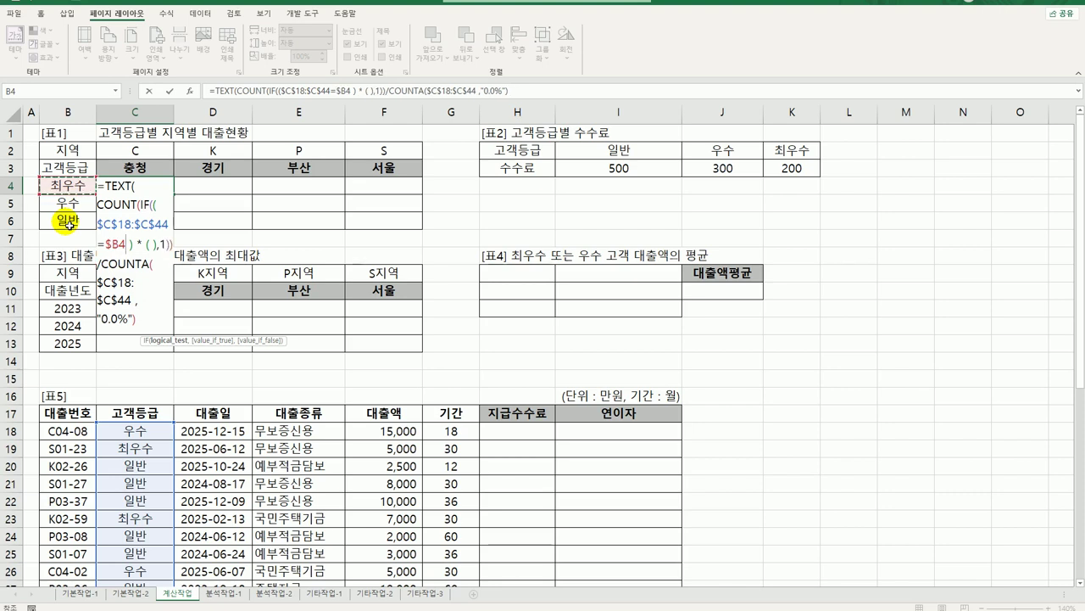
# Fill the IF's second condition with LEFT($B$18:$B$44,1)=C$2, matching the loan number's first letter to the region code.
pyautogui.click(151, 246)
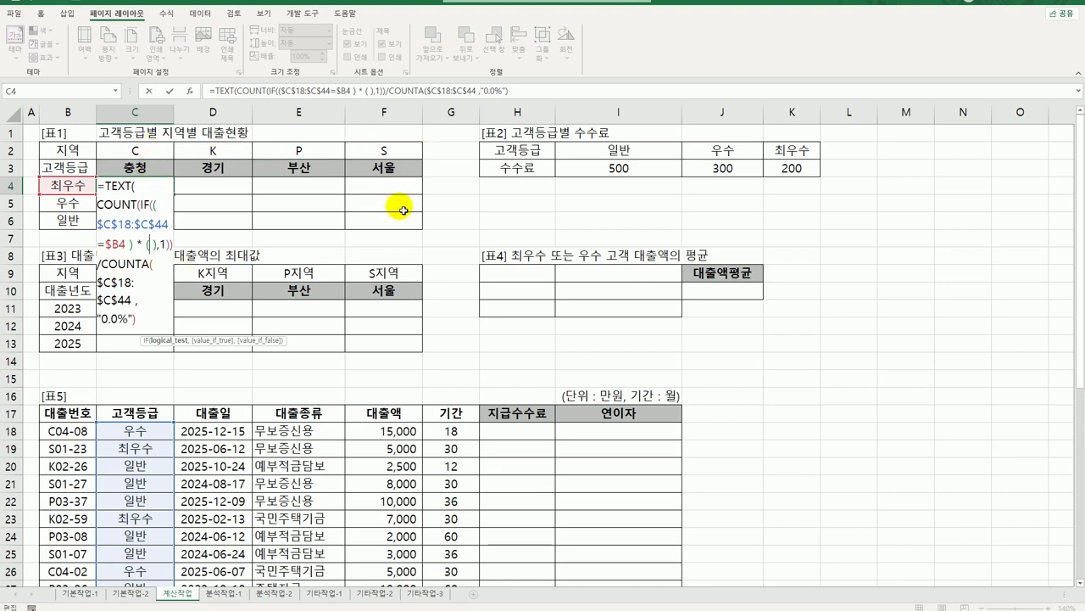
pyautogui.write('LEFT(')
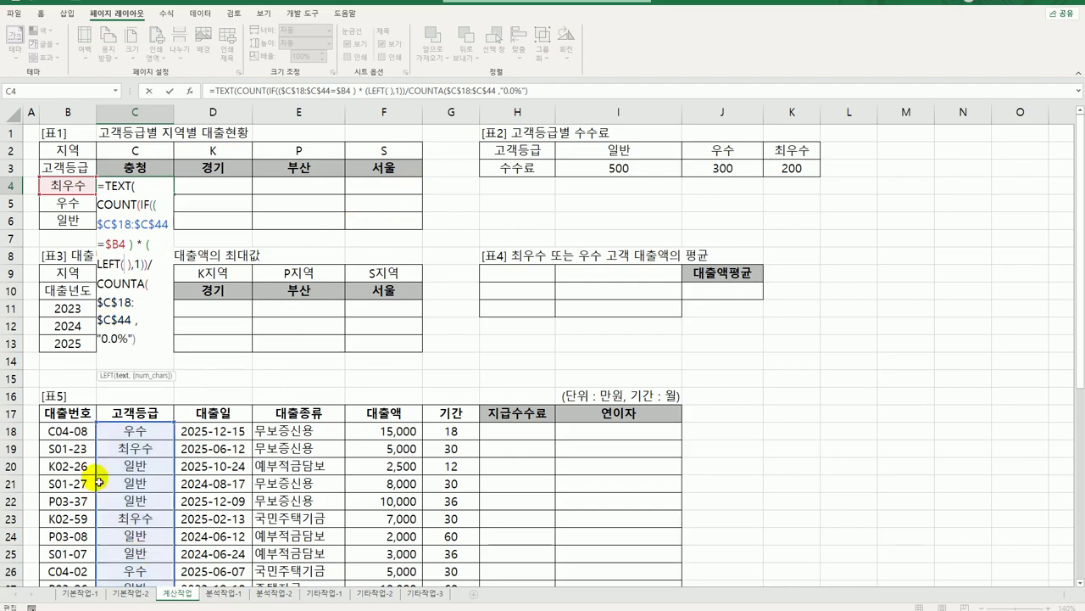
pyautogui.click(69, 434)
pyautogui.moveTo(72, 439); pyautogui.dragTo(75, 578)
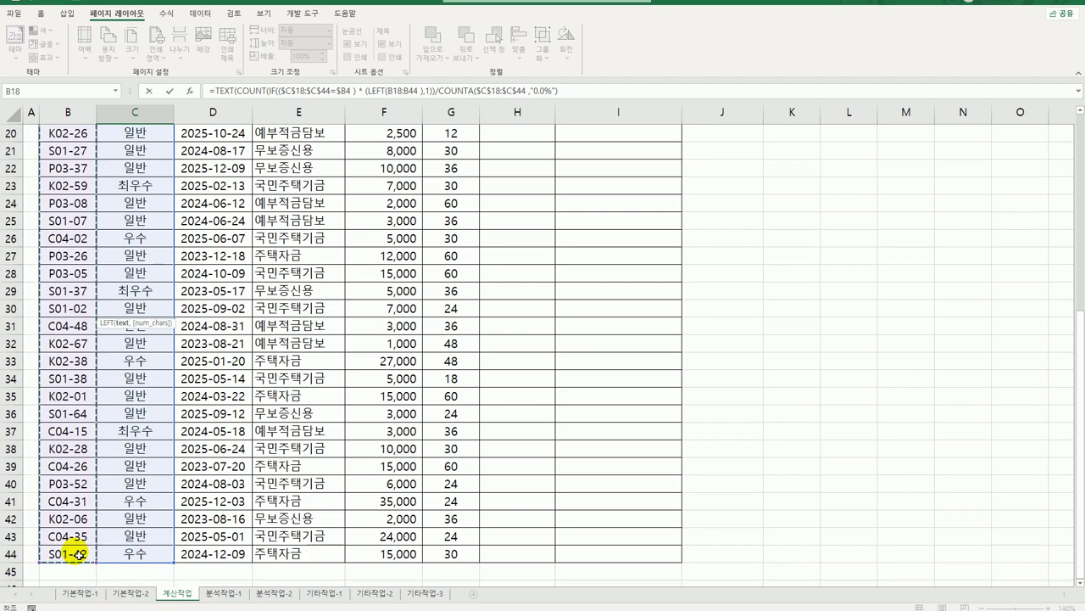
pyautogui.press('F4')
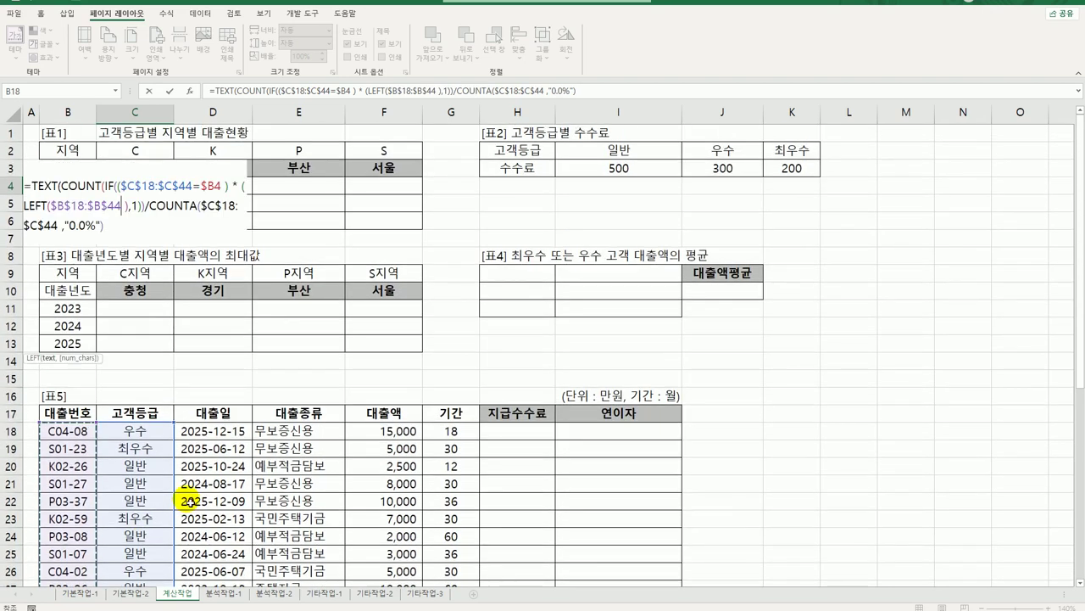
pyautogui.write(',1')
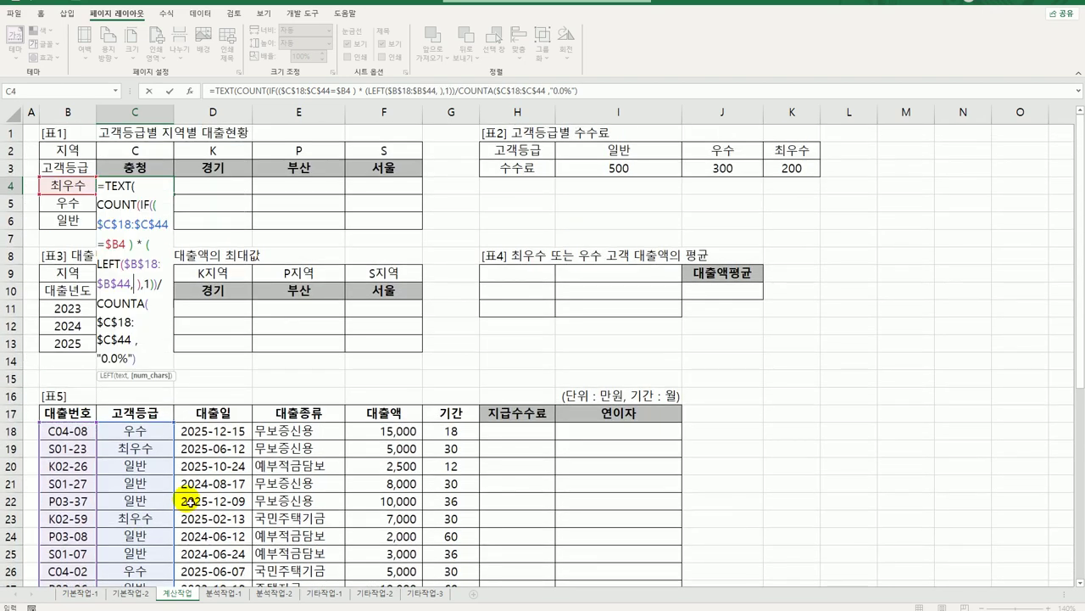
pyautogui.write(')=')
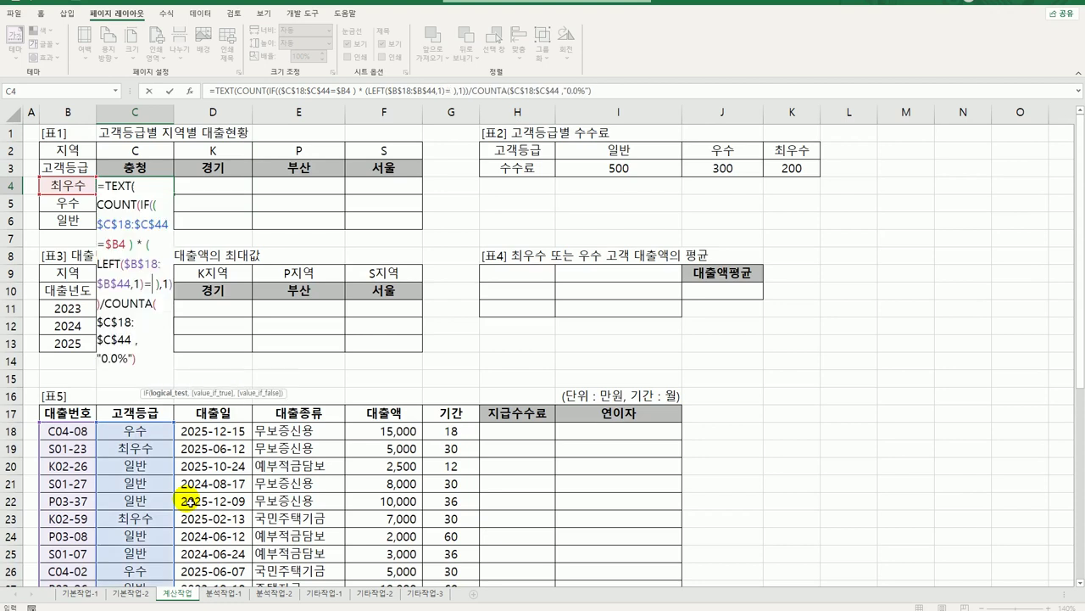
pyautogui.click(157, 151)
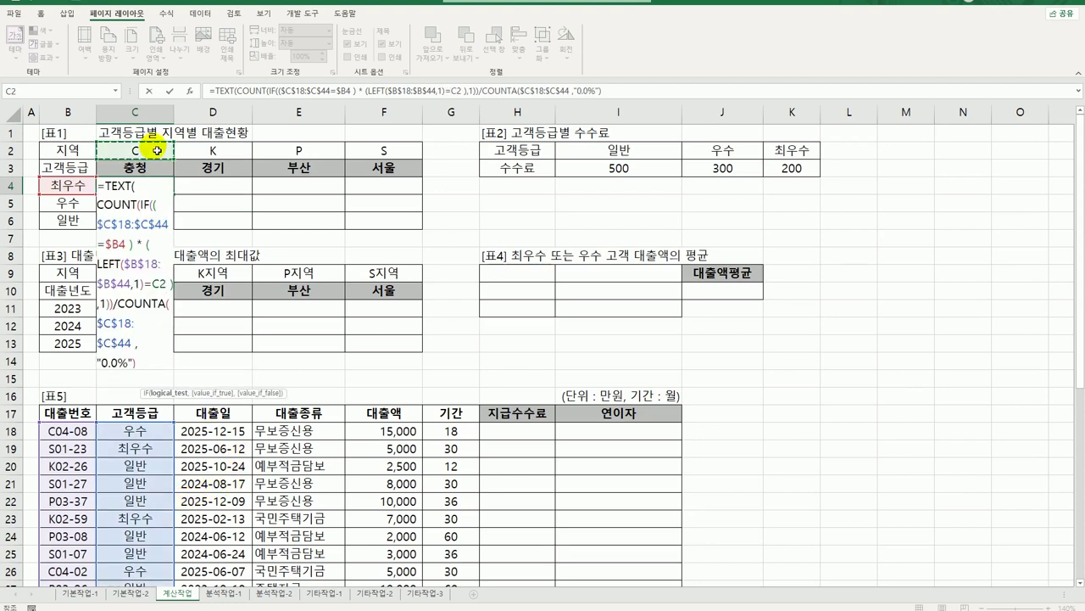
pyautogui.press('F4')
pyautogui.press('F4')
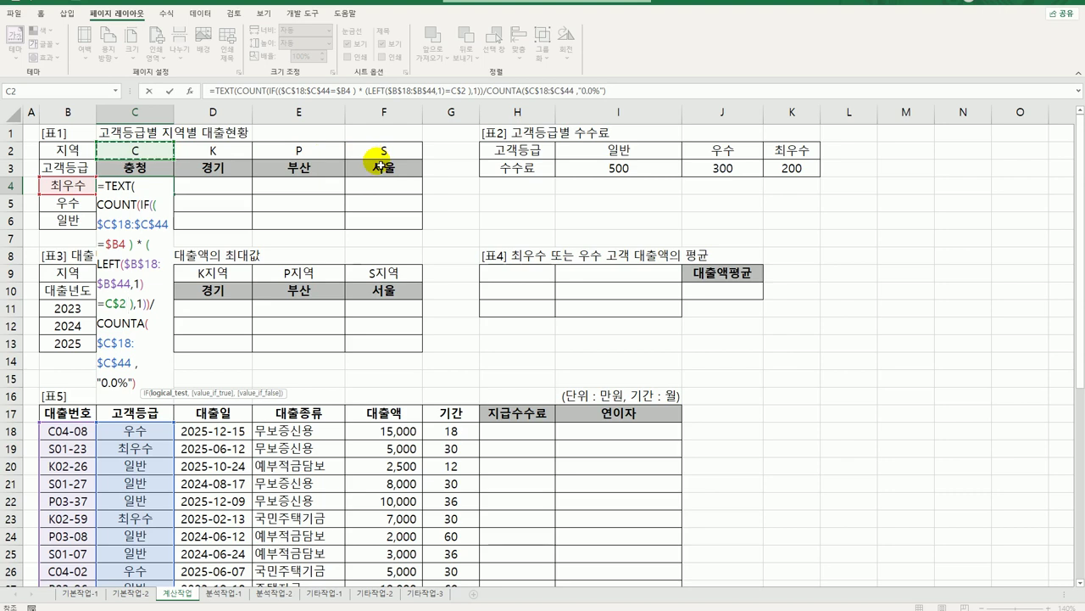
# Try to commit the C4 formula, dismiss the error, and add the missing closing bracket after COUNTA's $C$44.
pyautogui.press('Return')
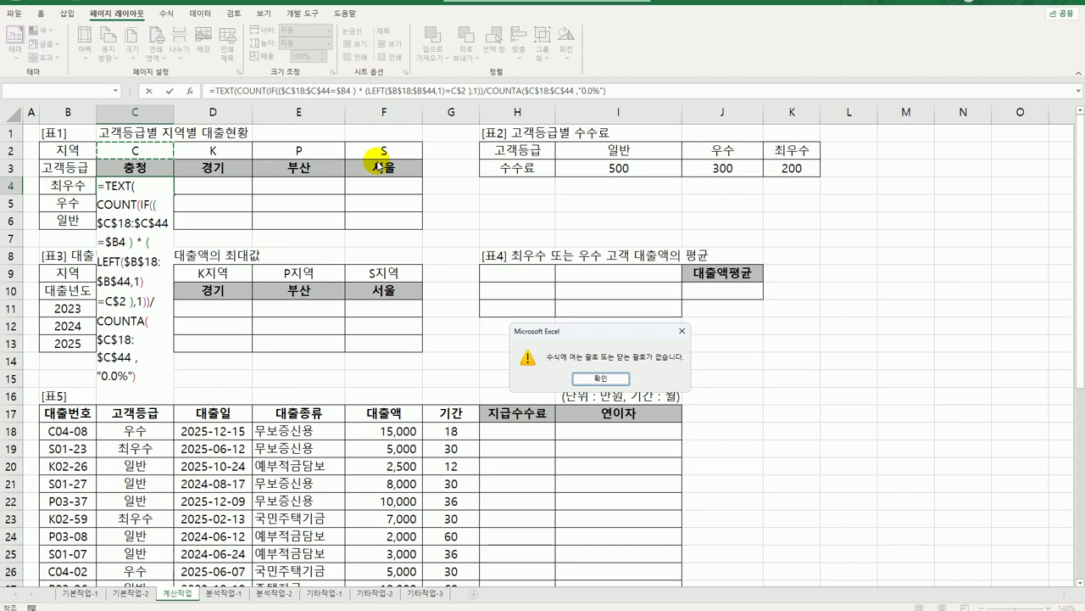
pyautogui.press('Return')
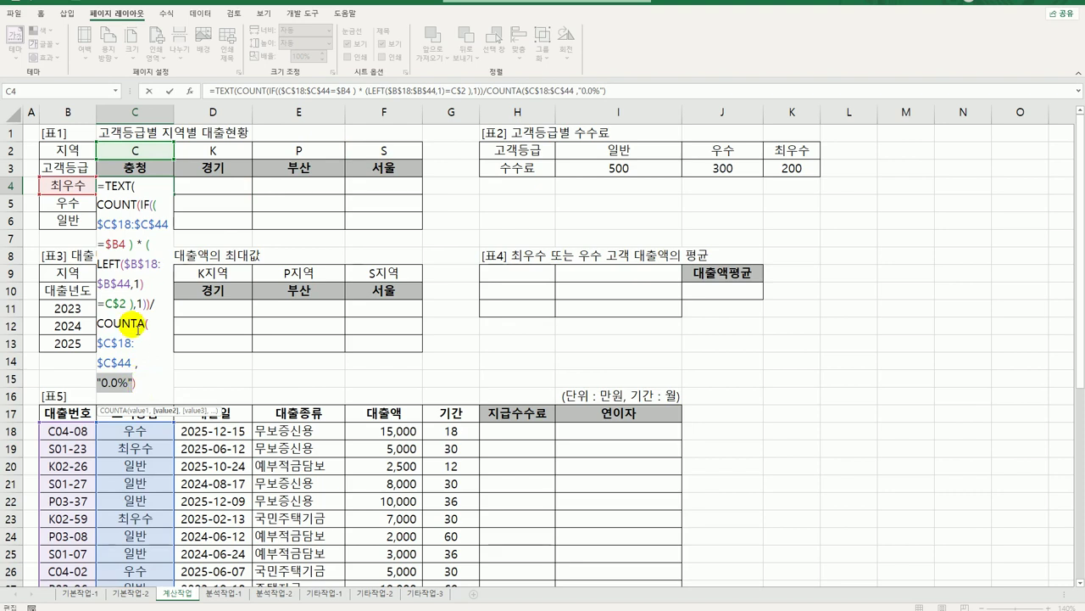
pyautogui.click(132, 363)
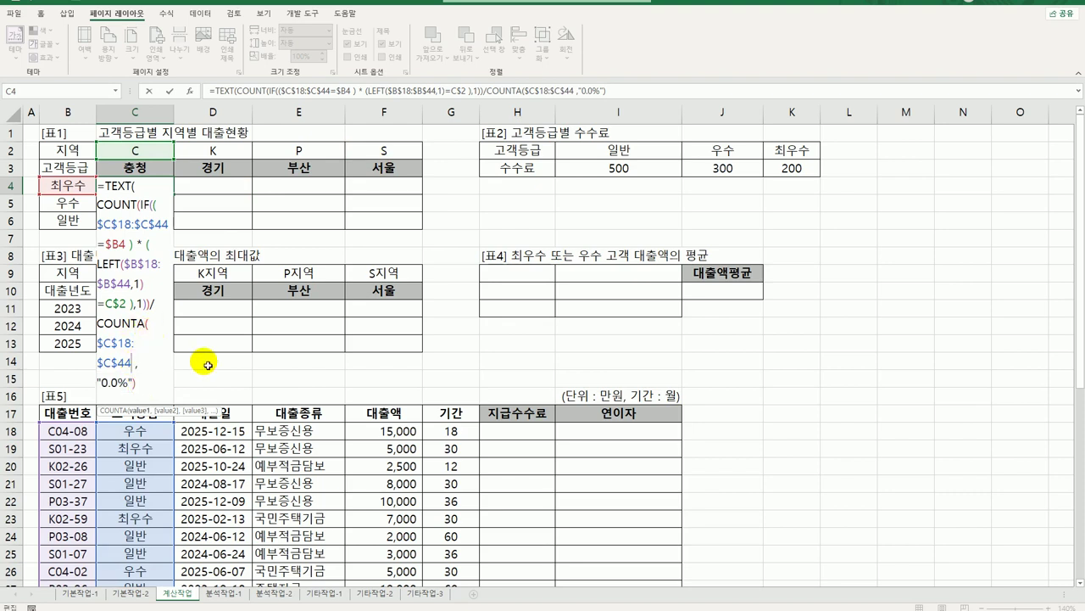
pyautogui.write(')')
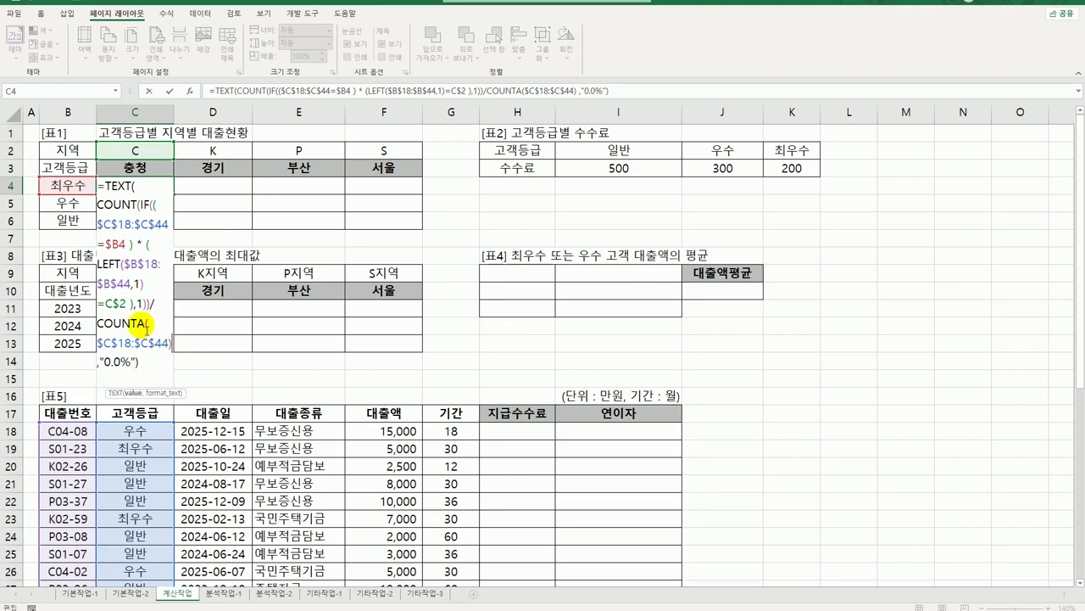
# Enter the C4 formula as an array formula and fill it across the 표1 range C4:F6.
pyautogui.click(161, 363)
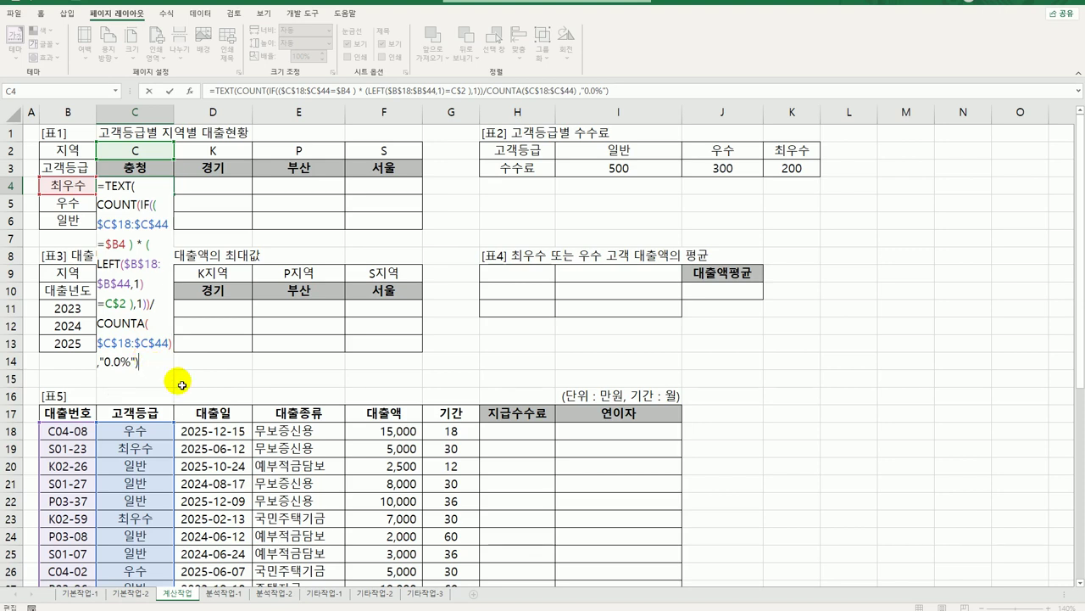
pyautogui.hotkey('ctrl', 'shift', 'Return')
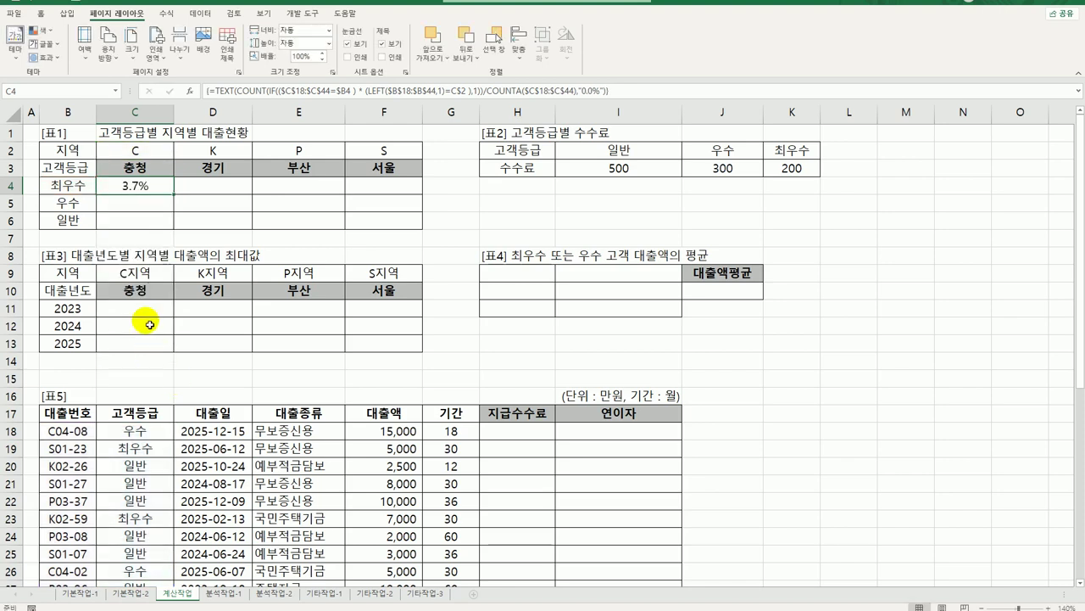
pyautogui.moveTo(174, 196); pyautogui.dragTo(418, 229)
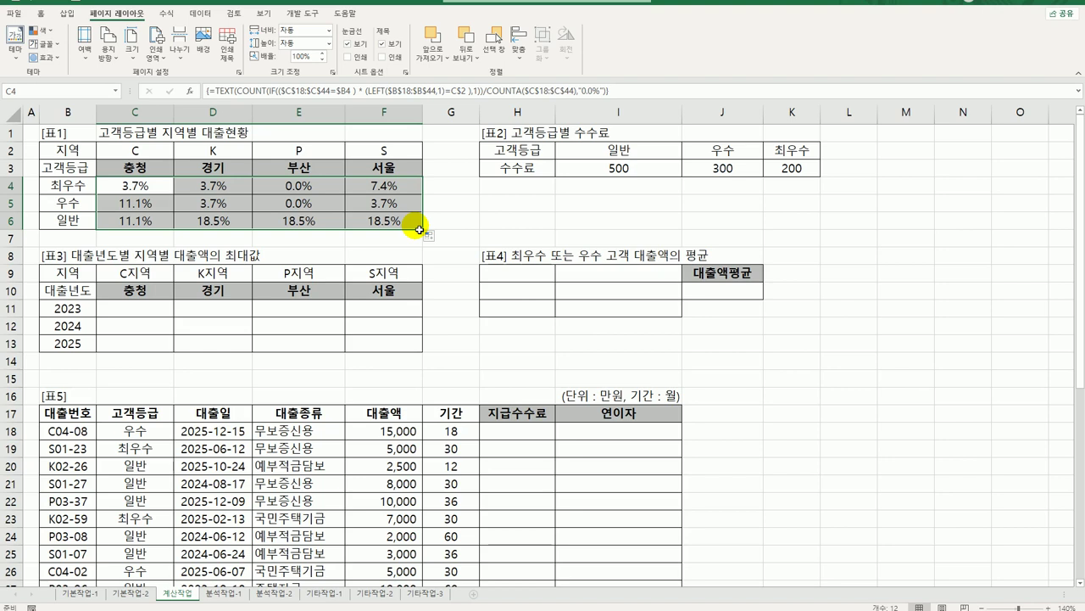
# Examine 표3's result range C11:F13 and compare its region headings in row 9 with the region codes in 표1.
pyautogui.click(152, 313)
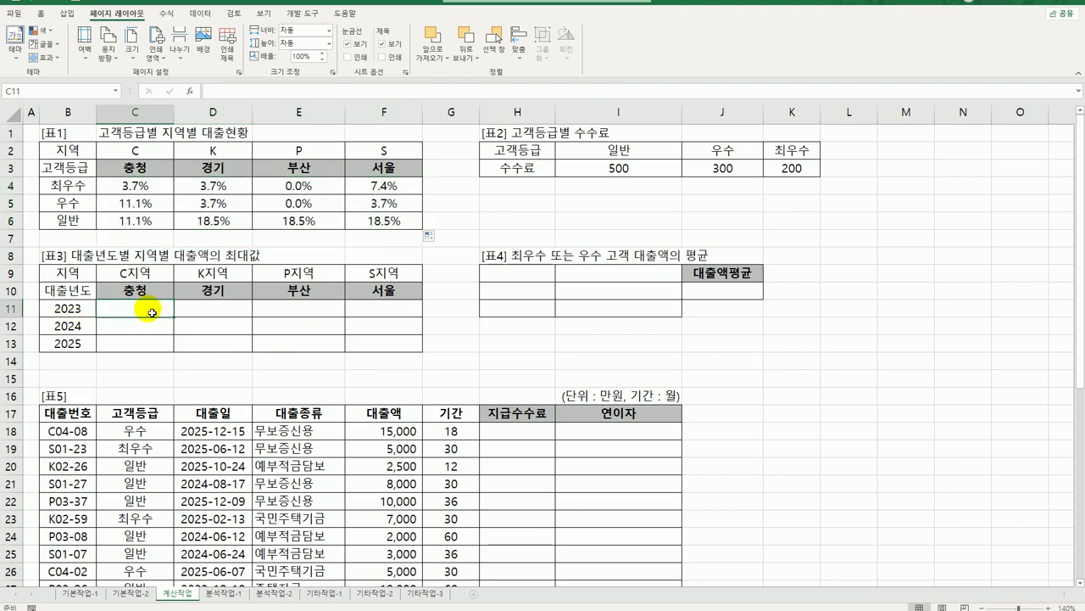
pyautogui.moveTo(152, 313); pyautogui.dragTo(361, 341)
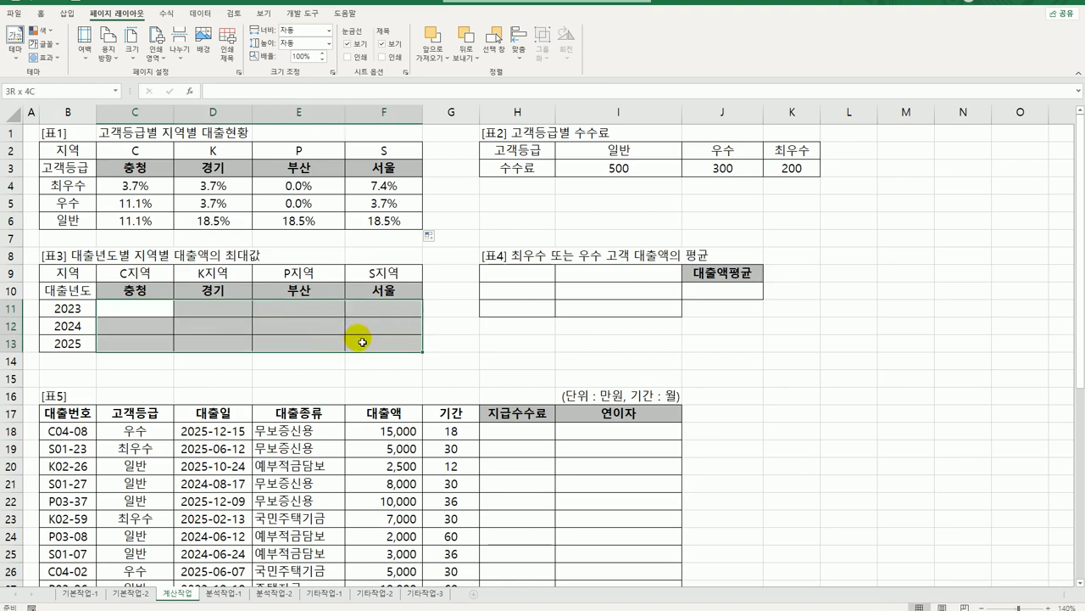
pyautogui.moveTo(362, 341); pyautogui.dragTo(362, 342)
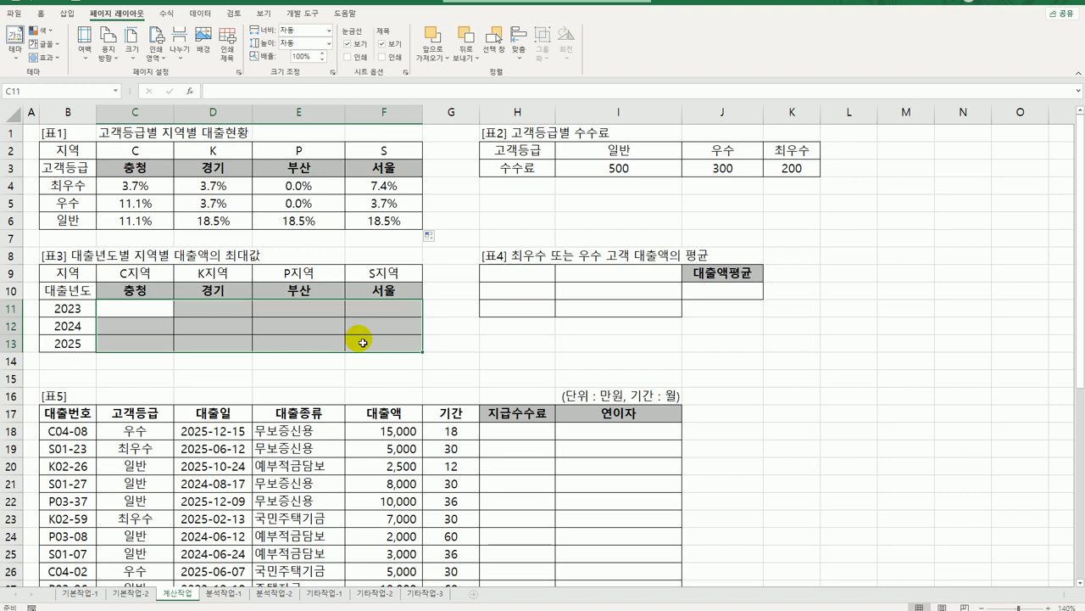
pyautogui.click(144, 279)
pyautogui.click(213, 276)
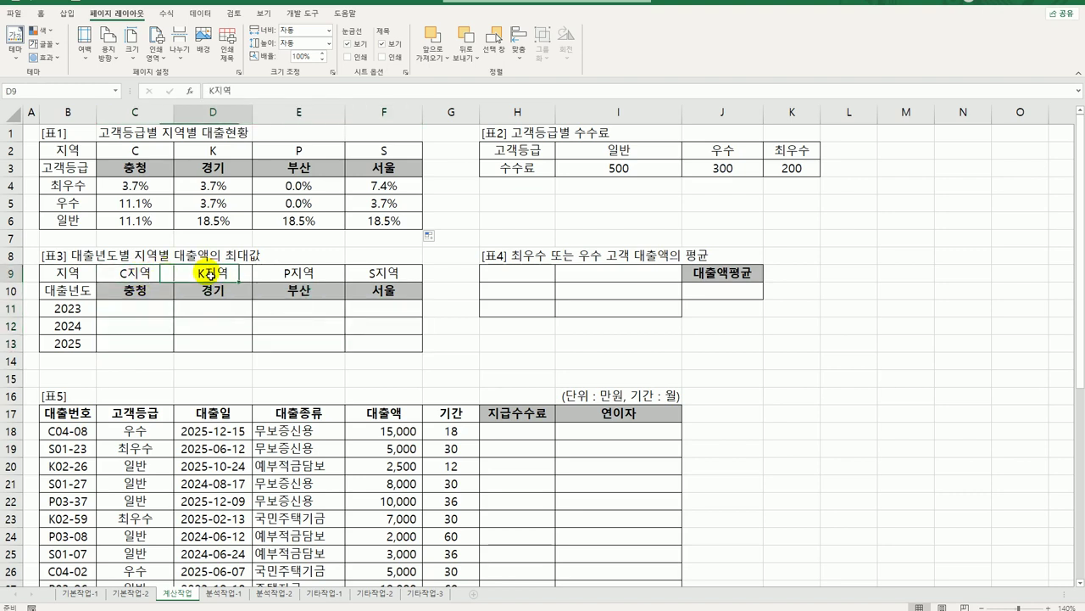
pyautogui.click(301, 280)
pyautogui.click(386, 273)
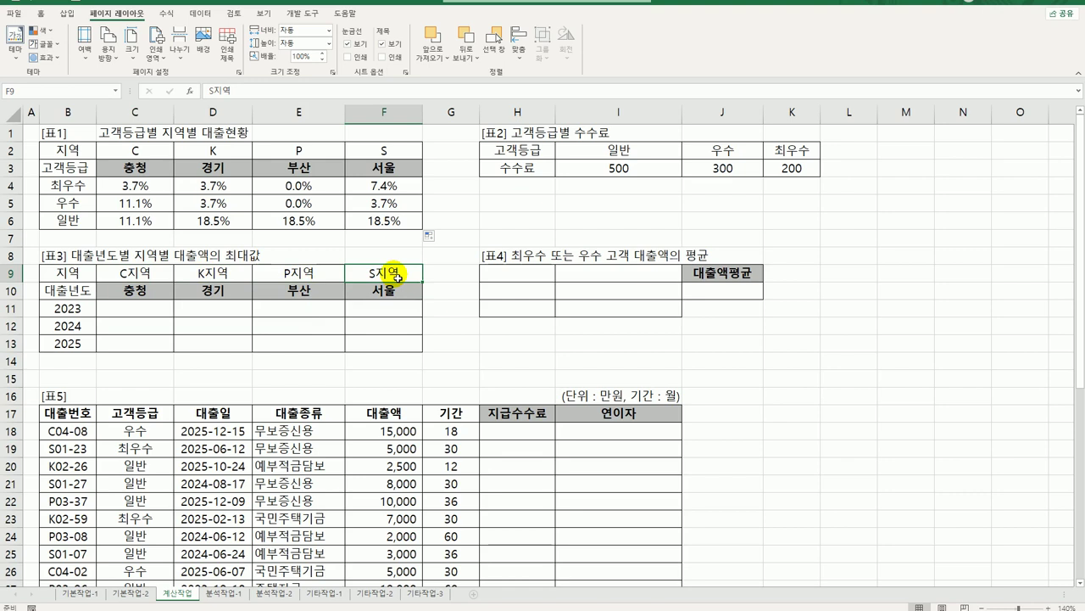
pyautogui.click(166, 154)
pyautogui.moveTo(166, 155); pyautogui.dragTo(276, 153)
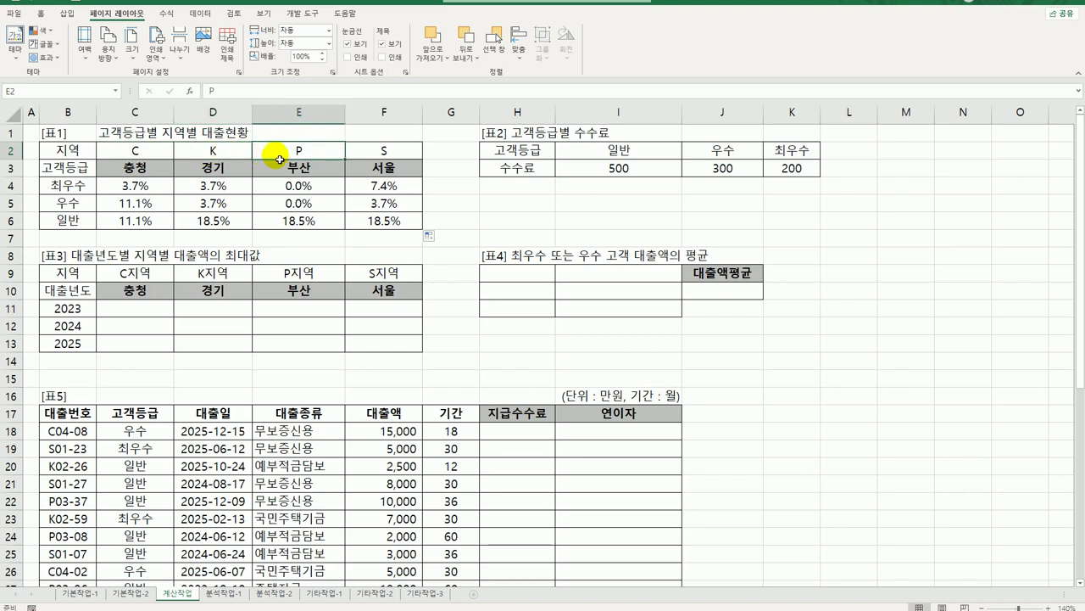
pyautogui.click(157, 280)
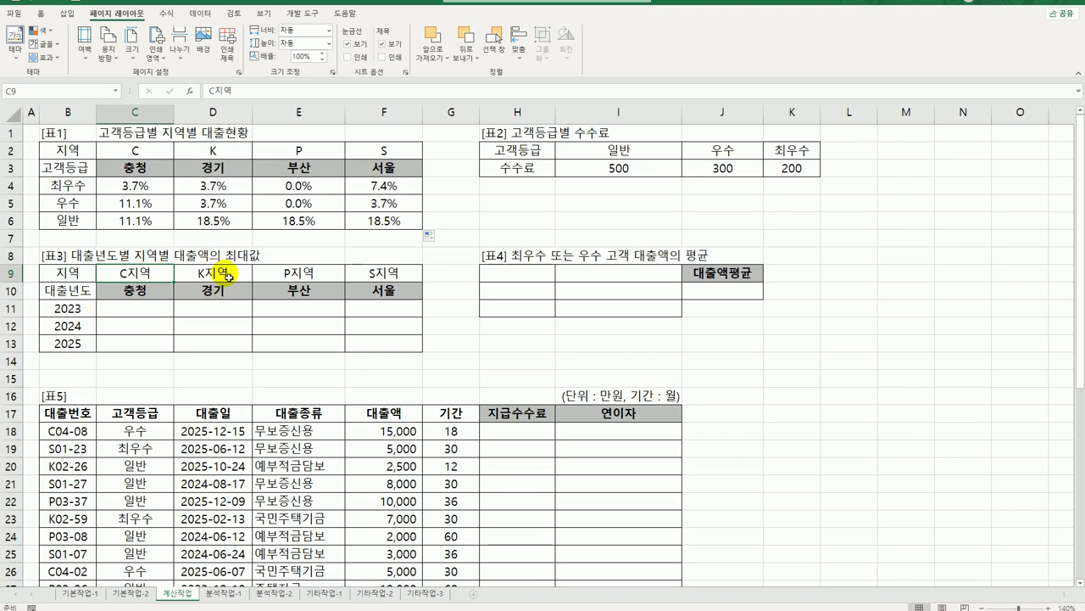
pyautogui.click(143, 312)
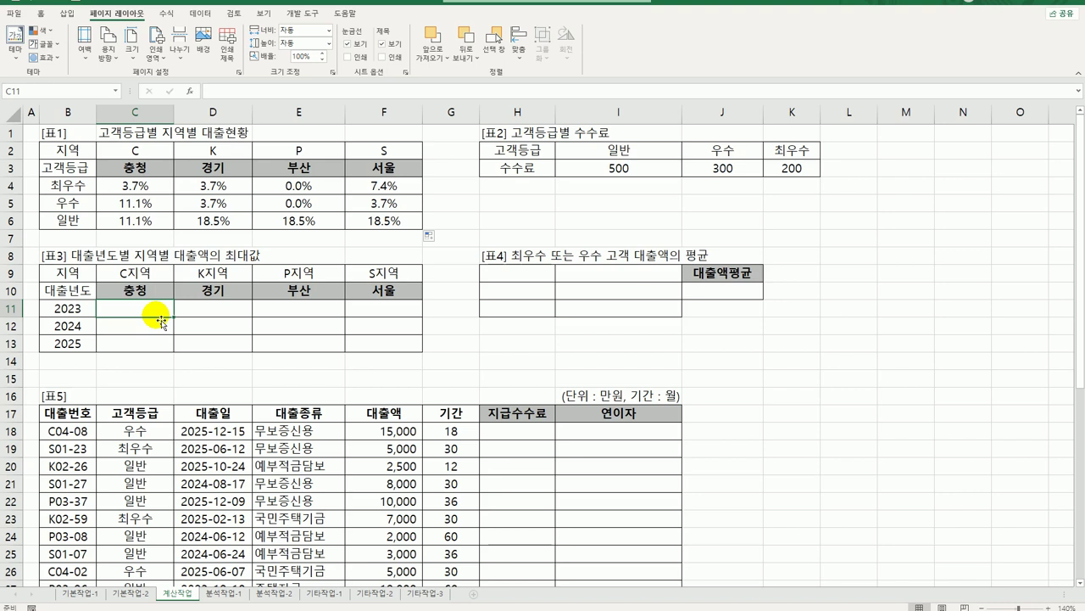
# Start a MAX formula in C11 with two empty bracketed conditions multiplied together, followed by a further multiplication sign.
pyautogui.write('=')
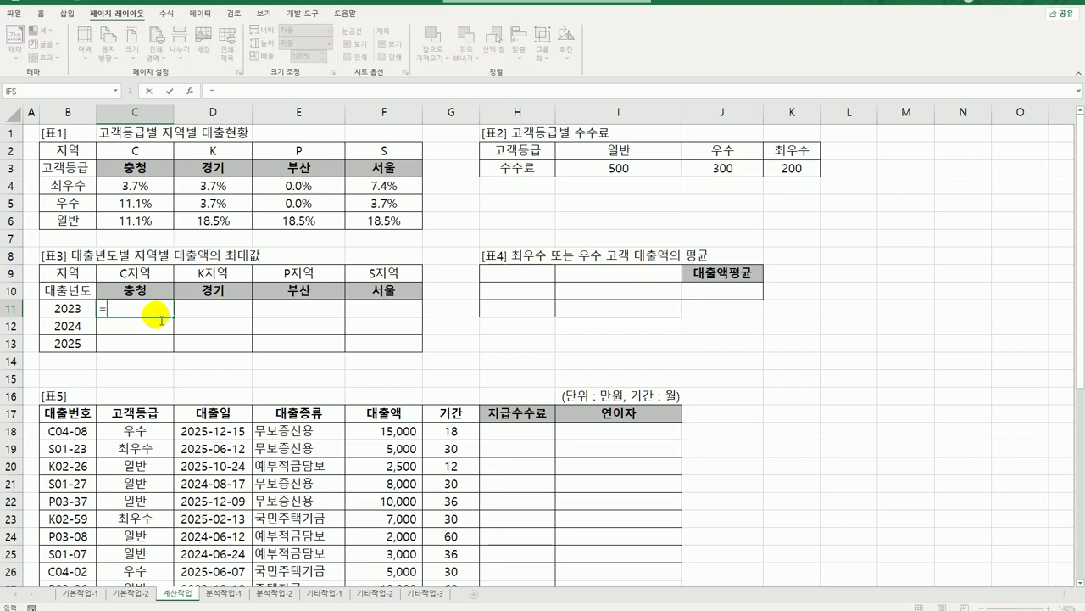
pyautogui.write('m')
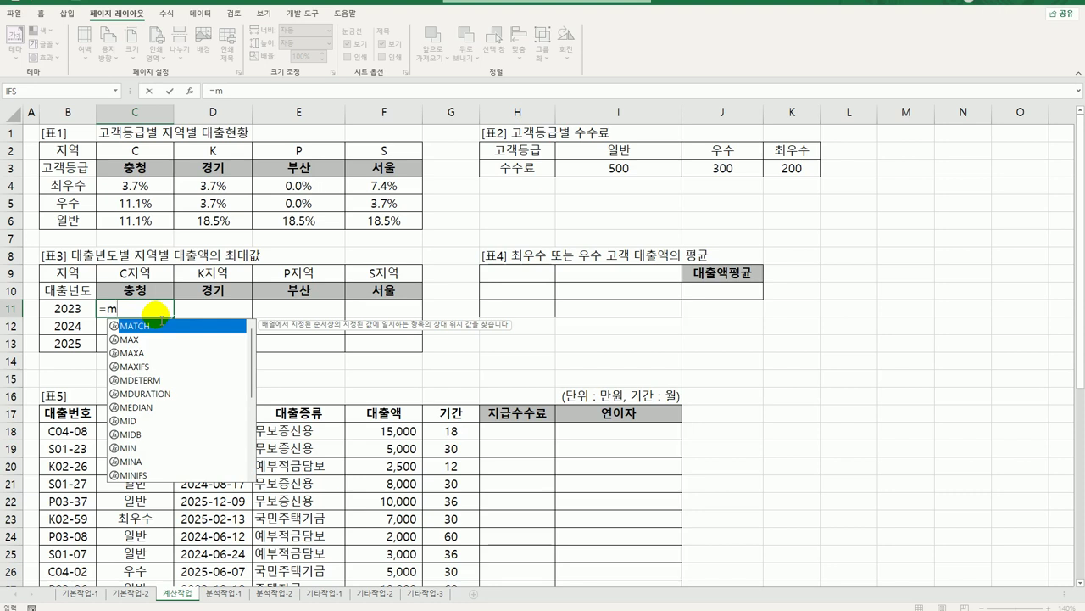
pyautogui.press('Down')
pyautogui.press('Tab')
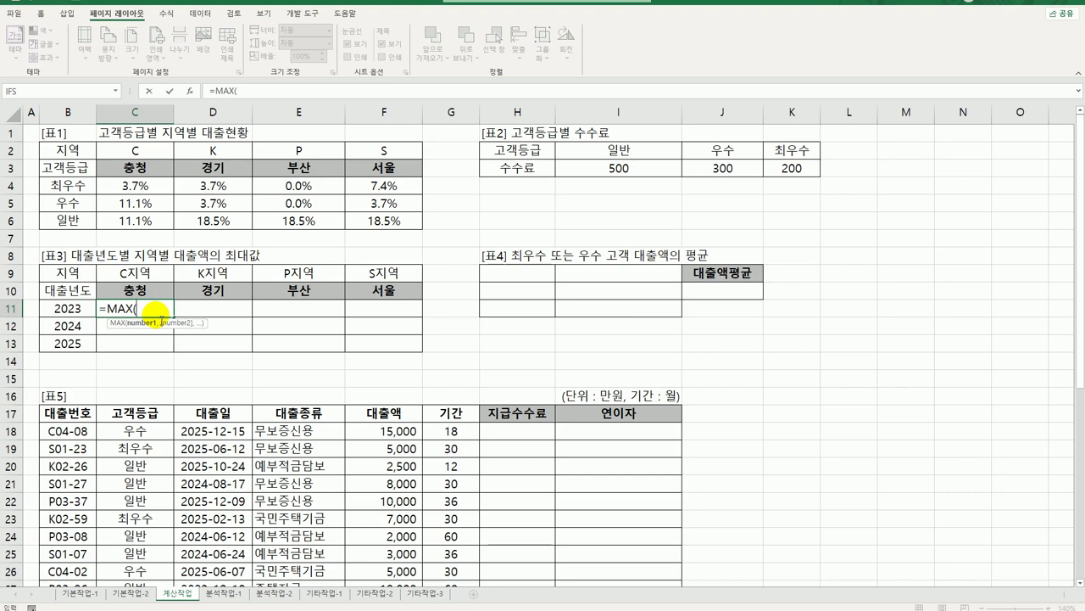
pyautogui.write('(')
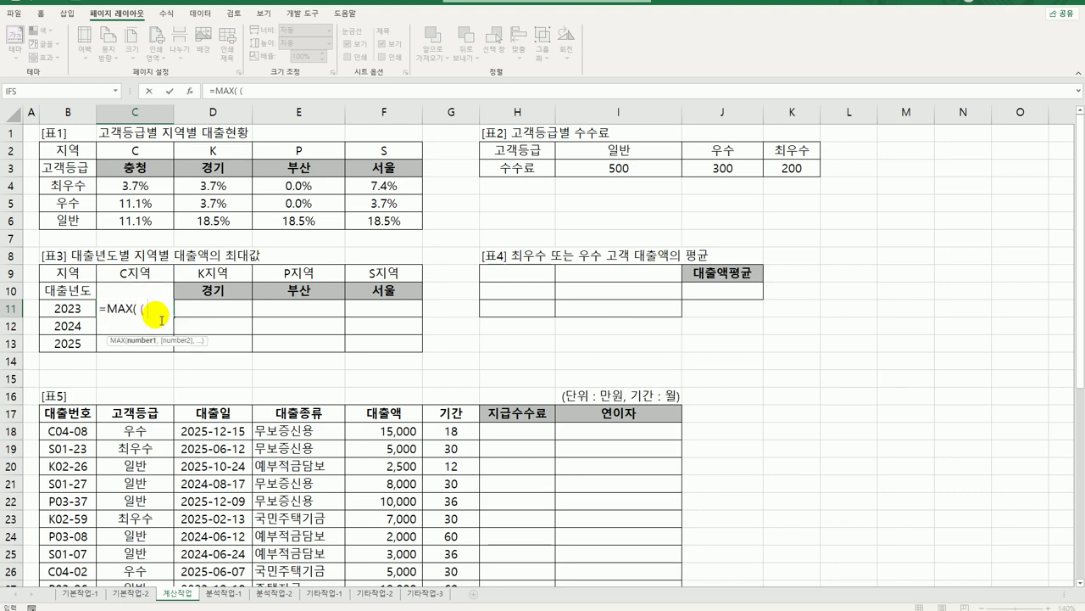
pyautogui.write(' ) * (')
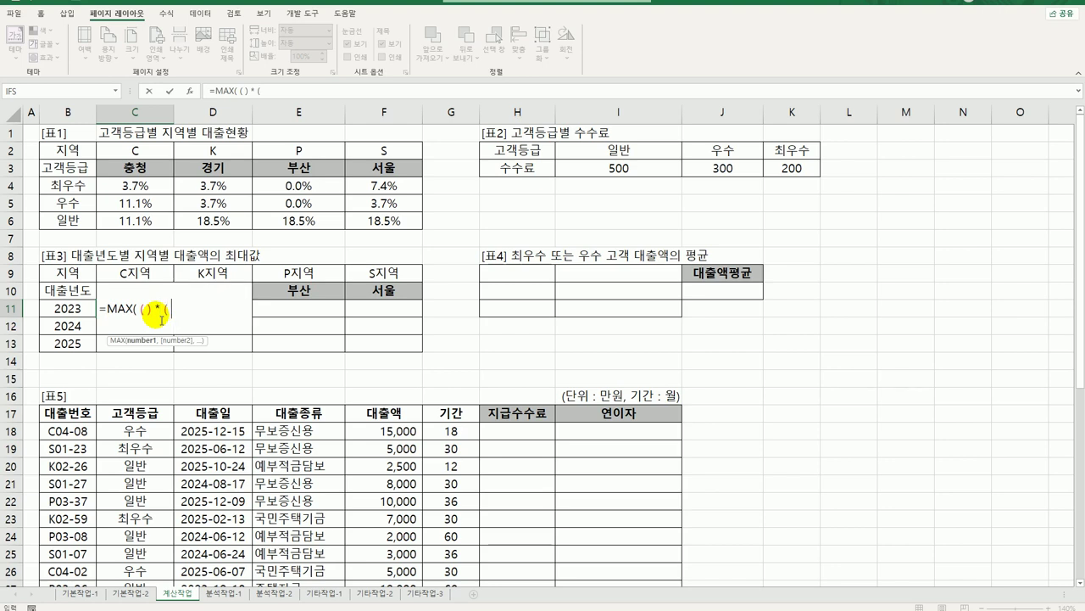
pyautogui.write(' ) *')
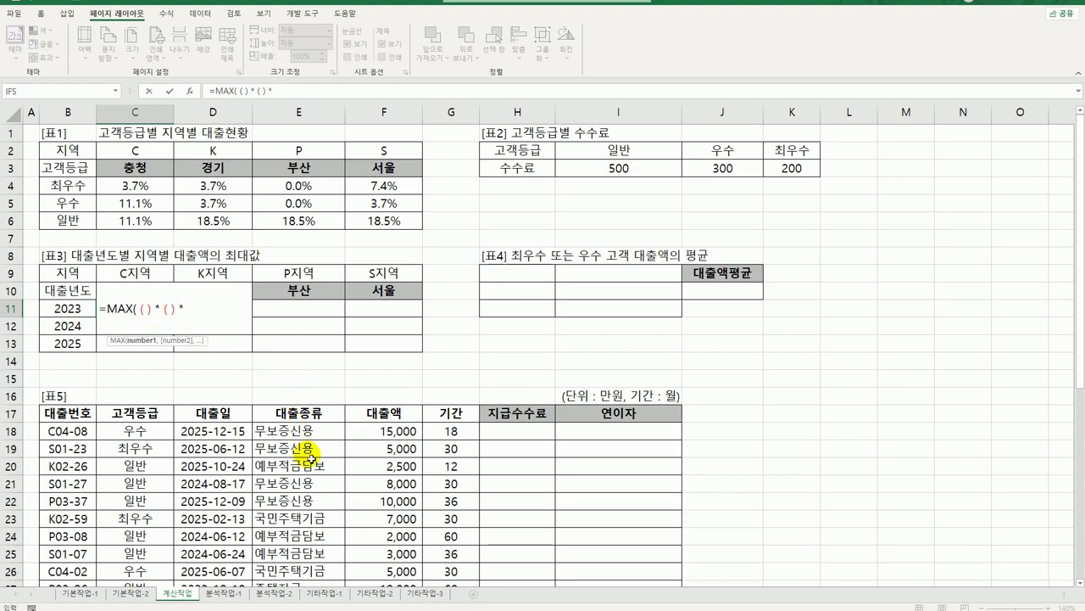
# Add the 대출액 range $F$18:$F$44 as the MAX formula's last factor and close the function's bracket.
pyautogui.moveTo(386, 439); pyautogui.dragTo(394, 562)
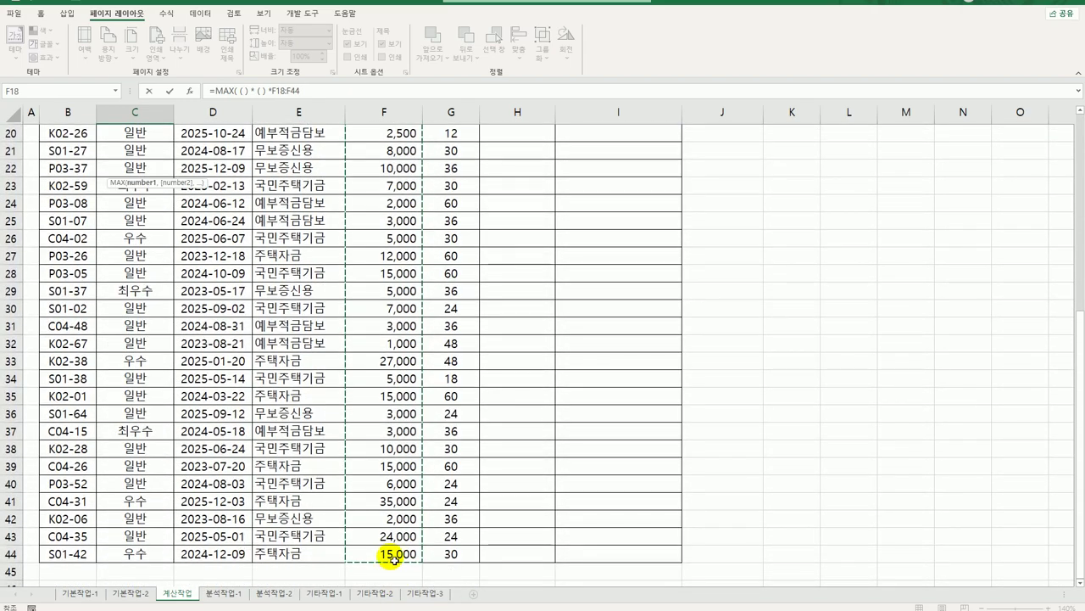
pyautogui.scroll(6, 406, 503)
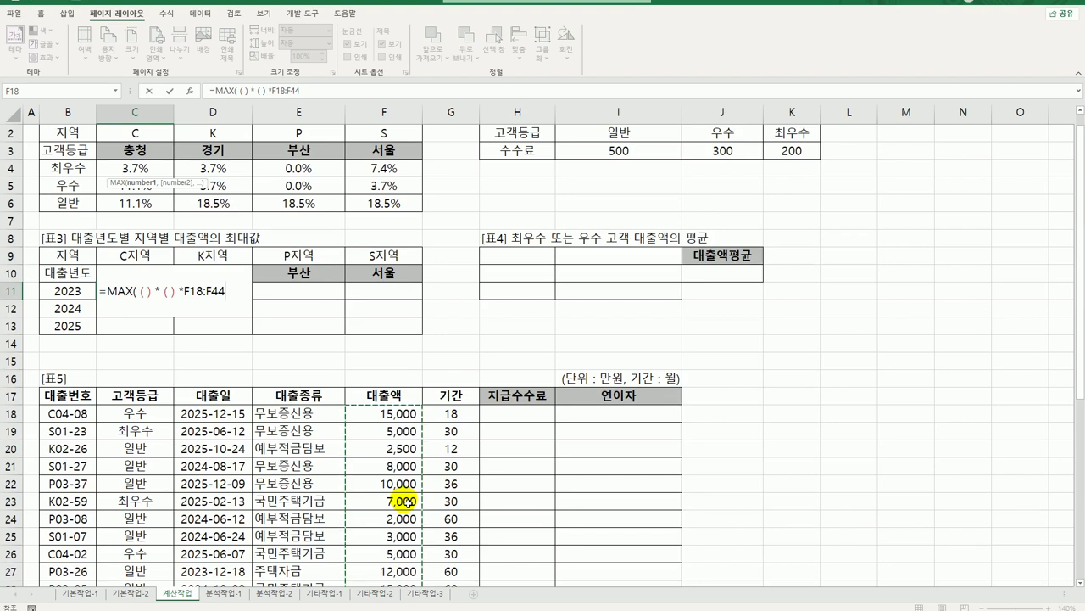
pyautogui.press('F4')
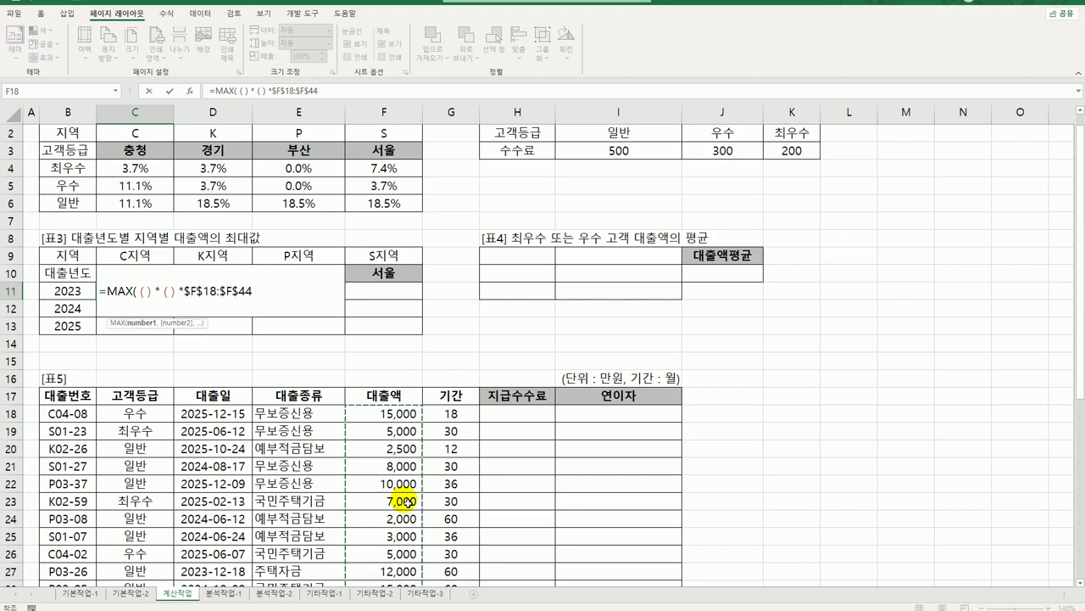
pyautogui.write(')')
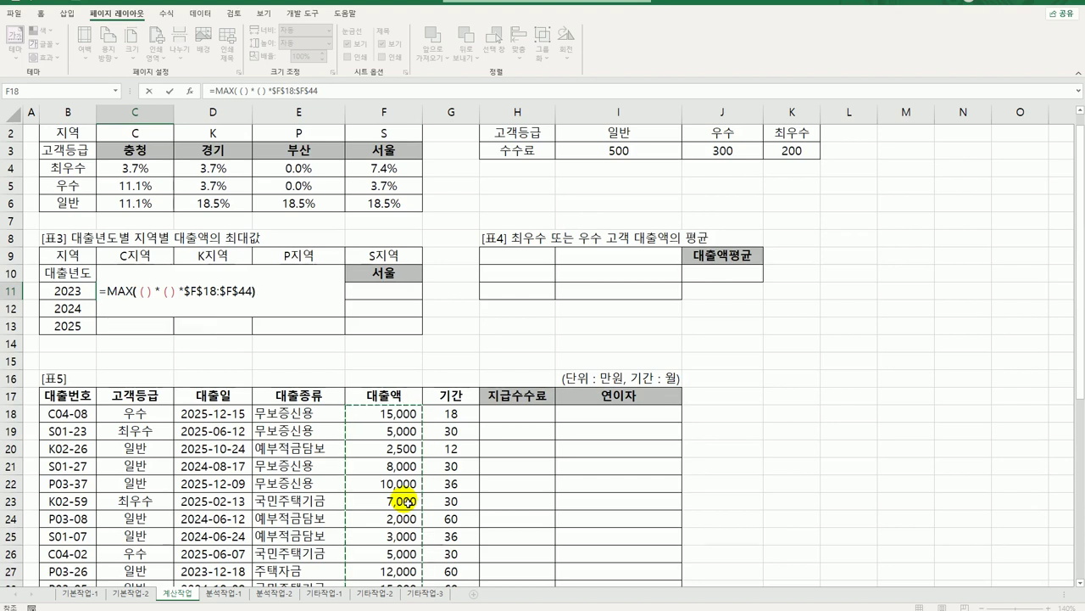
# Fill the MAX formula's first condition with YEAR($D$18:$D$44)=$B11, matching the loan date's year to the row heading.
pyautogui.click(146, 291)
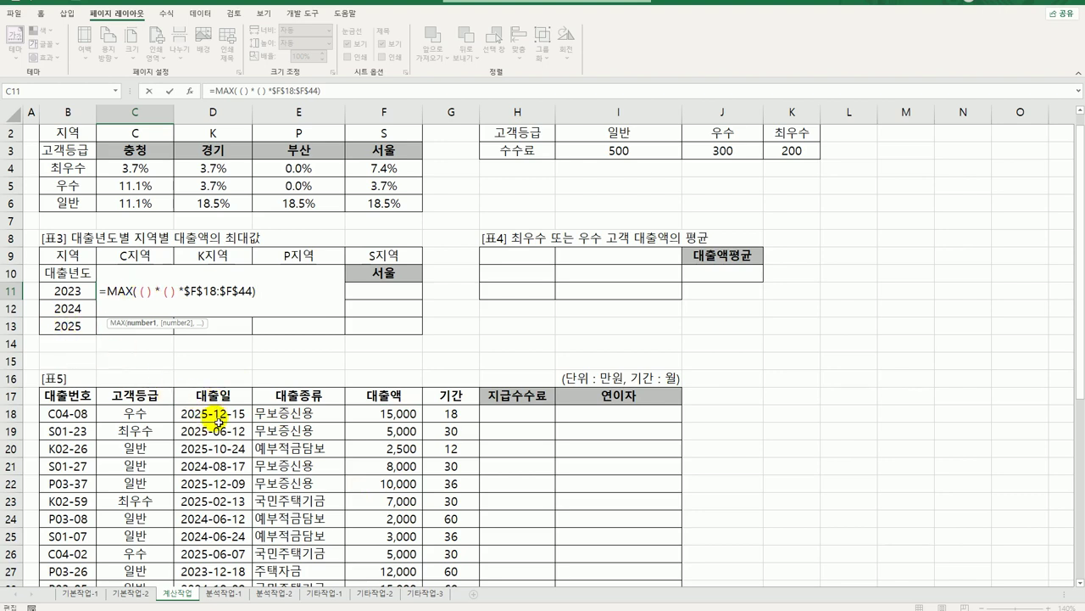
pyautogui.write('ea')
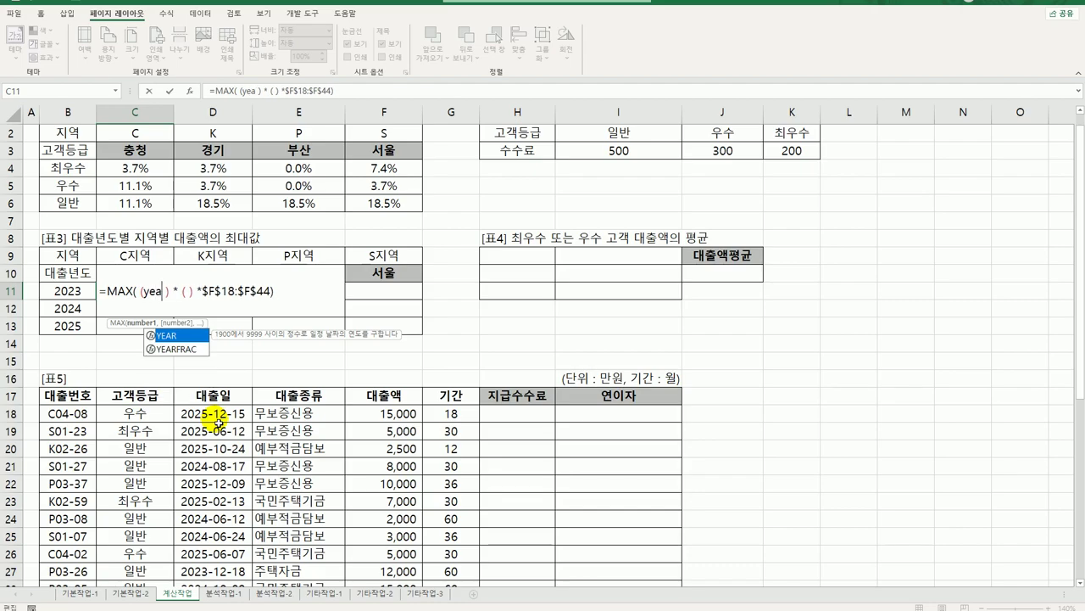
pyautogui.press('Tab')
pyautogui.moveTo(218, 417); pyautogui.dragTo(227, 552)
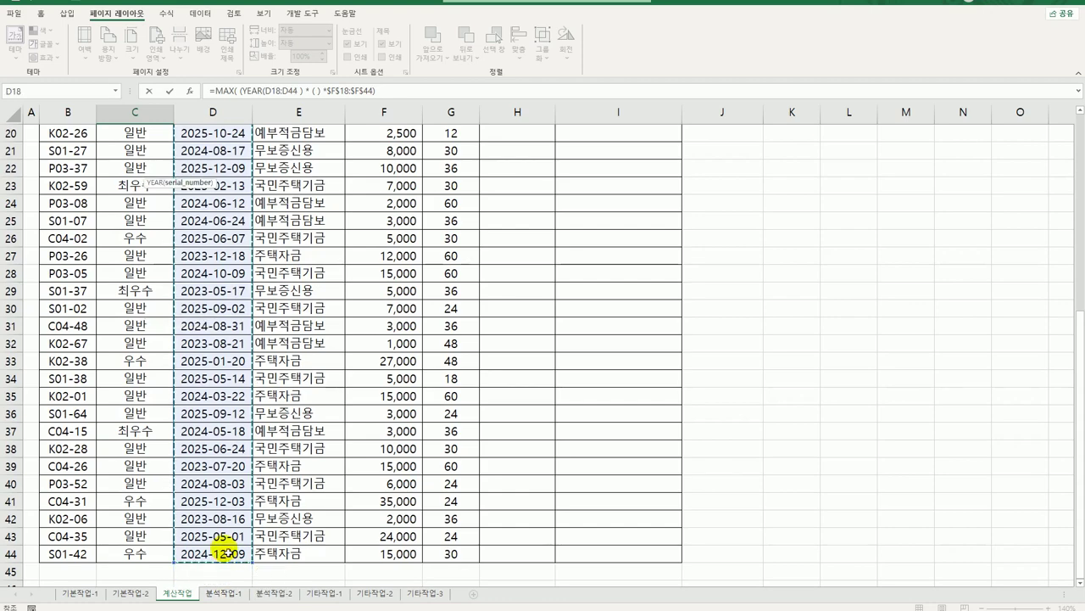
pyautogui.press('F4')
pyautogui.write(')')
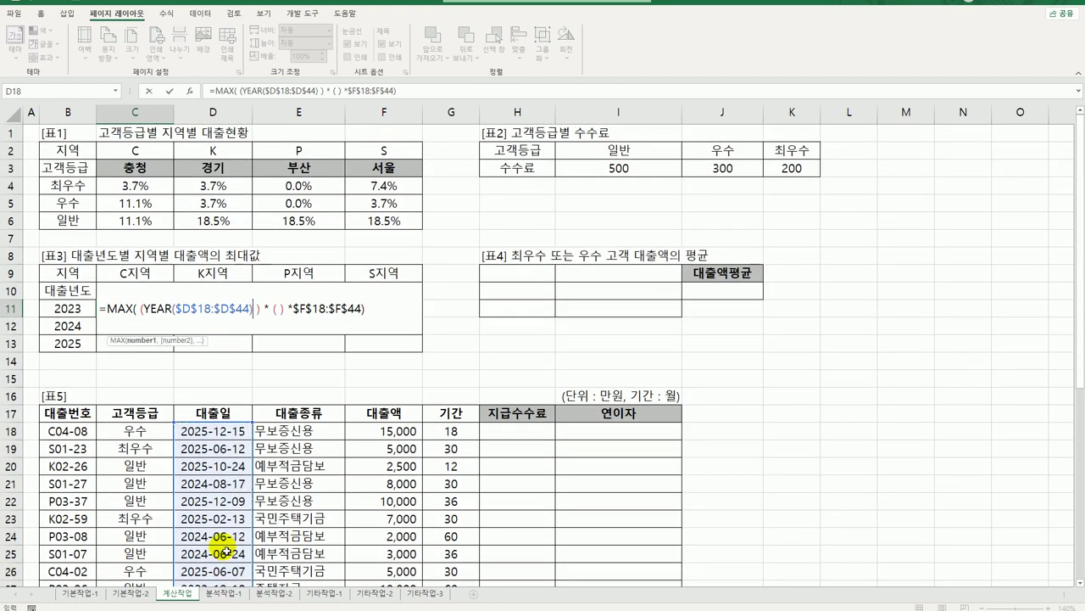
pyautogui.write('=')
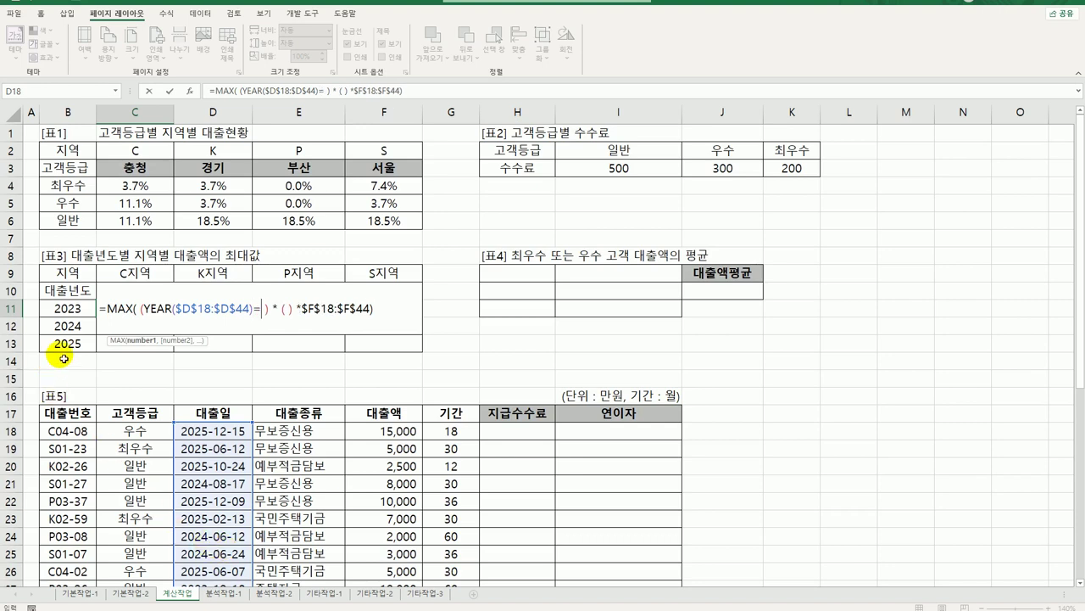
pyautogui.click(62, 308)
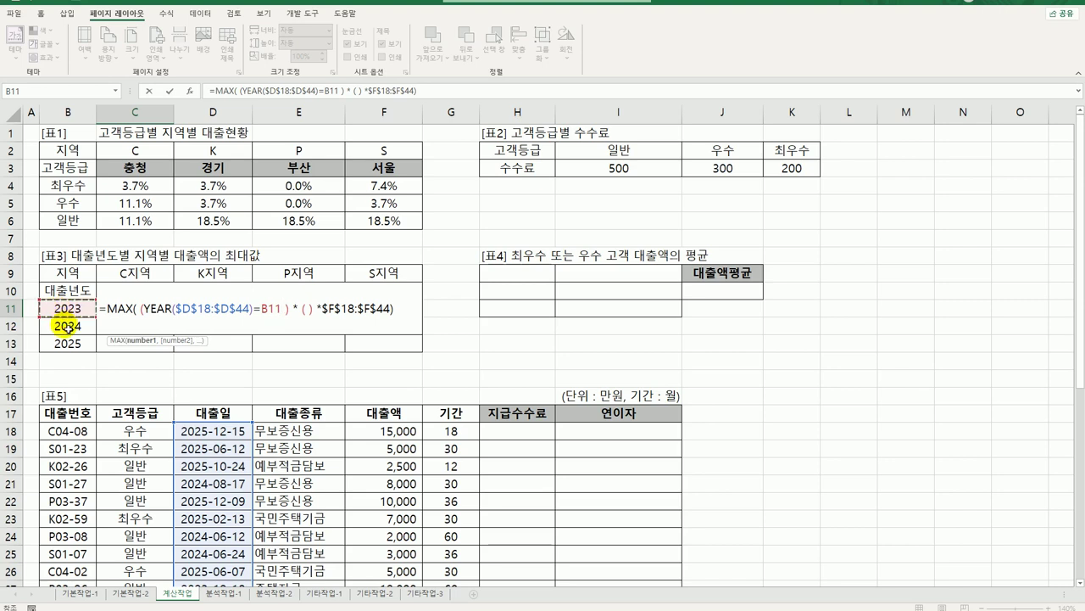
pyautogui.press('F4')
pyautogui.press('F4')
pyautogui.press('F4')
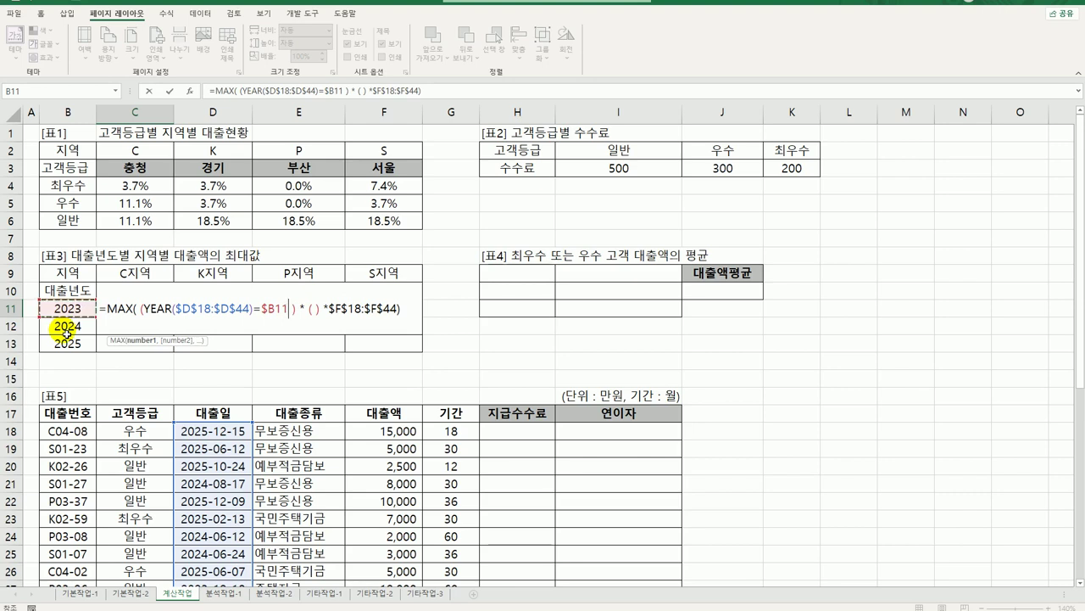
# Enter LEFT($B$18:$B$44,1) in the MAX formula's second condition to extract the loan number's first letter.
pyautogui.click(312, 307)
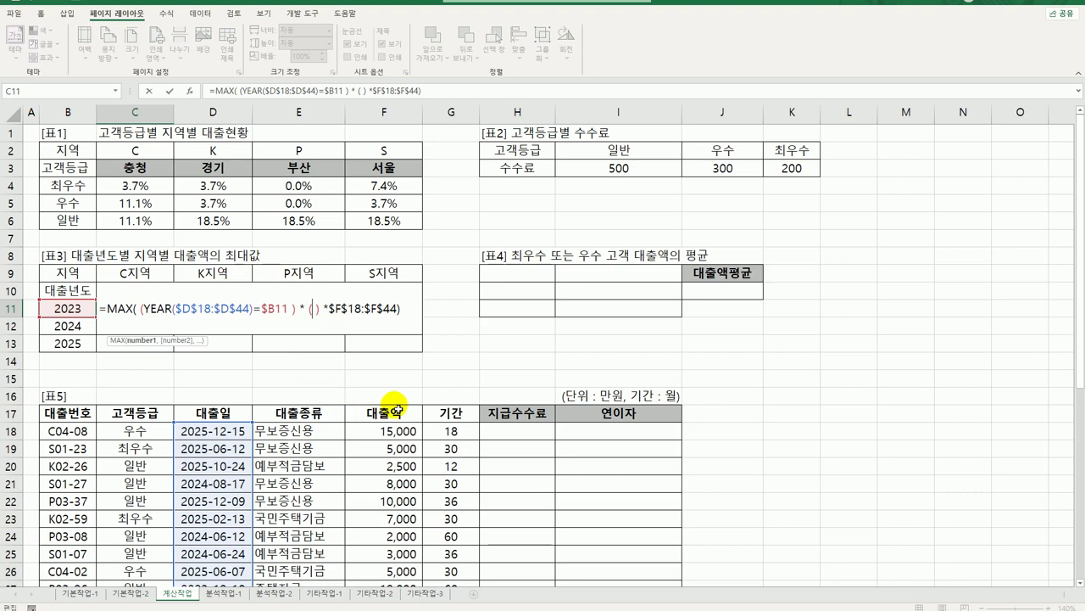
pyautogui.write('LEFT(')
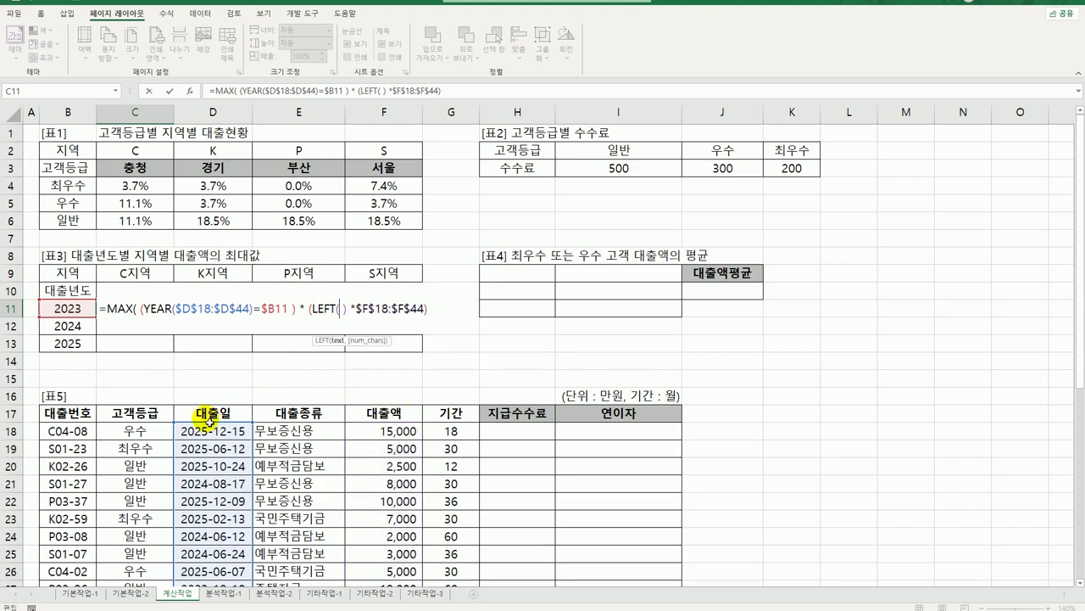
pyautogui.click(73, 432)
pyautogui.moveTo(73, 433); pyautogui.dragTo(83, 584)
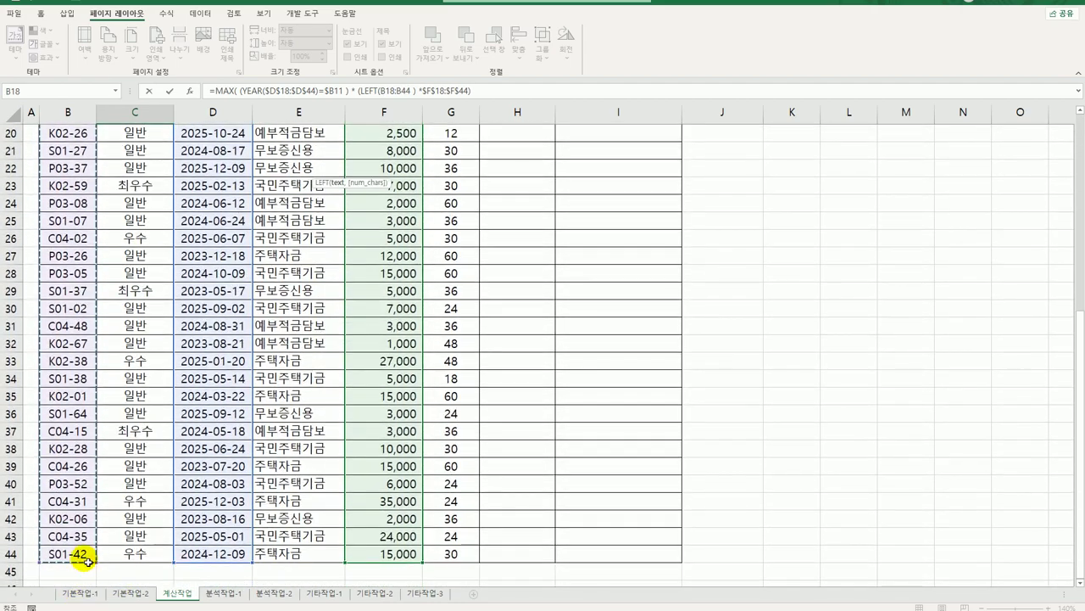
pyautogui.press('F4')
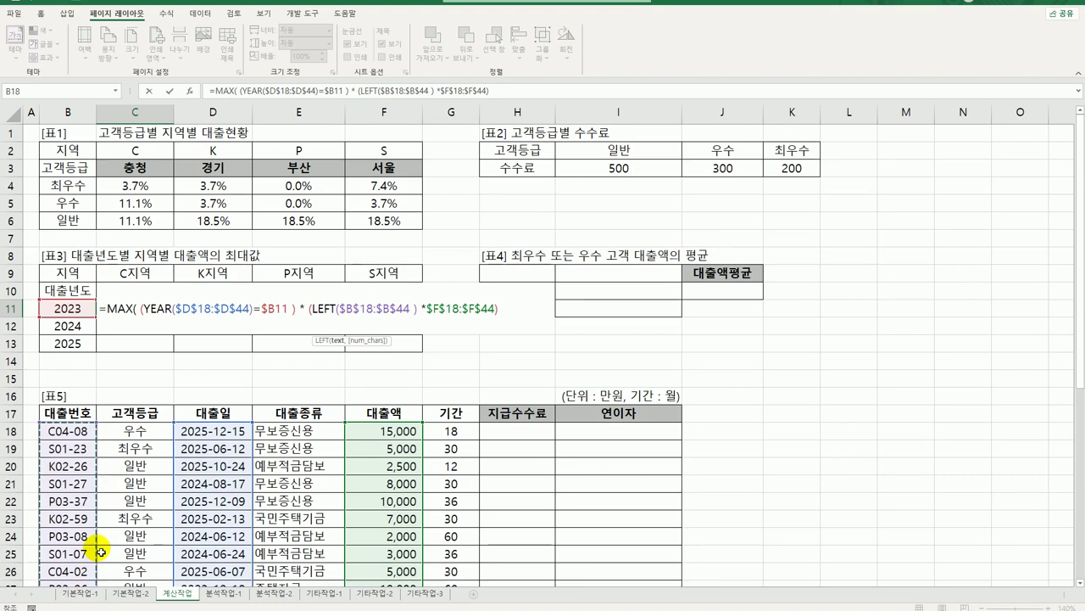
pyautogui.write(',1)')
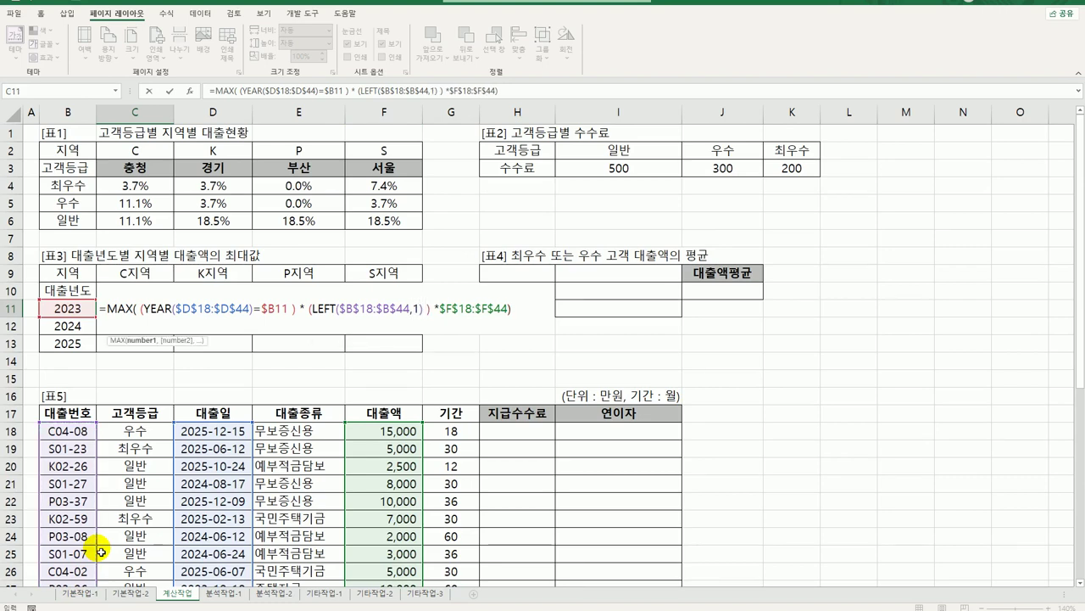
# Append &"지역"=C$9 to the LEFT expression so the second condition matches 표3's region heading.
pyautogui.write('&"')
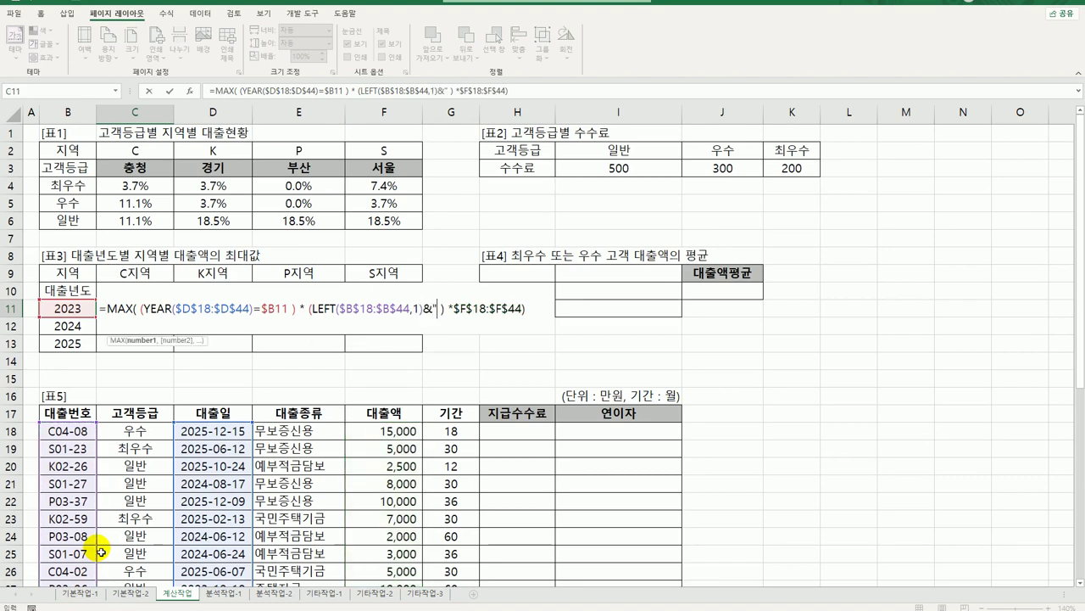
pyautogui.write('지역"')
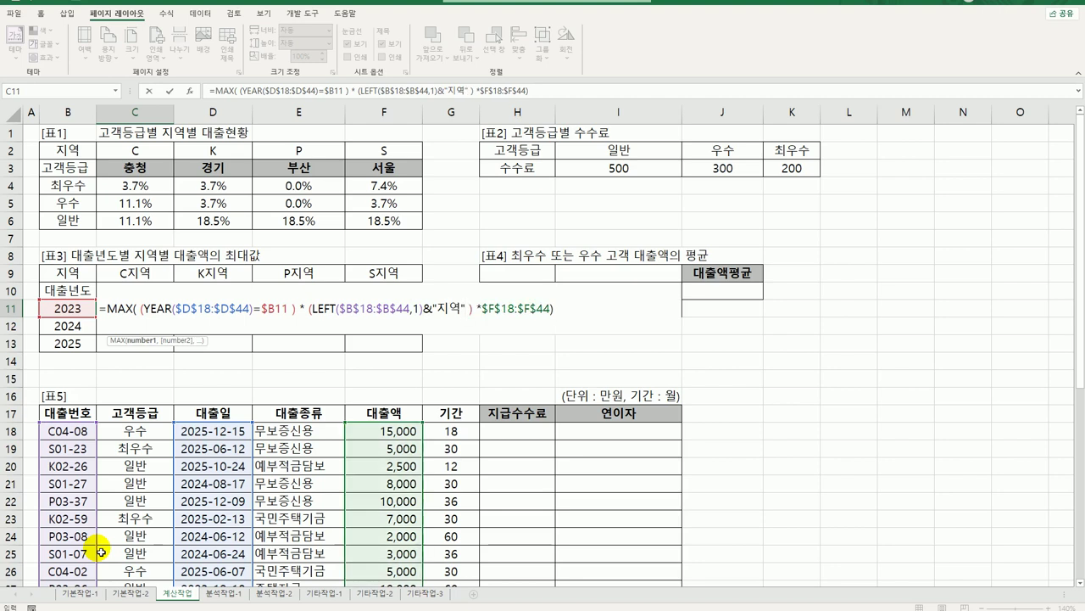
pyautogui.write('=')
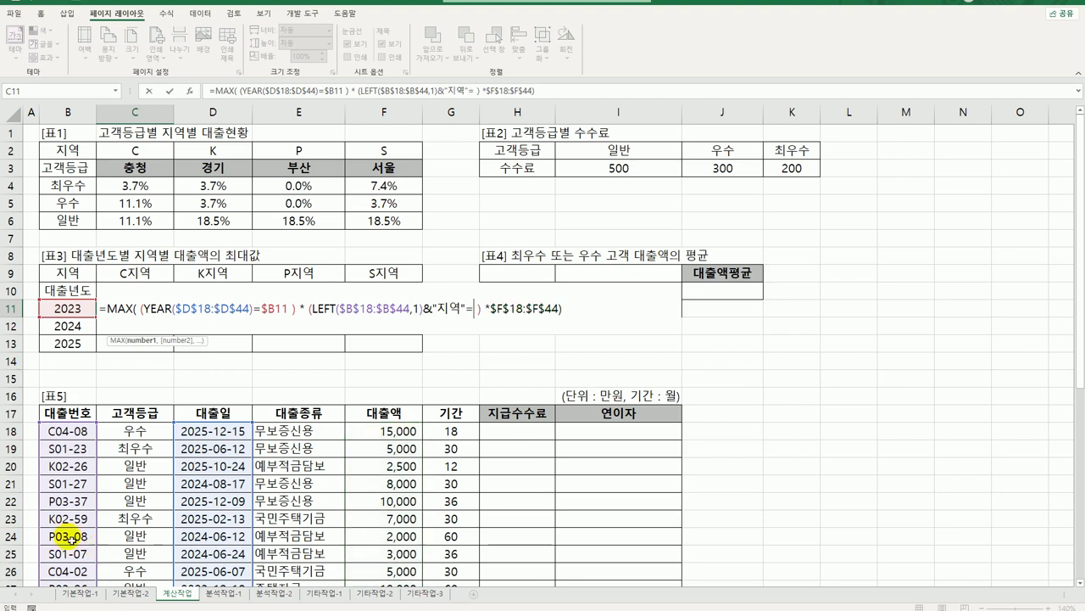
pyautogui.click(146, 278)
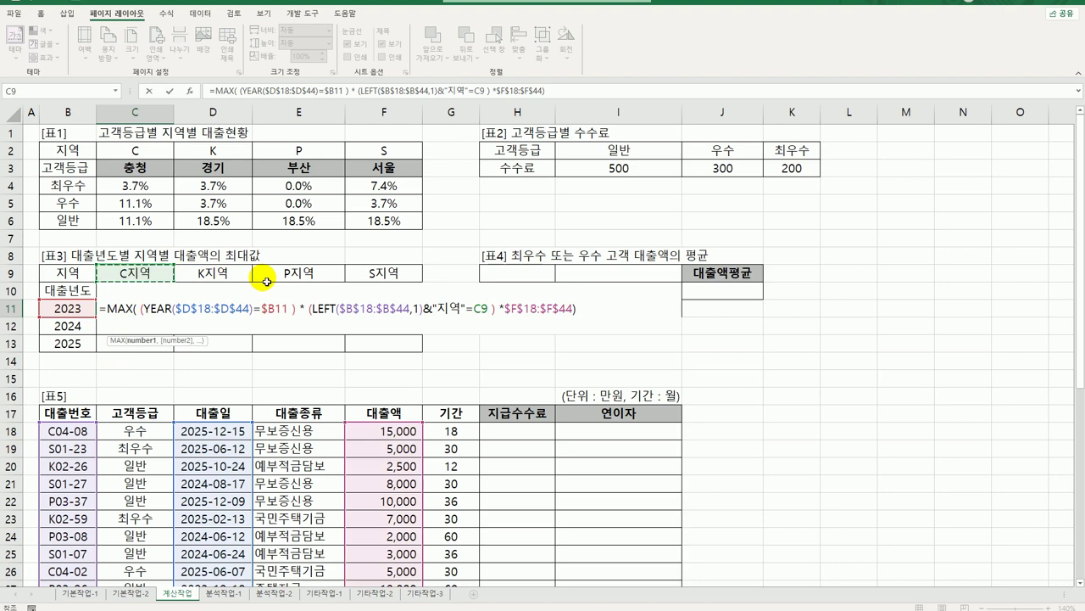
pyautogui.press('F4')
pyautogui.press('F4')
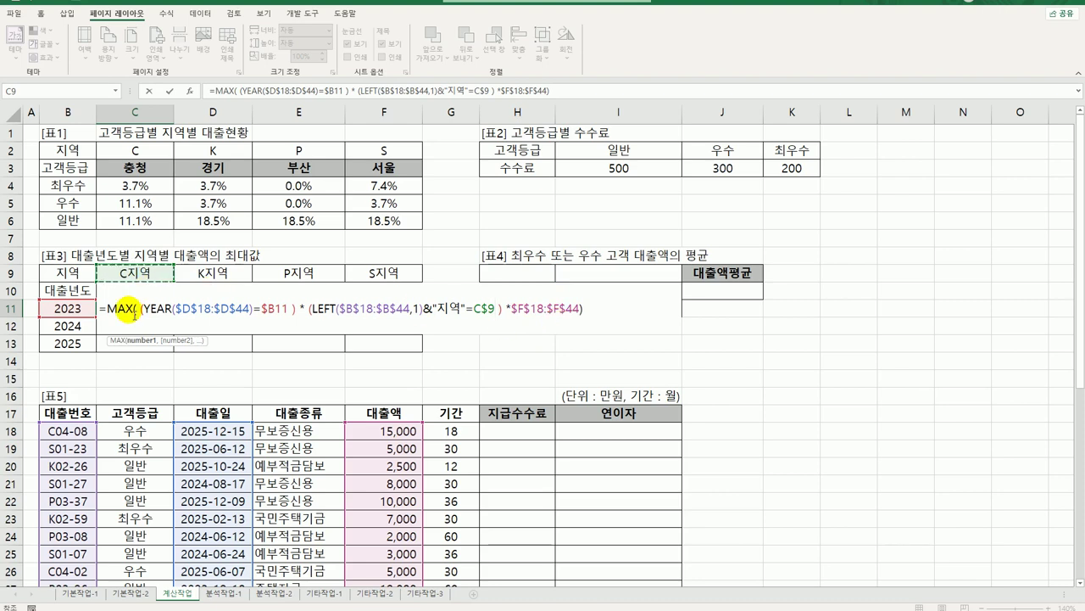
# Enter the C11 formula as an array formula and fill it across the 표3 range C11:F13.
pyautogui.click(580, 307)
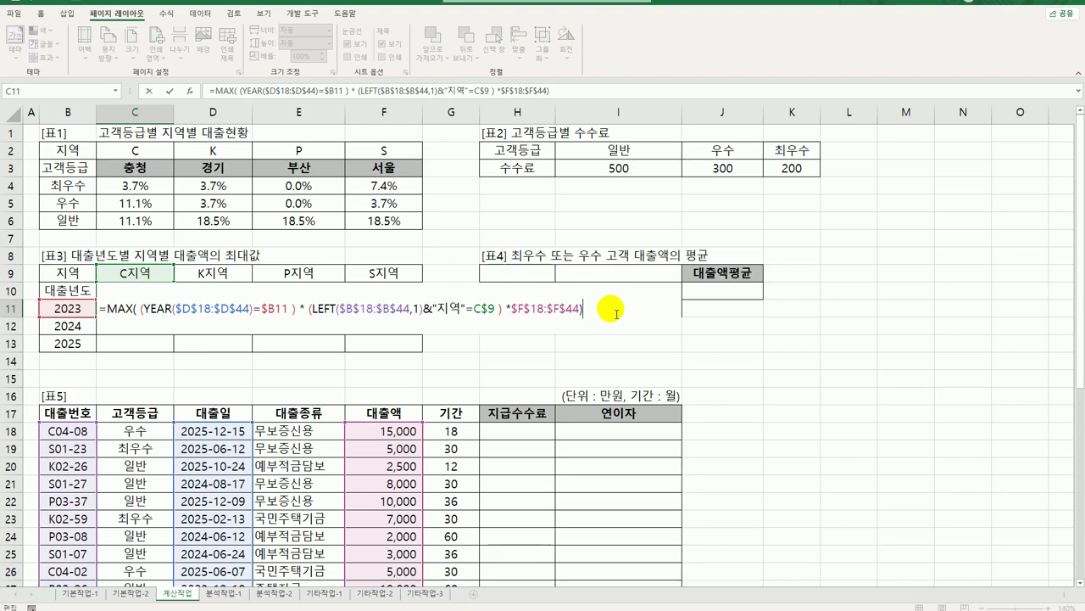
pyautogui.hotkey('ctrl', 'shift', 'Return')
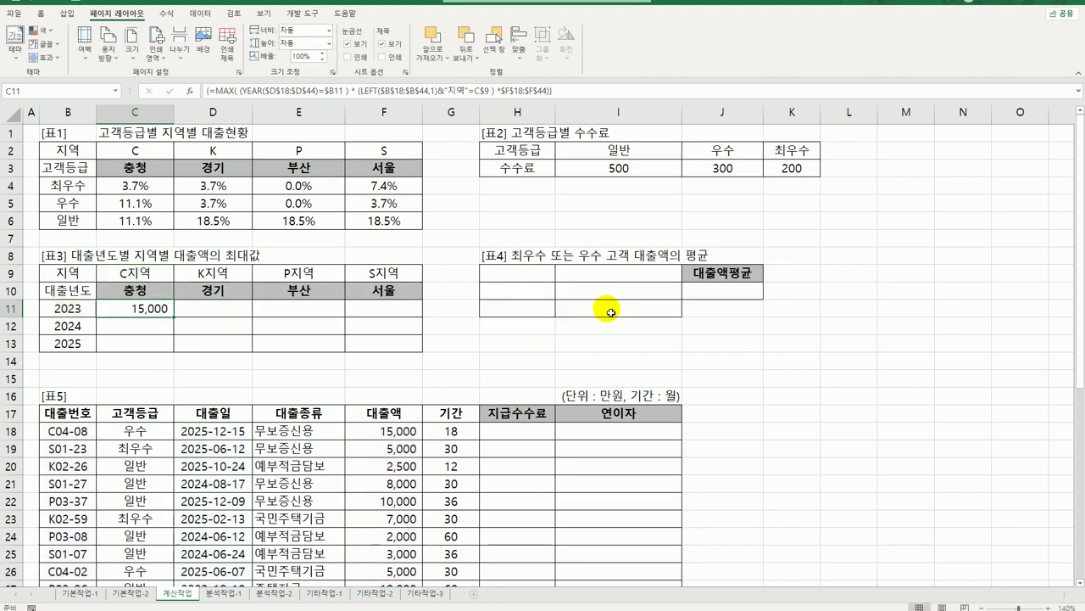
pyautogui.moveTo(177, 322); pyautogui.dragTo(412, 352)
pyautogui.click(401, 346)
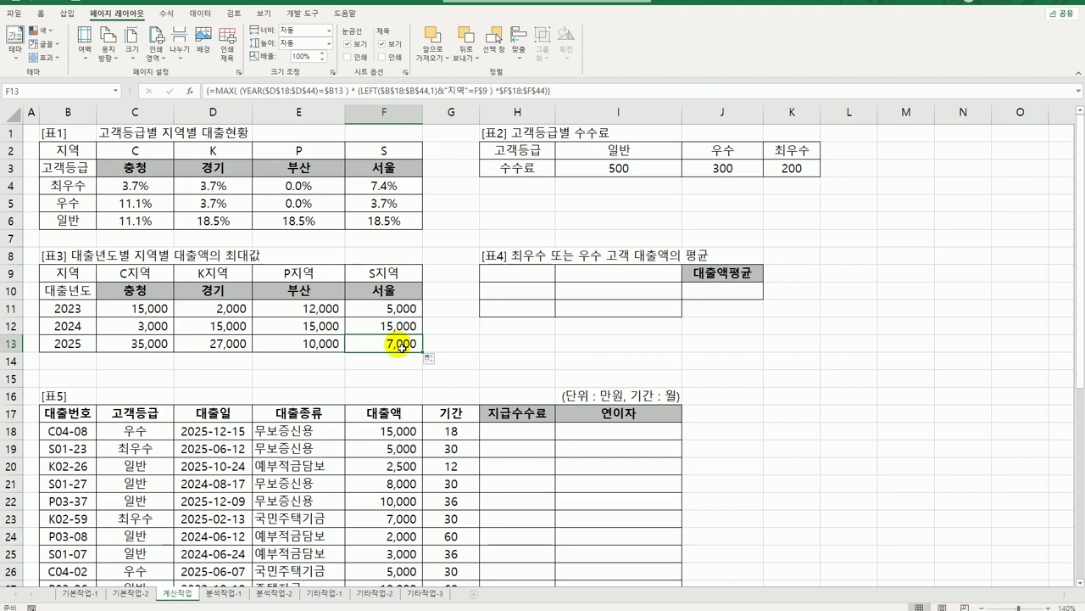
pyautogui.click(79, 424)
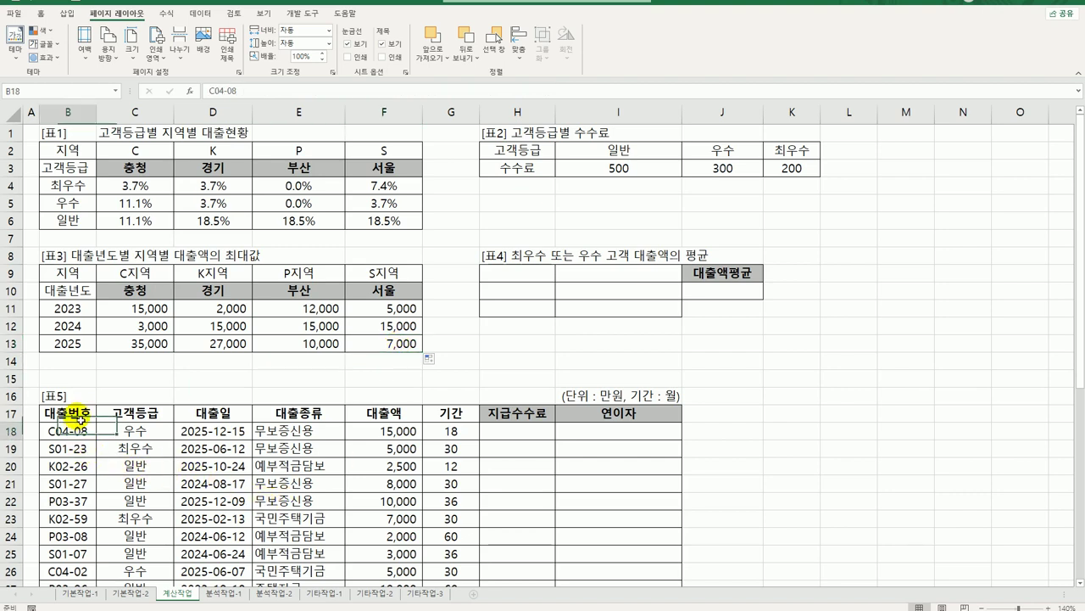
pyautogui.click(78, 413)
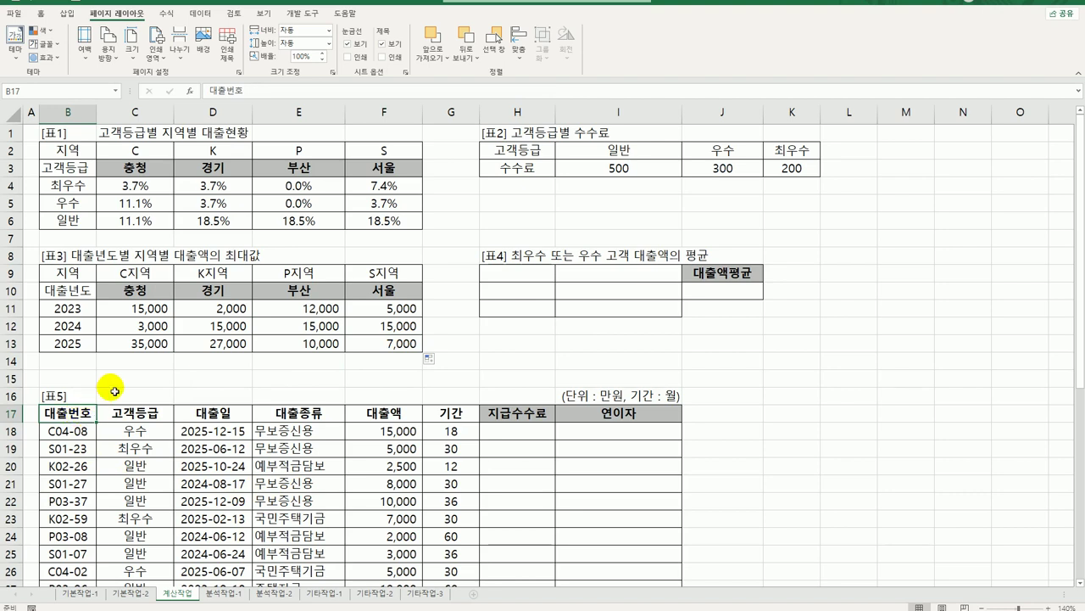
pyautogui.click(712, 299)
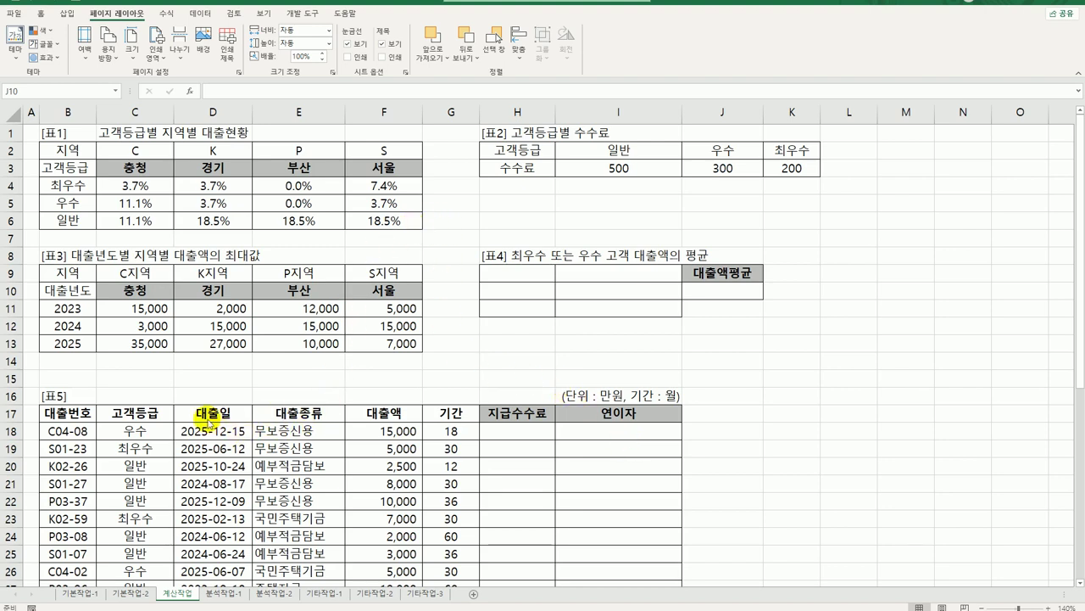
# Copy the 고객등급 heading and one 최우수 and one 우수 entry from 표5 into 표4's cells H9:H11.
pyautogui.click(158, 417)
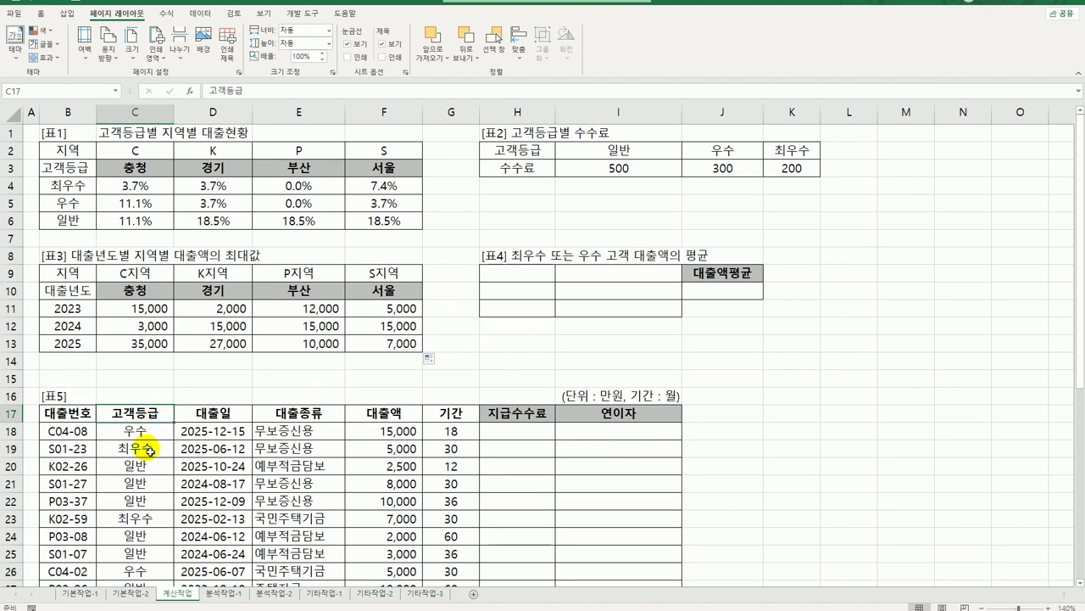
pyautogui.keyDown('ctrl'); pyautogui.click(149, 451); pyautogui.keyUp('ctrl')
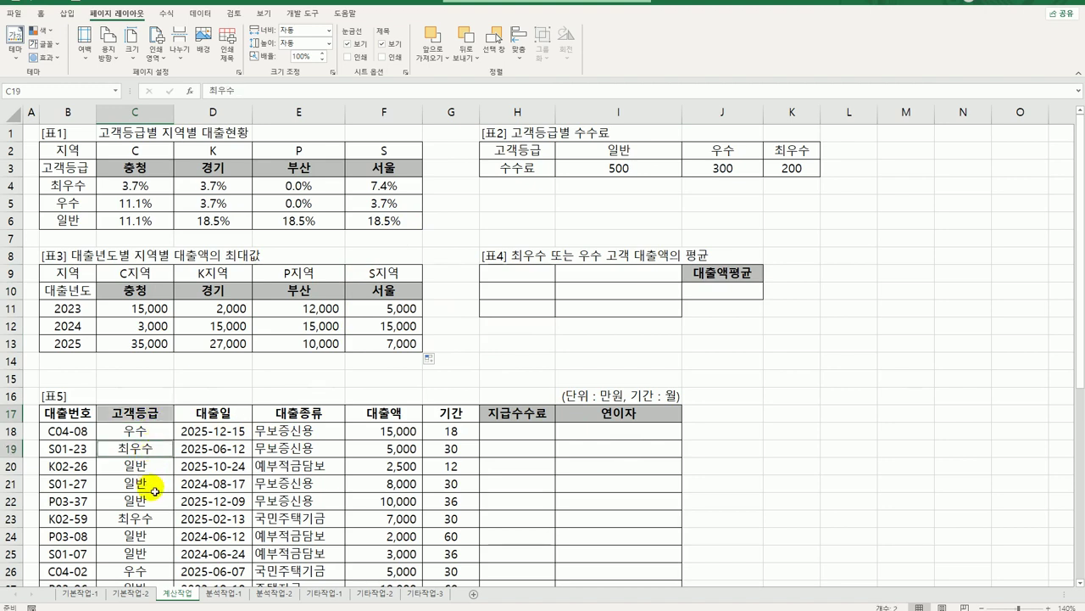
pyautogui.keyDown('ctrl'); pyautogui.click(150, 575); pyautogui.keyUp('ctrl')
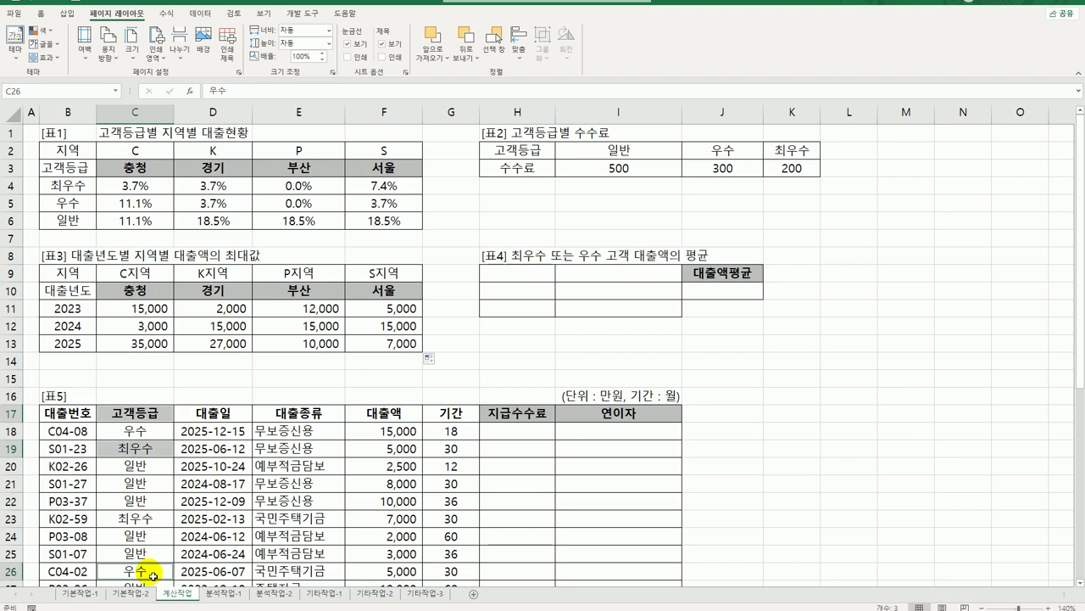
pyautogui.hotkey('ctrl', 'c')
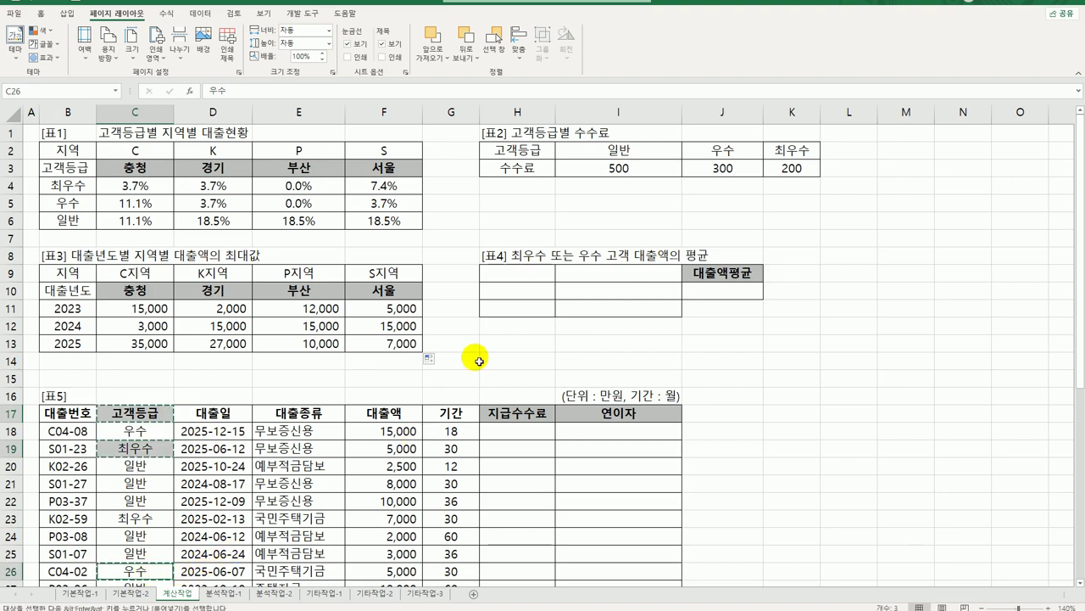
pyautogui.click(515, 270)
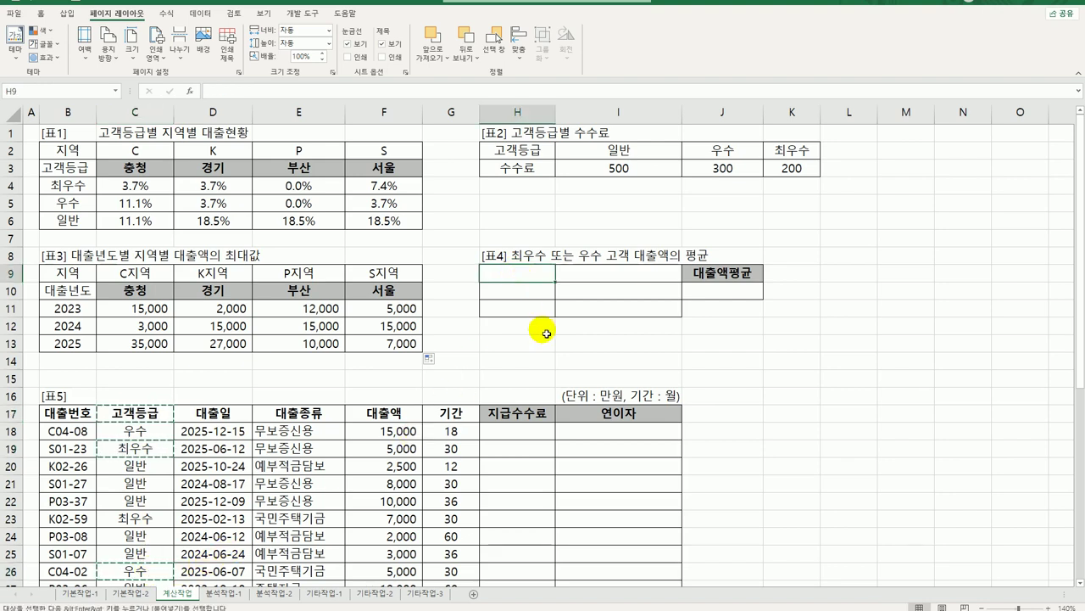
pyautogui.hotkey('ctrl', 'v')
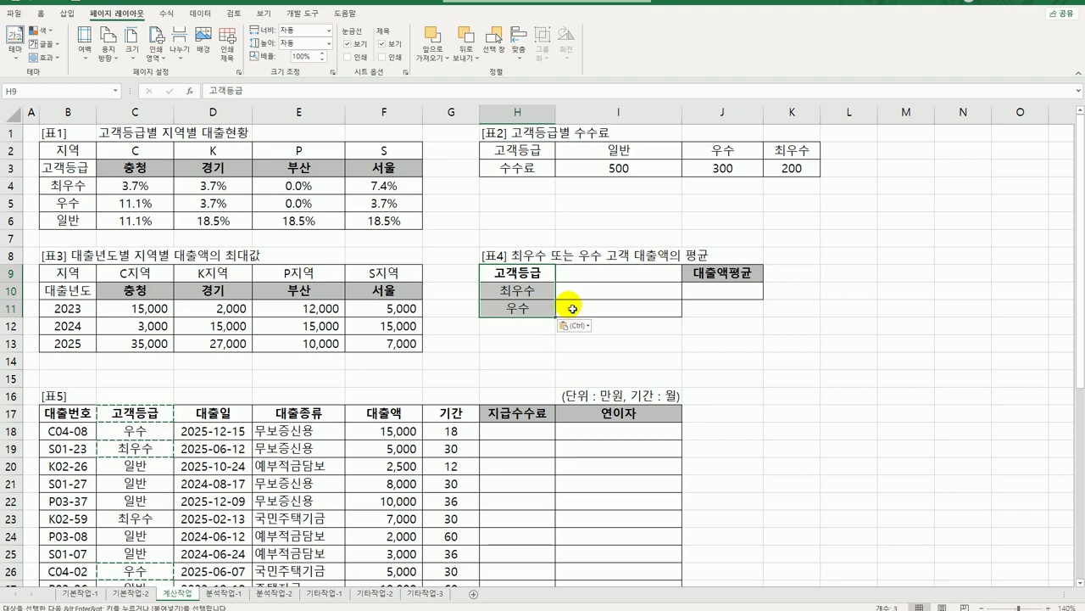
# Enter the criteria heading 조건 in cell I9 of 표4.
pyautogui.click(590, 281)
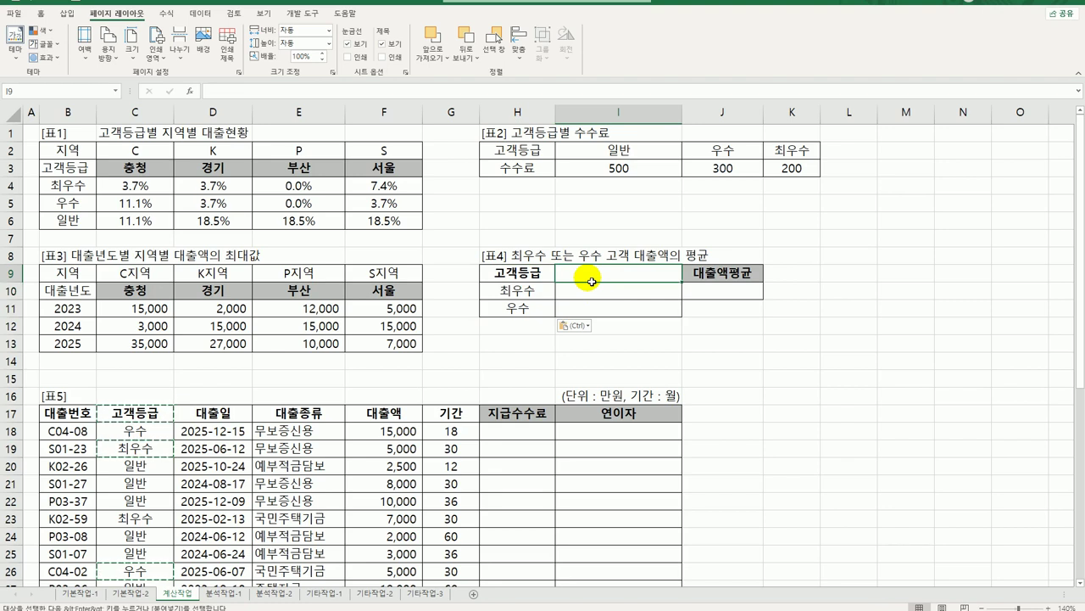
pyautogui.moveTo(548, 290); pyautogui.dragTo(593, 297)
pyautogui.click(594, 295)
pyautogui.click(601, 279)
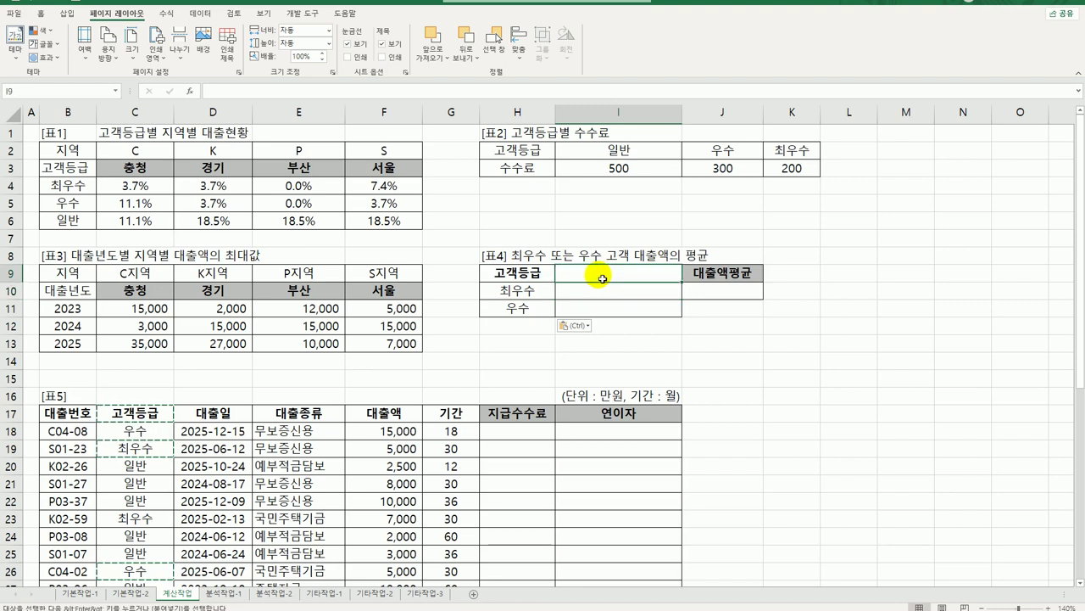
pyautogui.write('조건')
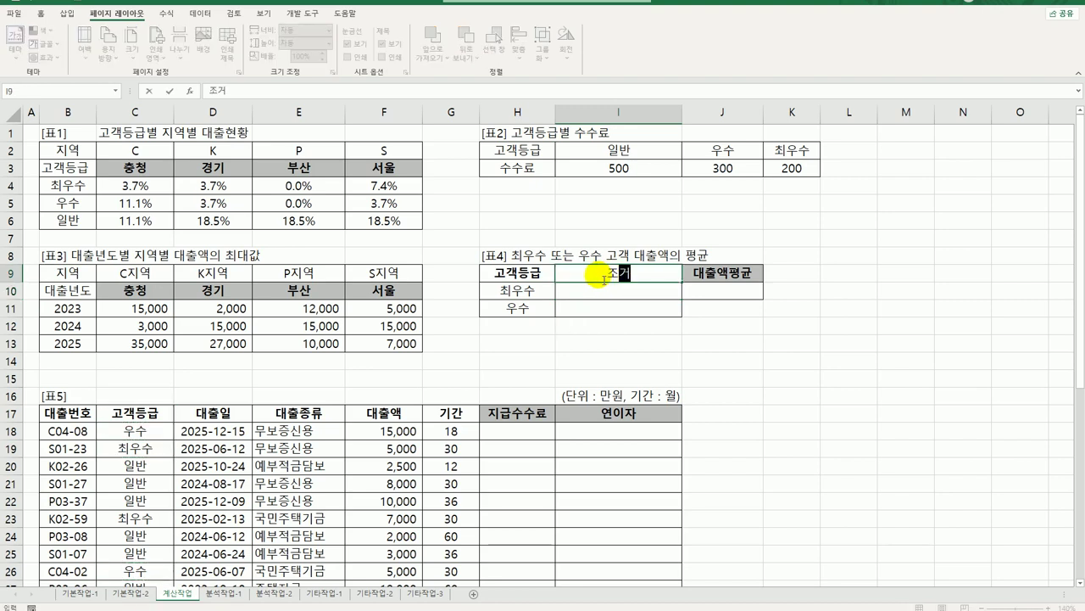
pyautogui.press('Return')
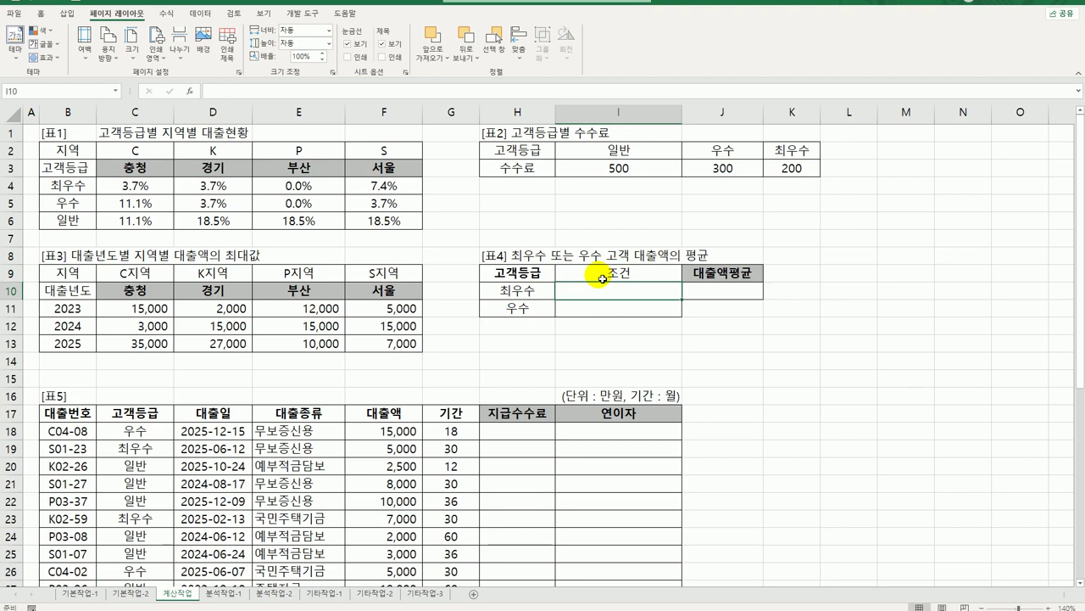
# Start the I10 criteria formula as =F18<=MODE.SNGL( to compare the first loan amount with the mode.
pyautogui.write('=')
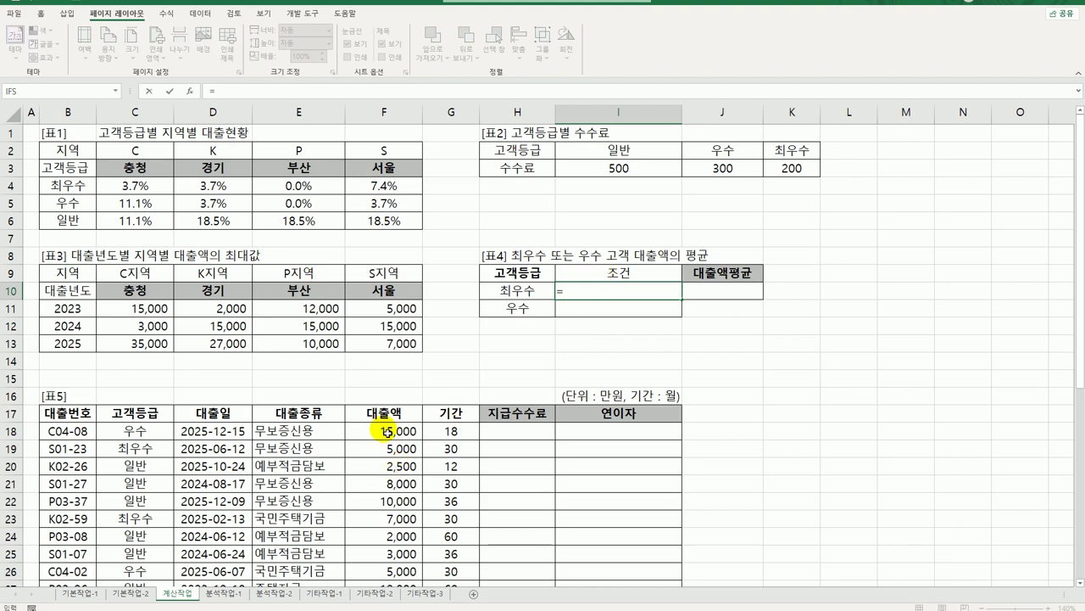
pyautogui.click(386, 431)
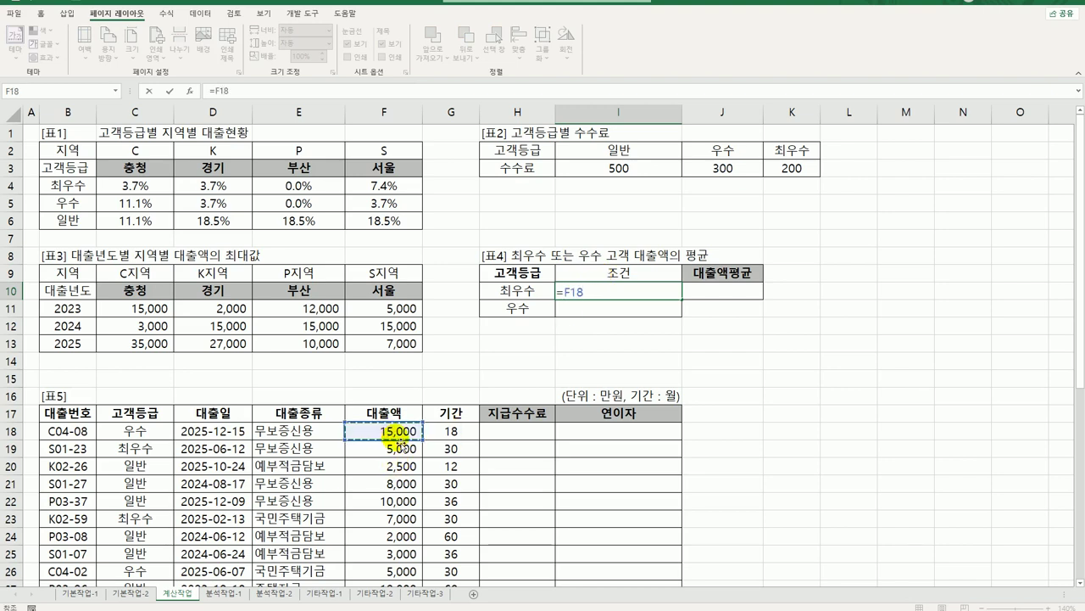
pyautogui.write('<')
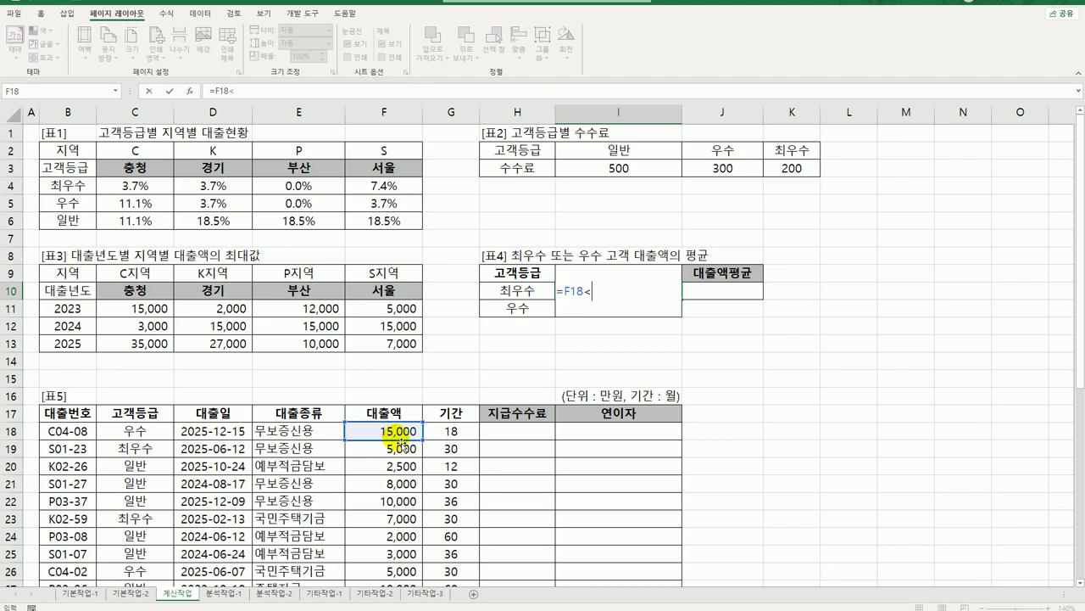
pyautogui.write('=mo')
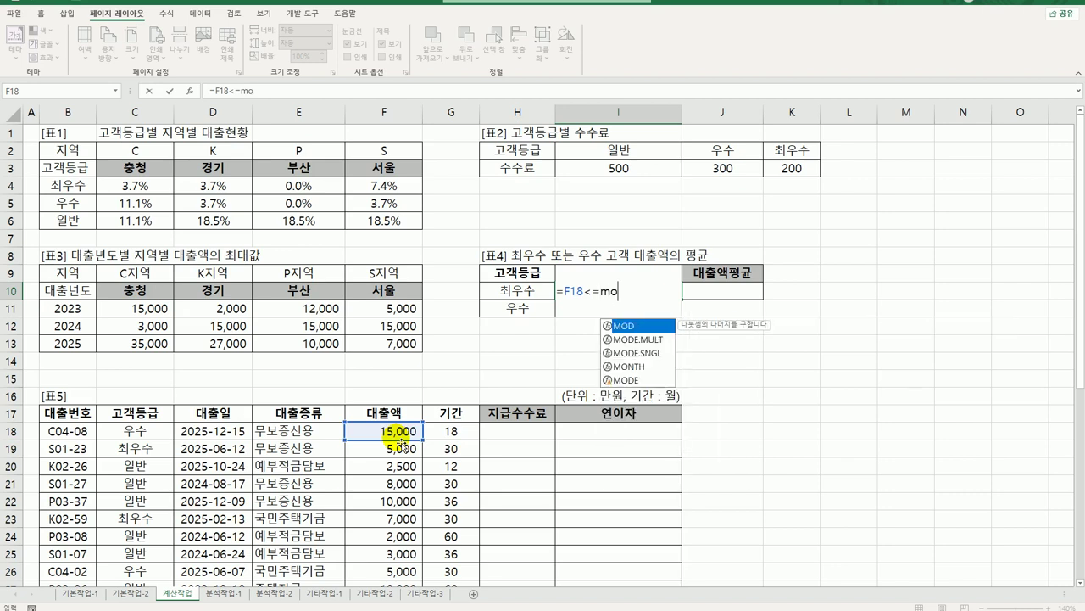
pyautogui.press('Down')
pyautogui.press('Down')
pyautogui.press('Tab')
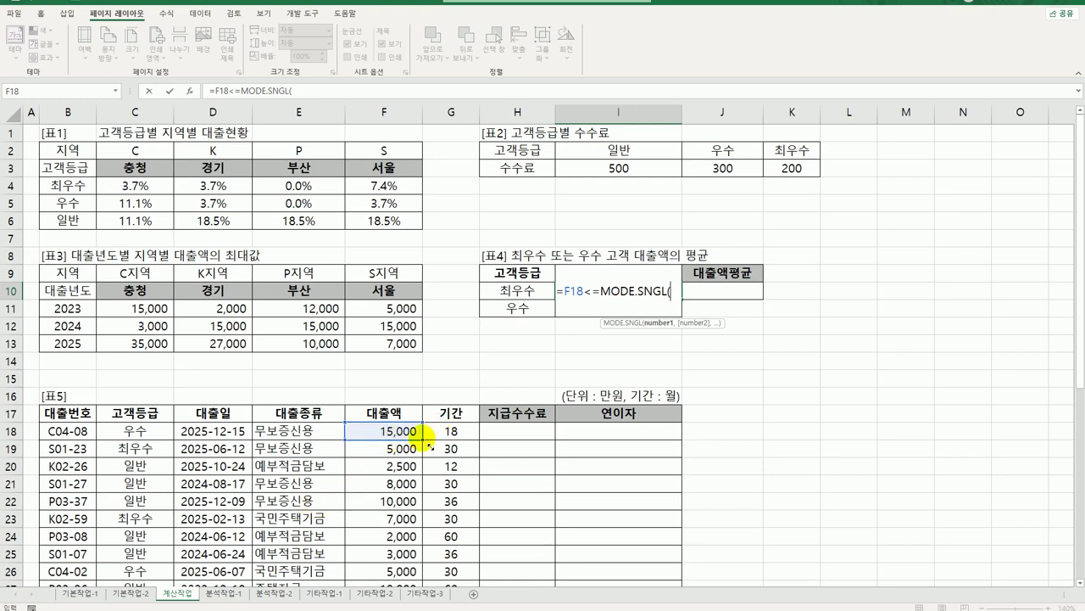
# Complete the I10 formula with the absolute 대출액 range $F$18:$F$44 as the MODE.SNGL argument.
pyautogui.click(411, 432)
pyautogui.moveTo(411, 433); pyautogui.dragTo(406, 563)
pyautogui.moveTo(405, 563); pyautogui.dragTo(404, 562)
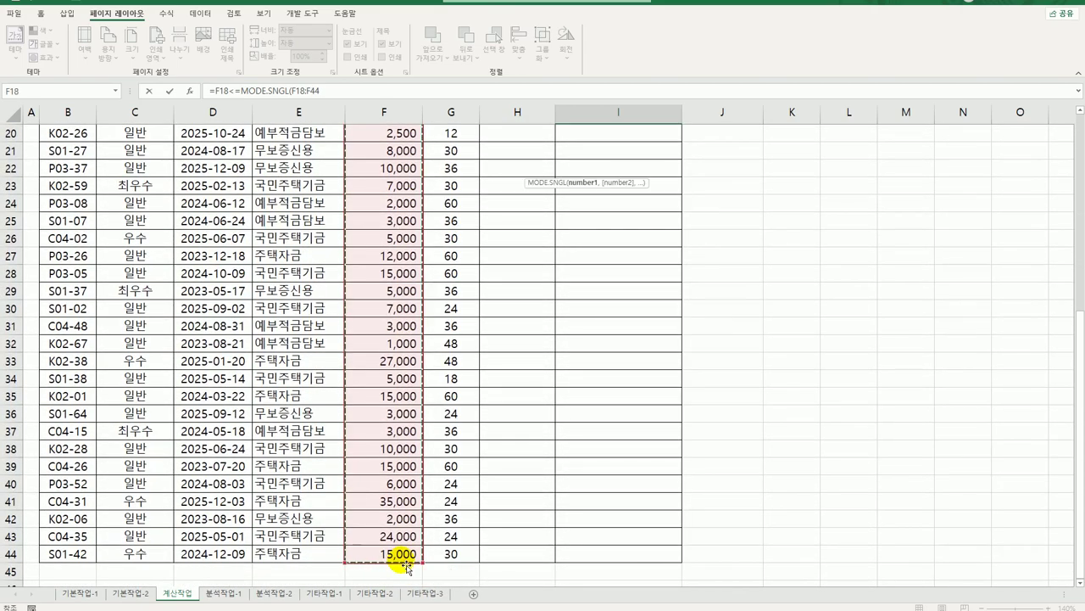
pyautogui.press('F4')
pyautogui.write(')')
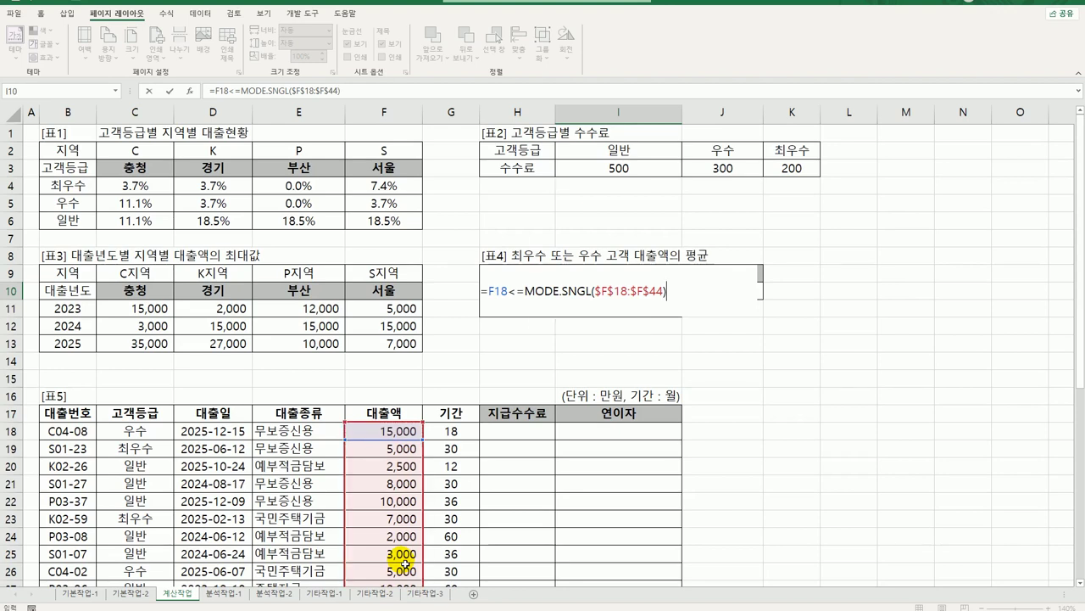
pyautogui.press('Return')
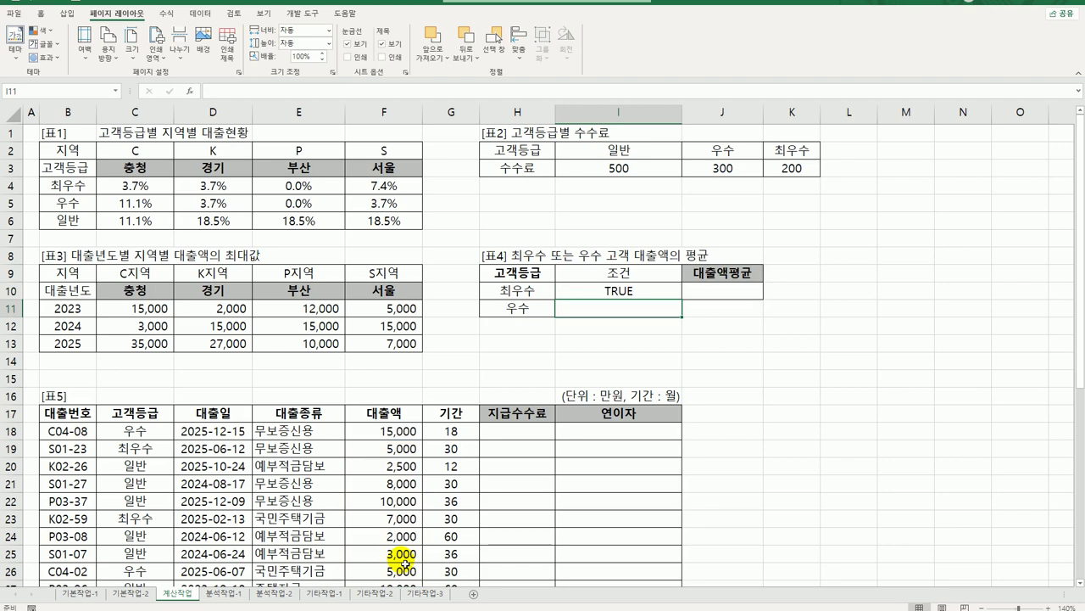
# Enter the same criteria formula =F18<=MODE.SNGL($F$18:$F$44) in I11 for the 우수 row.
pyautogui.write('=')
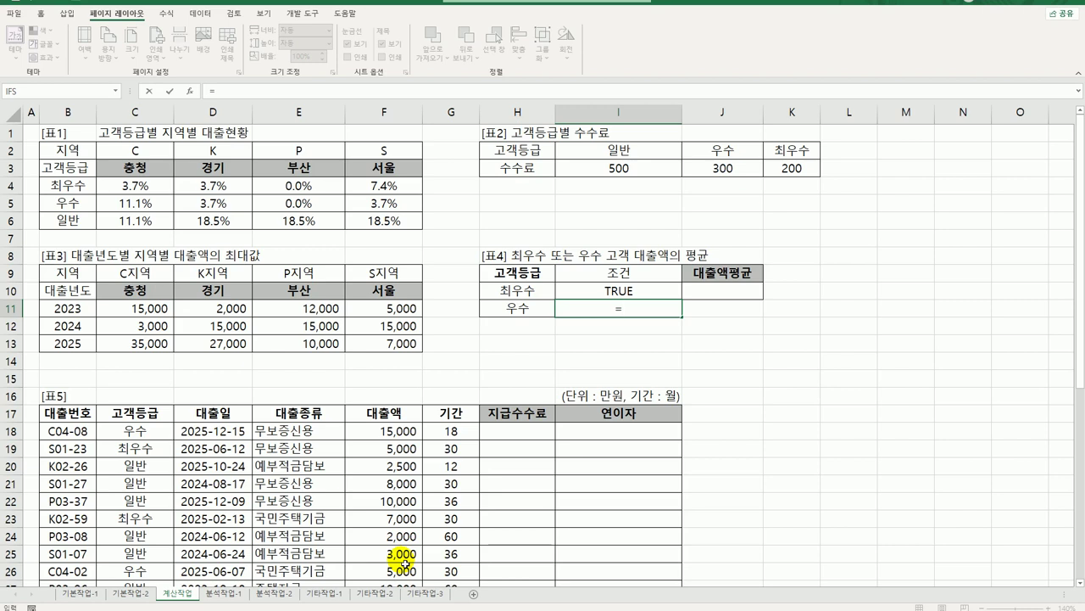
pyautogui.click(395, 430)
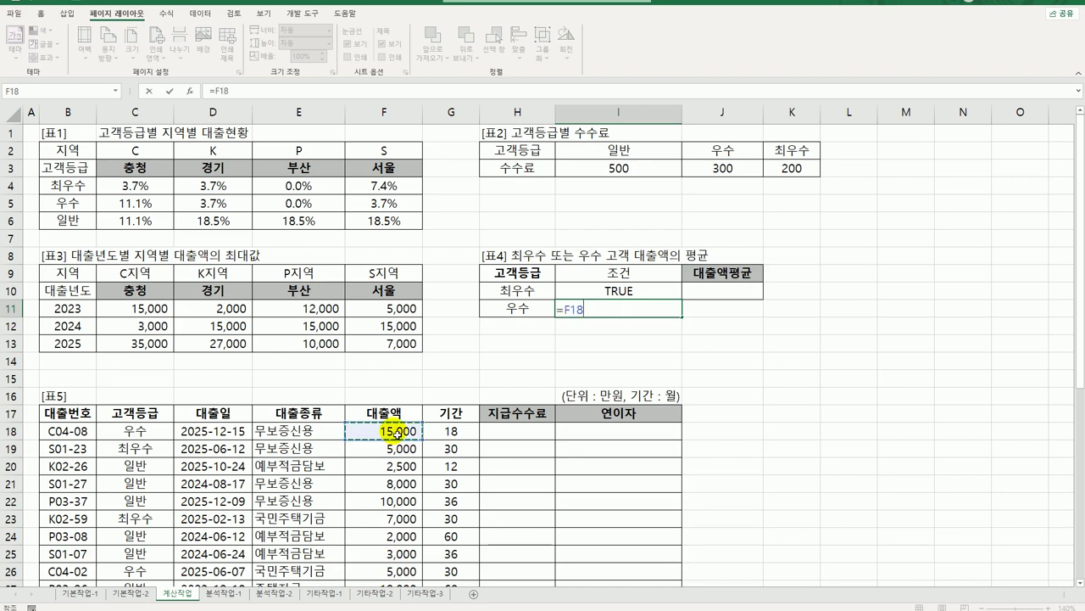
pyautogui.write('<=mod')
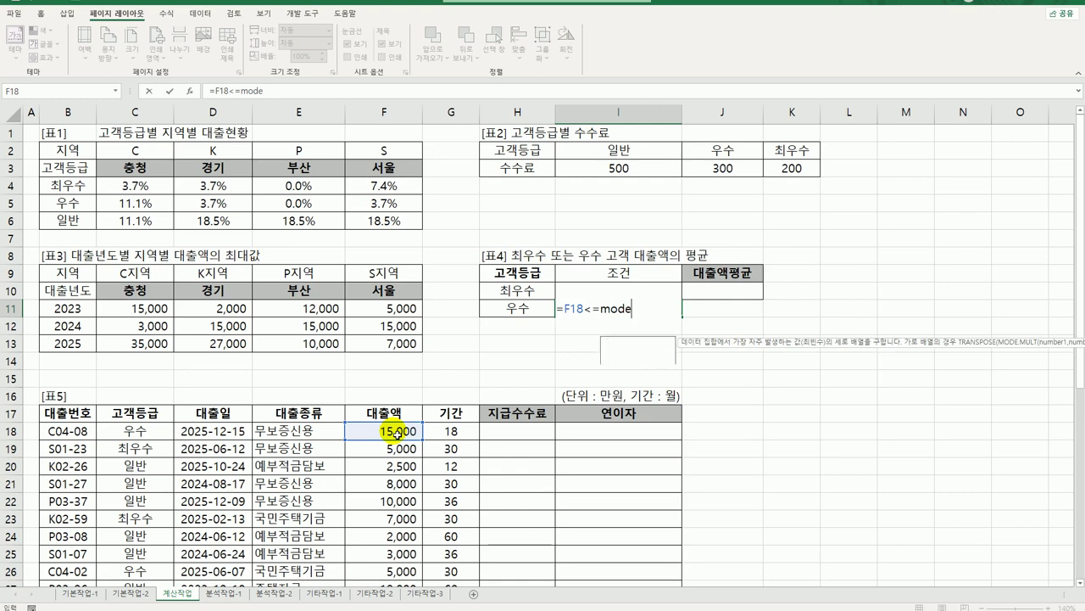
pyautogui.write('e')
pyautogui.press('Down')
pyautogui.press('Tab')
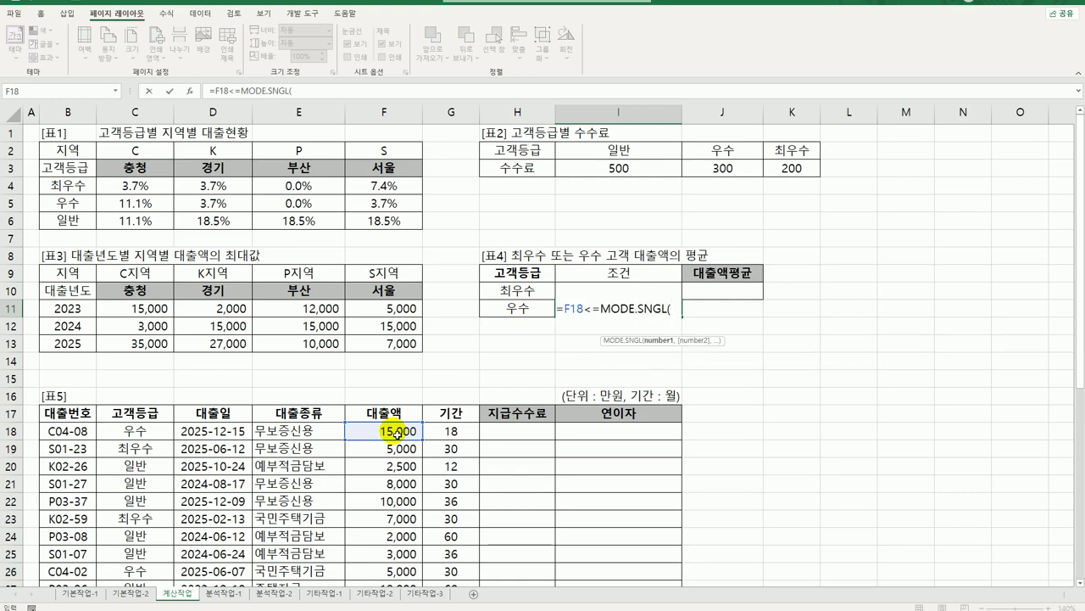
pyautogui.moveTo(395, 431); pyautogui.dragTo(391, 540)
pyautogui.press('F4')
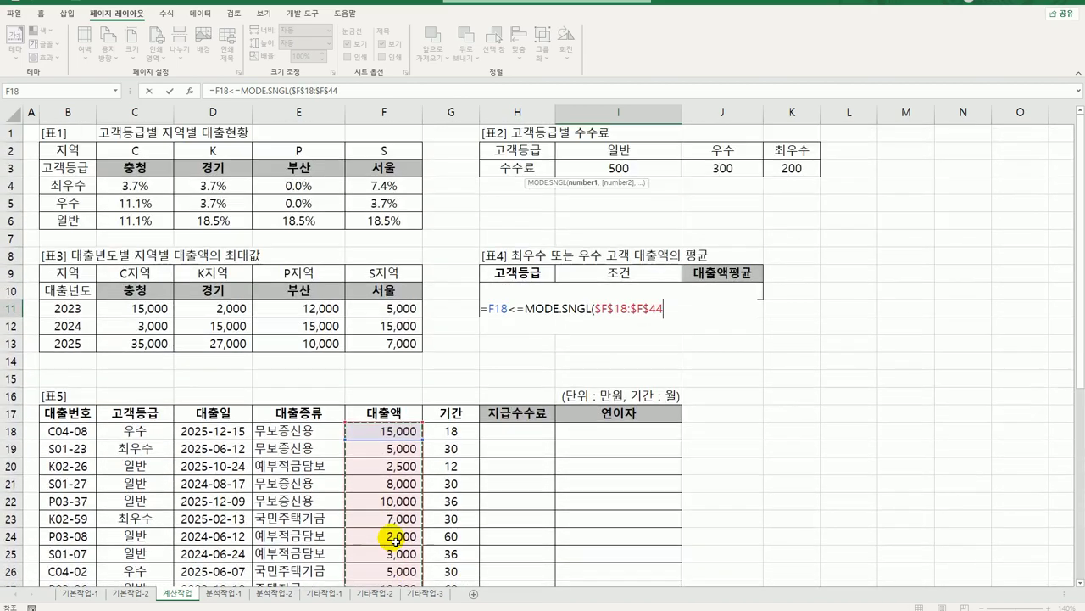
pyautogui.write(')')
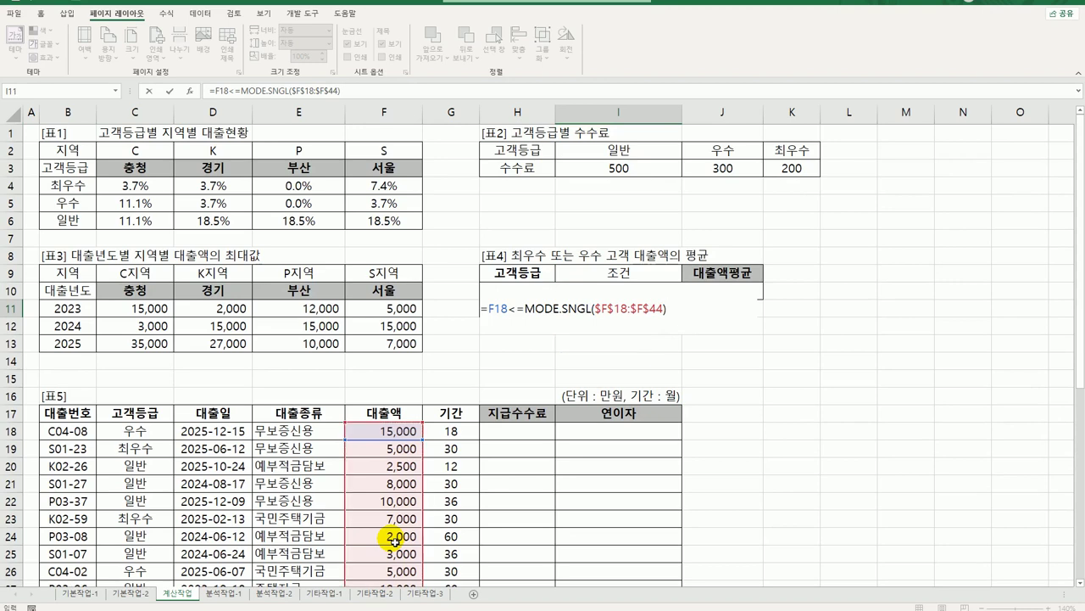
pyautogui.press('Return')
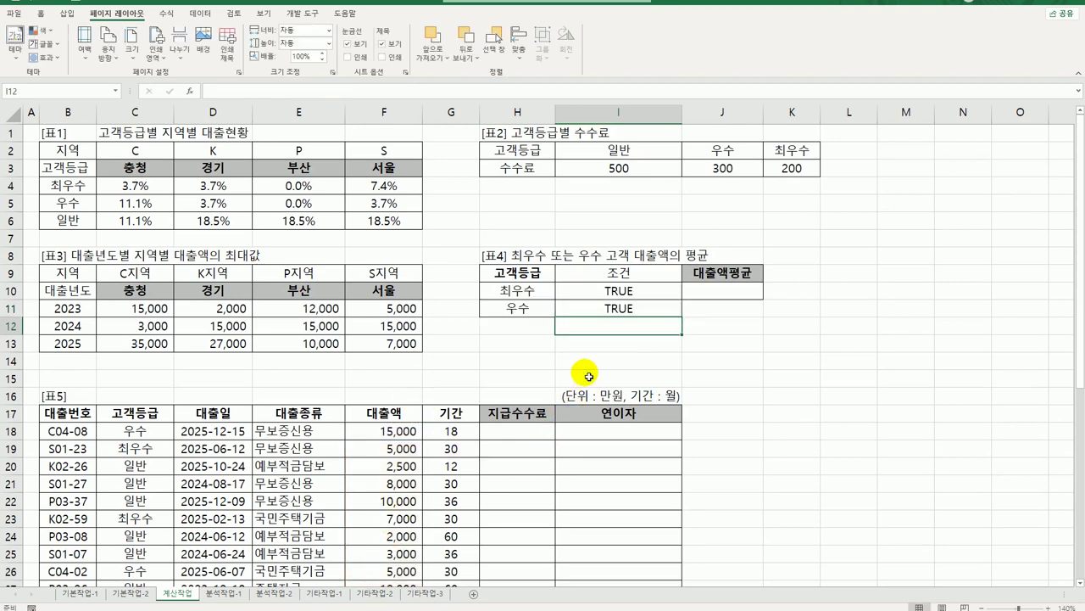
# Start a TEXT formula in J10 with an empty value argument and the format "#,##0만원".
pyautogui.click(730, 296)
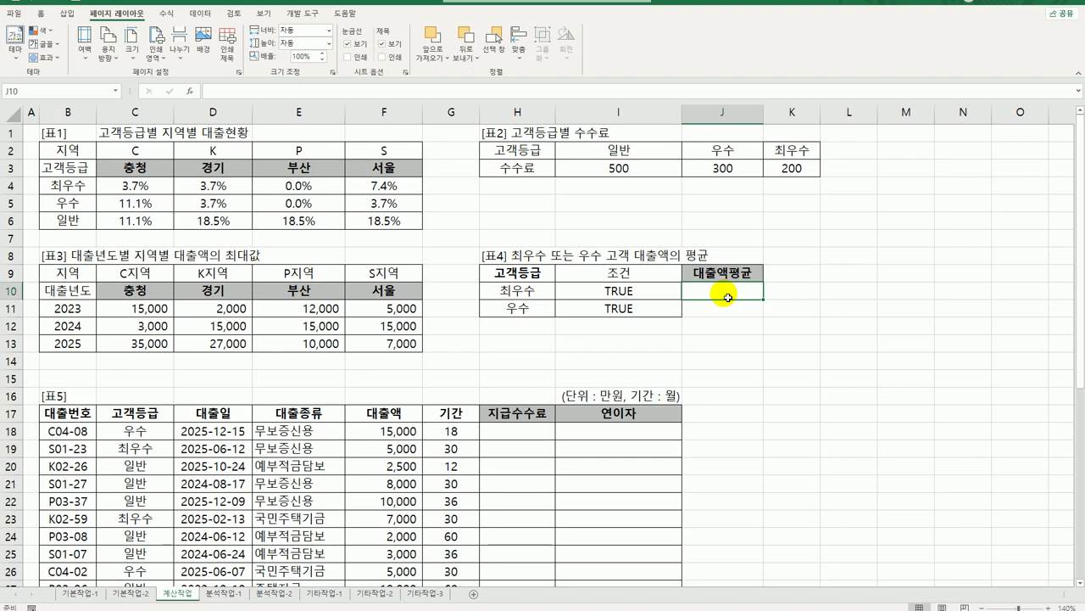
pyautogui.write('=text')
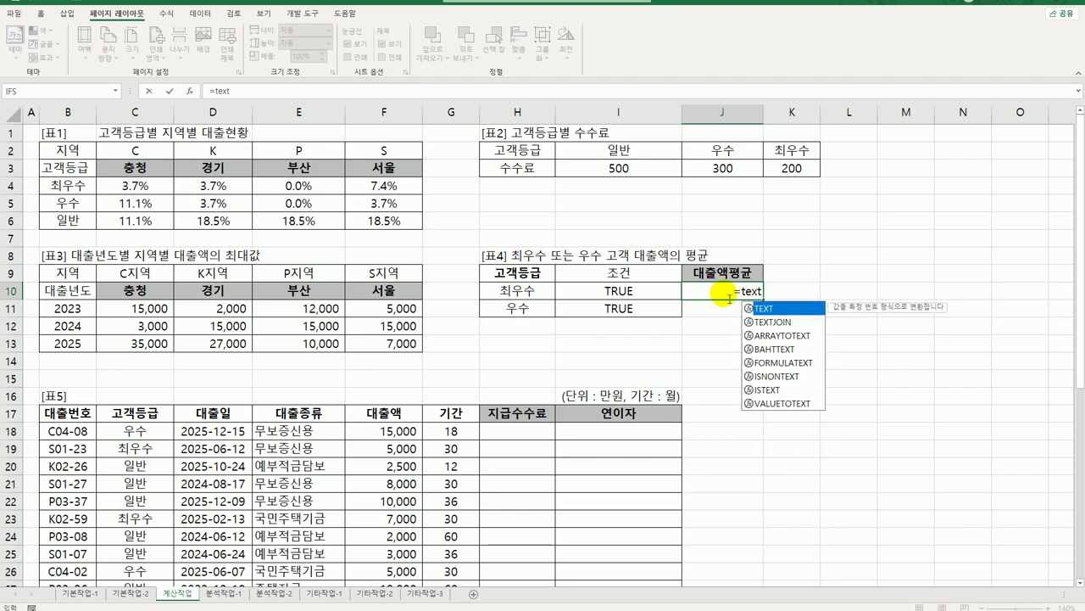
pyautogui.press('Tab')
pyautogui.write(',')
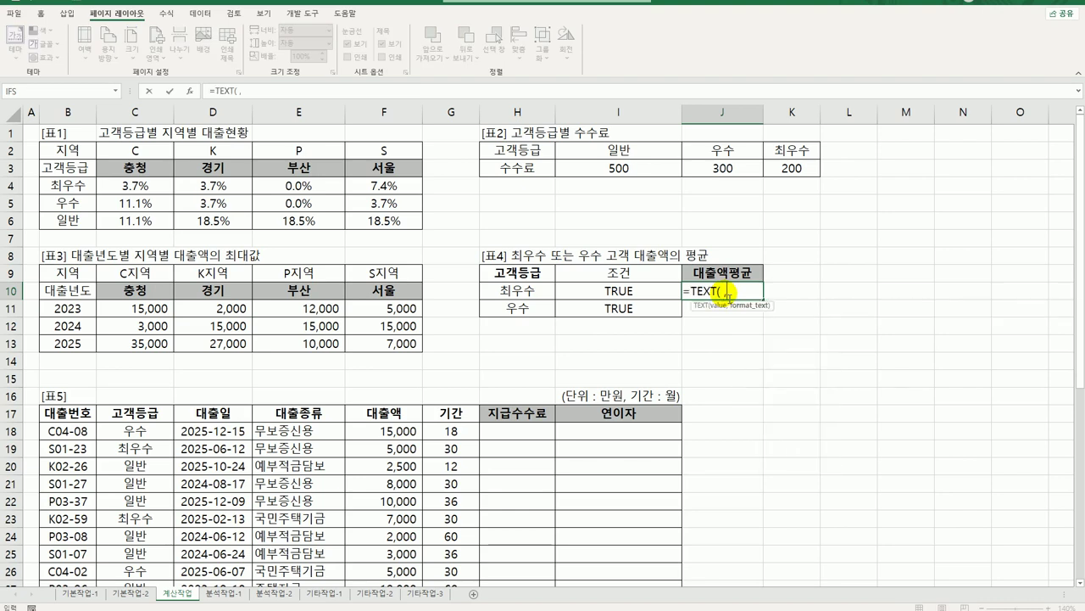
pyautogui.write('"')
pyautogui.write('#,##')
pyautogui.write('0마')
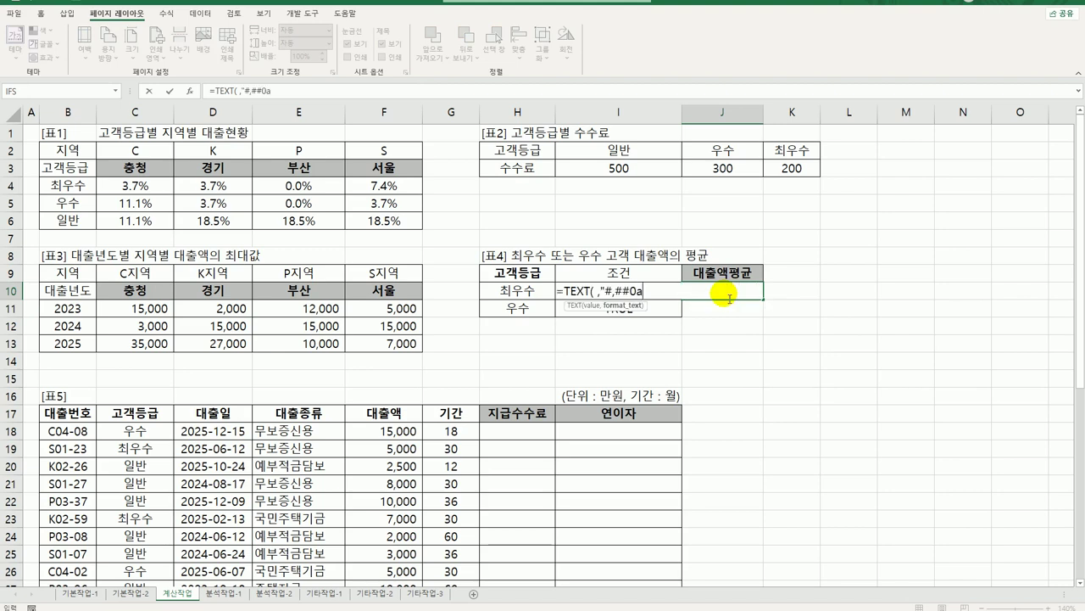
pyautogui.write('만원")')
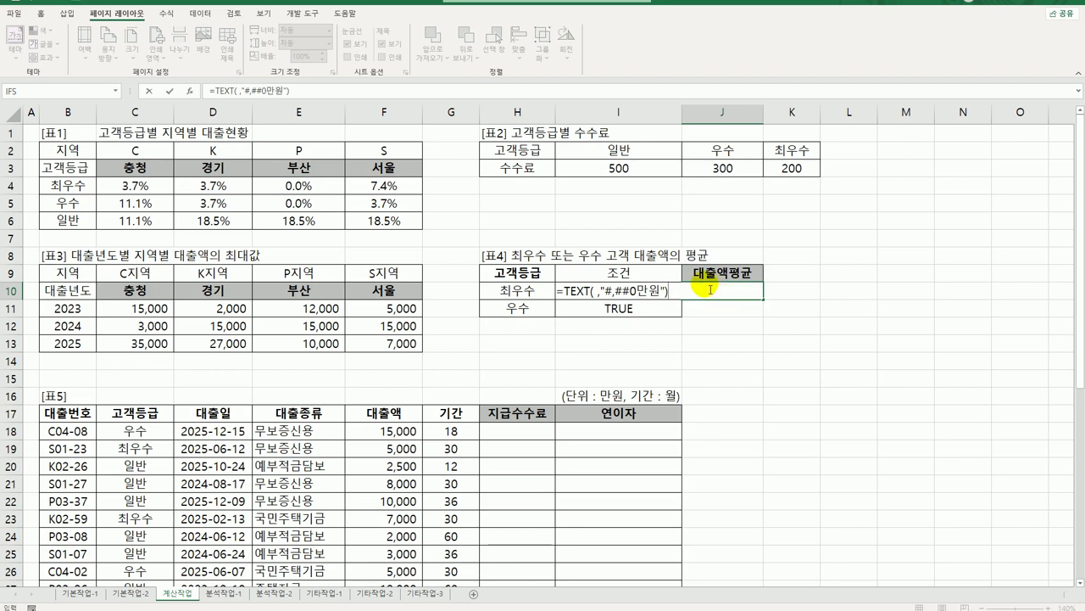
# Nest DAVERAGE as the TEXT value argument in J10, with 표5's full range B17:I44 as the database.
pyautogui.click(599, 292)
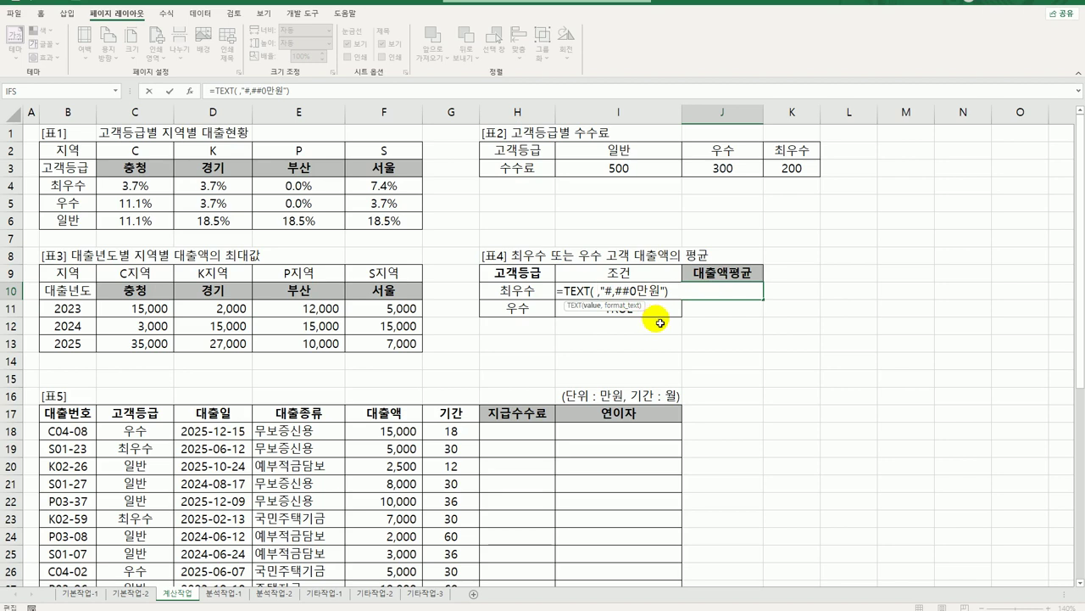
pyautogui.write('dav')
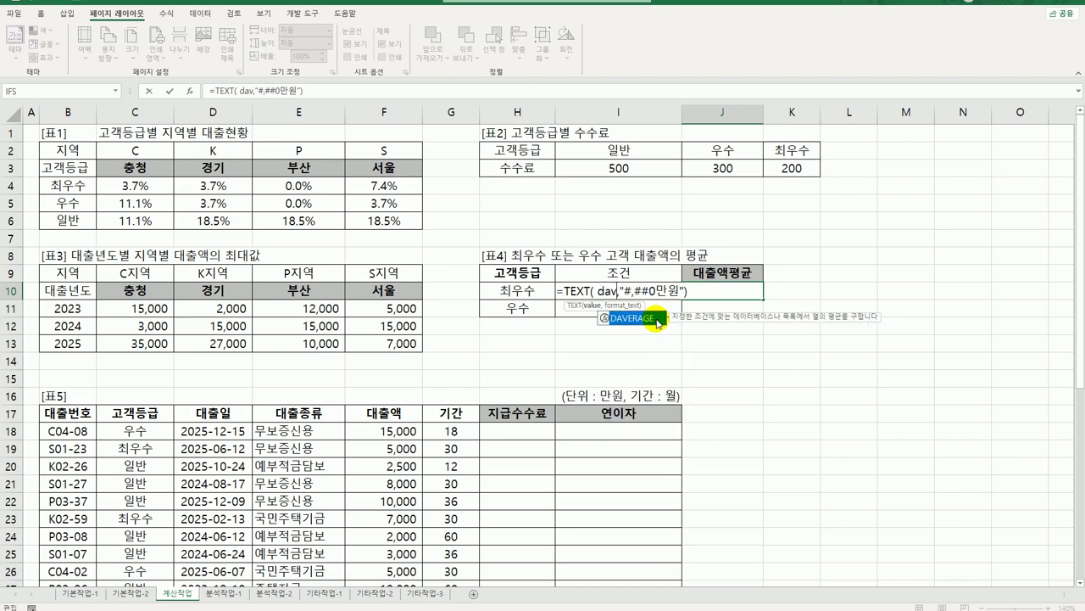
pyautogui.press('Tab')
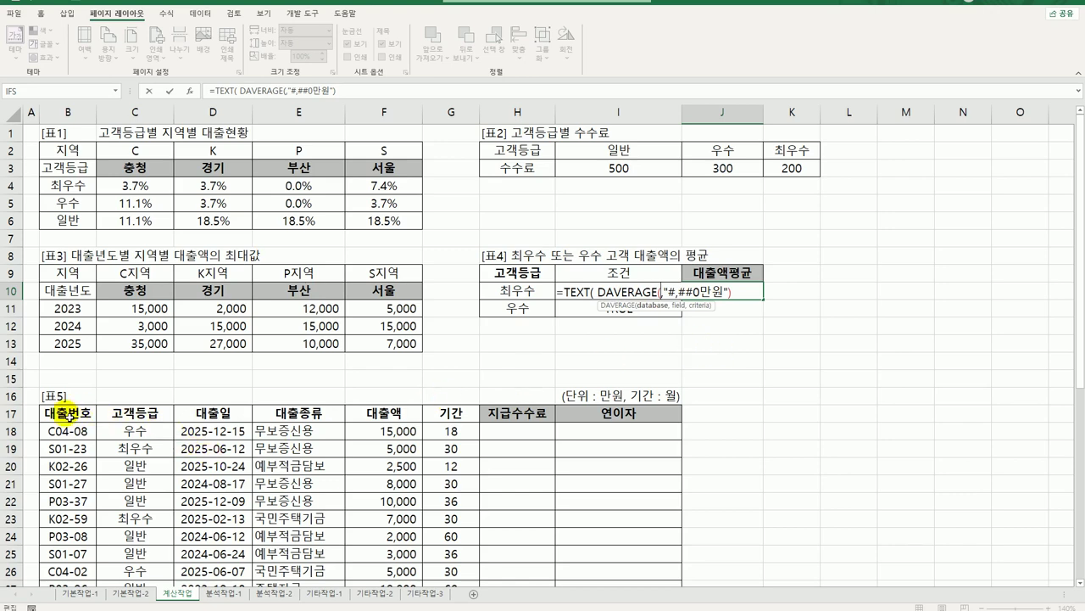
pyautogui.moveTo(66, 413); pyautogui.dragTo(631, 519)
pyautogui.scroll(6, 627, 508)
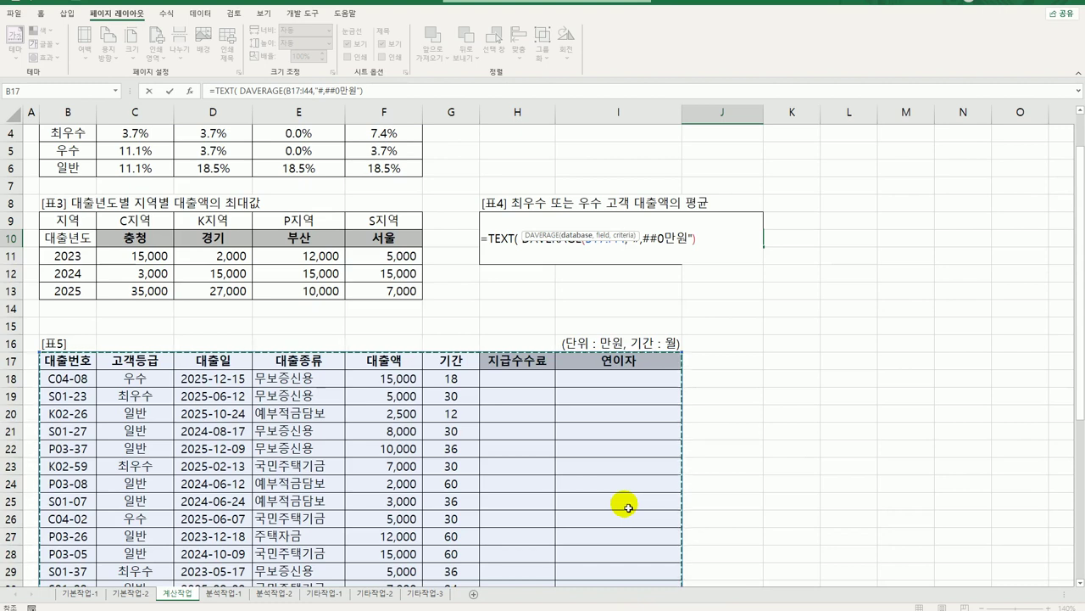
# Complete the DAVERAGE arguments with the 대출액 header F17 as field and h9:i11 as criteria.
pyautogui.write(',')
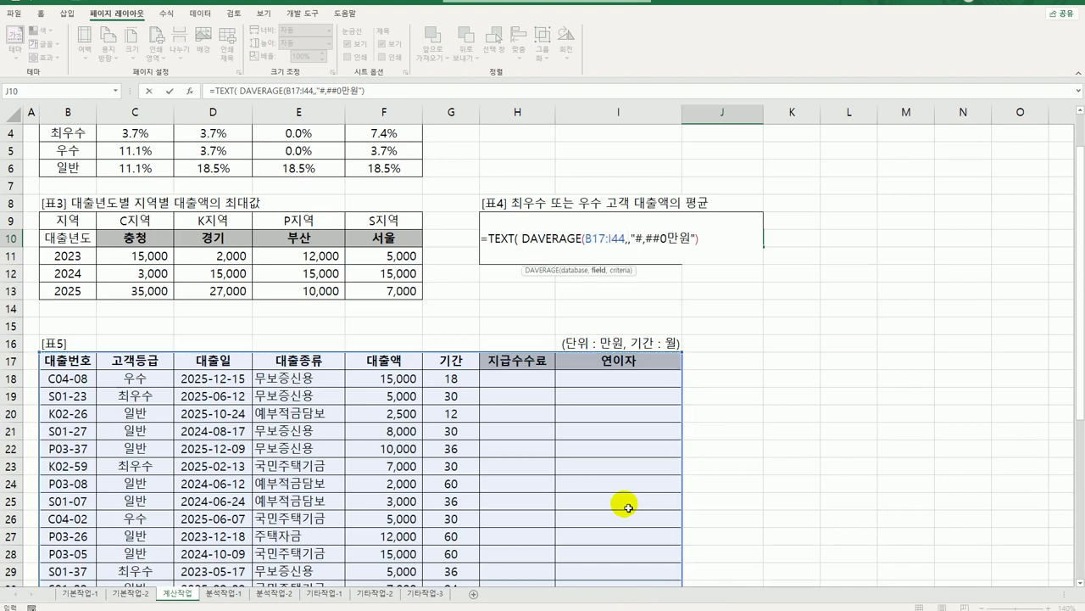
pyautogui.click(395, 362)
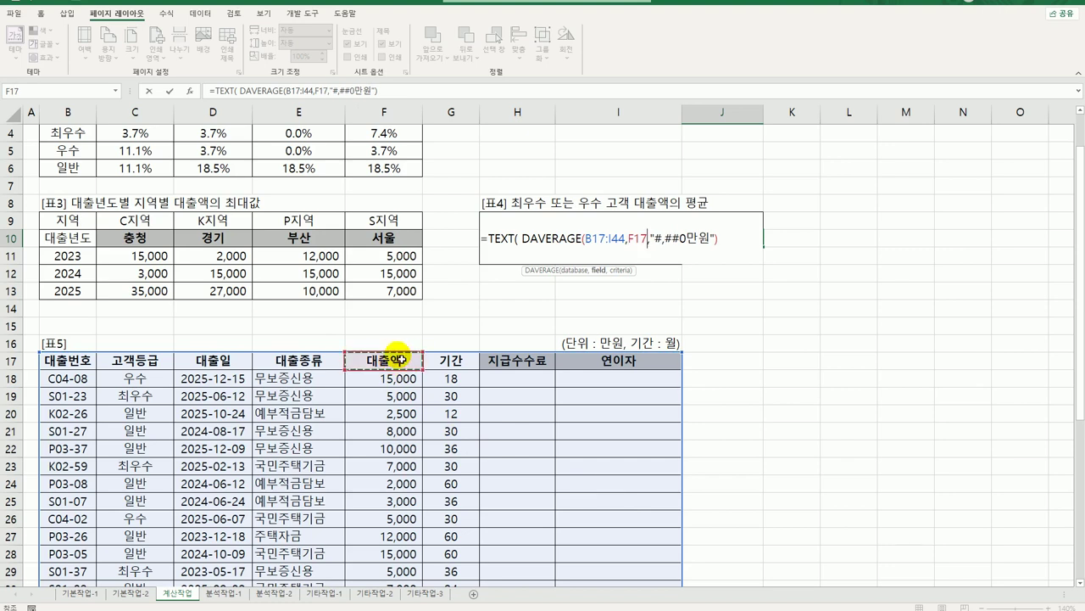
pyautogui.write(',')
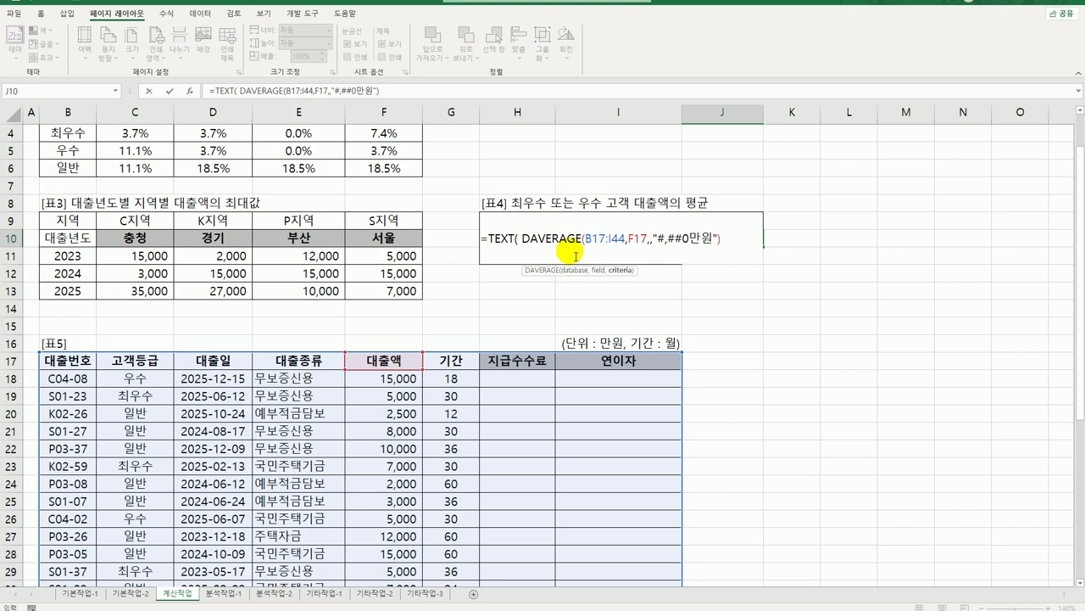
pyautogui.write('h9')
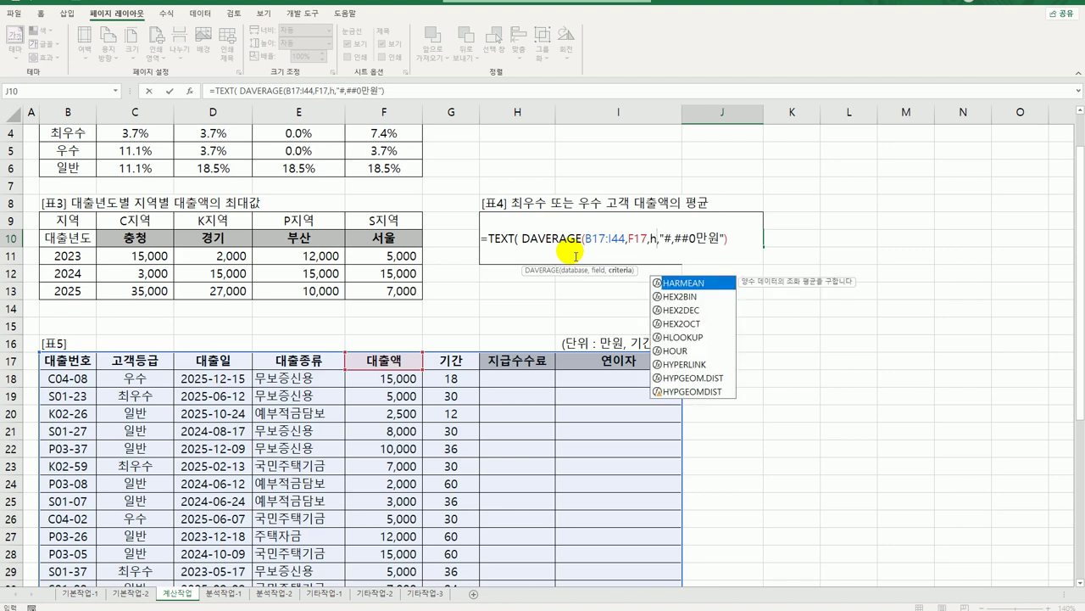
pyautogui.write(':i11')
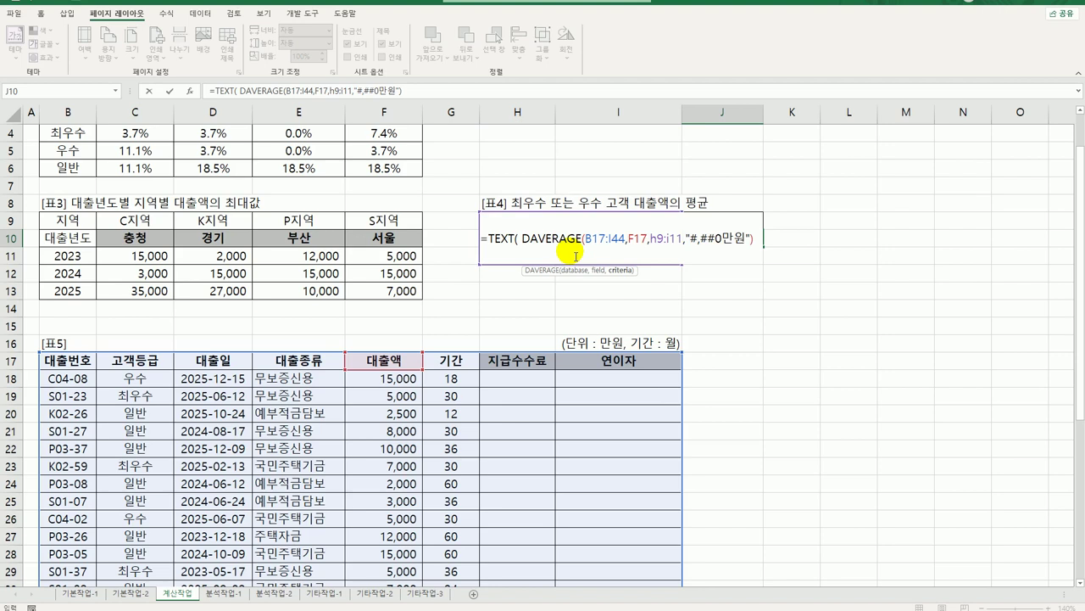
pyautogui.write(')')
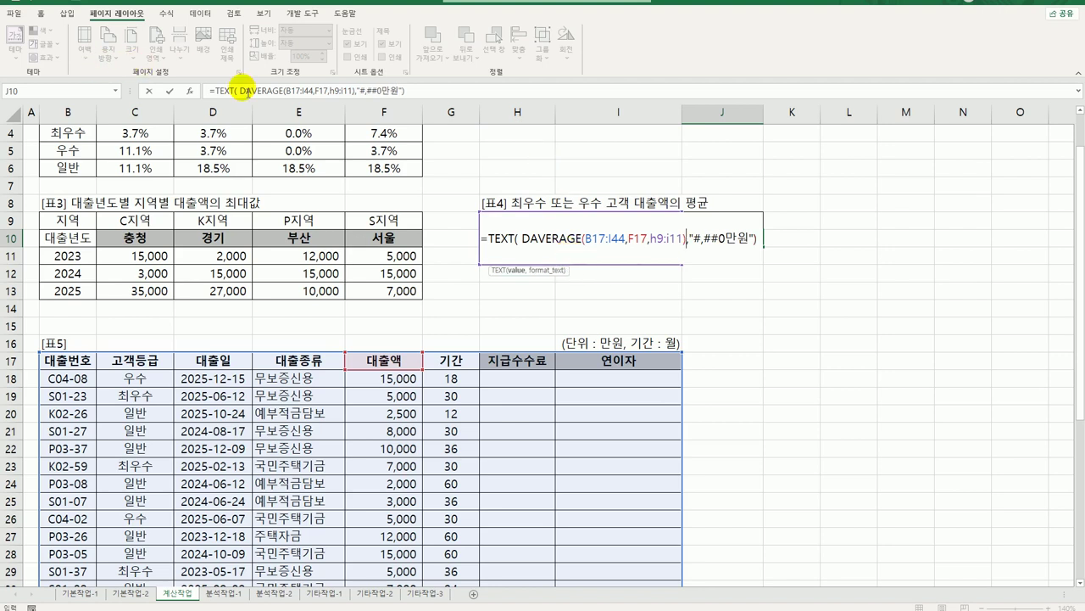
# Inspect the DAVERAGE function arguments, reselect H9:I11 as the criteria range, and commit the J10 formula.
pyautogui.click(334, 92)
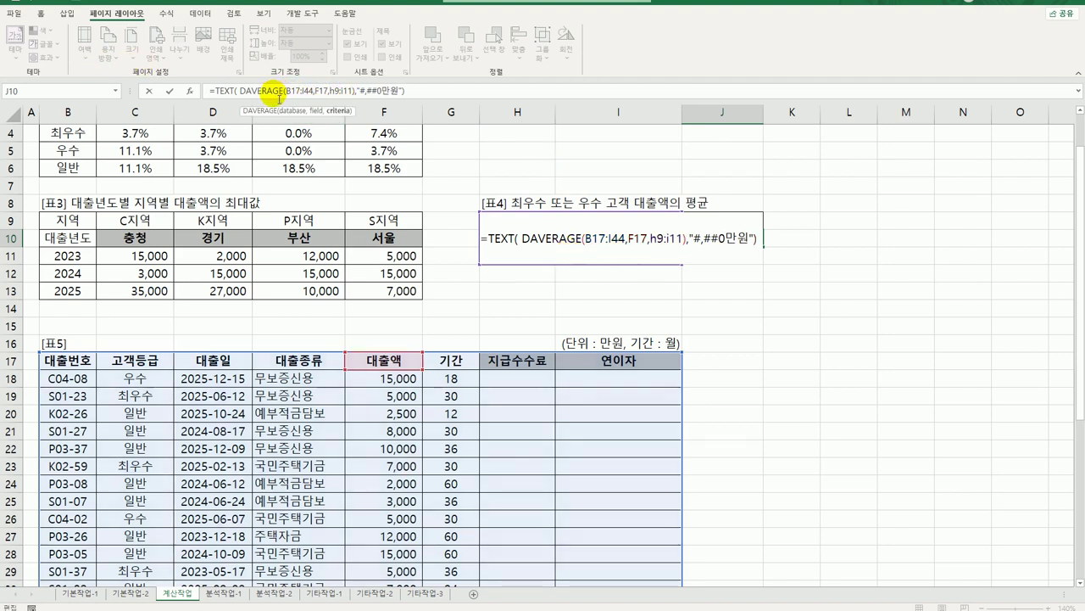
pyautogui.click(670, 237)
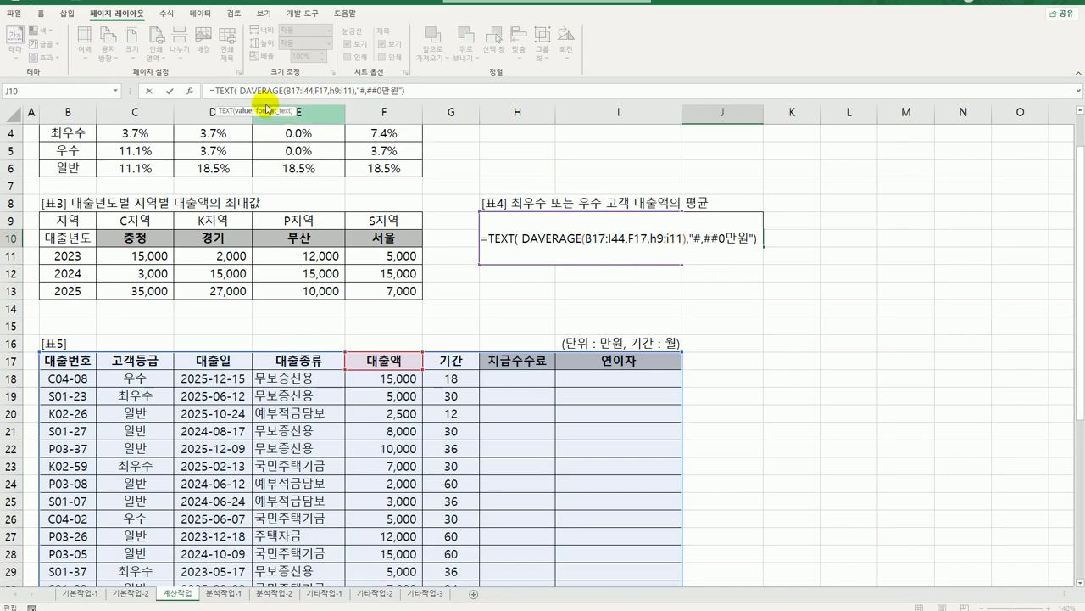
pyautogui.click(190, 95)
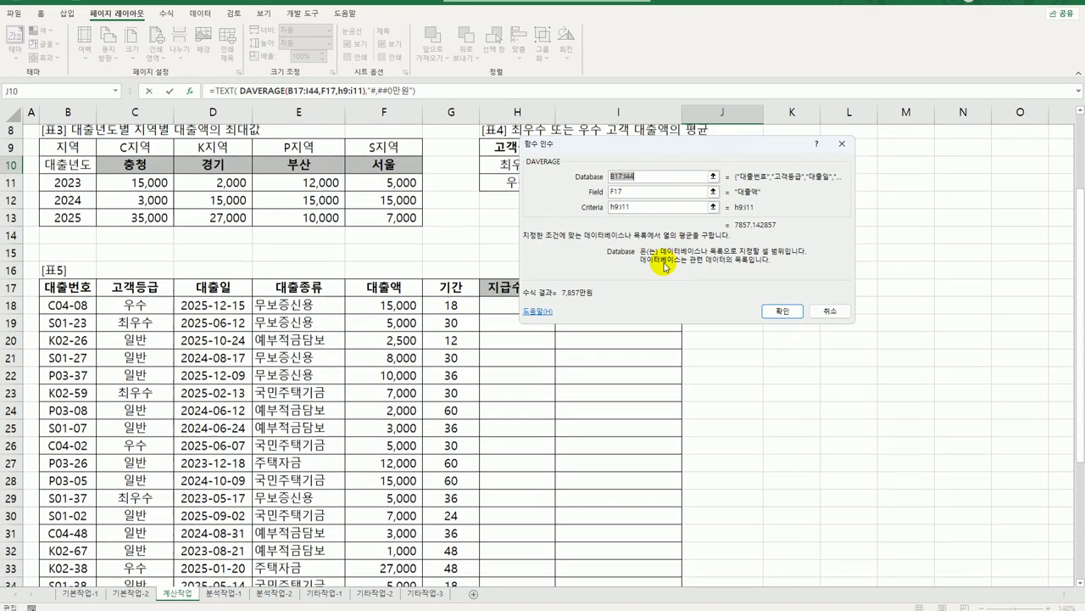
pyautogui.moveTo(659, 145); pyautogui.dragTo(715, 294)
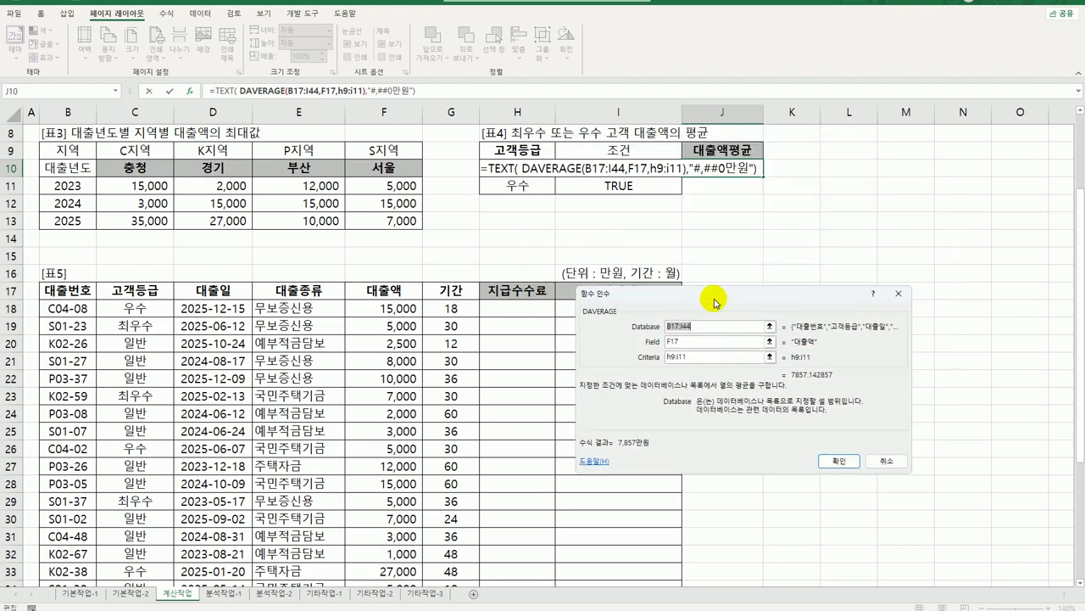
pyautogui.click(695, 355)
pyautogui.moveTo(704, 356); pyautogui.dragTo(670, 361)
pyautogui.moveTo(522, 151); pyautogui.dragTo(611, 189)
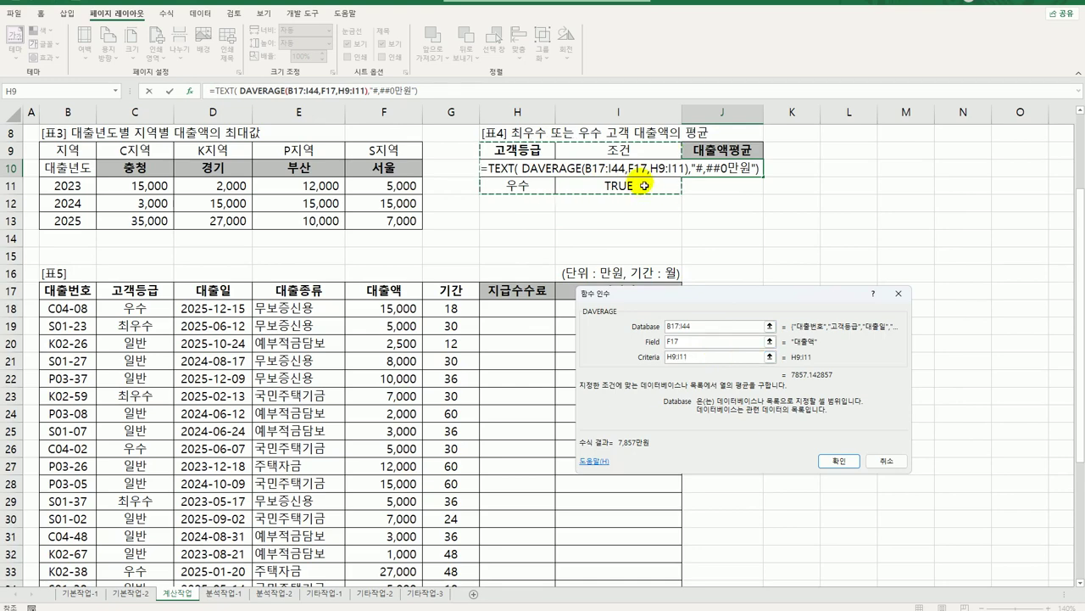
pyautogui.click(834, 462)
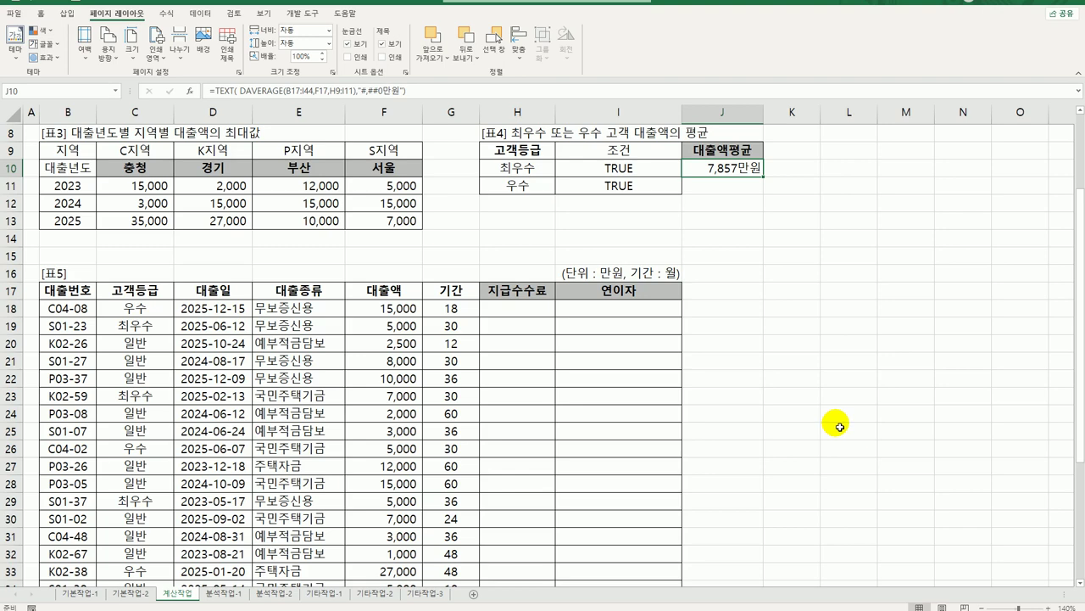
# Examine the extent of 표5's empty 지급수수료 column and the customer-grade fee table H2:K3 in 표2.
pyautogui.click(506, 309)
pyautogui.scroll(-6, 516, 330)
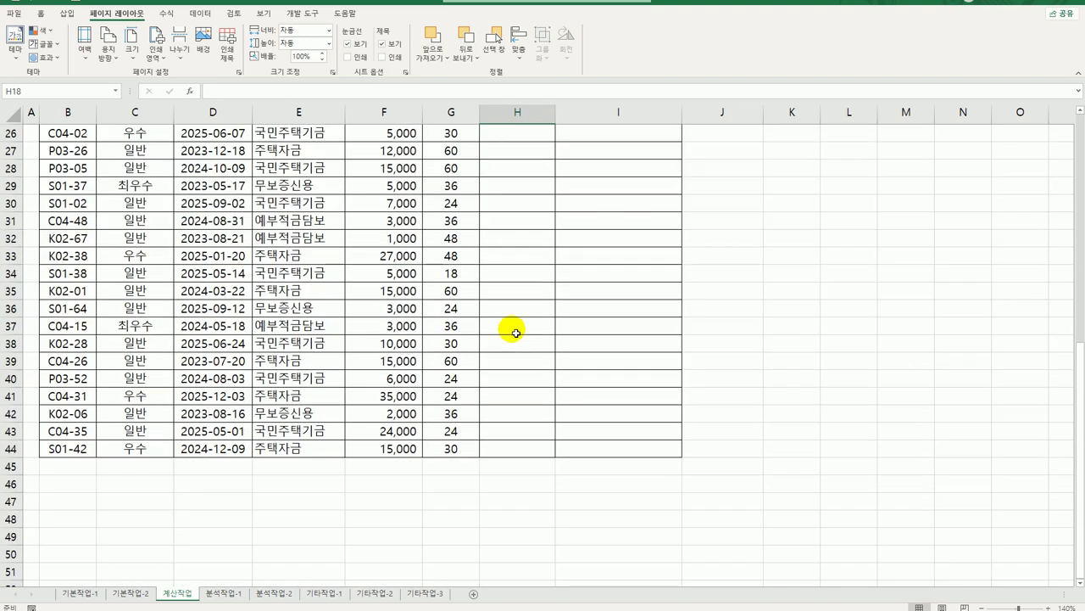
pyautogui.click(513, 451)
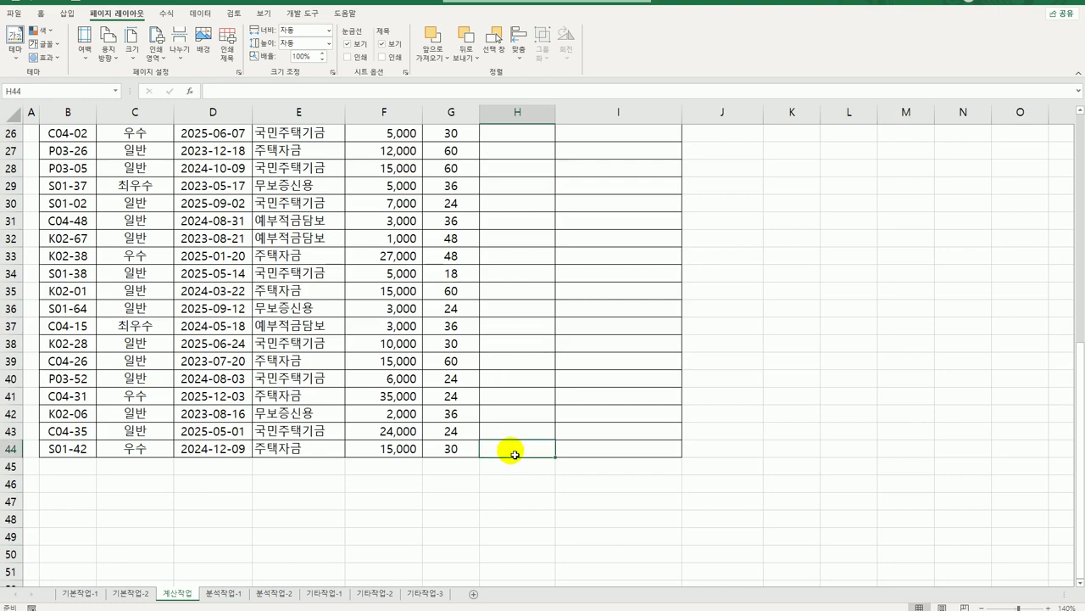
pyautogui.scroll(8, 506, 450)
pyautogui.scroll(-2, 507, 432)
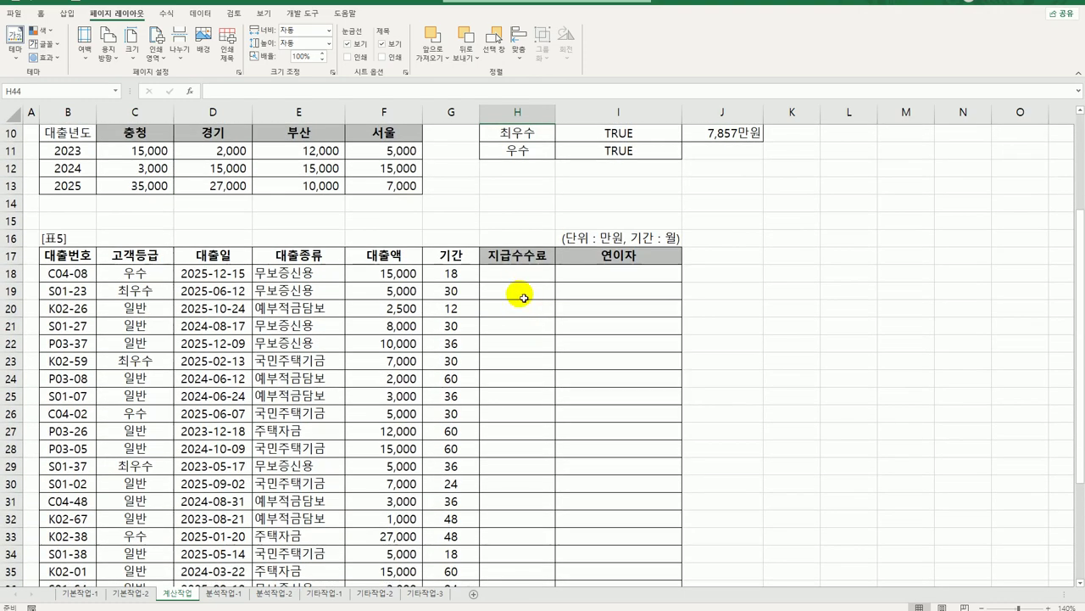
pyautogui.click(517, 280)
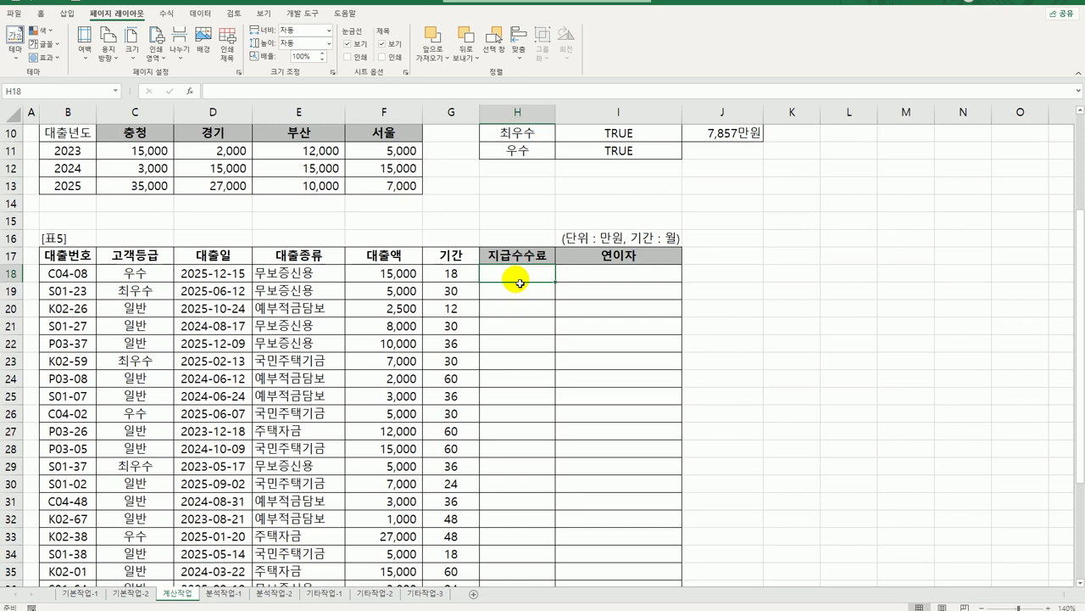
pyautogui.scroll(3, 500, 275)
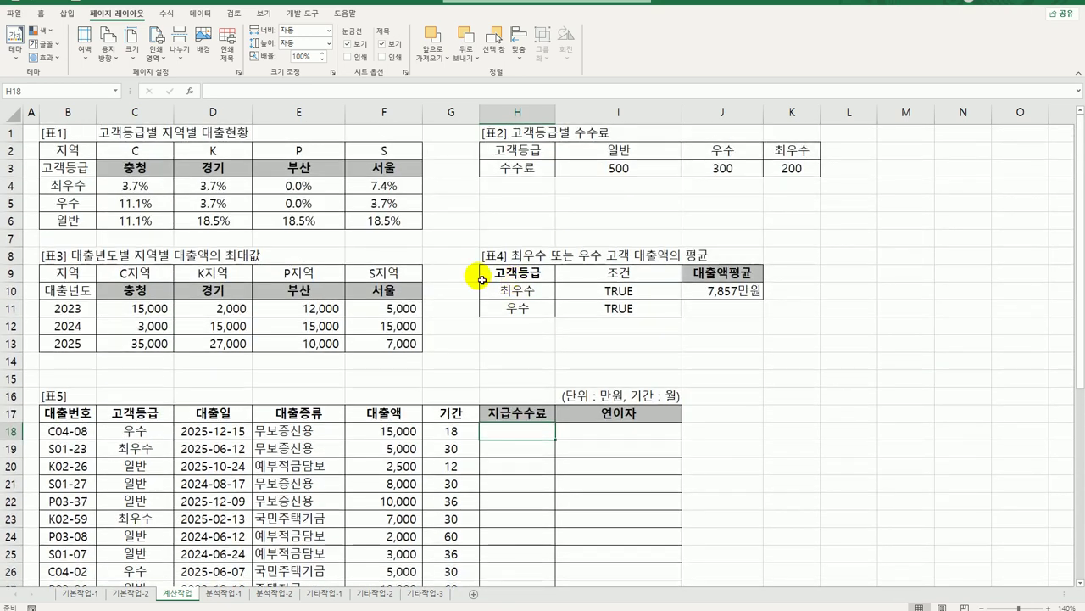
pyautogui.moveTo(518, 151); pyautogui.dragTo(790, 167)
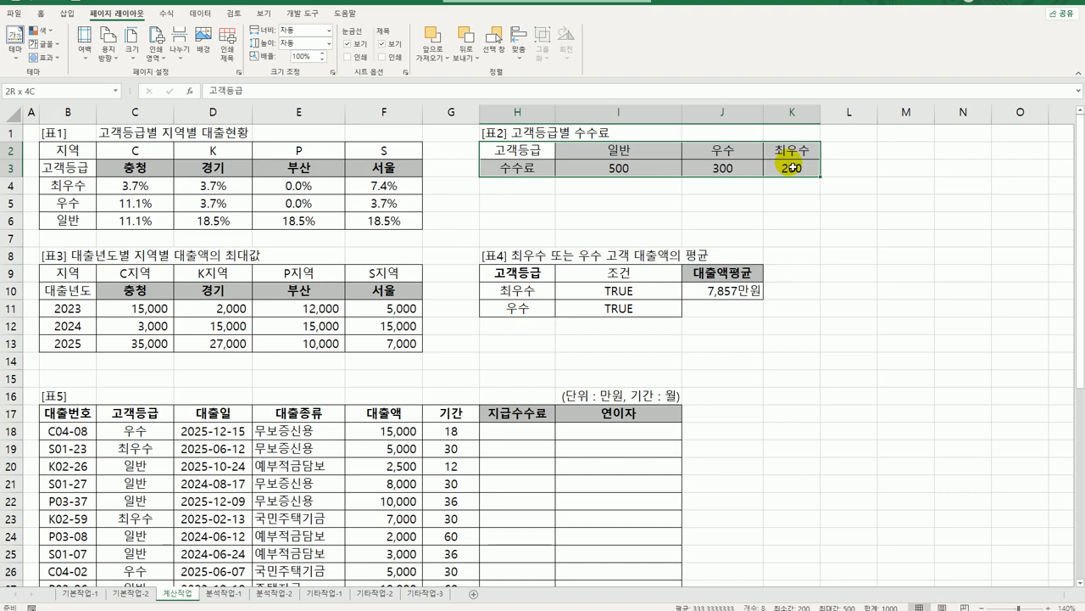
pyautogui.moveTo(791, 167); pyautogui.dragTo(791, 167)
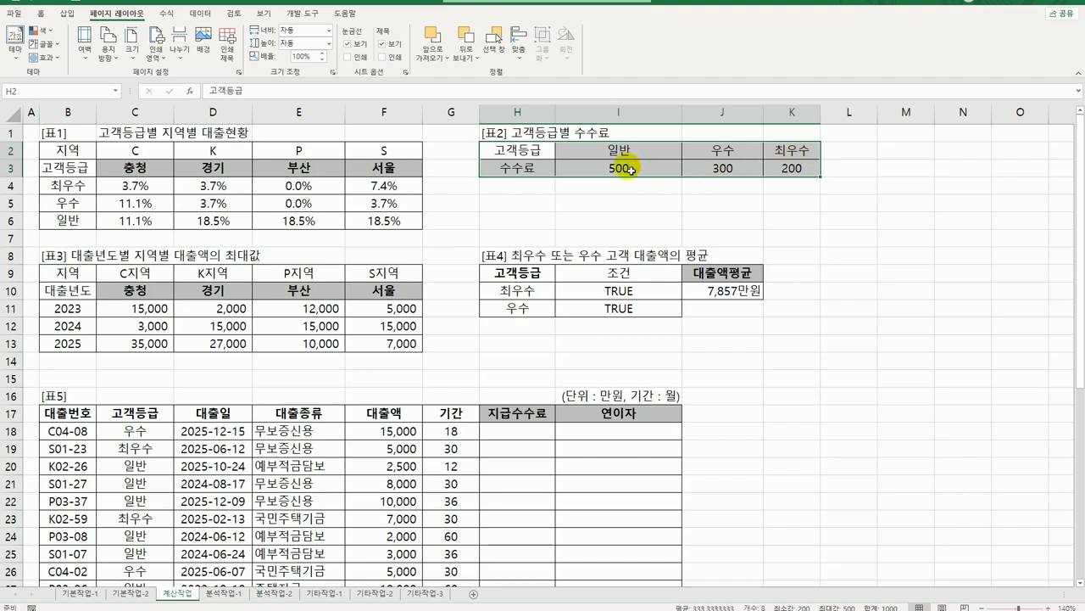
# Start an XLOOKUP formula in H18 with the customer grade in C18 as the lookup value.
pyautogui.click(523, 434)
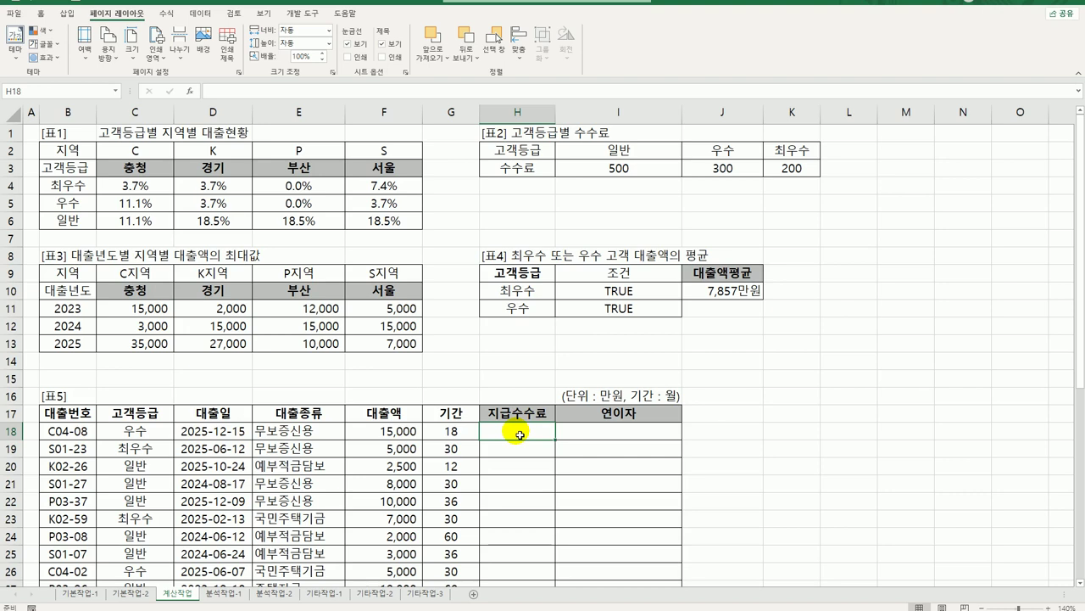
pyautogui.write('=')
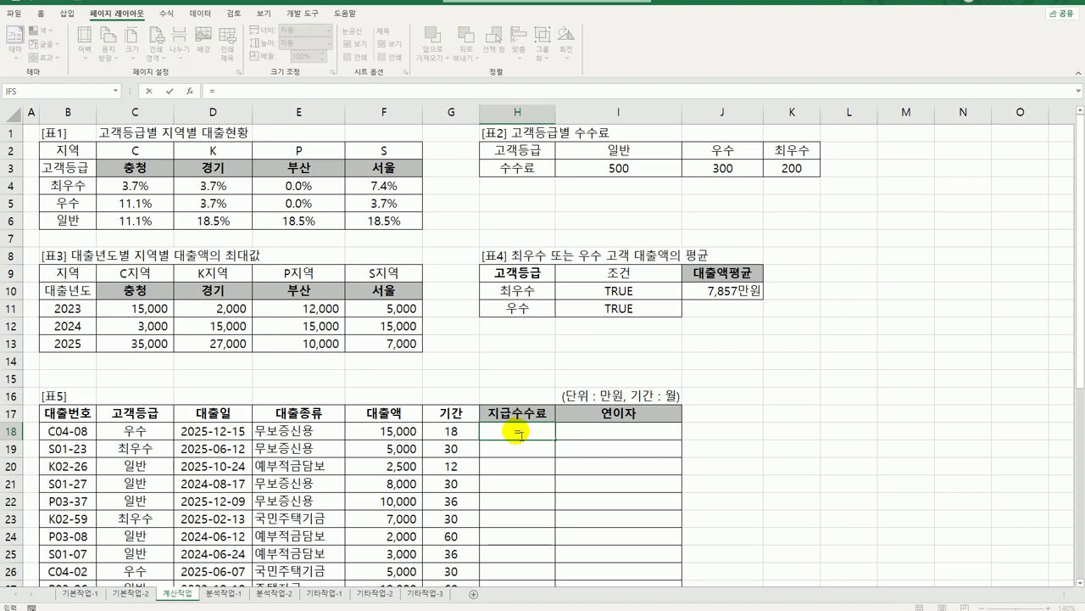
pyautogui.write('xl')
pyautogui.press('Tab')
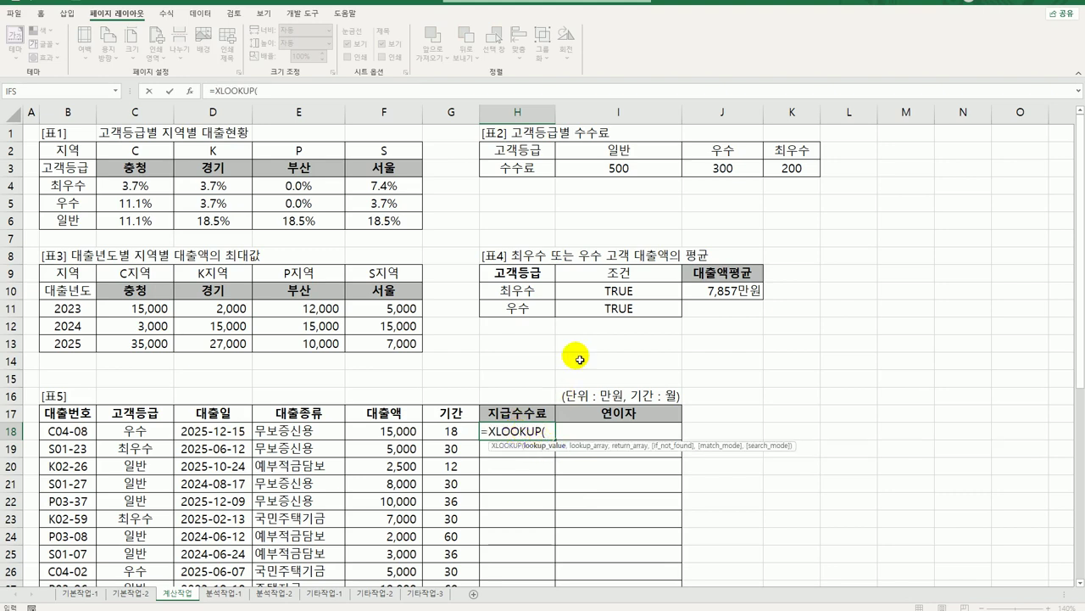
pyautogui.click(138, 432)
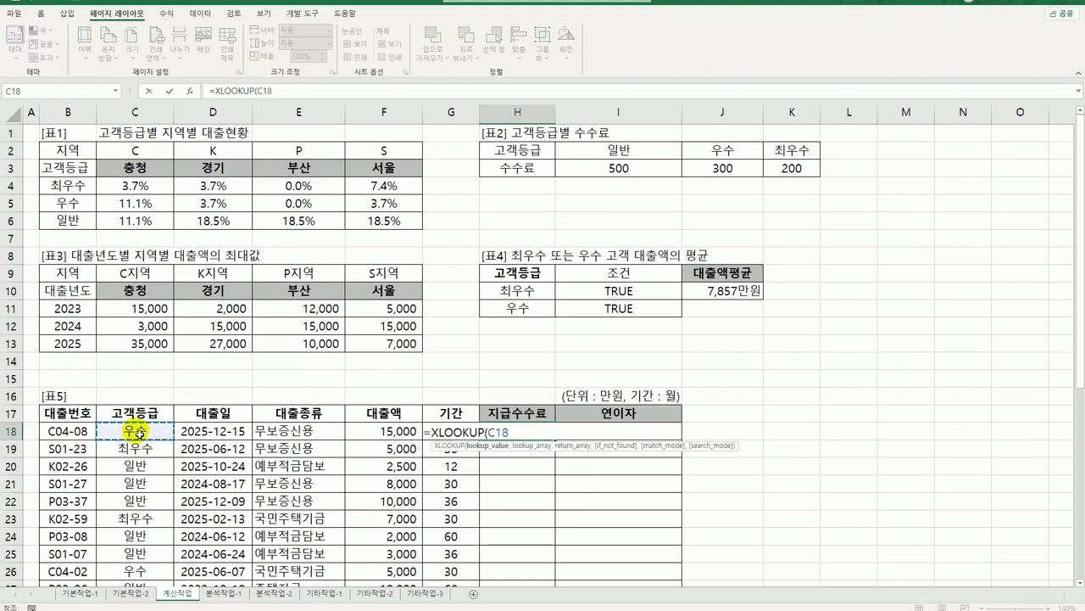
pyautogui.write(',')
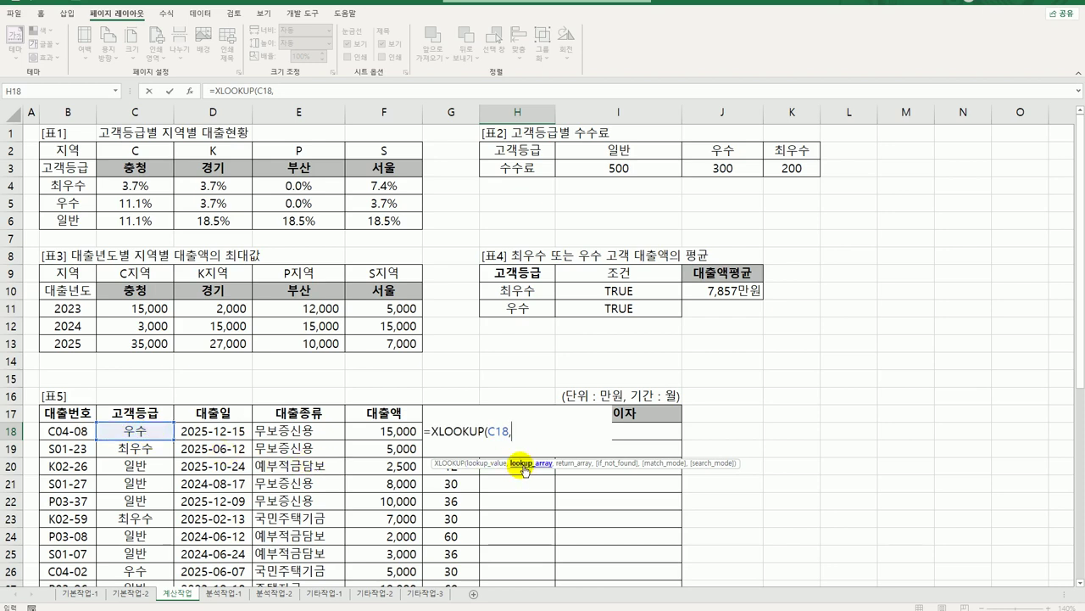
# Add the absolute 표2 ranges $I$2:$K$2 as the XLOOKUP lookup array and $I$3:$K$3 as the return array.
pyautogui.click(613, 154)
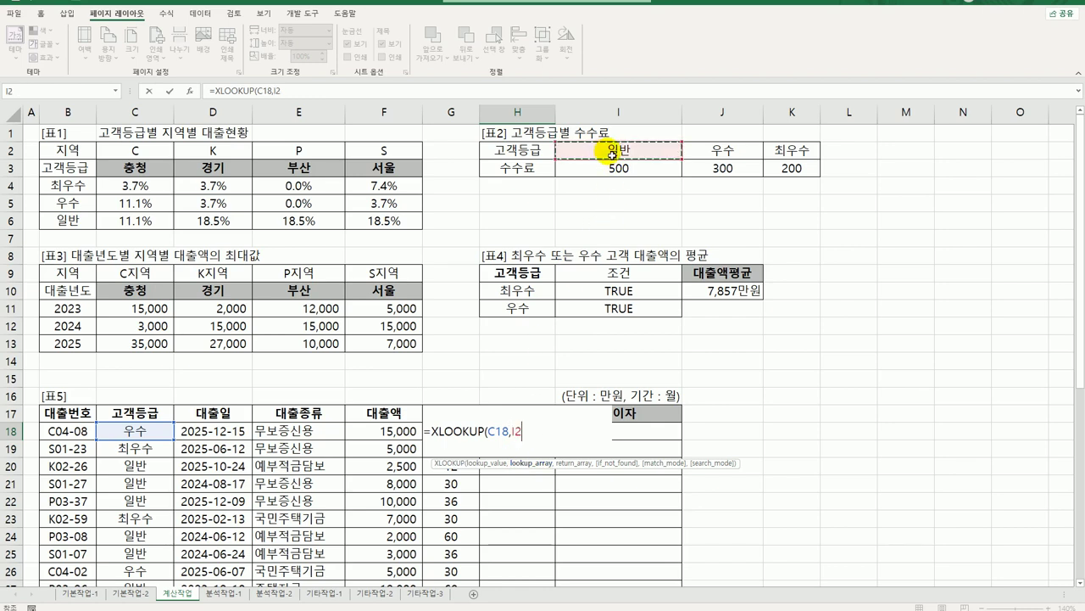
pyautogui.moveTo(612, 154); pyautogui.dragTo(768, 155)
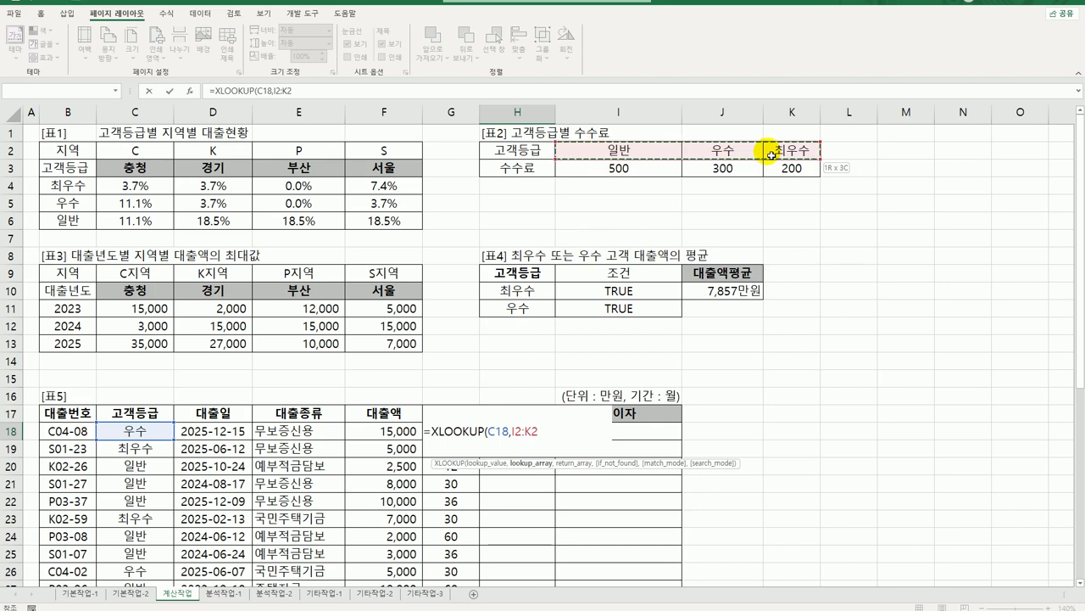
pyautogui.moveTo(771, 154); pyautogui.dragTo(770, 154)
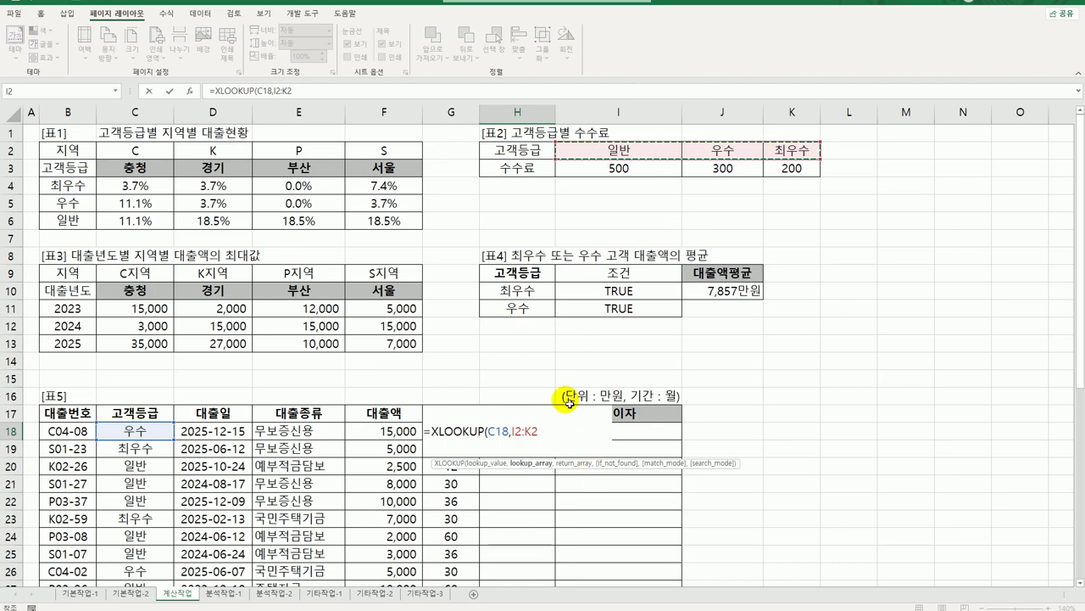
pyautogui.press('F4')
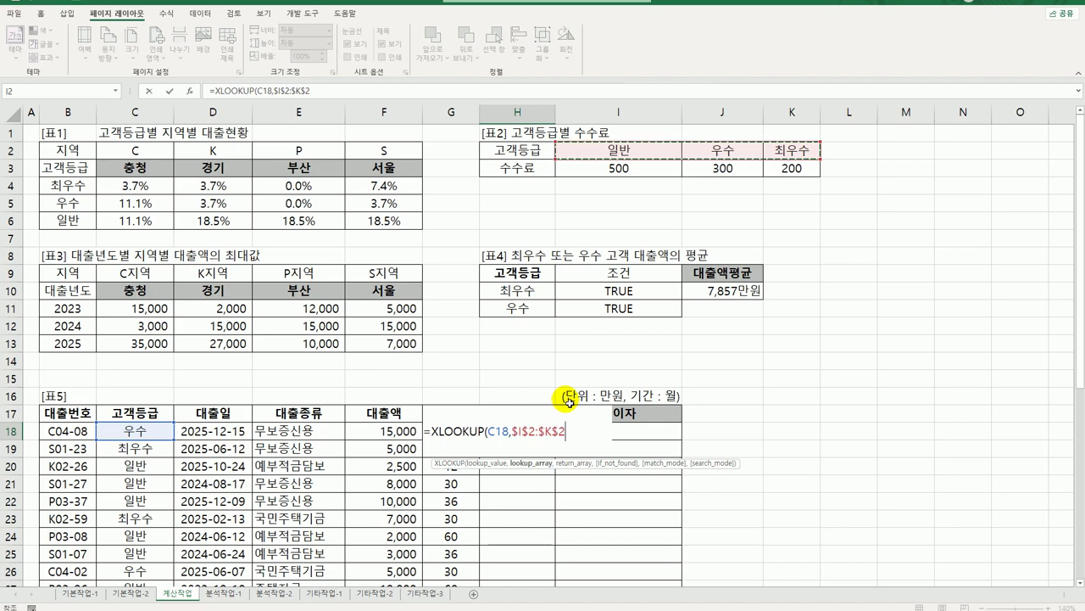
pyautogui.write(',')
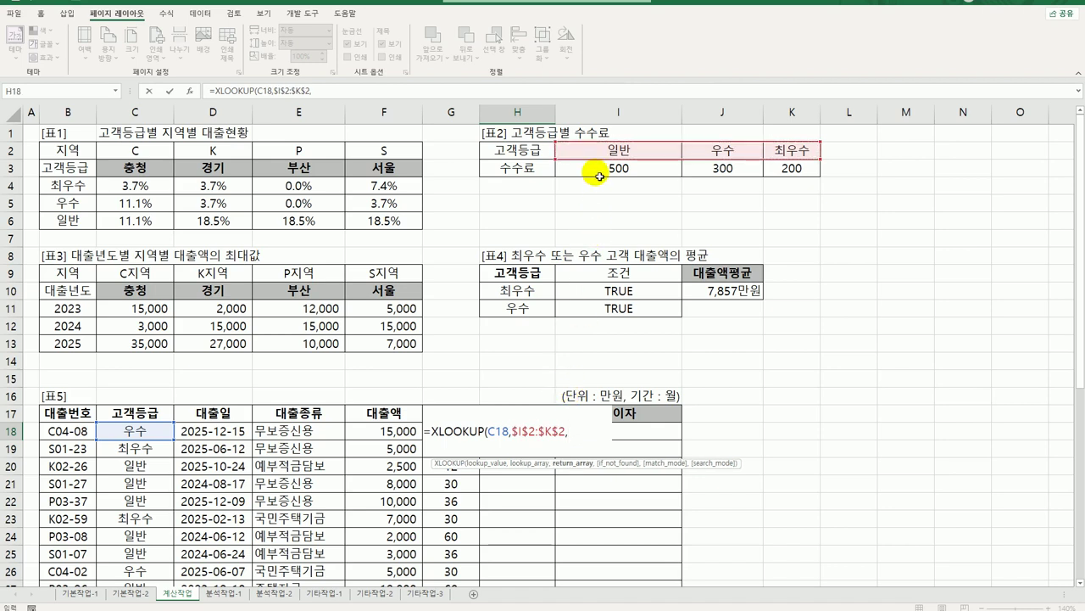
pyautogui.moveTo(599, 176); pyautogui.dragTo(773, 171)
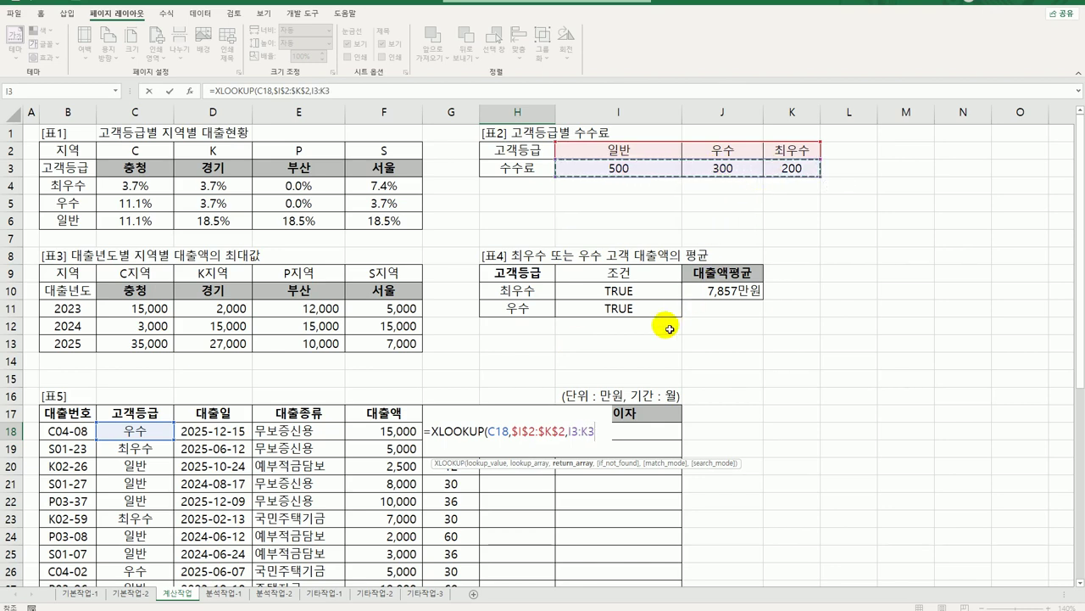
pyautogui.press('F4')
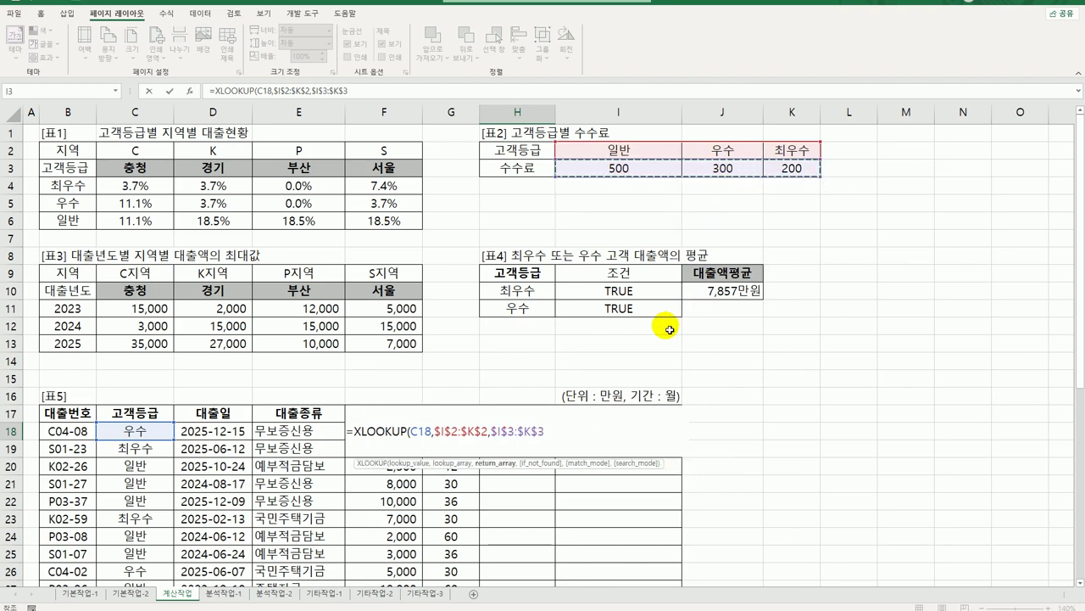
# Complete the XLOOKUP formula in H18 and fill it down 표5's 지급수수료 column through row 44.
pyautogui.write(')')
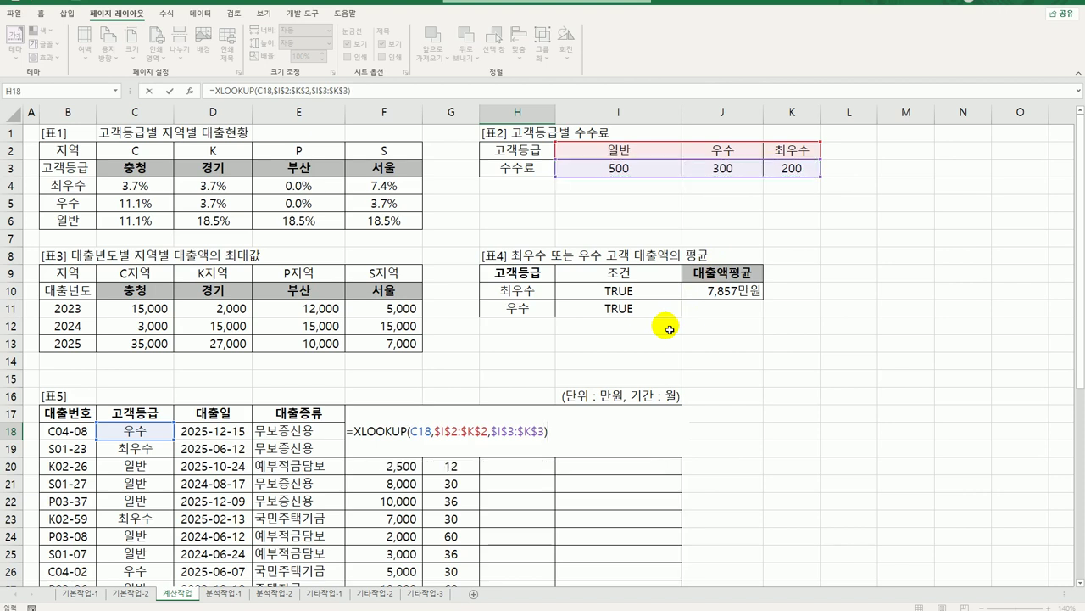
pyautogui.hotkey('ctrl', 'Return')
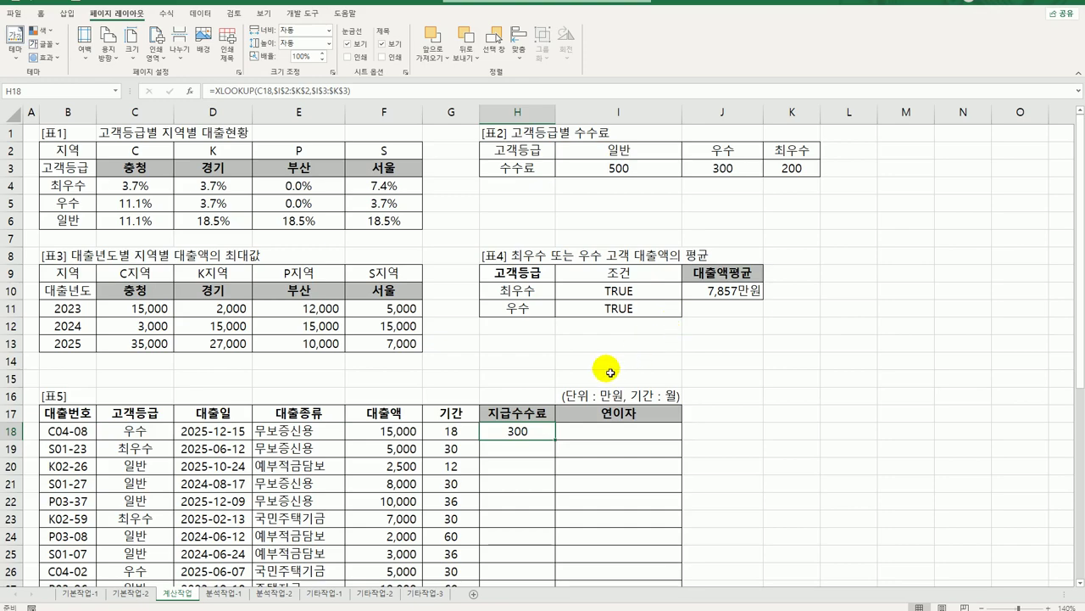
pyautogui.doubleClick(559, 443)
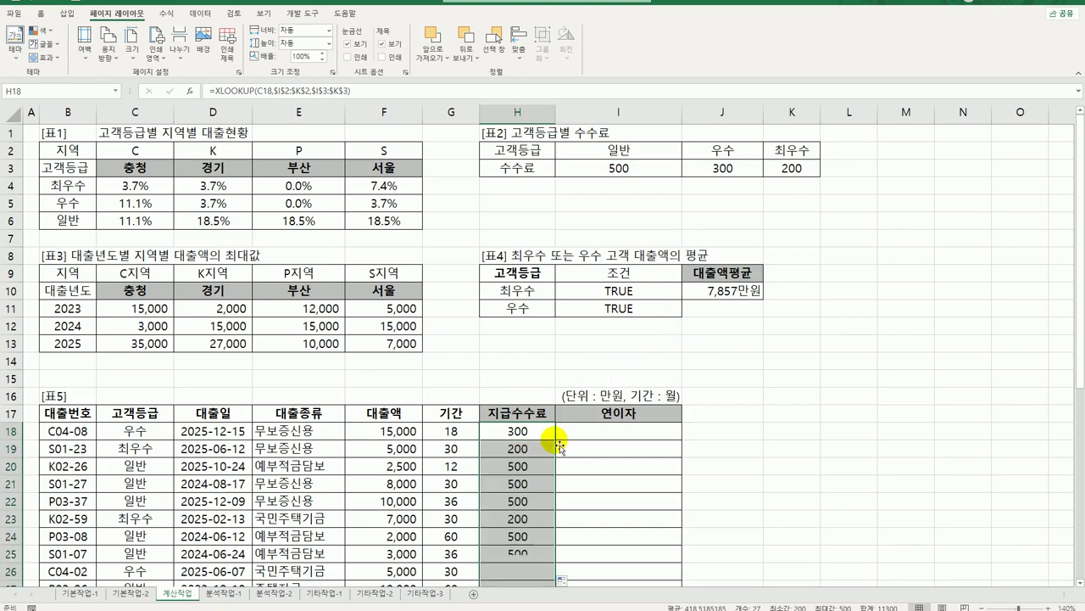
pyautogui.scroll(-5, 538, 440)
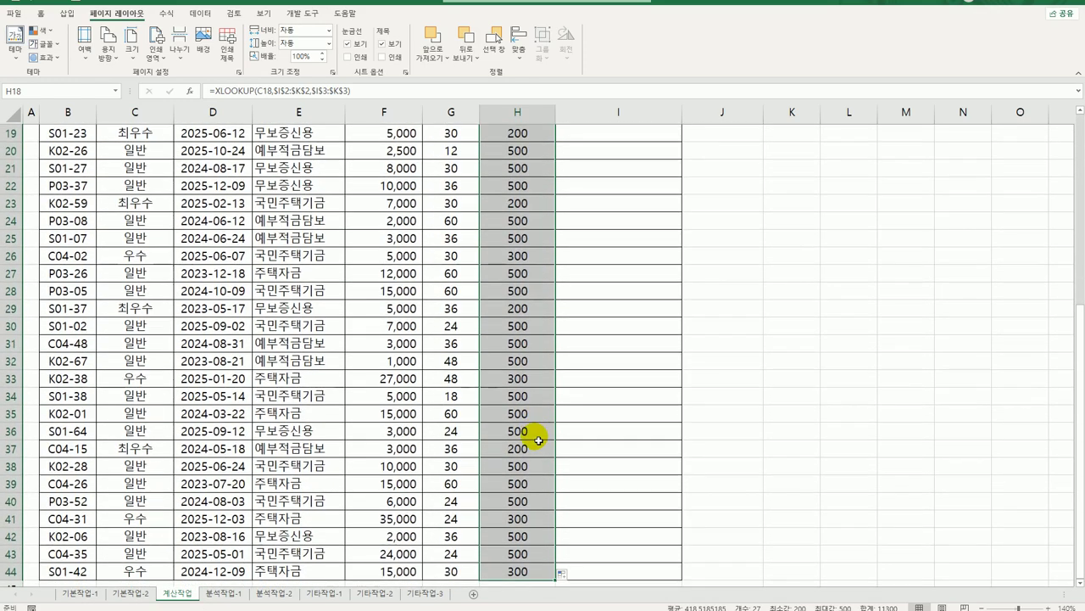
# Append +IF(G18>=30,50) to the XLOOKUP formula in H18 so periods of 30 months or more add 50.
pyautogui.scroll(3, 537, 438)
pyautogui.click(541, 276)
pyautogui.doubleClick(541, 276)
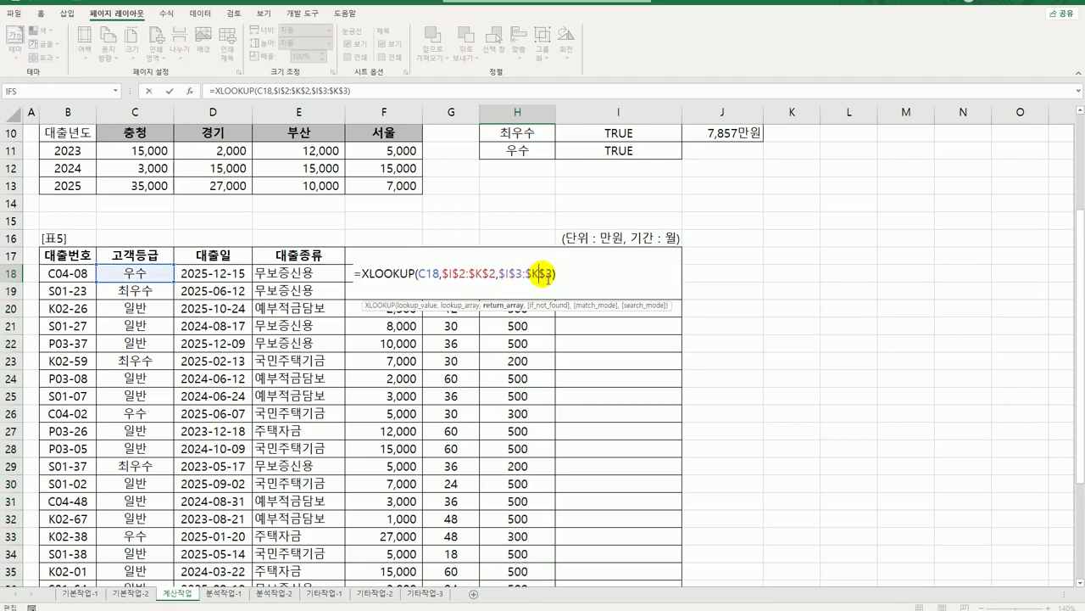
pyautogui.write('+')
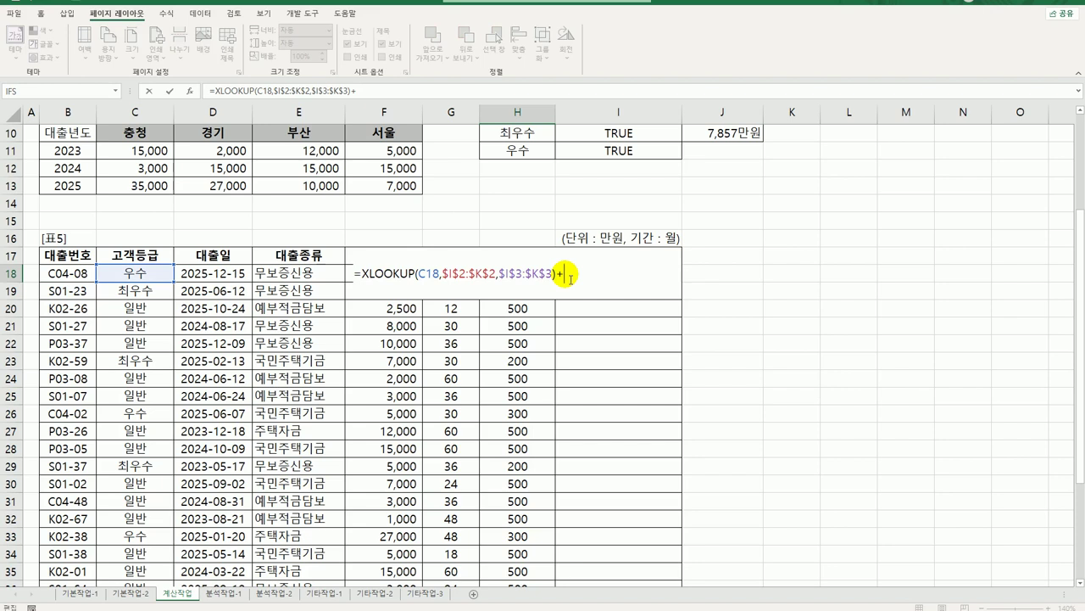
pyautogui.write('IF(')
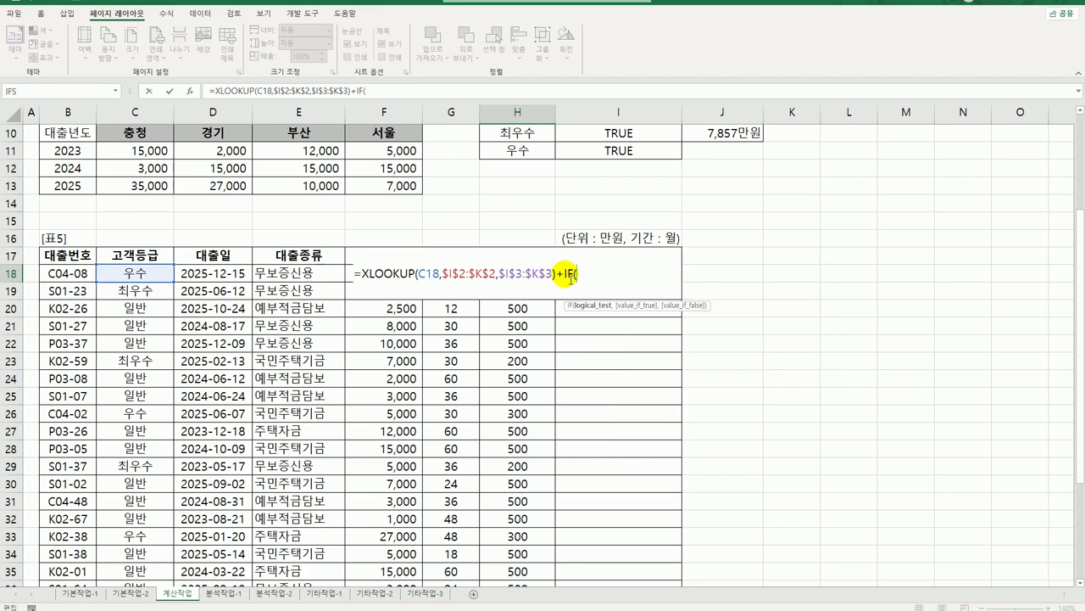
pyautogui.click(465, 307)
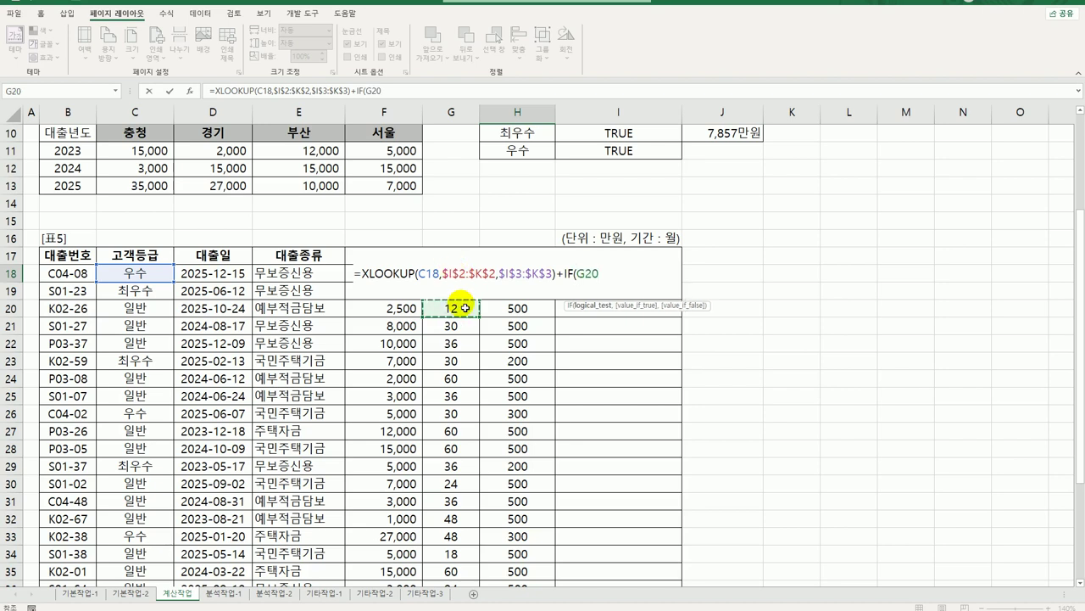
pyautogui.press('Up')
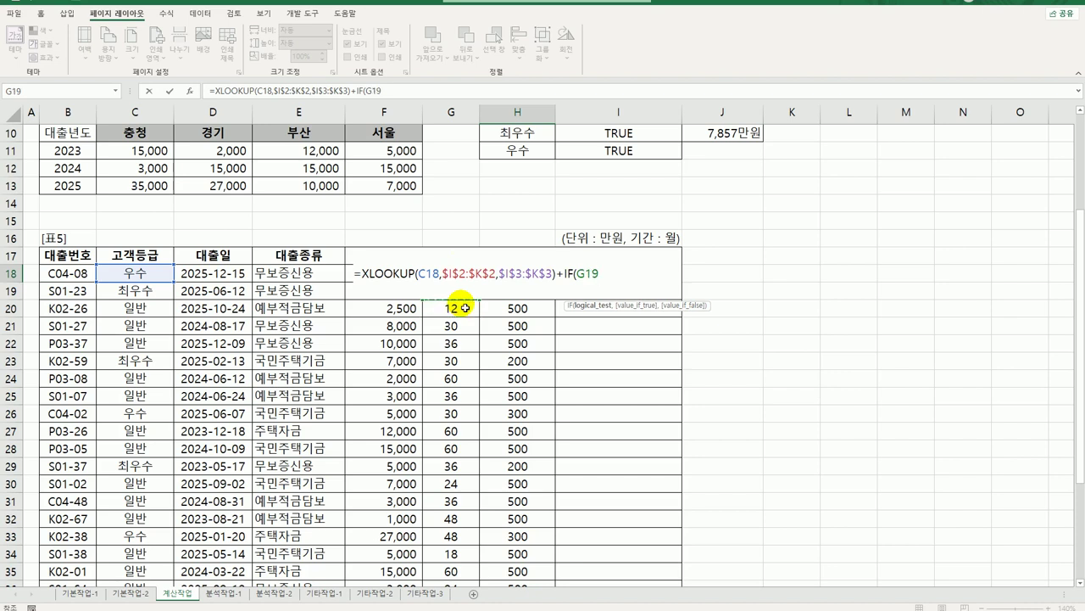
pyautogui.press('Up')
pyautogui.write('>=30,50)')
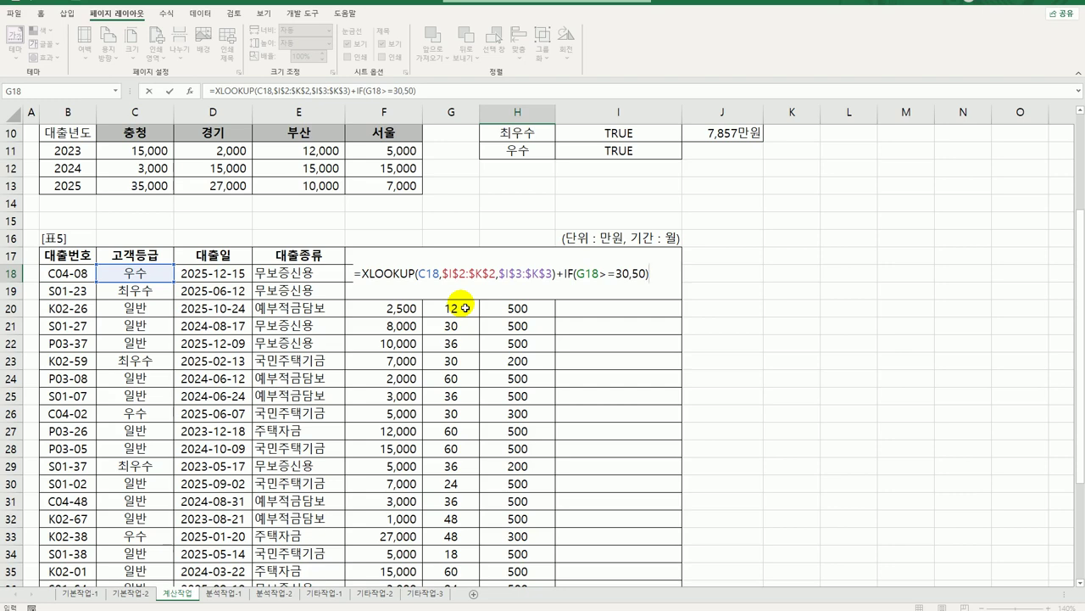
pyautogui.press('Return')
# Fill the revised H18 formula down the 지급수수료 column and spot-check the copied formulas in H19, H20 and H22.
pyautogui.click(513, 273)
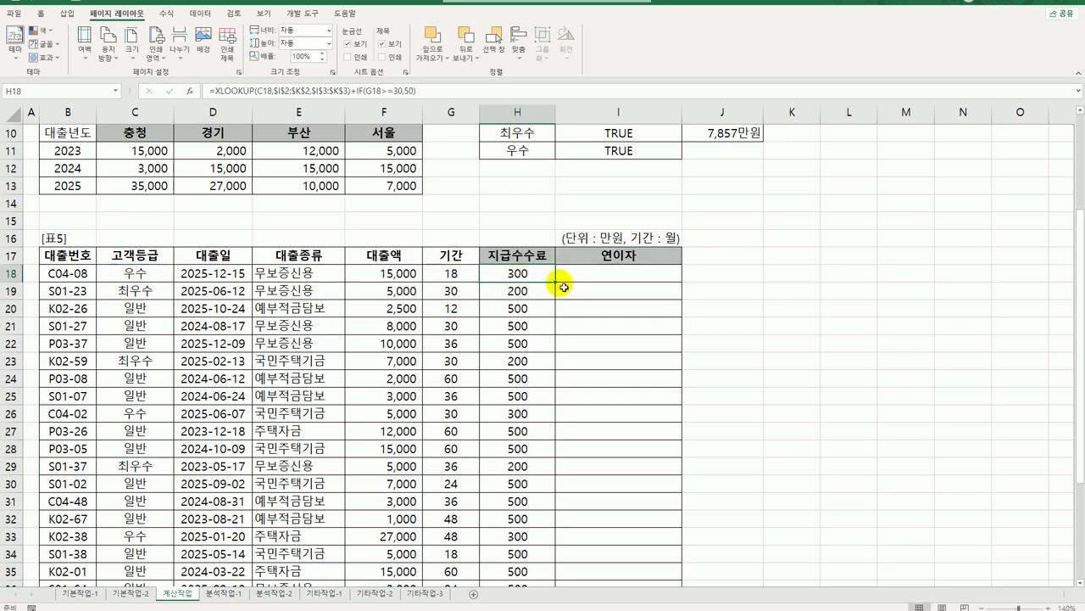
pyautogui.doubleClick(556, 282)
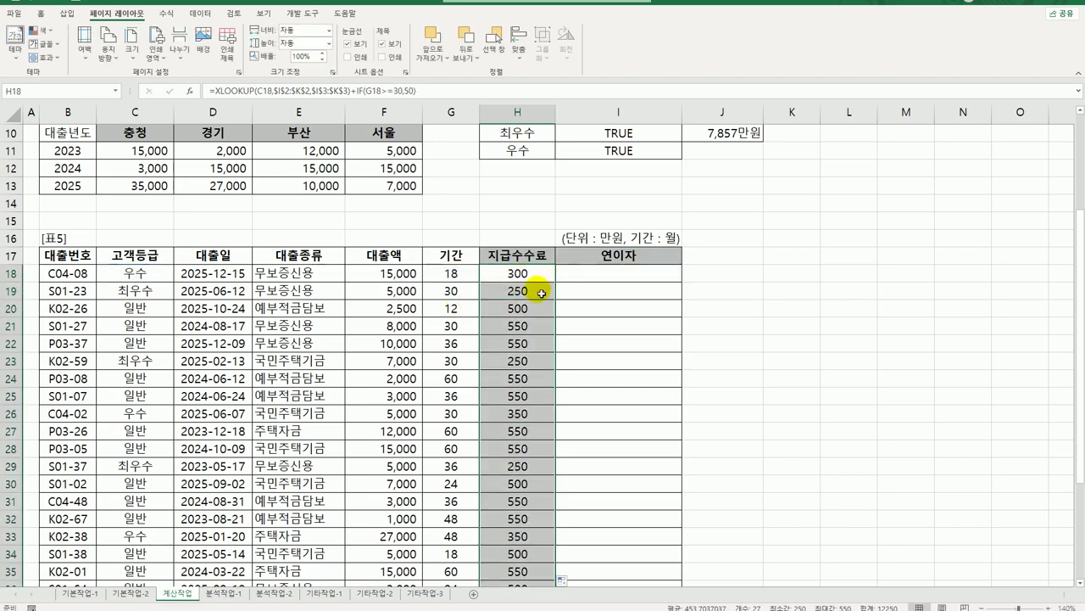
pyautogui.click(506, 294)
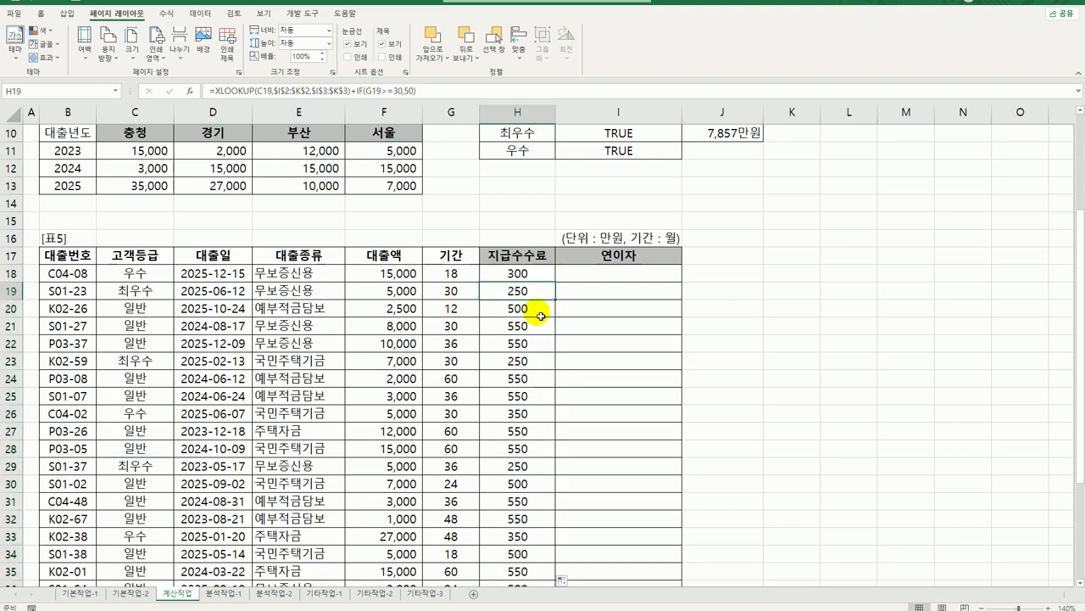
pyautogui.click(526, 308)
pyautogui.click(526, 344)
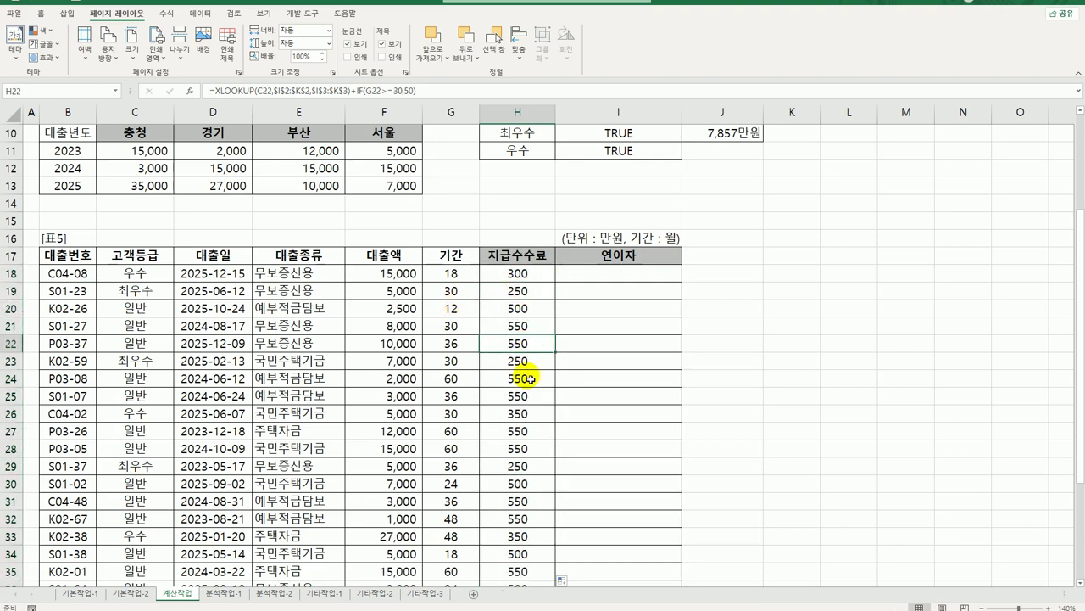
pyautogui.click(537, 274)
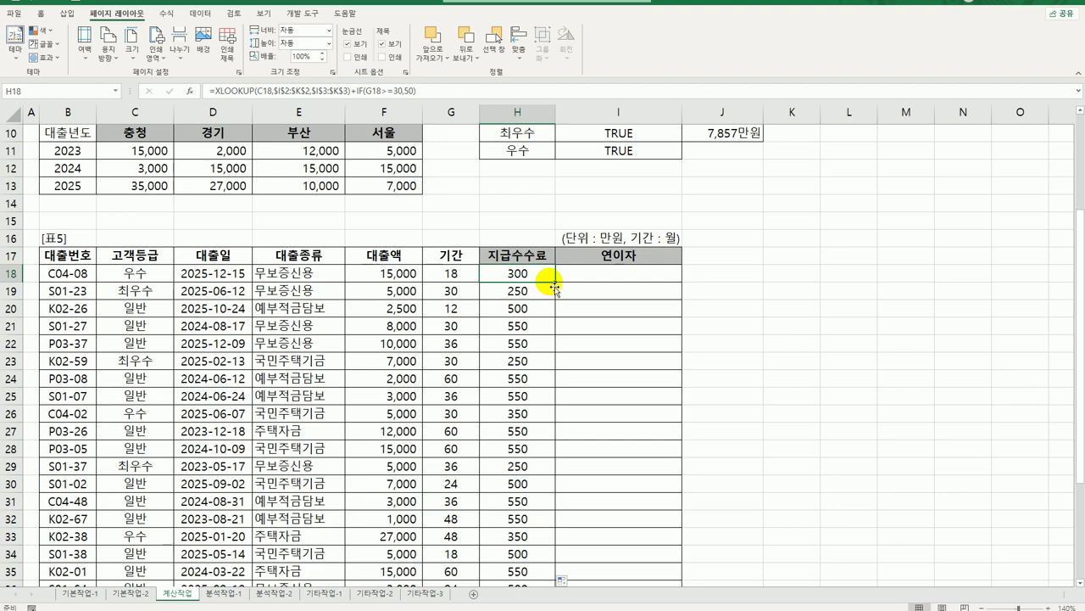
# Select I18 in the 연이자 column, then switch to the Visual Basic editor and insert a new module in the workbook's project.
pyautogui.click(570, 278)
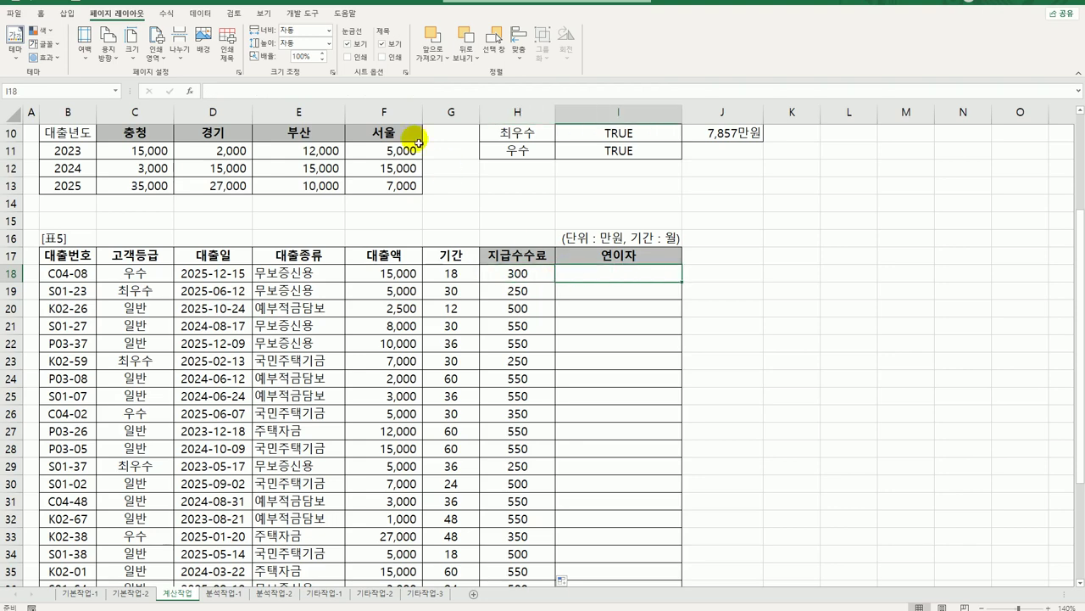
pyautogui.click(303, 14)
pyautogui.click(26, 61)
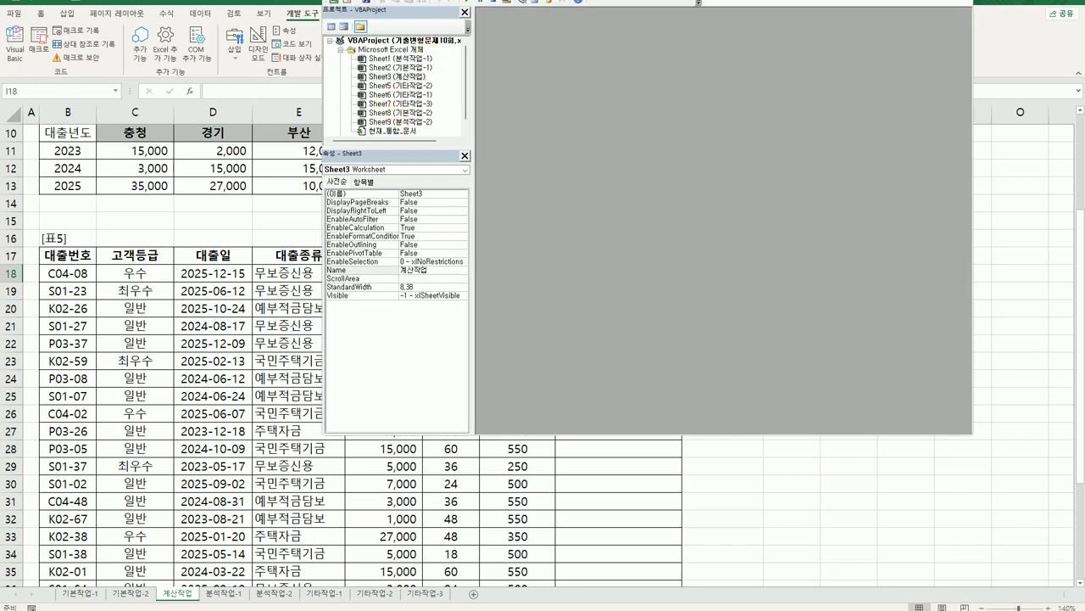
pyautogui.hotkey('alt', 'i')
pyautogui.press('m')
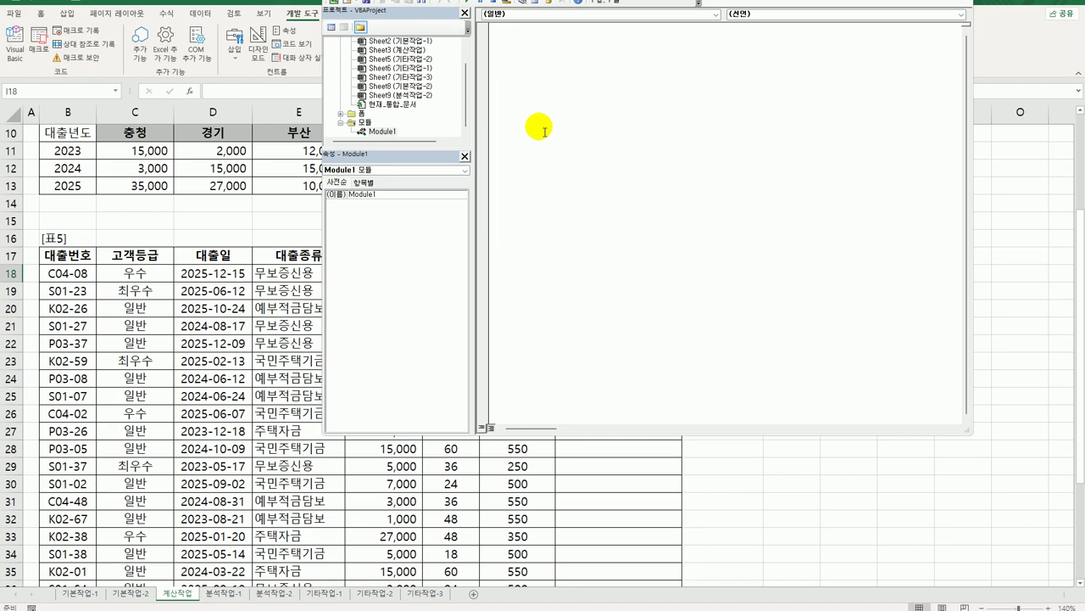
# Declare the public function fn연이자 in the new module with 대출액 and 기간 as its arguments.
pyautogui.write('pu')
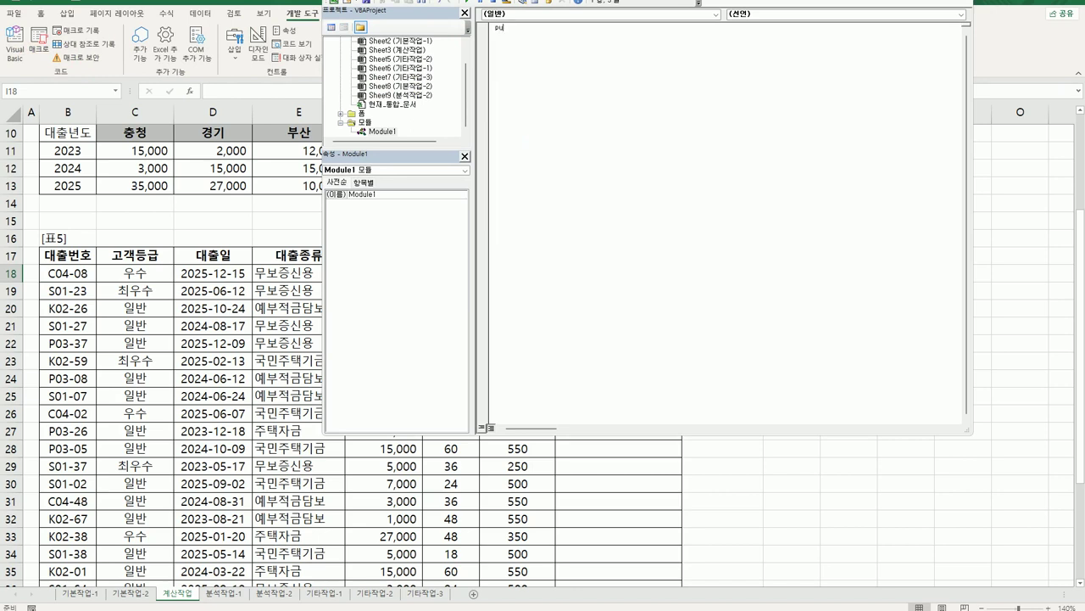
pyautogui.write('blic function fn연이자(대출액, ㄱ기간)')
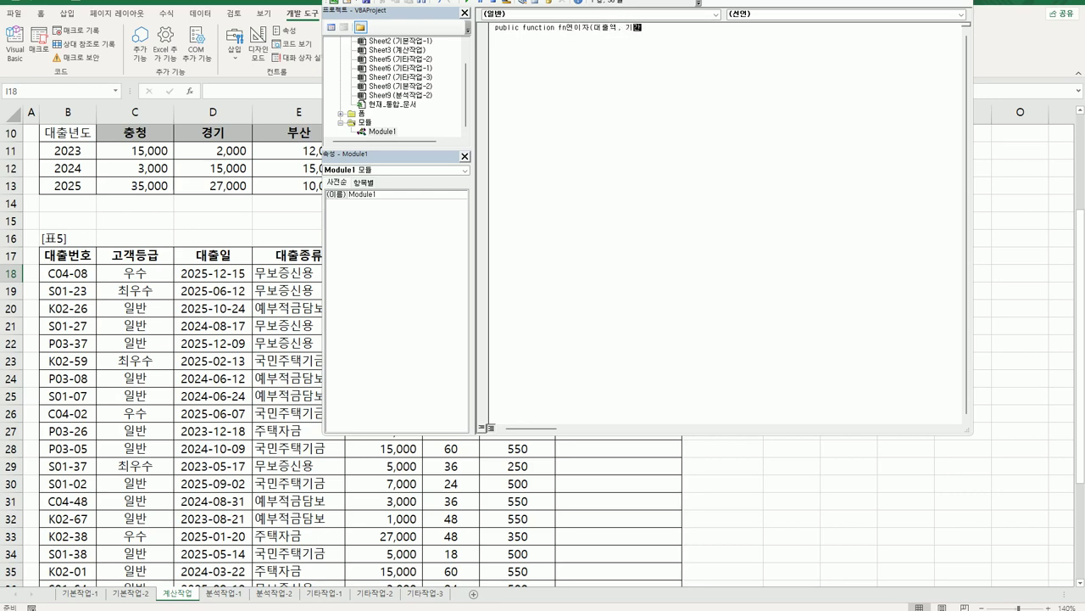
# Write the function's first branch so that fn연이자 equals 대출액 * 0.06 if 기간 is at least 20.
pyautogui.press('Return')
pyautogui.press('Tab')
pyautogui.write('if 기간 >=20 ')
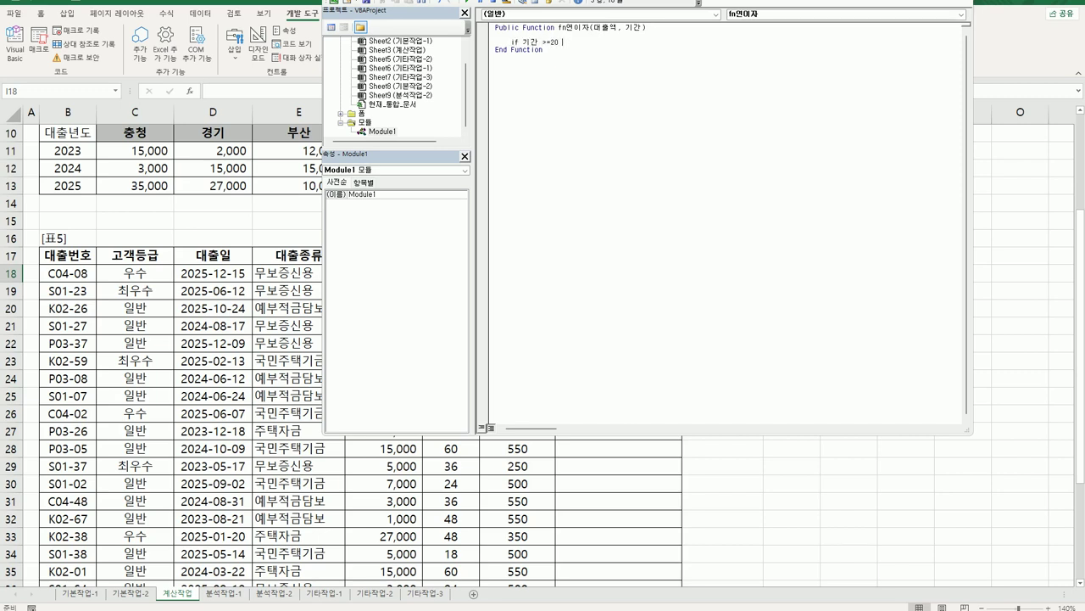
pyautogui.write('Then')
pyautogui.press('Return')
pyautogui.write('fn연이자 =')
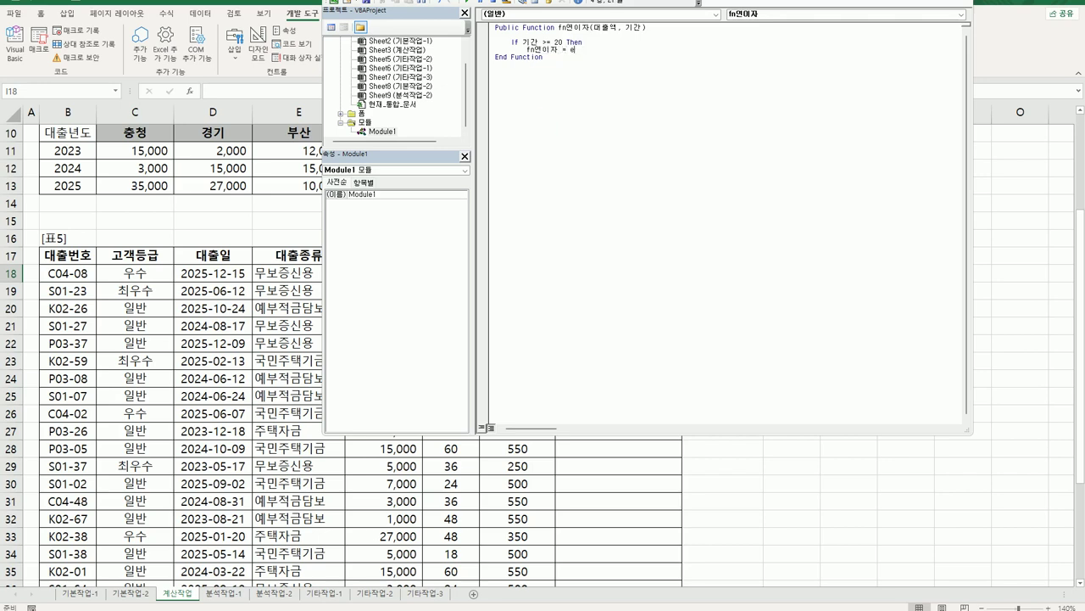
pyautogui.write(' 대출ㅇ')
pyautogui.write('액 +')
pyautogui.write(' 0.06')
pyautogui.press('Return')
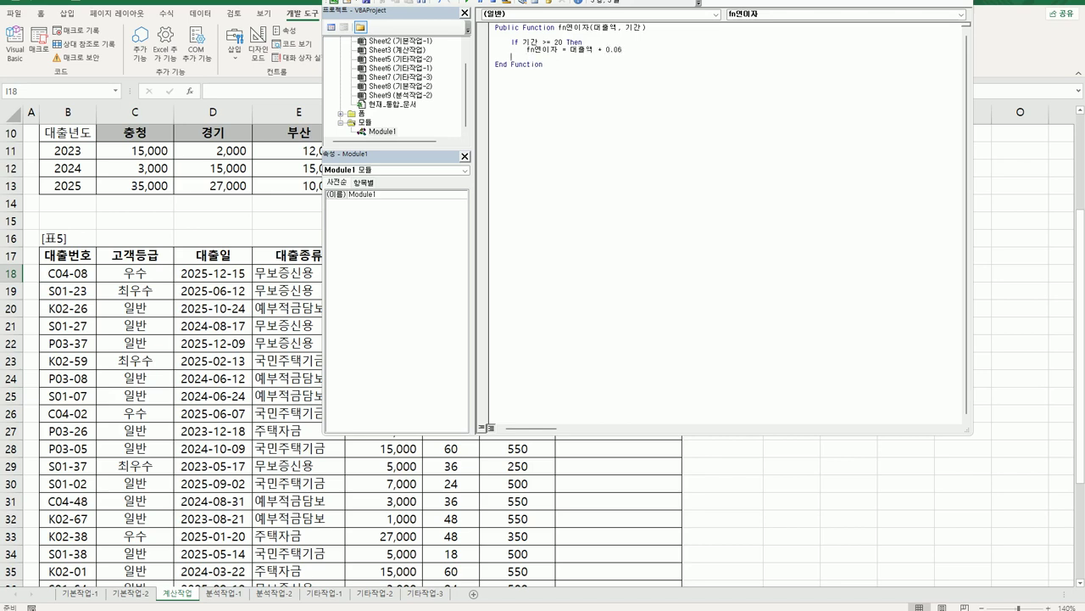
# Add an Else branch assigning 대출액 * 0.07 to fn연이자, close the block with End If, and return to the worksheet.
pyautogui.write('else')
pyautogui.press('Return')
pyautogui.moveTo(511, 49); pyautogui.dragTo(622, 49)
pyautogui.hotkey('ctrl', 'c')
pyautogui.click(511, 64)
pyautogui.hotkey('ctrl', 'v')
pyautogui.press('BackSpace')
pyautogui.write('7')
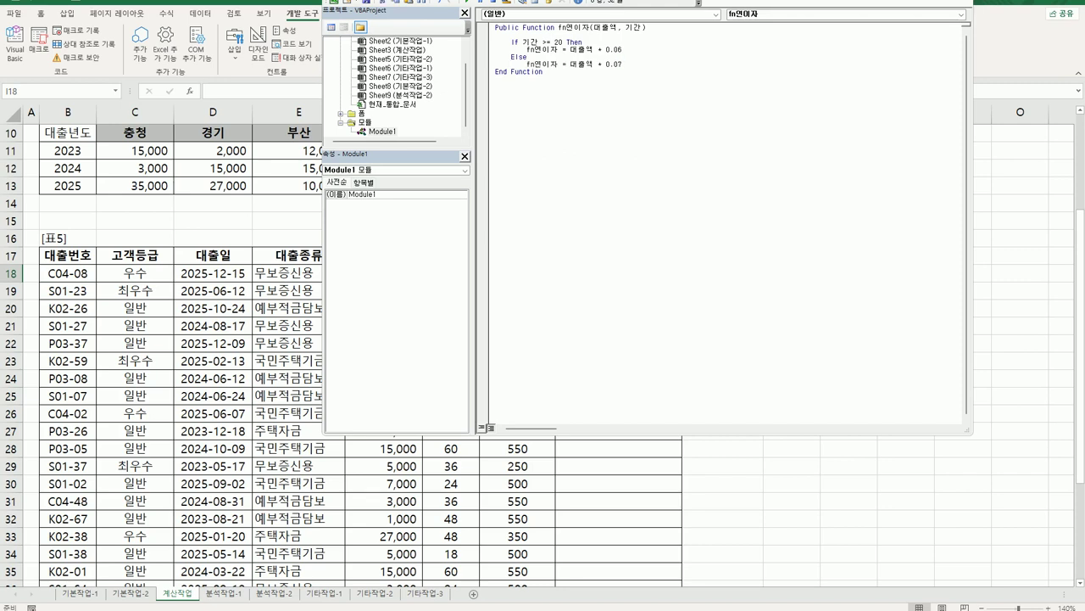
pyautogui.press('Return')
pyautogui.write('End If')
pyautogui.press('Return')
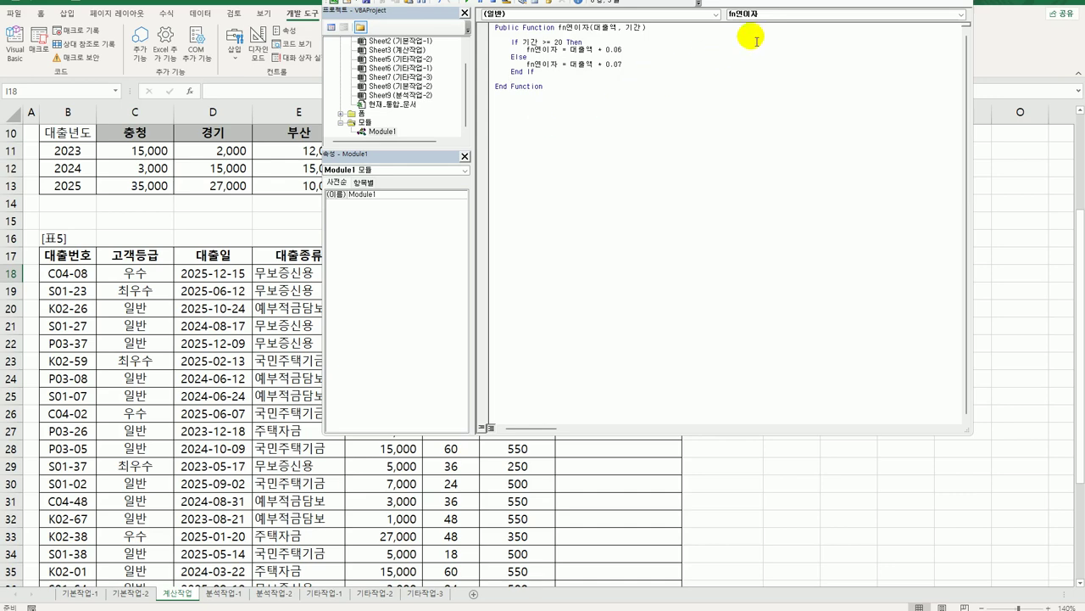
pyautogui.hotkey('alt', 'q')
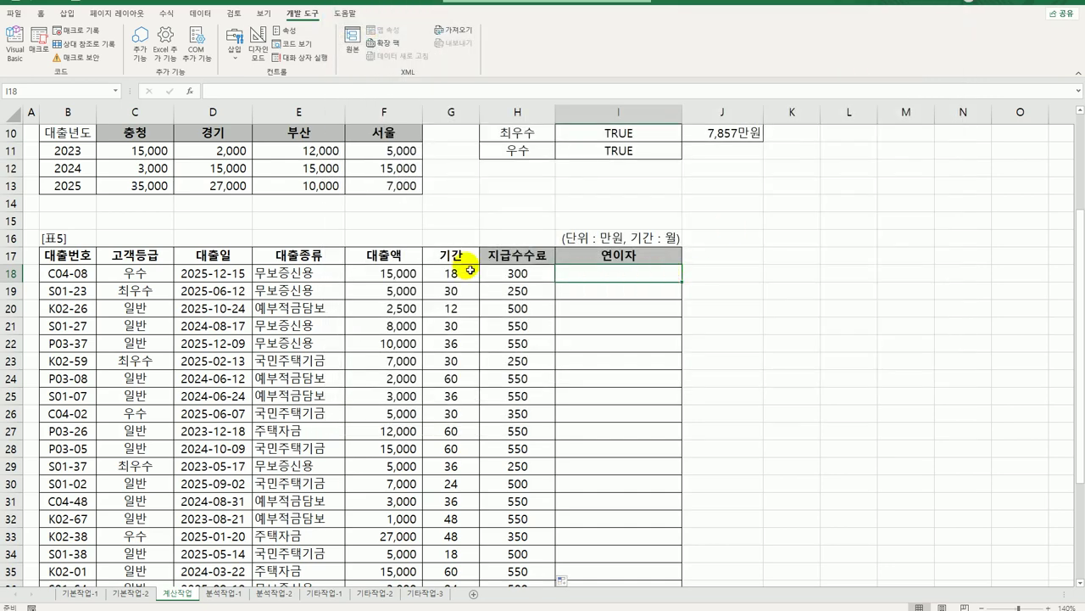
# Insert the user-defined function fn연이자 in I18 with F18 as 대출액 and G18 as 기간, and fill it down the 연이자 column.
pyautogui.click(192, 92)
pyautogui.click(759, 326)
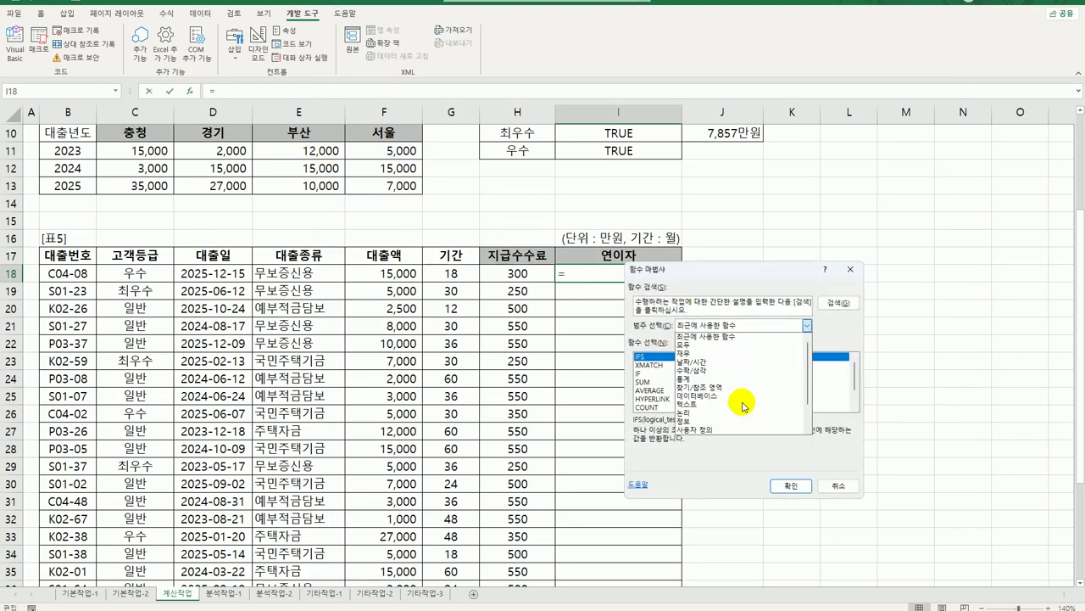
pyautogui.click(738, 430)
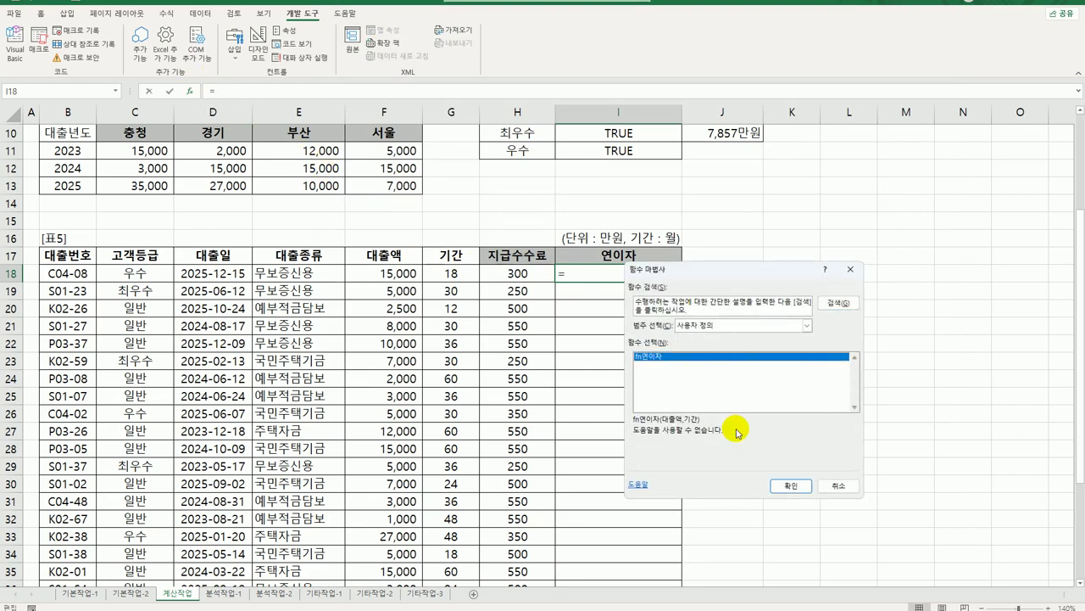
pyautogui.click(784, 486)
pyautogui.click(397, 273)
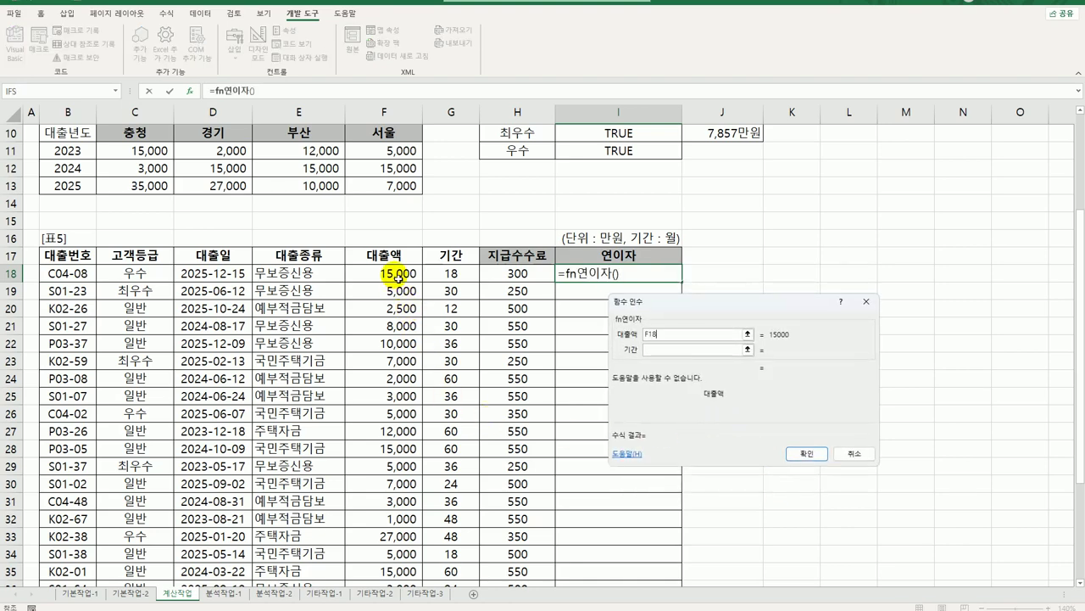
pyautogui.click(678, 349)
pyautogui.click(453, 274)
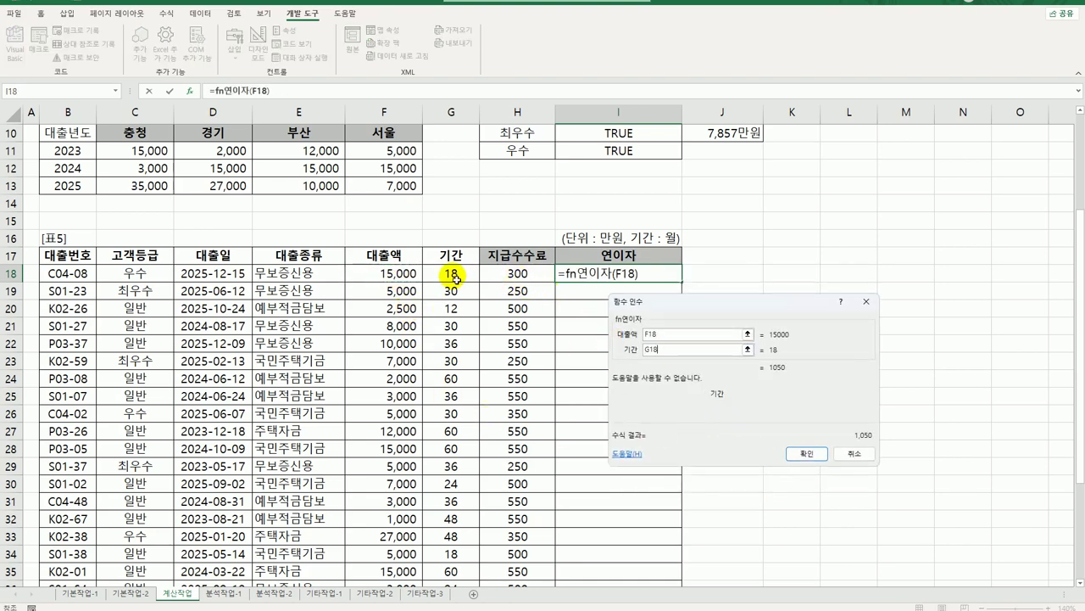
pyautogui.click(822, 459)
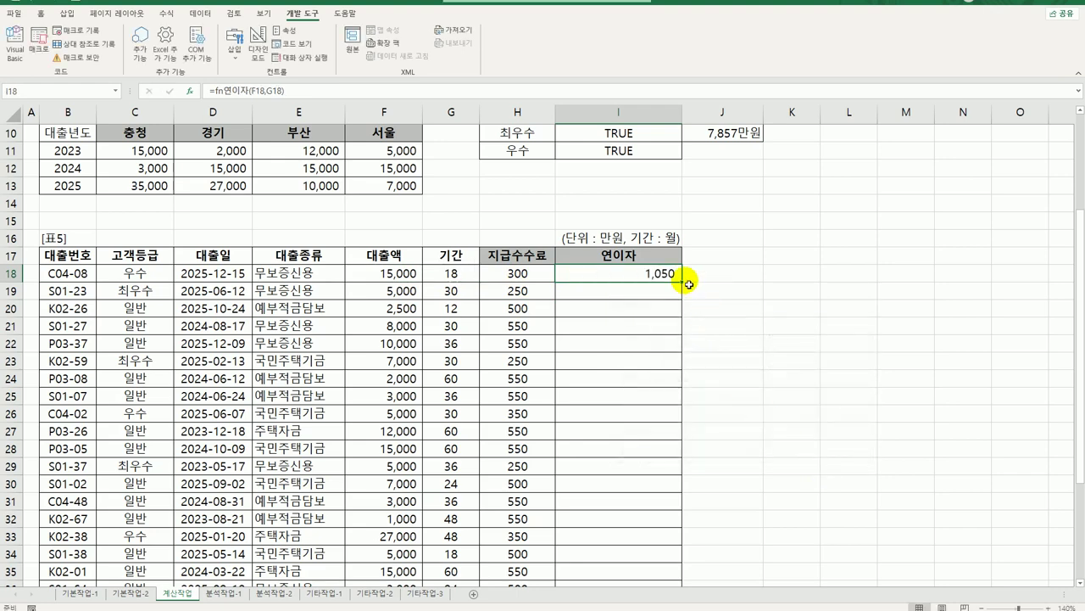
pyautogui.doubleClick(683, 283)
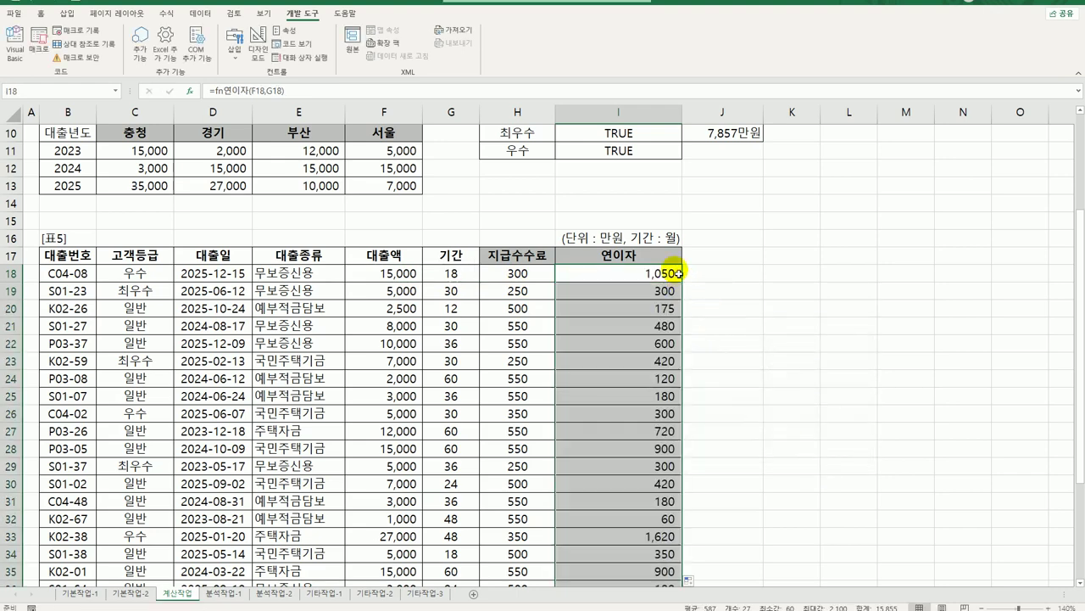
pyautogui.click(678, 273)
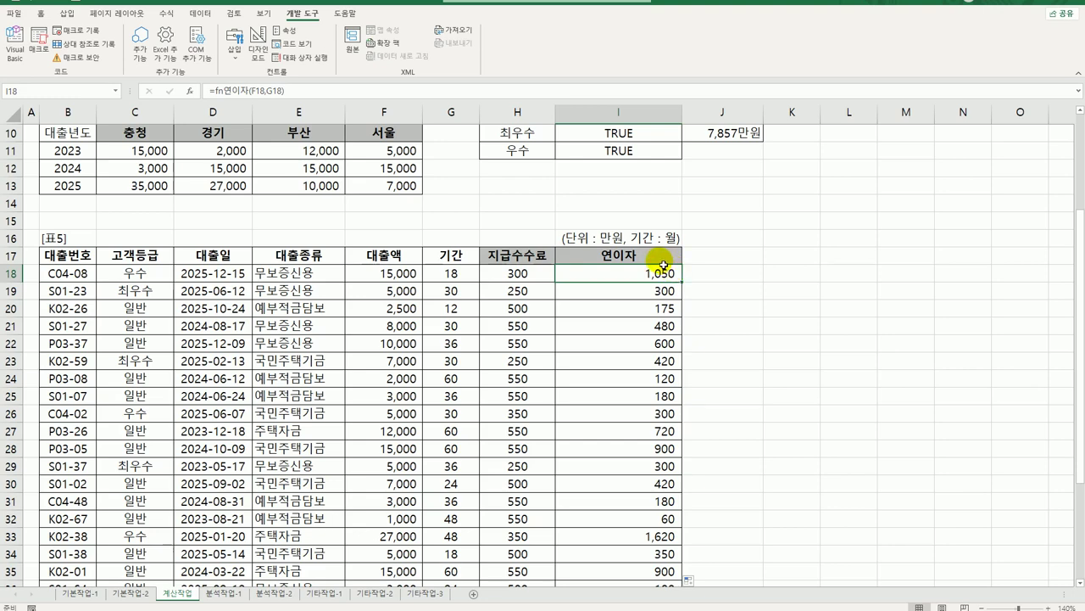
# Select cell A4 on the 분석작업-1 sheet.
pyautogui.click(240, 597)
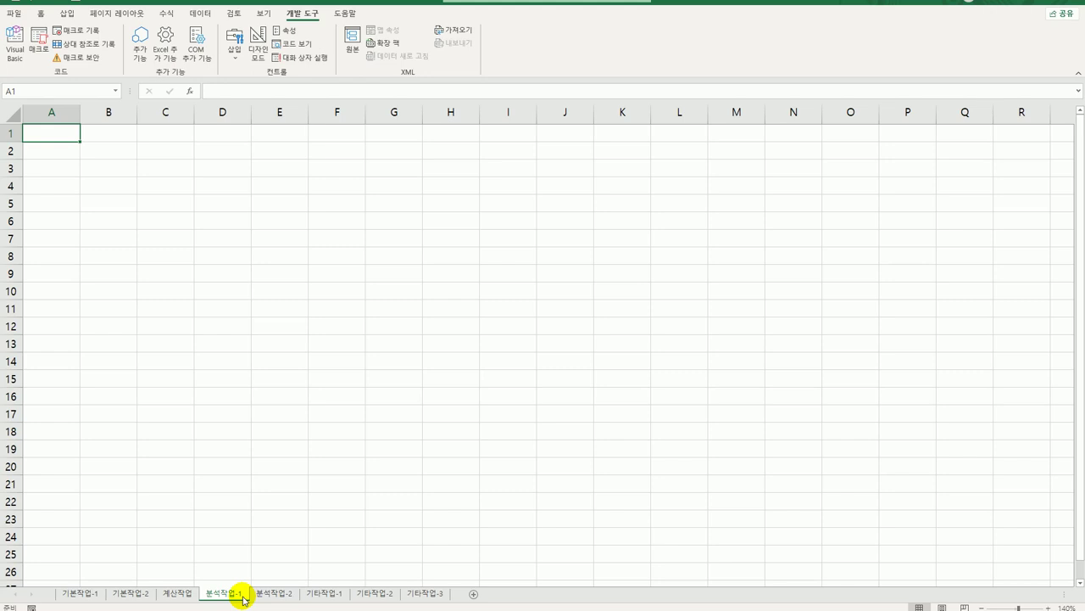
pyautogui.click(53, 183)
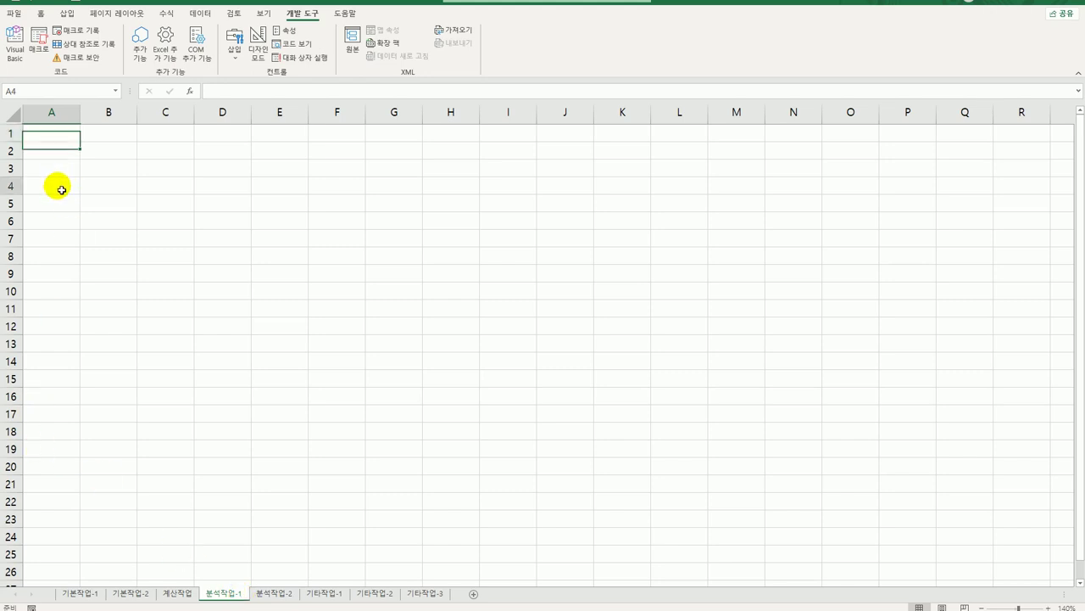
pyautogui.click(200, 13)
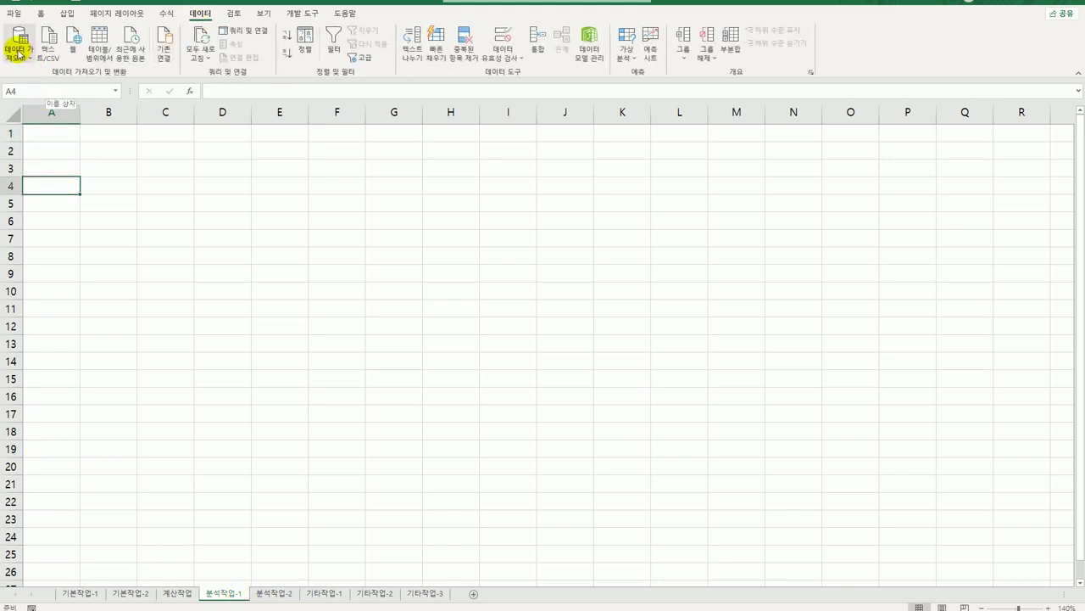
pyautogui.click(19, 48)
pyautogui.click(201, 15)
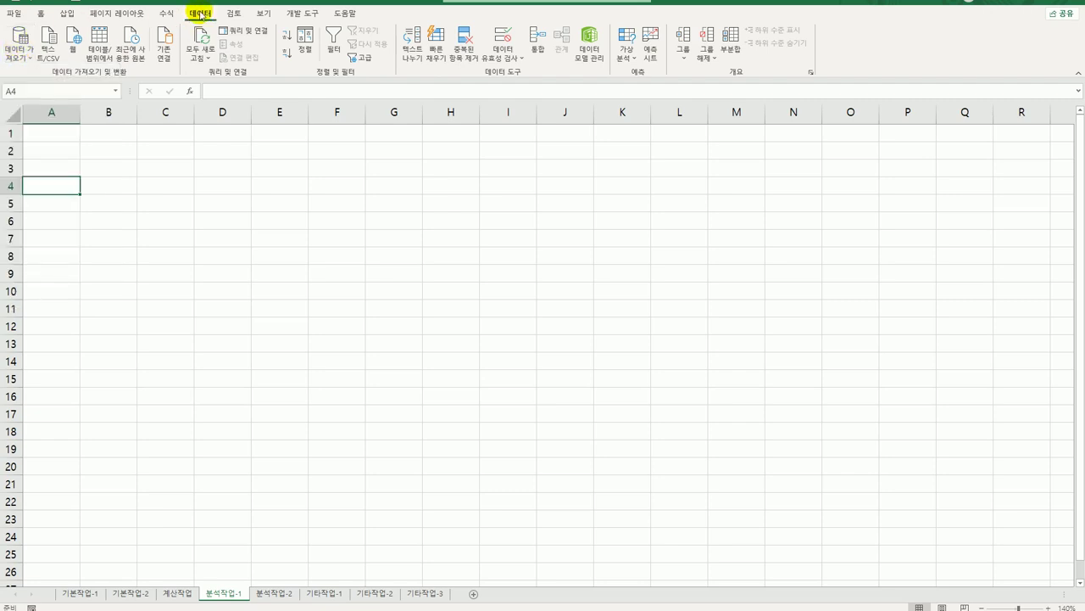
pyautogui.click(67, 14)
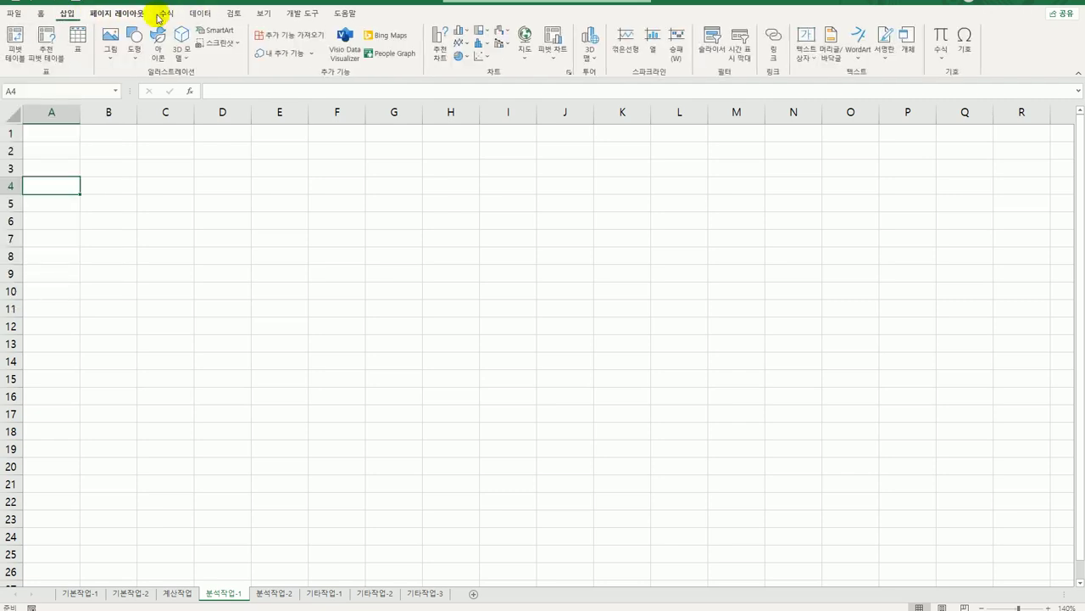
pyautogui.click(200, 15)
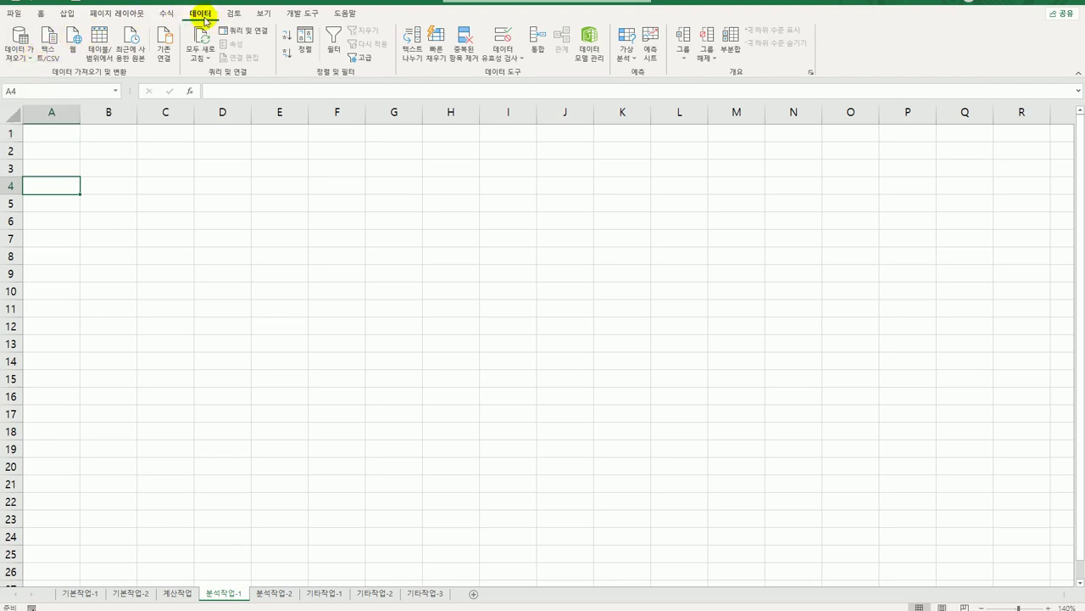
# Start a pivot table at A4 of the existing sheet, adding its data to the data model and using an external data source.
pyautogui.click(67, 15)
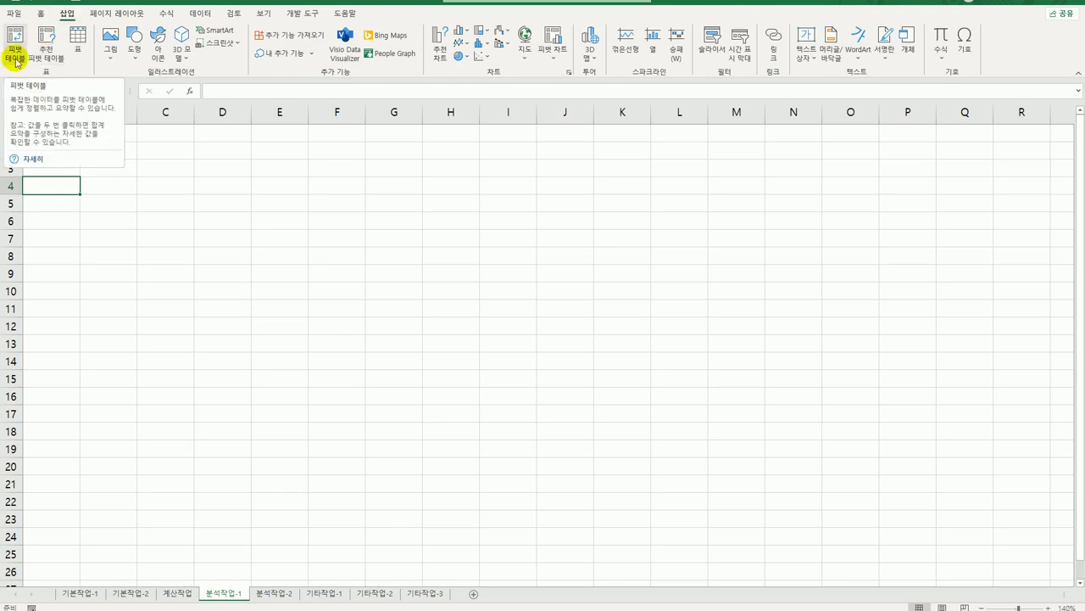
pyautogui.click(15, 51)
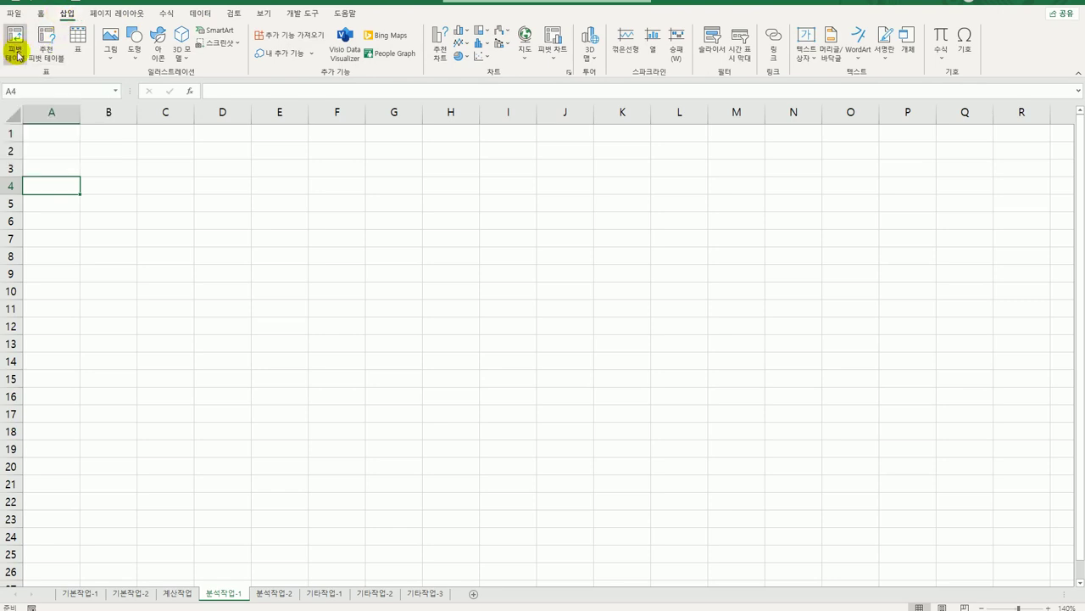
pyautogui.moveTo(700, 274); pyautogui.dragTo(356, 139)
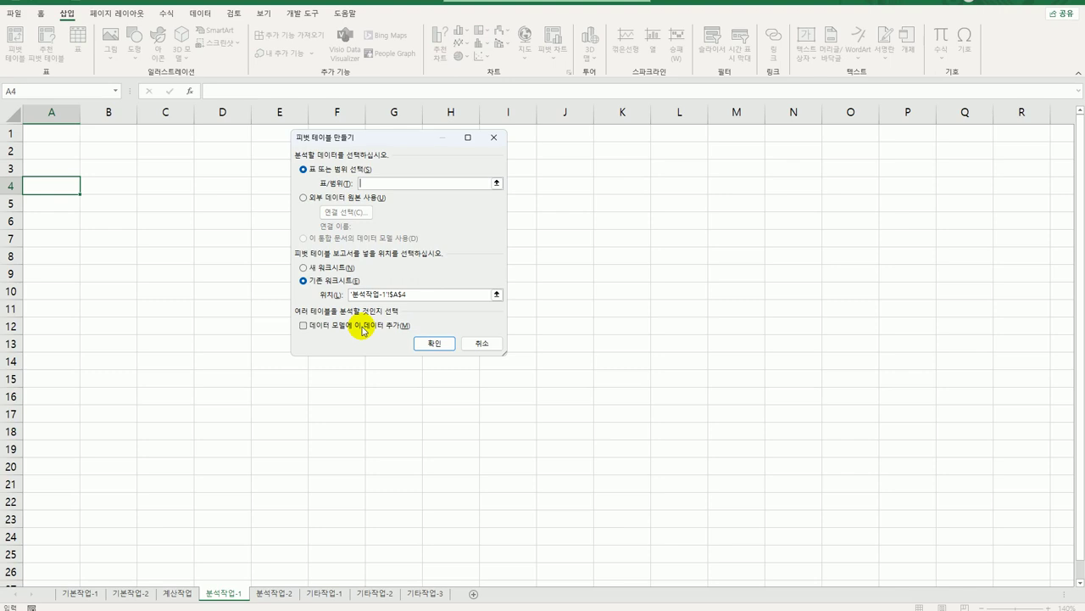
pyautogui.click(305, 326)
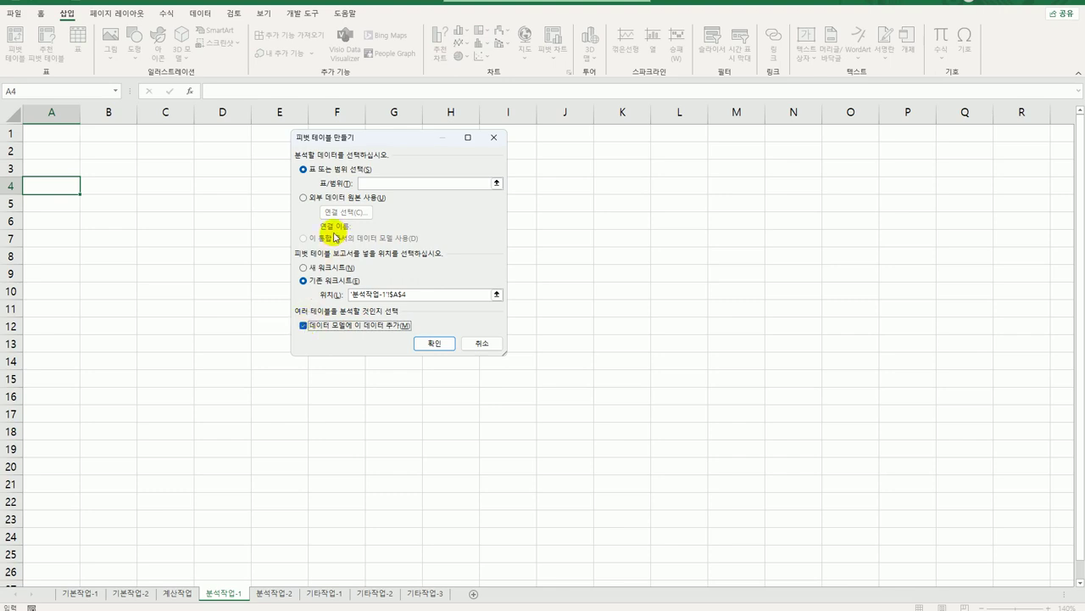
pyautogui.click(302, 198)
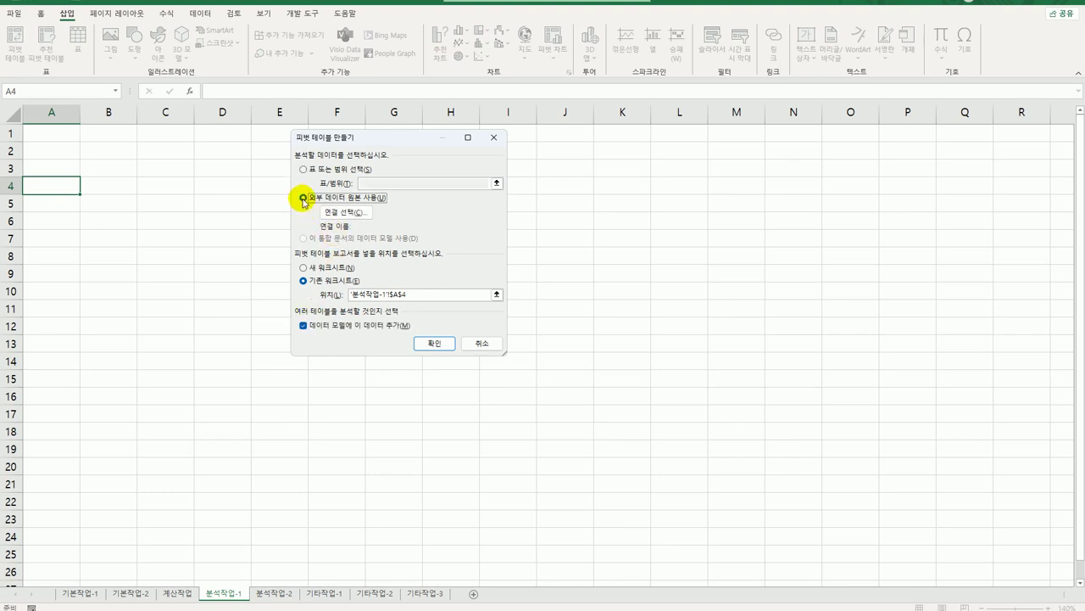
# Choose the 판매 CSV file in C:\컴활1급\1권_스프레드시트\기출변형문제 as the pivot table's connection.
pyautogui.click(346, 216)
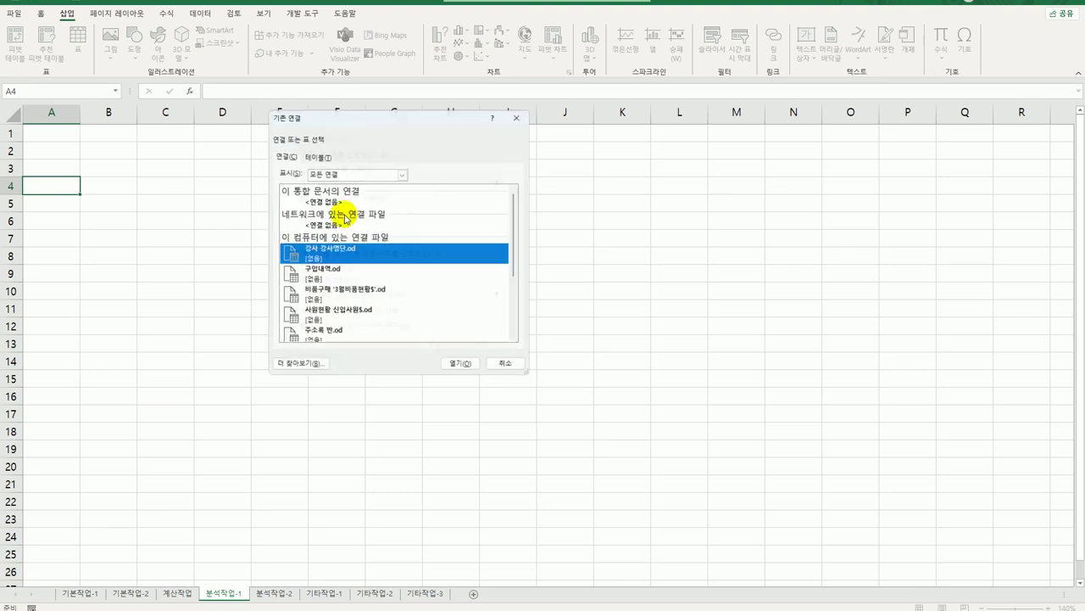
pyautogui.click(311, 371)
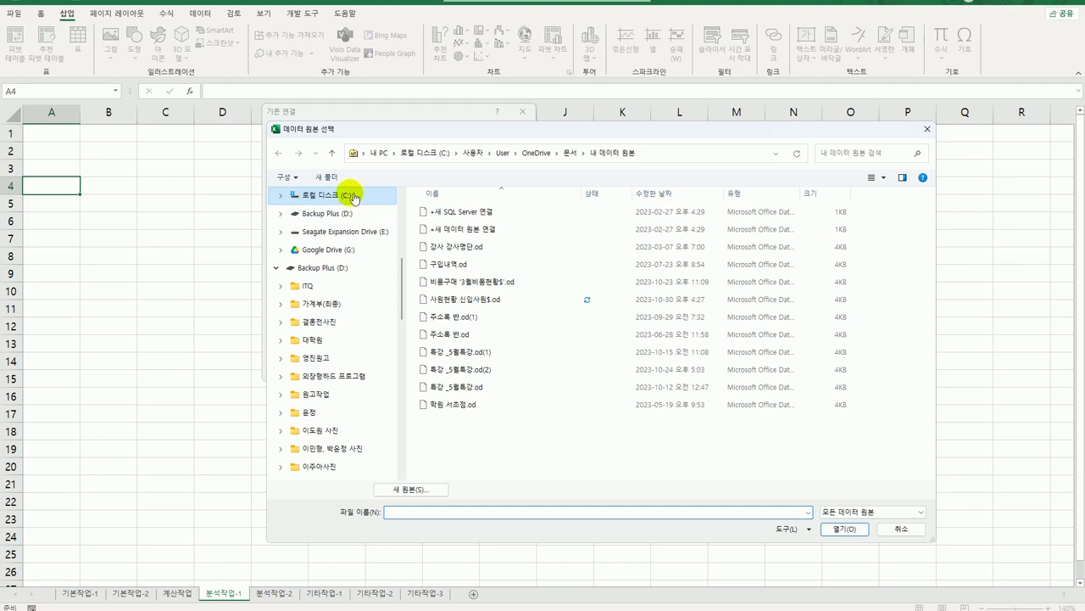
pyautogui.click(351, 194)
pyautogui.doubleClick(623, 297)
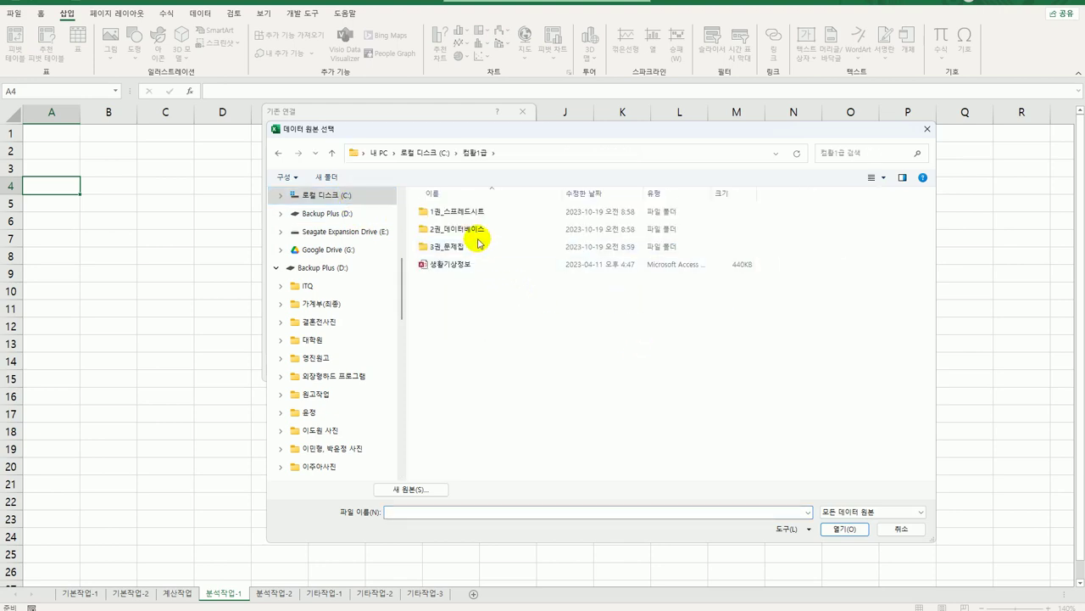
pyautogui.click(469, 216)
pyautogui.doubleClick(470, 217)
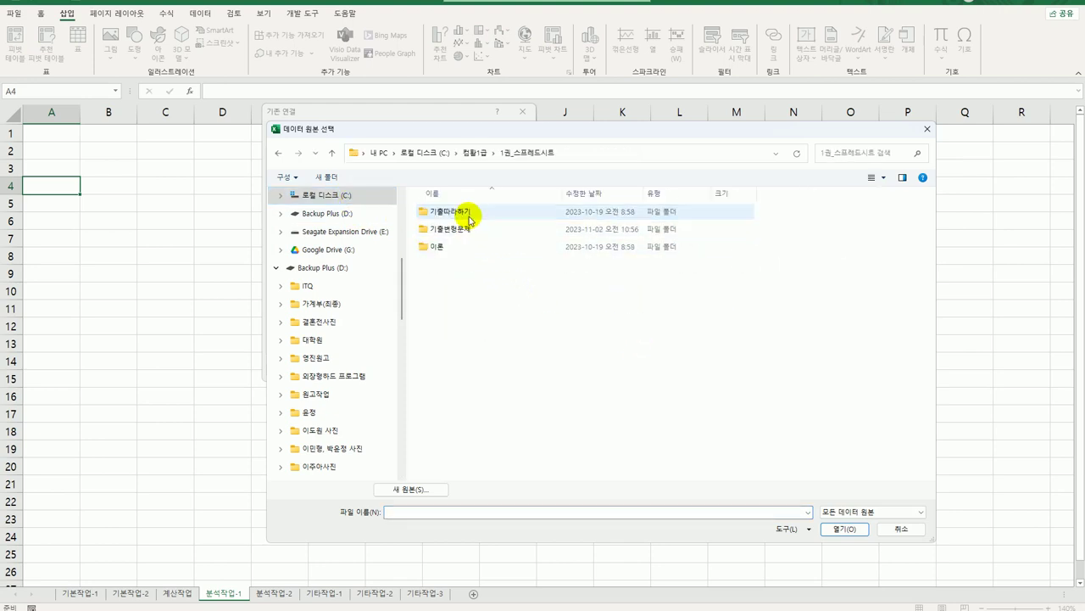
pyautogui.click(469, 231)
pyautogui.doubleClick(469, 230)
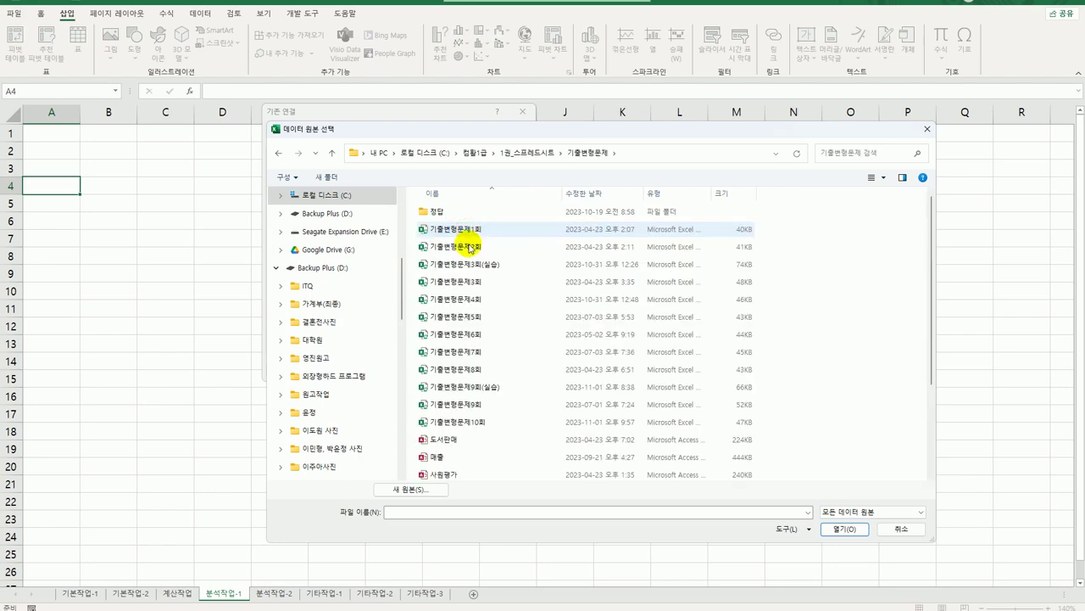
pyautogui.scroll(-3, 487, 373)
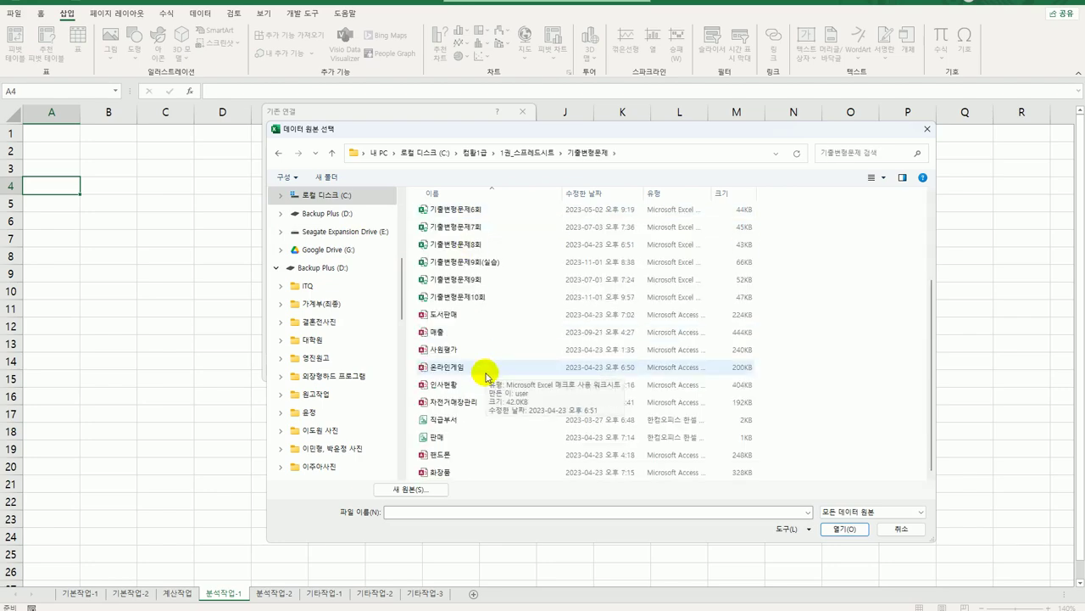
pyautogui.doubleClick(460, 438)
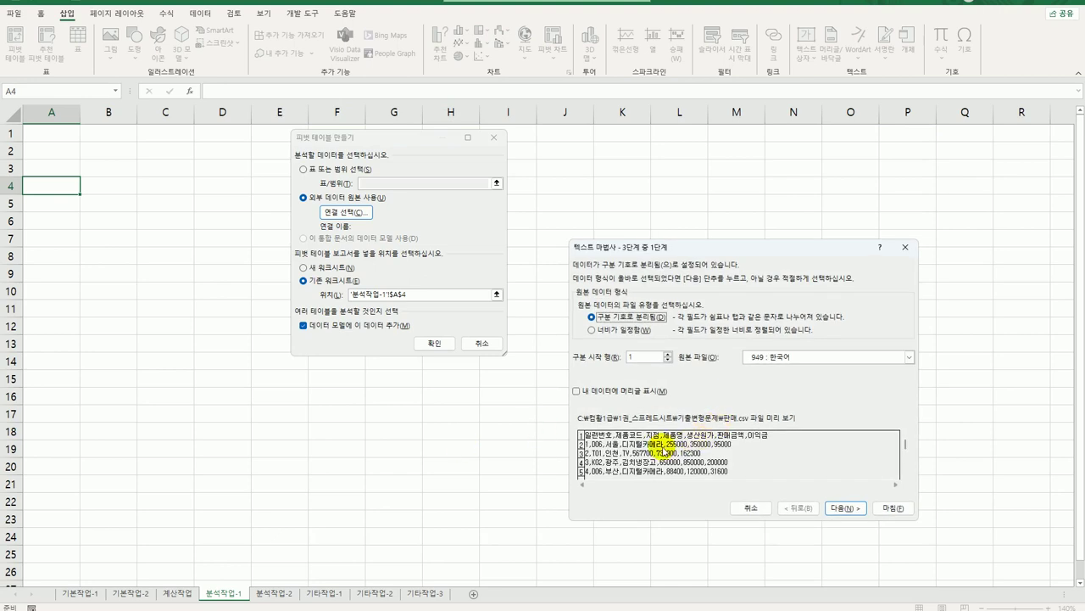
# Mark the imported text data as having headers and set comma instead of tab as its delimiter, continuing to the column format stage.
pyautogui.click(577, 392)
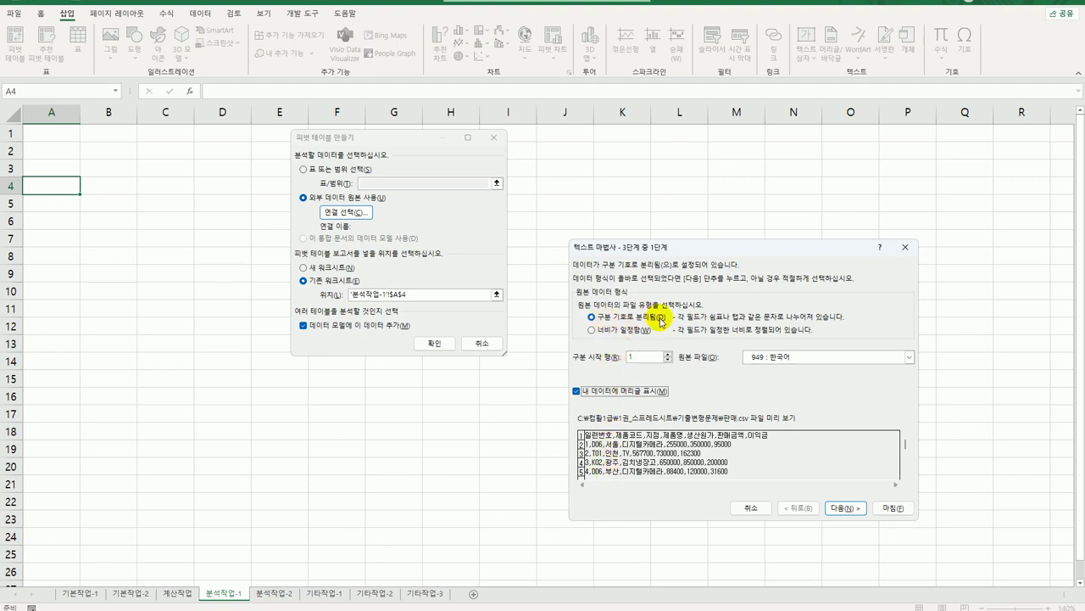
pyautogui.click(844, 509)
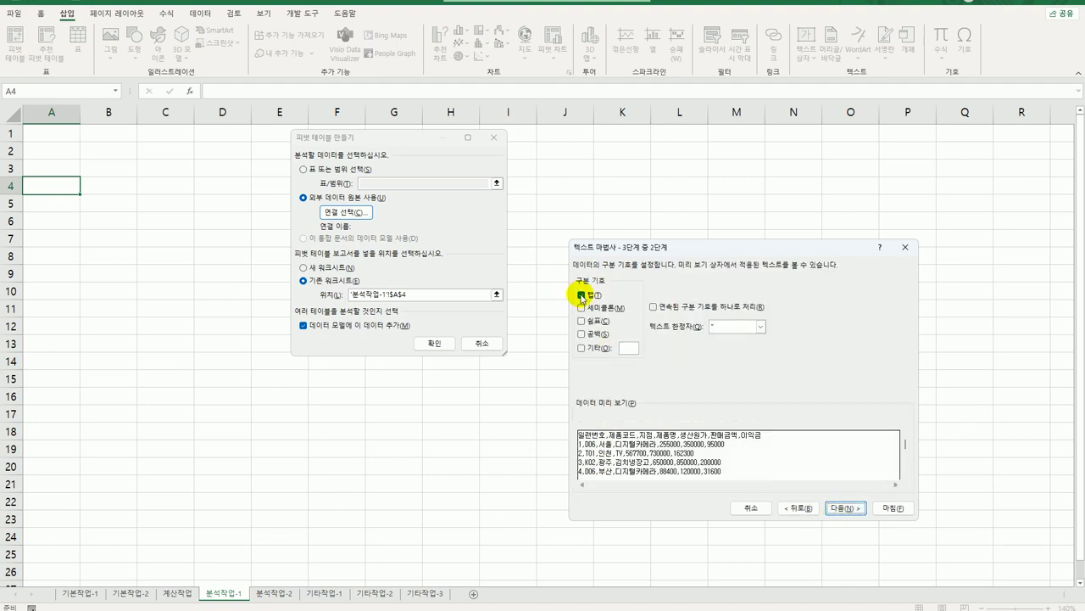
pyautogui.click(582, 294)
pyautogui.click(582, 321)
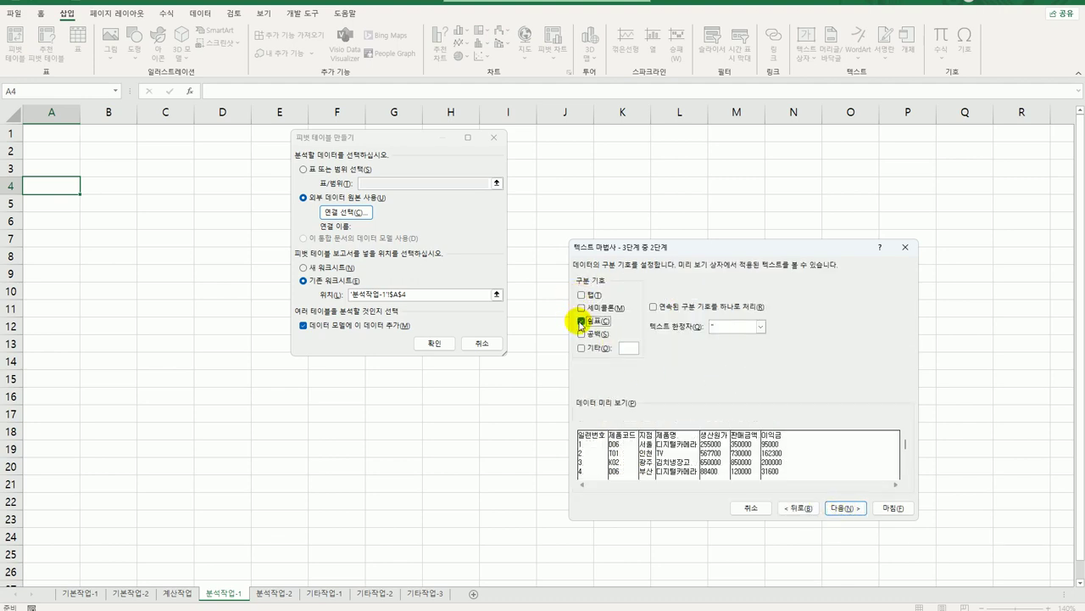
pyautogui.click(843, 508)
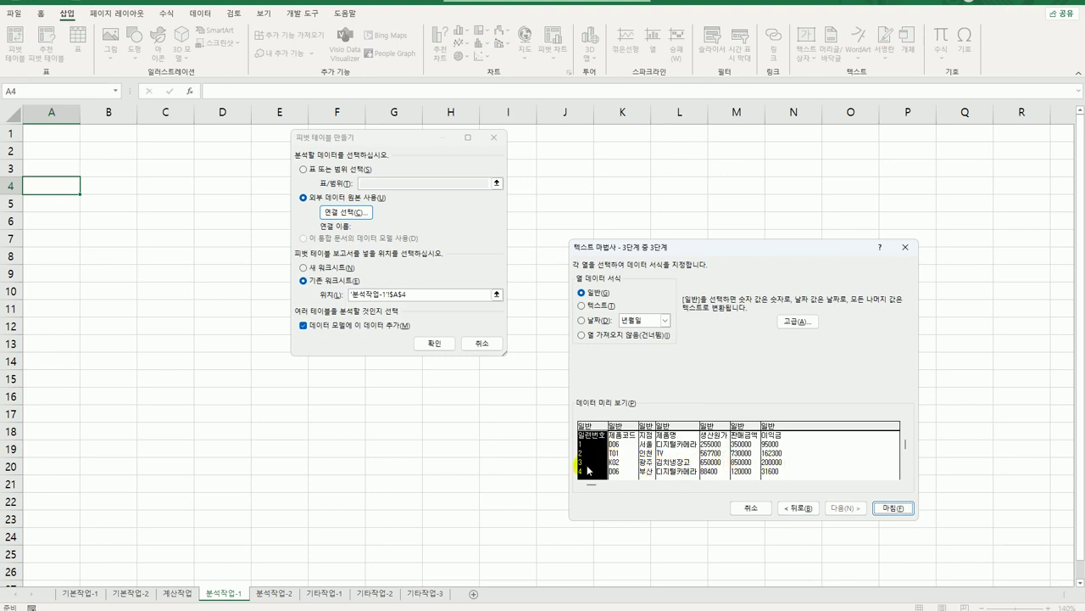
# Exclude the 일련번호 column from the text import, finish the import, and create the pivot table at A4.
pyautogui.click(584, 336)
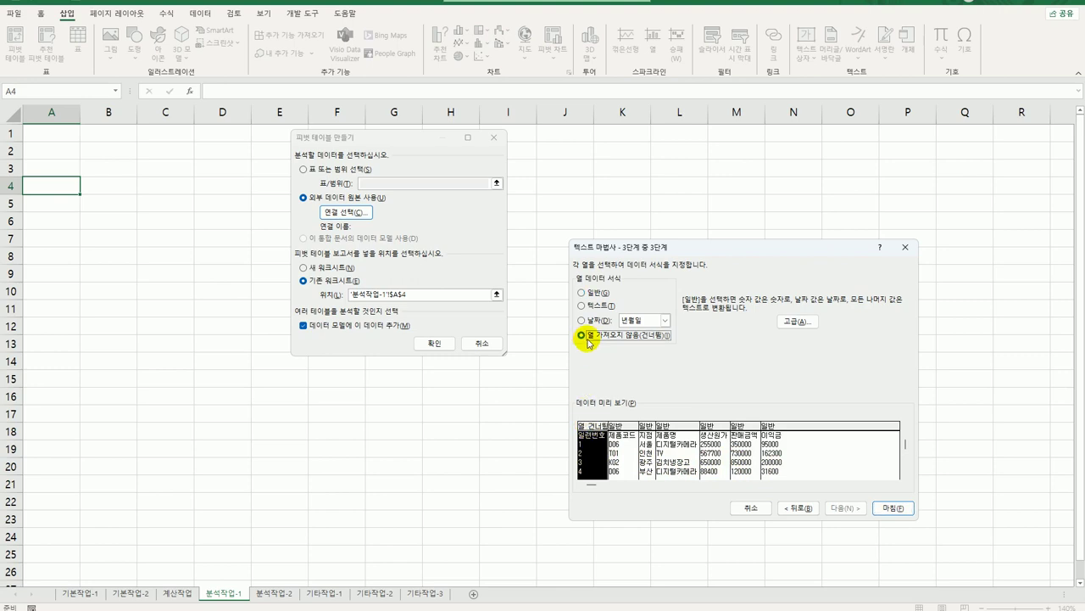
pyautogui.click(900, 508)
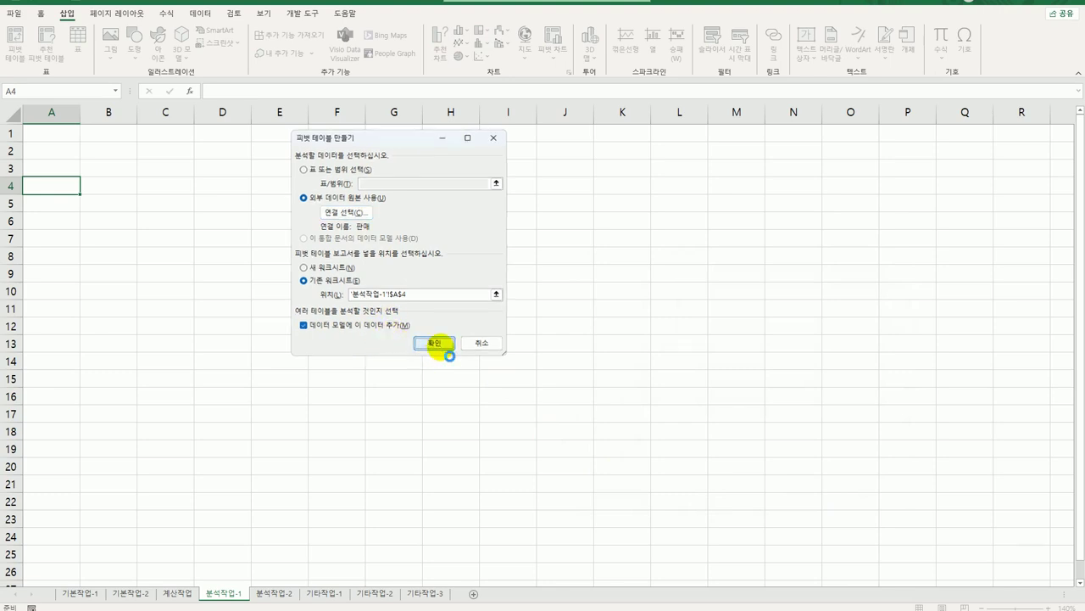
pyautogui.click(445, 346)
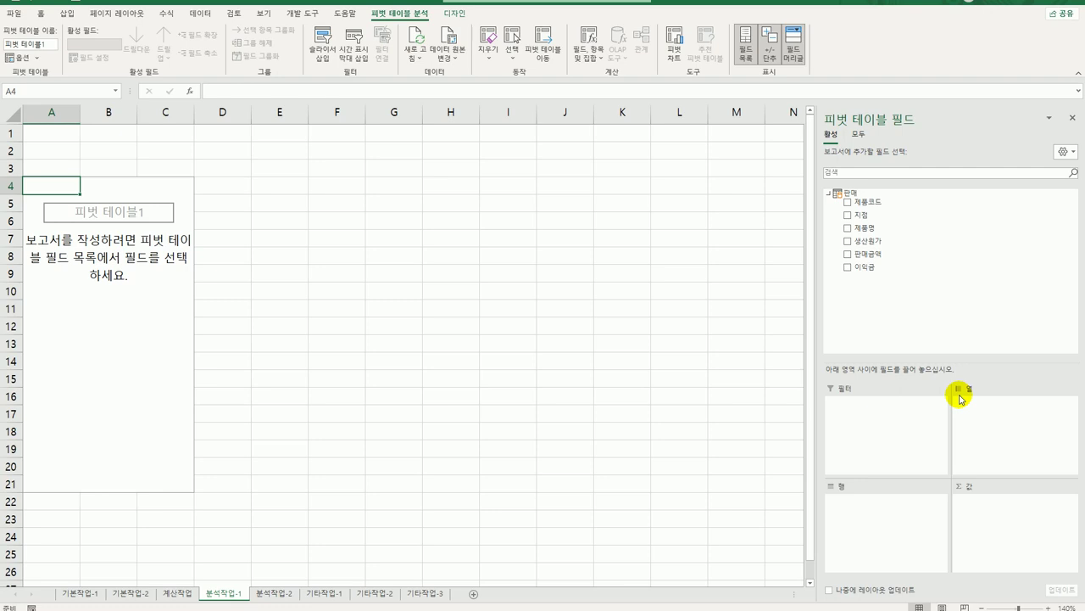
# Place 제품코드 in the pivot table's filter area, 지점 in the rows, and 제품명 in the columns.
pyautogui.moveTo(882, 204); pyautogui.dragTo(888, 424)
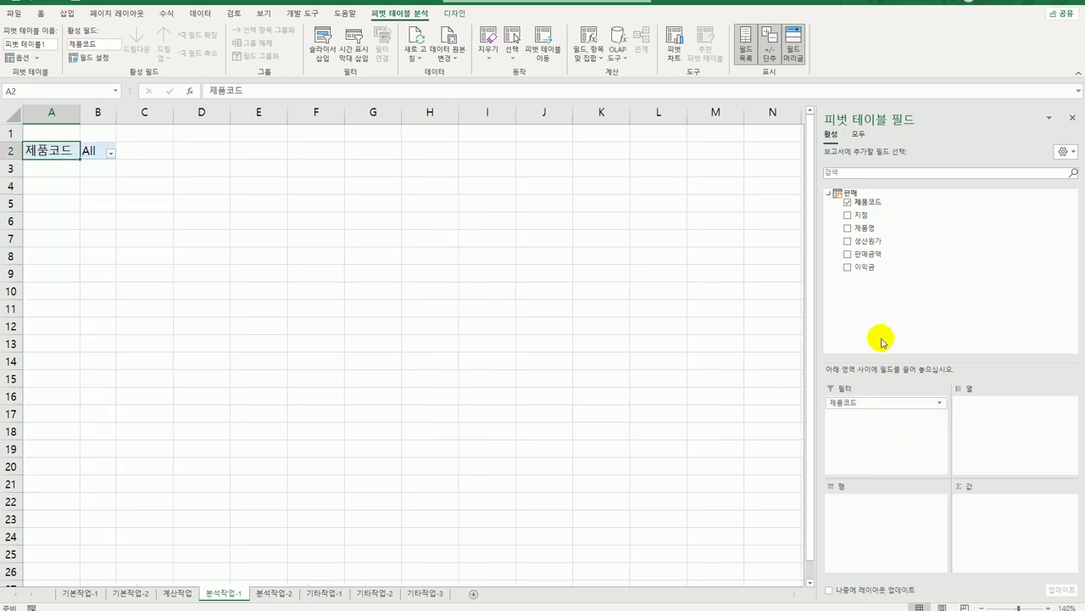
pyautogui.moveTo(899, 222); pyautogui.dragTo(895, 528)
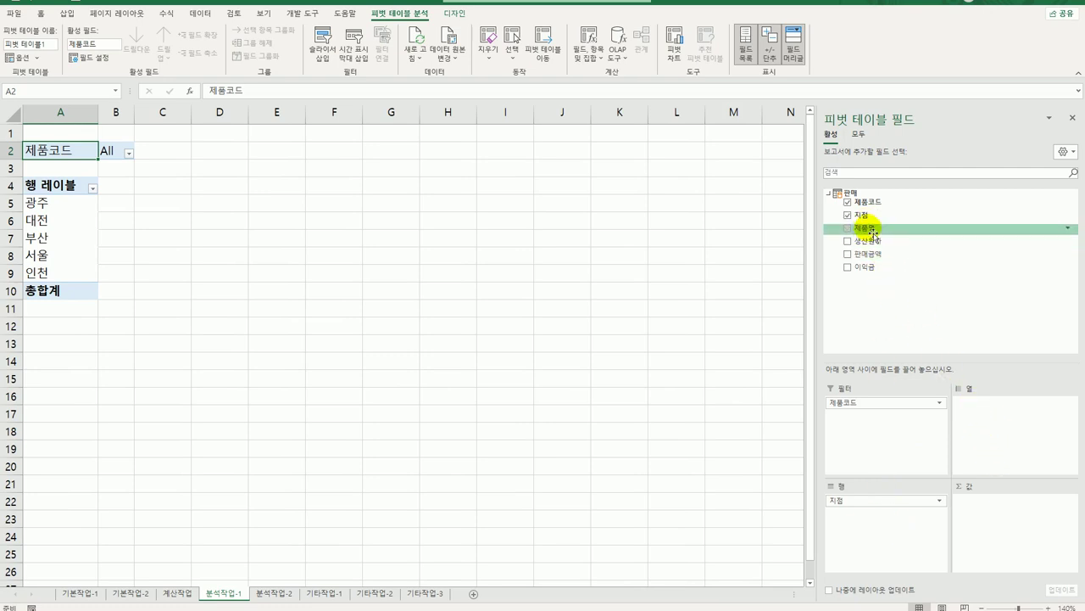
pyautogui.moveTo(865, 227); pyautogui.dragTo(972, 448)
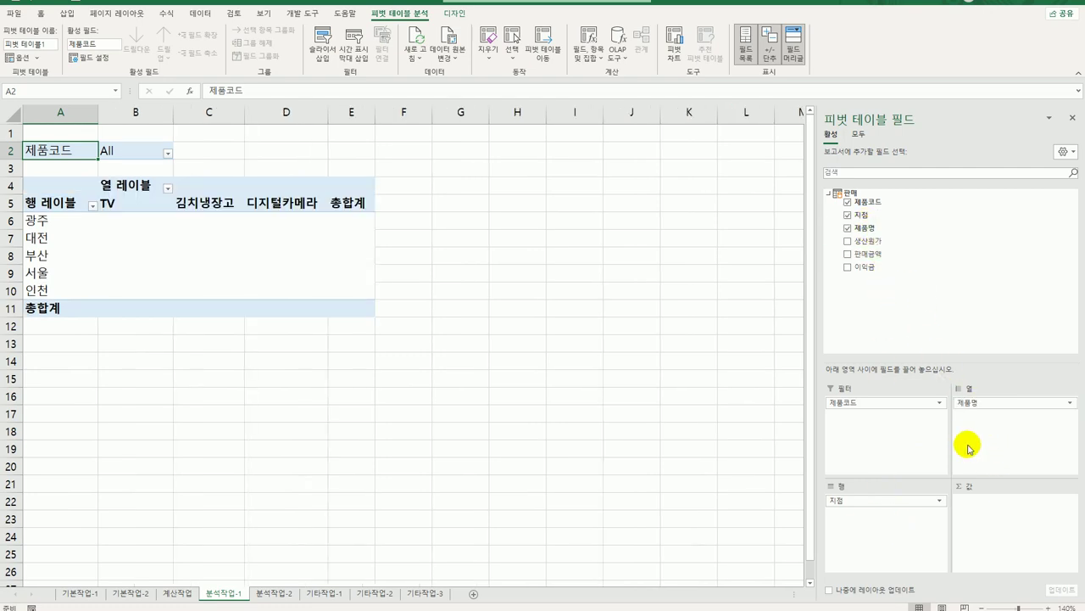
# Add 생산원가, 판매금액 and 이익금 to the pivot table's values area, in that order.
pyautogui.moveTo(896, 241); pyautogui.dragTo(980, 487)
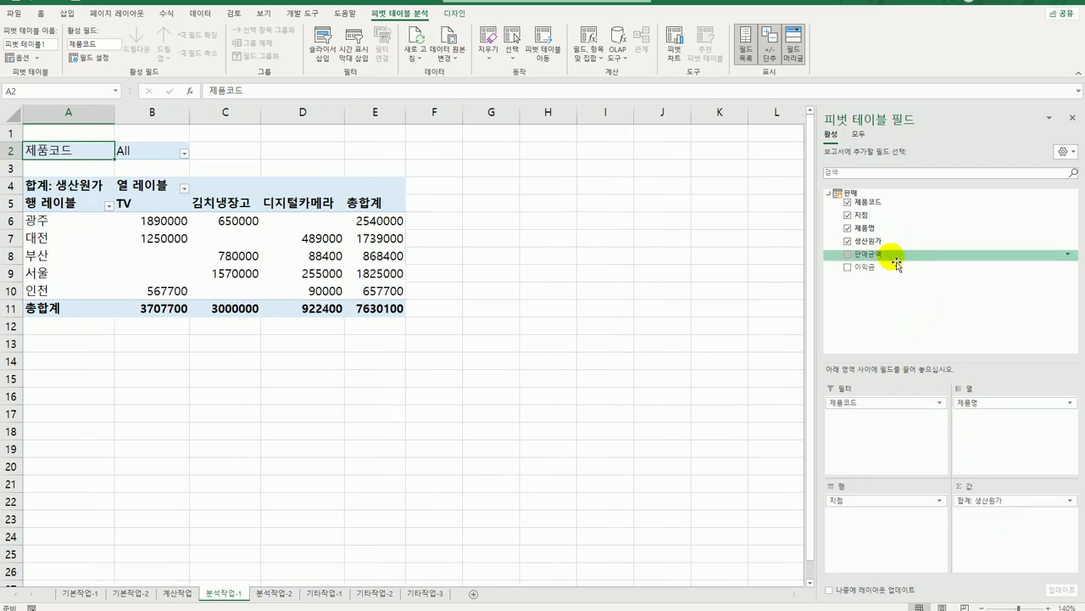
pyautogui.moveTo(896, 262); pyautogui.dragTo(996, 547)
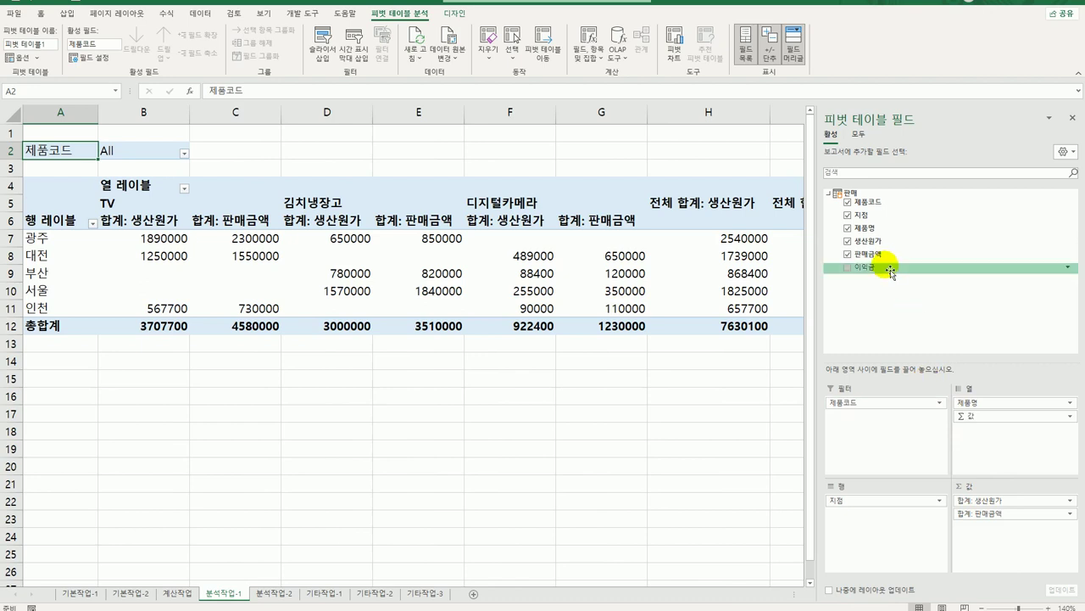
pyautogui.moveTo(891, 269); pyautogui.dragTo(993, 528)
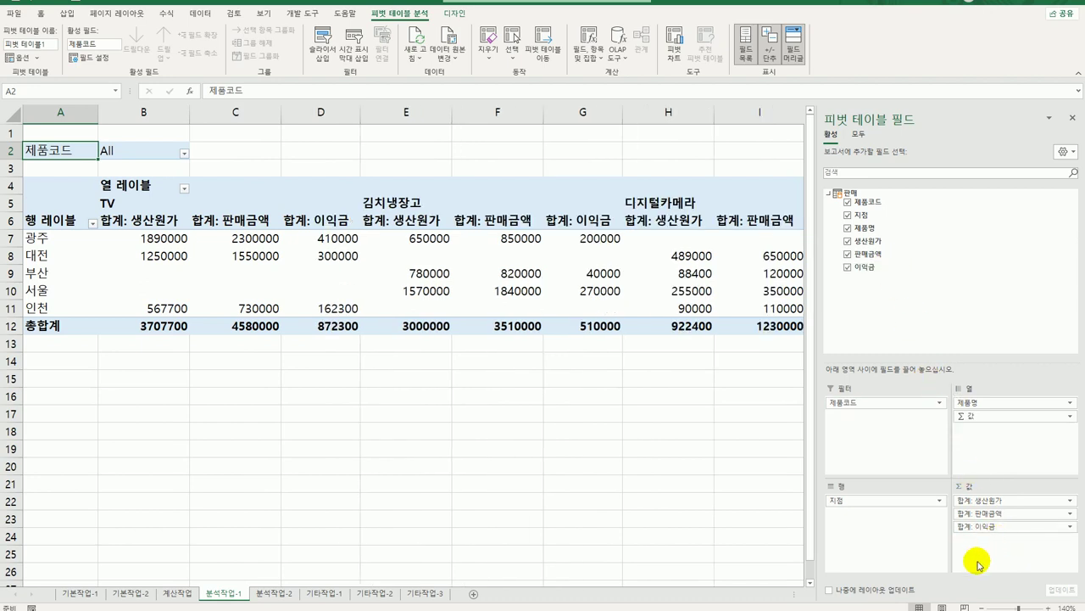
# Show the pivot table in tabular form and move the Σ 값 field from the columns to the rows, below 지점.
pyautogui.click(447, 16)
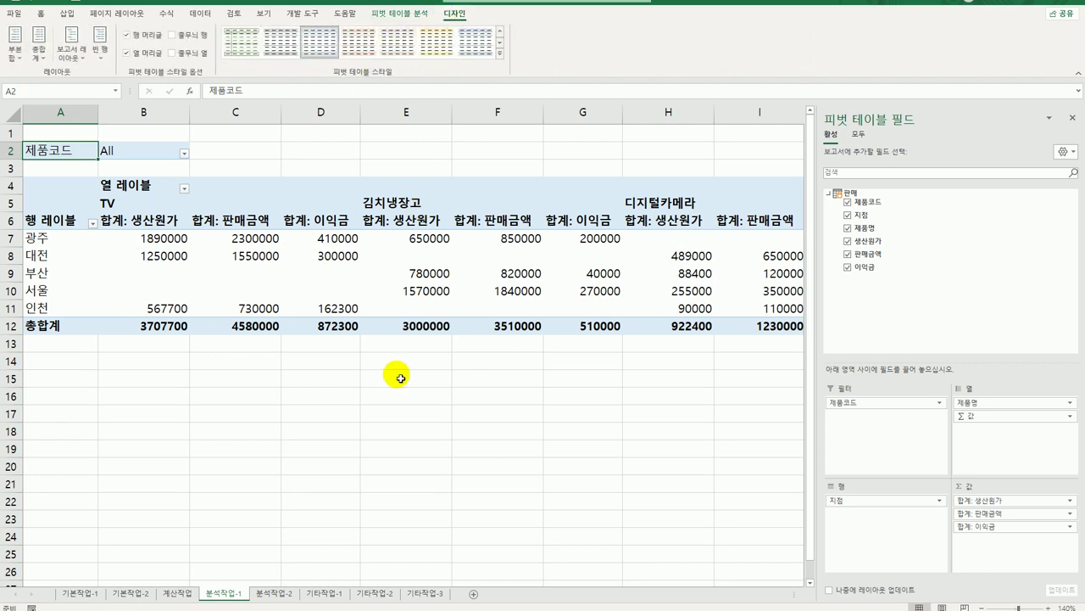
pyautogui.click(71, 44)
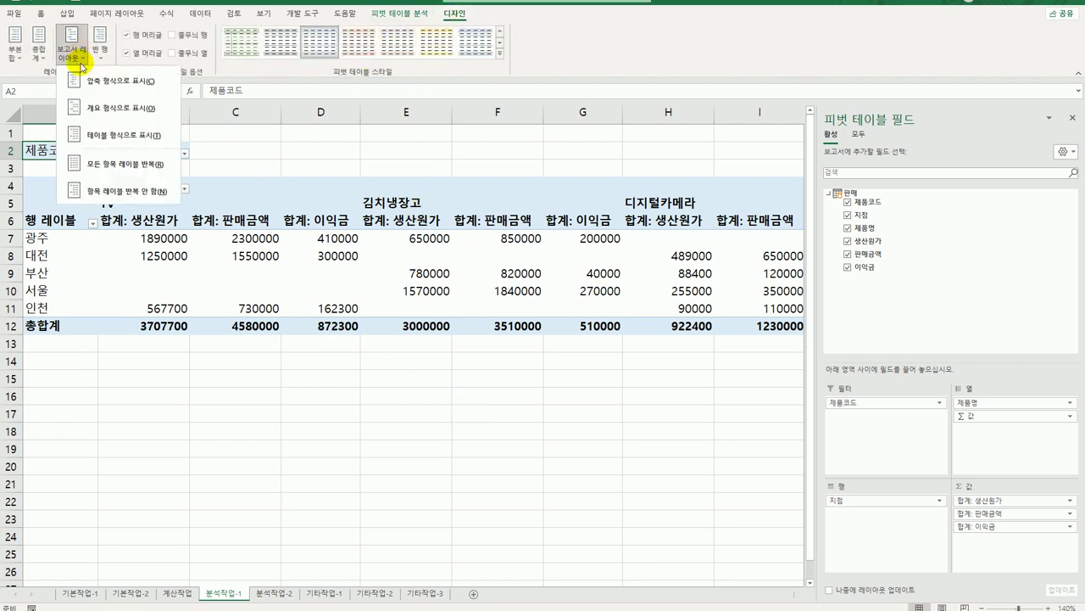
pyautogui.click(104, 141)
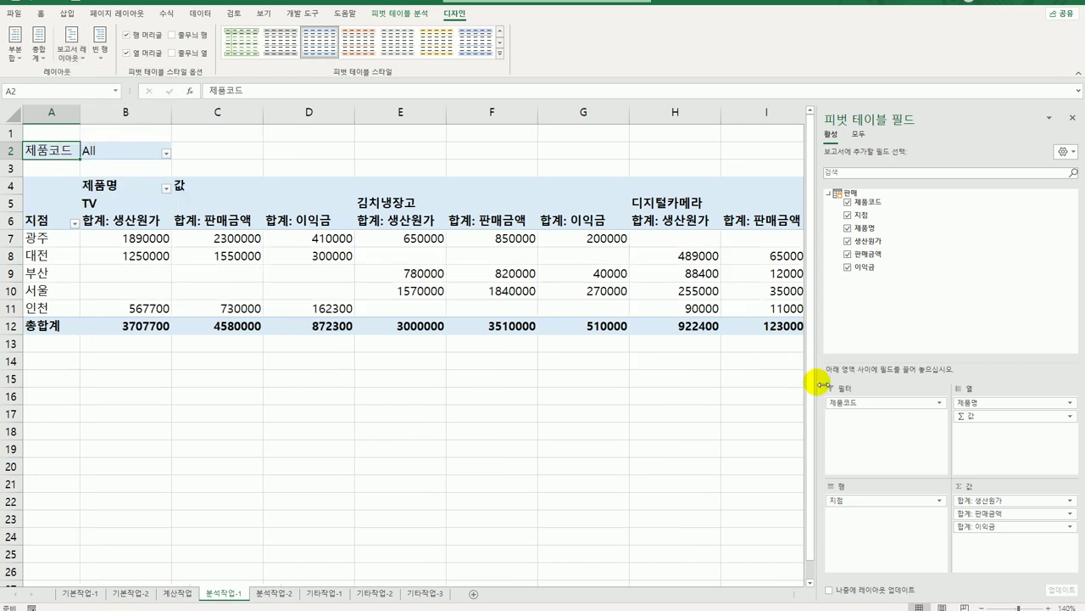
pyautogui.moveTo(965, 416); pyautogui.dragTo(895, 524)
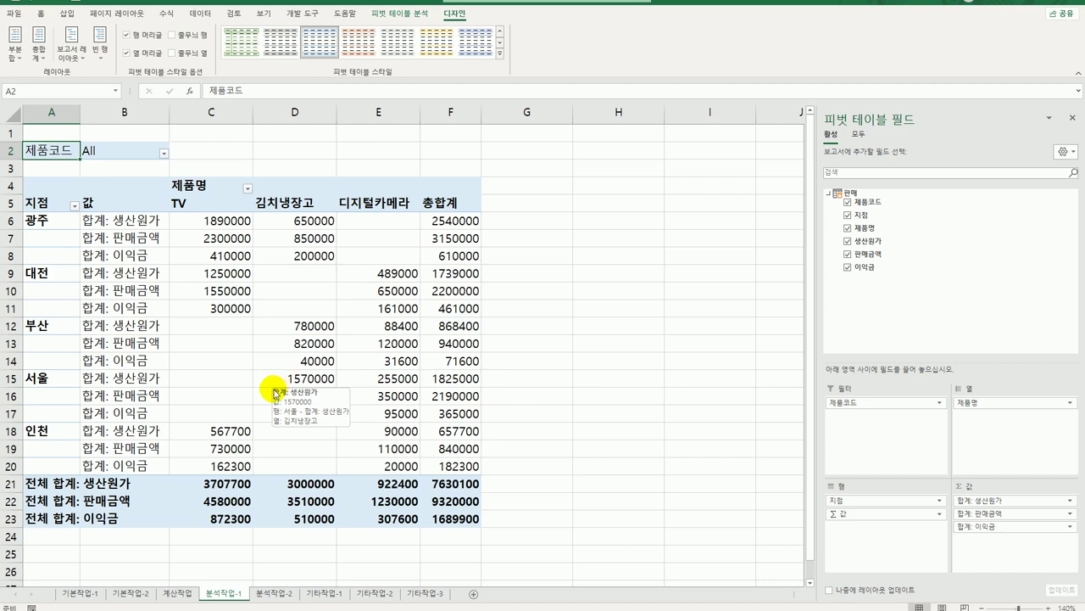
# Summarize the 생산원가 value field by average (평균) and format it as a number (숫자) with the 1000 separator.
pyautogui.click(139, 221)
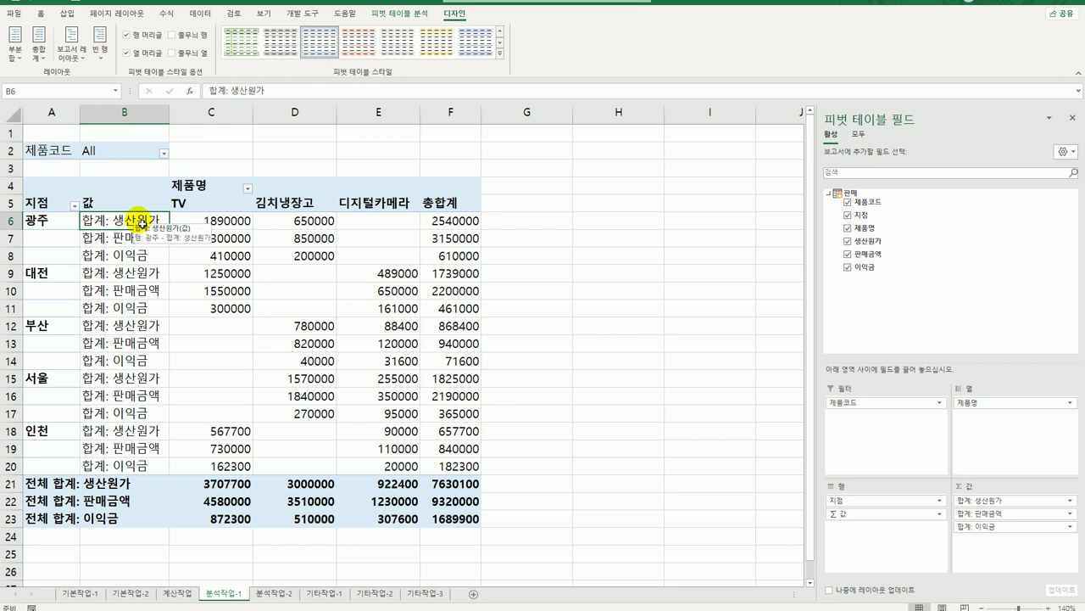
pyautogui.doubleClick(141, 223)
pyautogui.click(329, 272)
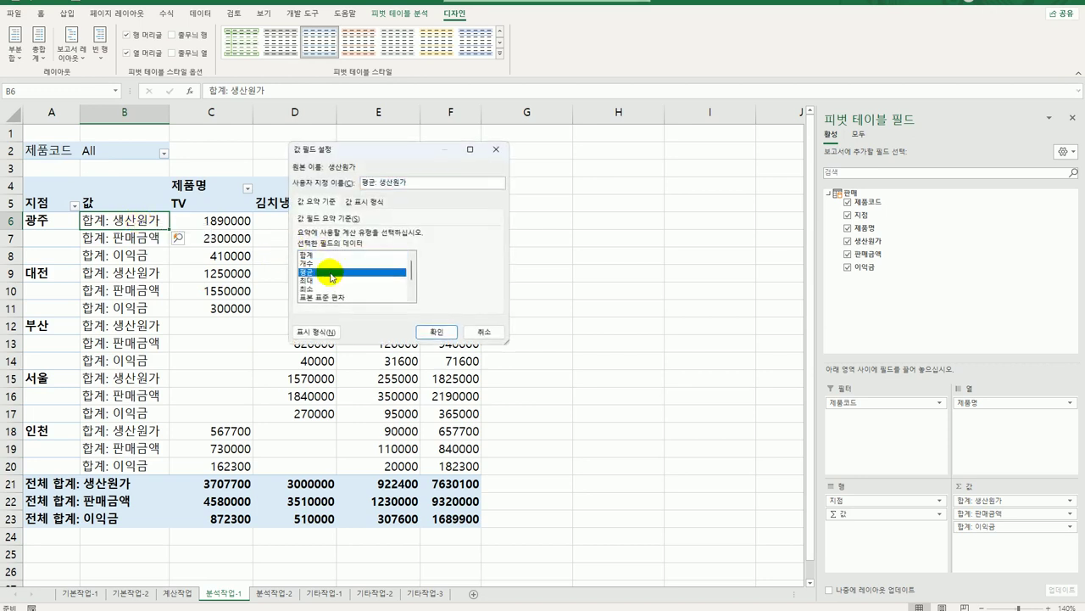
pyautogui.click(317, 333)
pyautogui.click(279, 153)
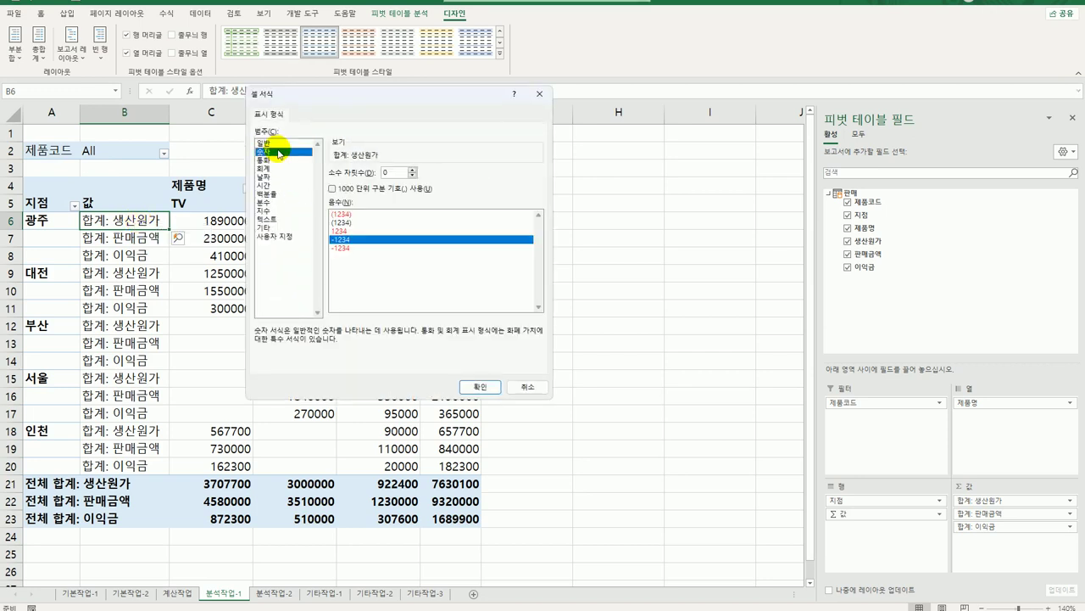
pyautogui.click(332, 188)
pyautogui.moveTo(404, 100); pyautogui.dragTo(534, 127)
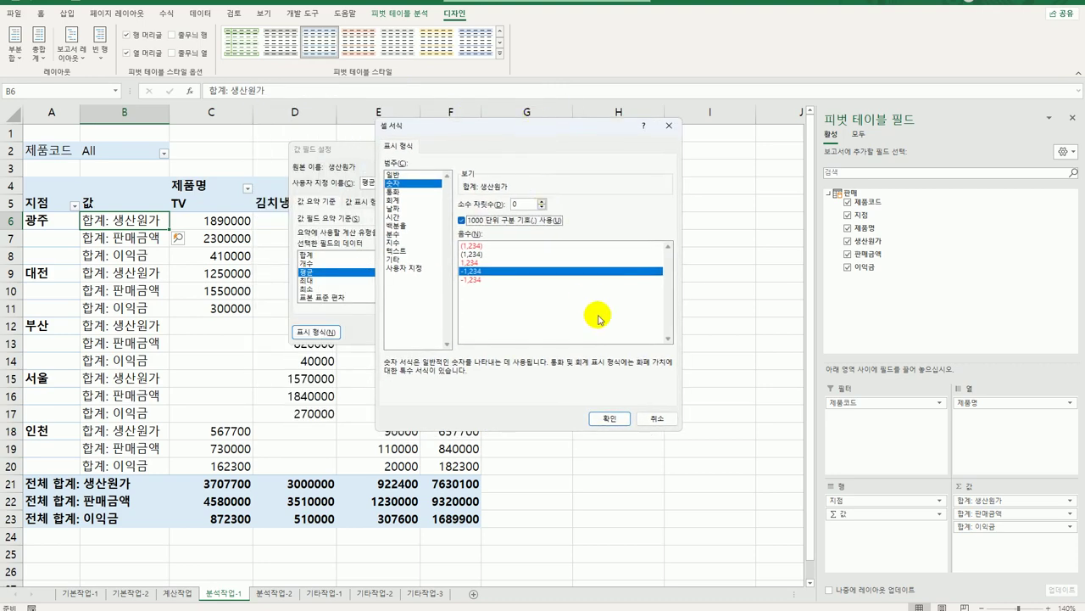
pyautogui.click(612, 419)
pyautogui.click(443, 336)
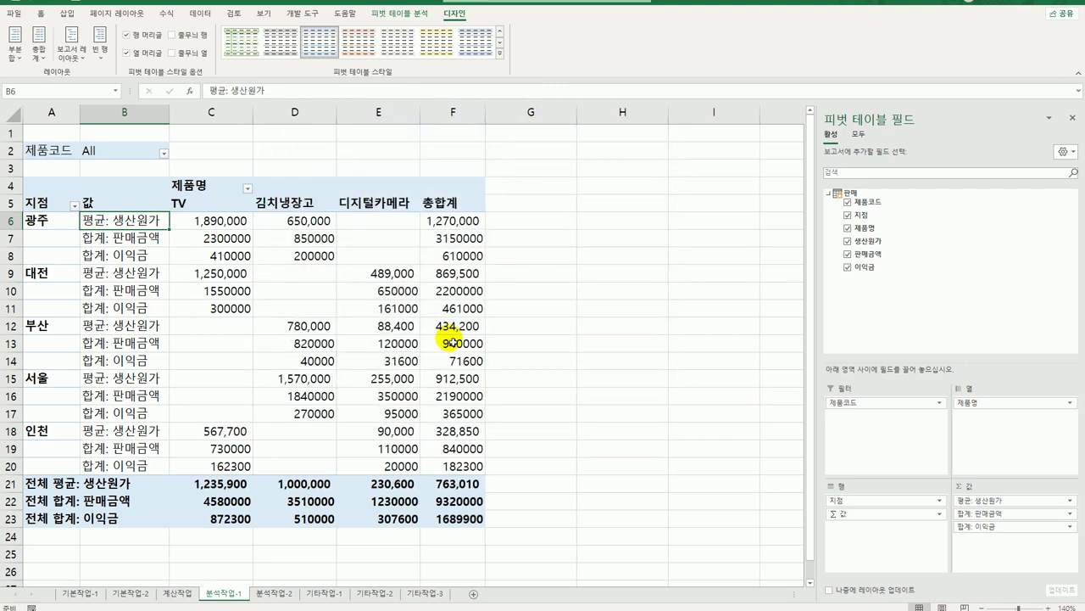
# Summarize the 판매금액 value field by average (평균) and format it as a number (숫자) with the 1000 separator.
pyautogui.click(144, 240)
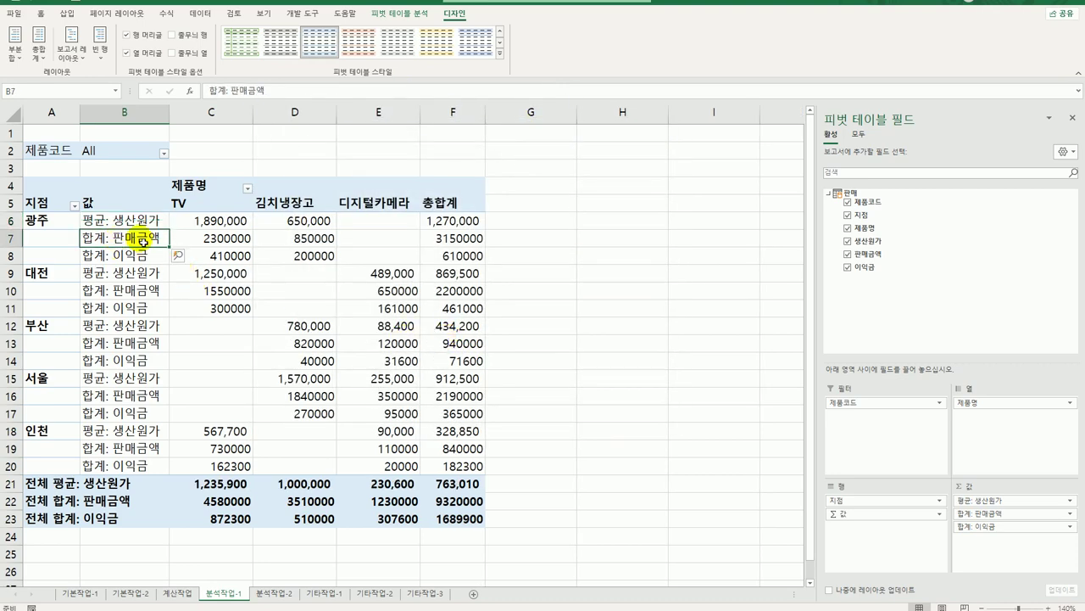
pyautogui.doubleClick(145, 241)
pyautogui.click(318, 272)
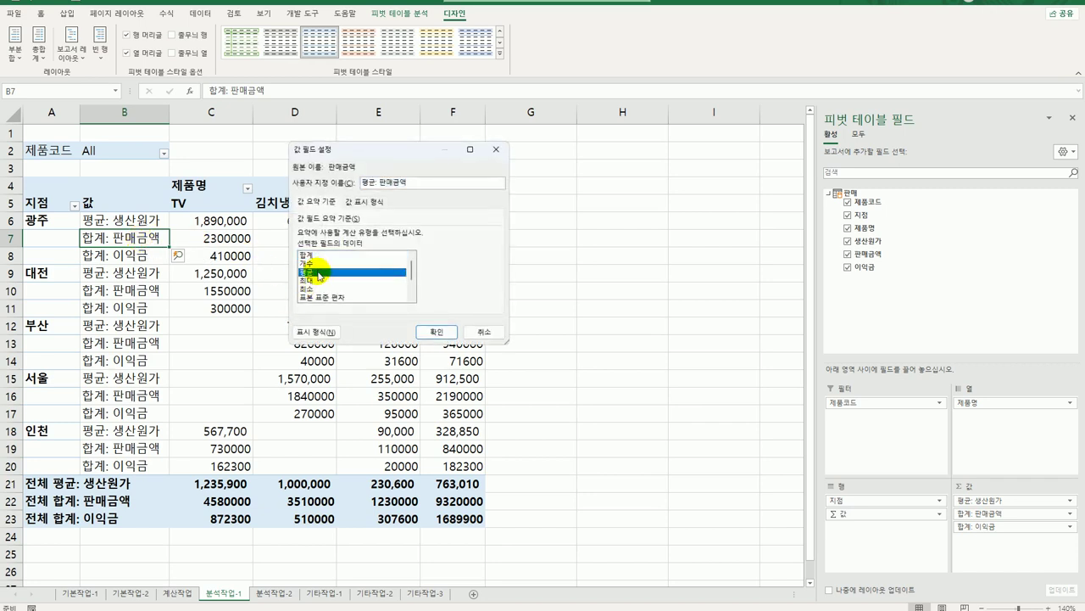
pyautogui.click(316, 332)
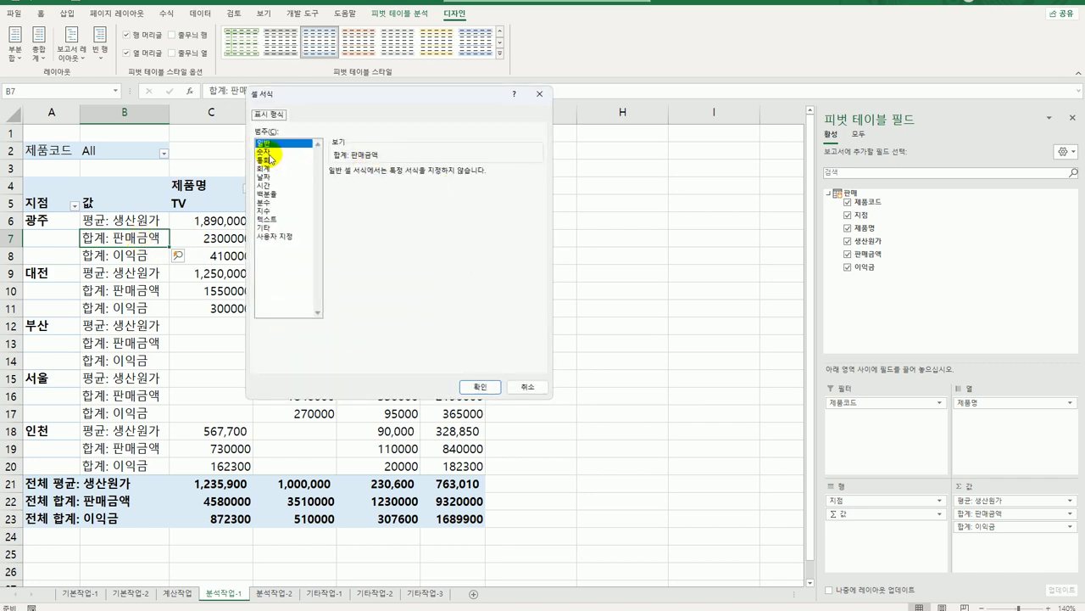
pyautogui.click(265, 151)
pyautogui.click(332, 188)
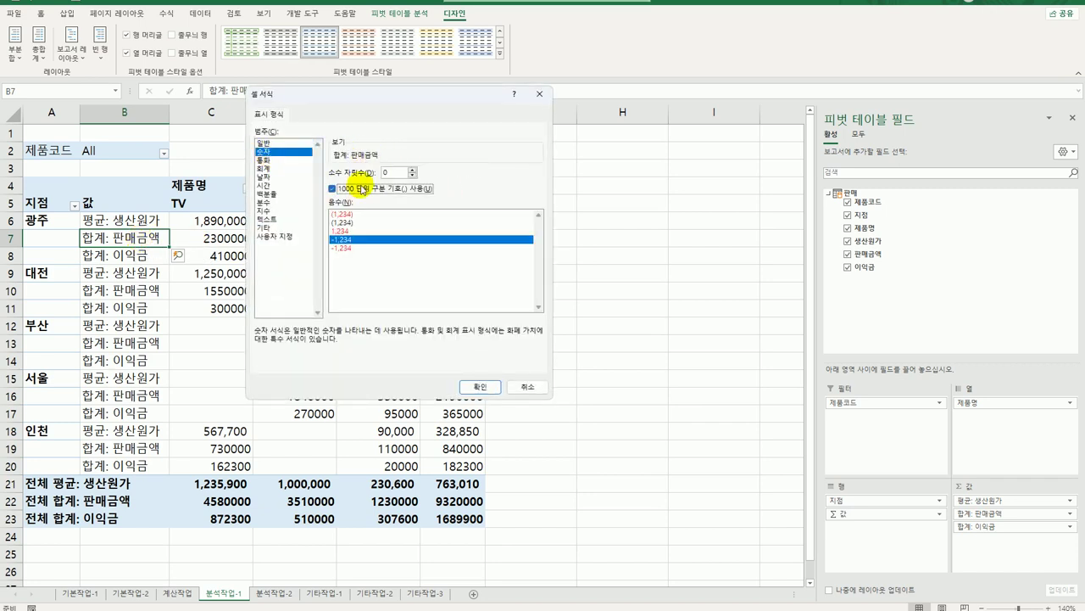
pyautogui.click(485, 389)
pyautogui.click(443, 332)
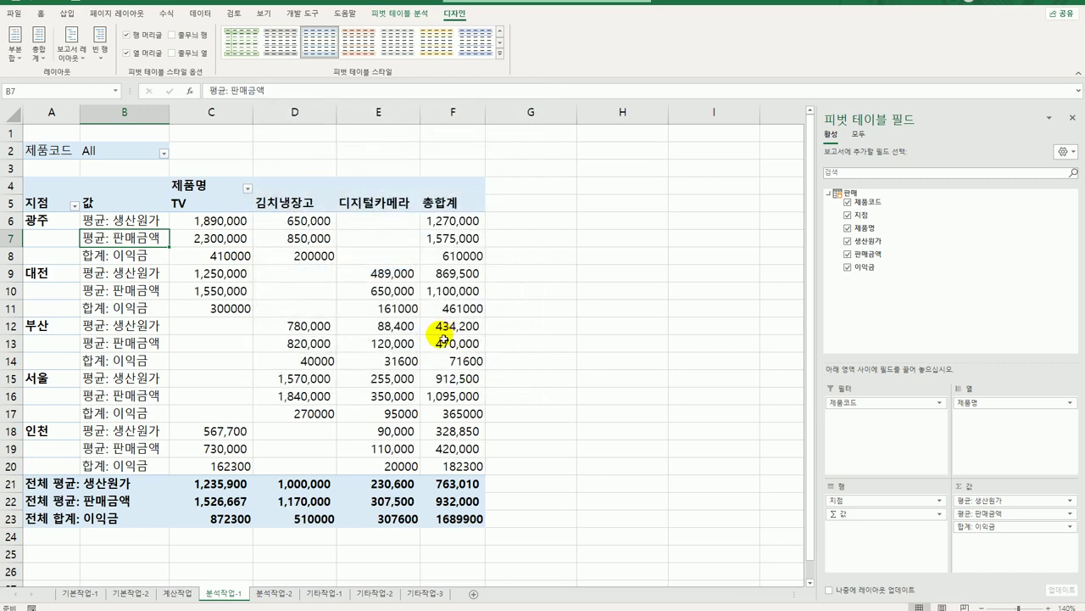
# Summarize the 이익금 value field by average (평균) and format it as a number (숫자) with the 1000 separator.
pyautogui.click(146, 256)
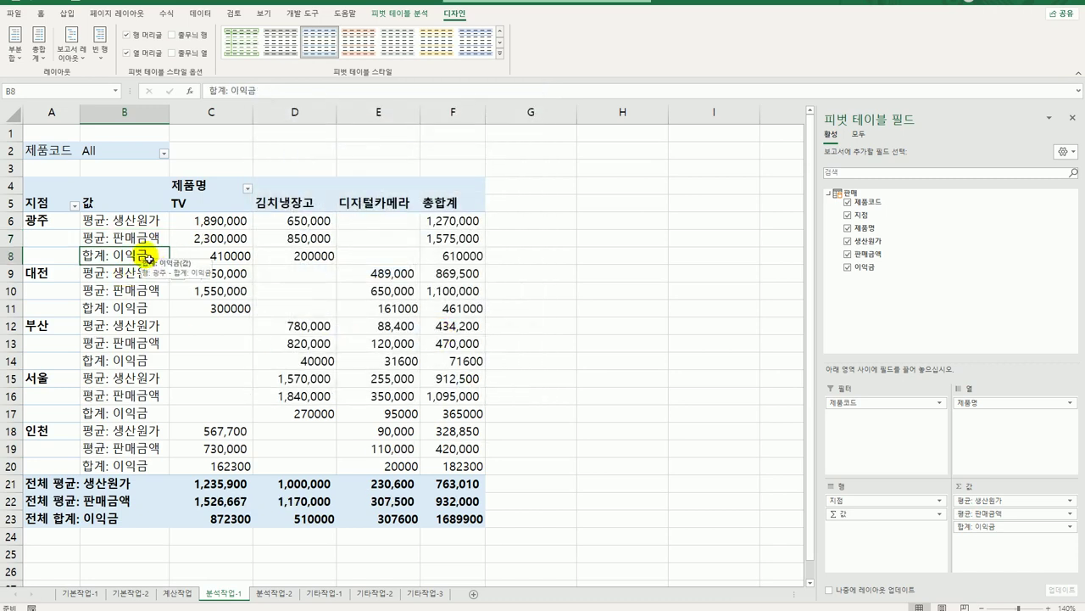
pyautogui.doubleClick(146, 256)
pyautogui.click(303, 272)
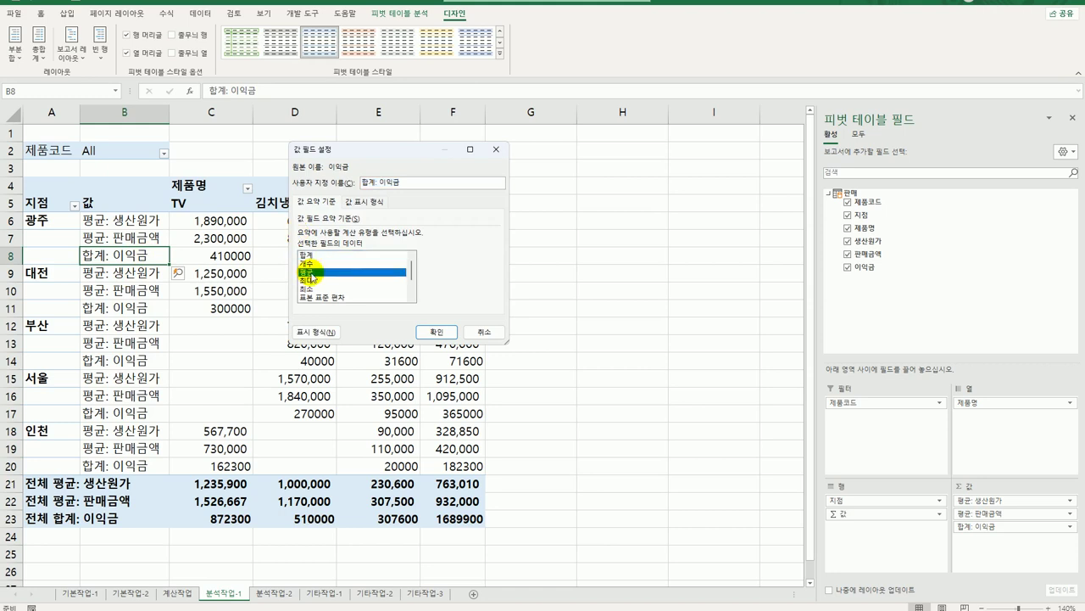
pyautogui.click(316, 332)
pyautogui.click(278, 151)
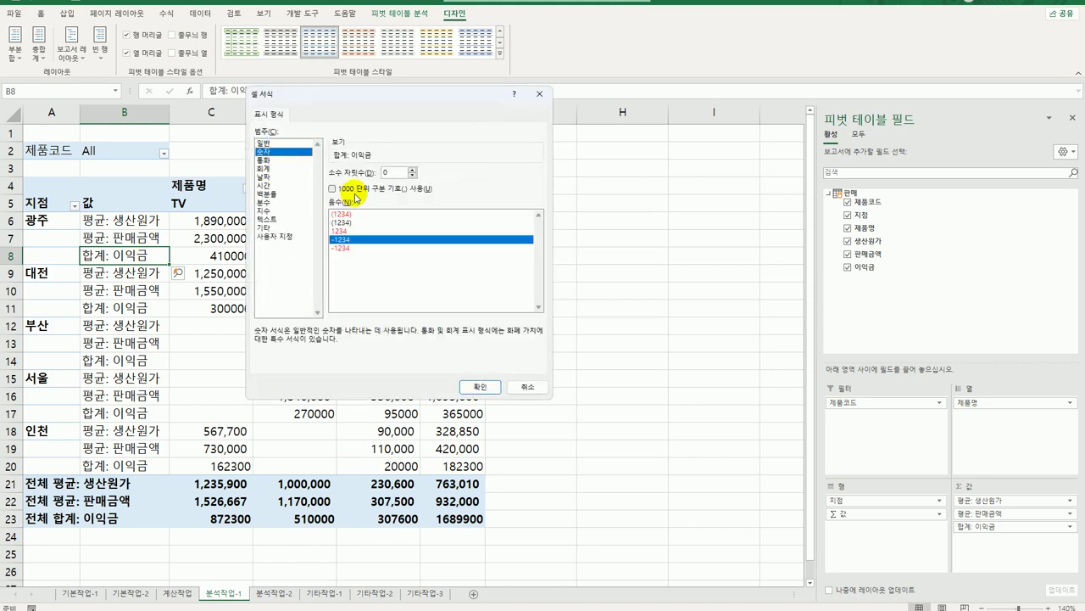
pyautogui.click(357, 188)
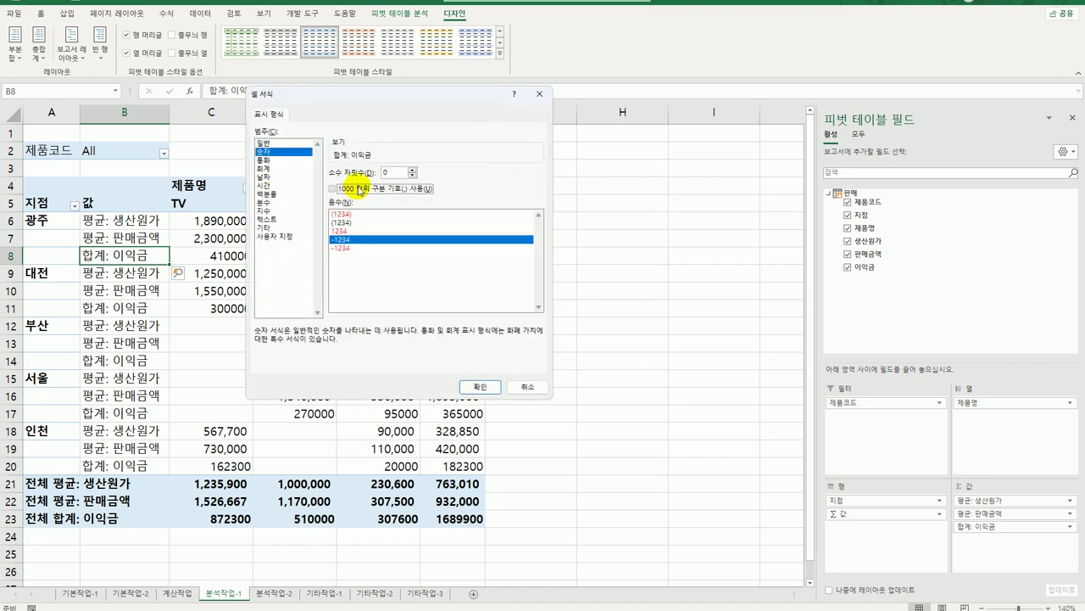
pyautogui.click(477, 387)
pyautogui.click(442, 339)
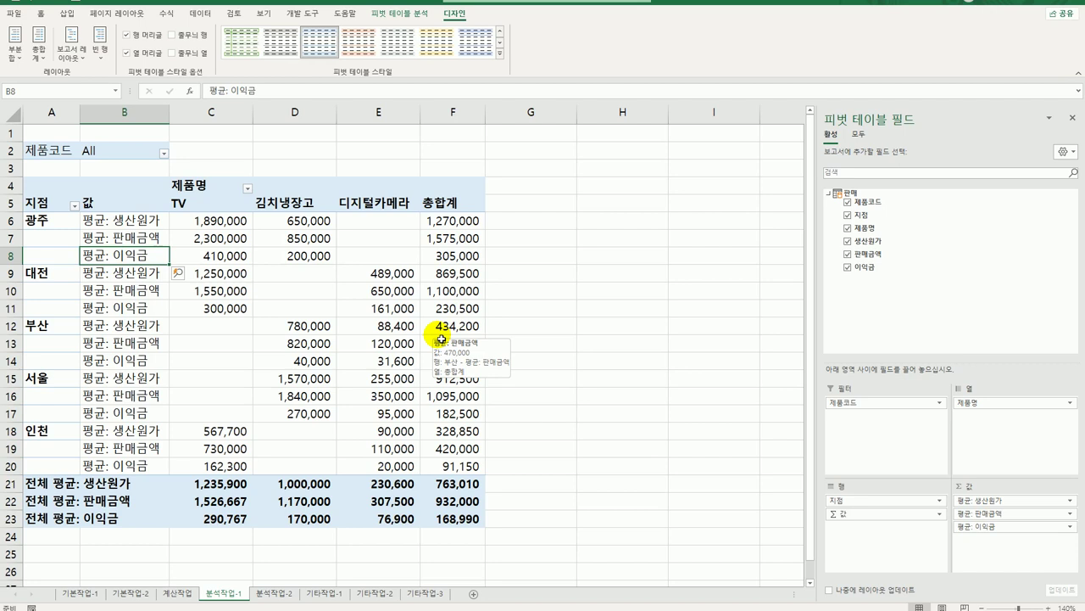
# Move the 서울 item up two positions in the 지점 row field, placing it between 광주 and 대전.
pyautogui.click(53, 384)
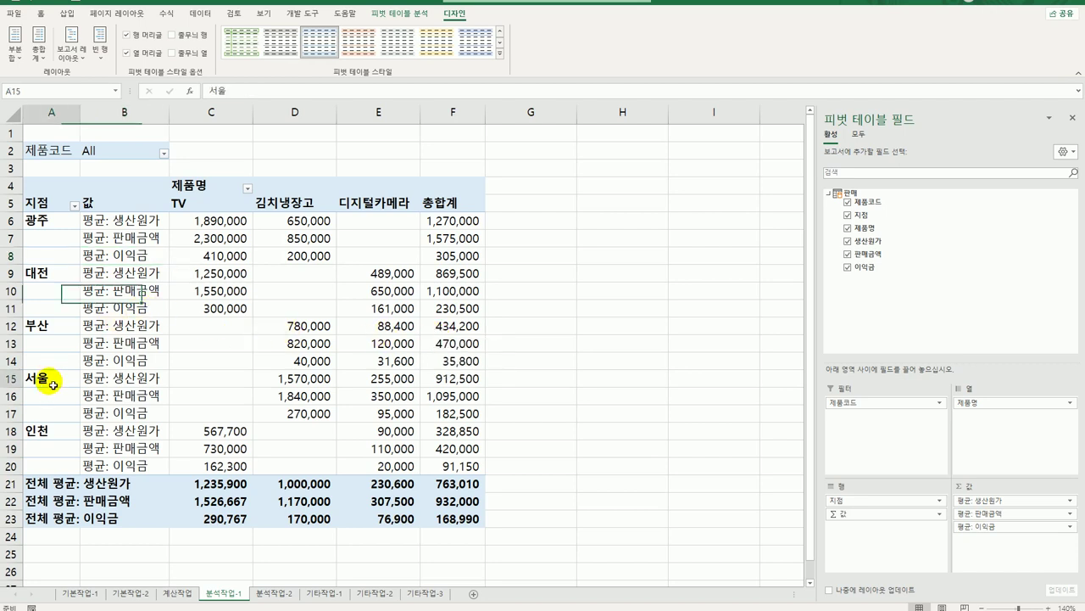
pyautogui.rightClick(52, 384)
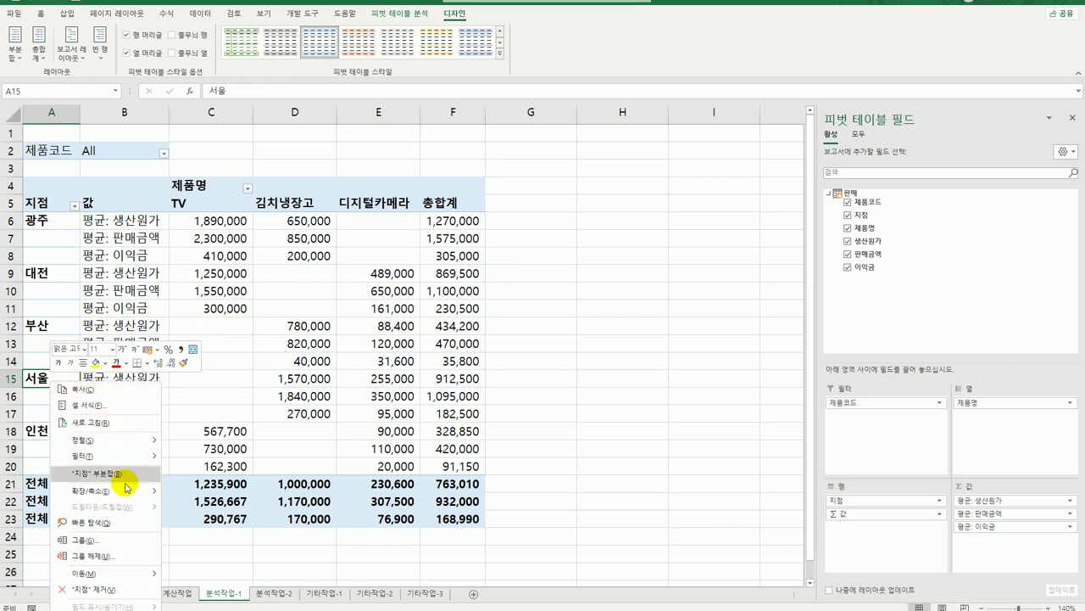
pyautogui.moveTo(132, 575)
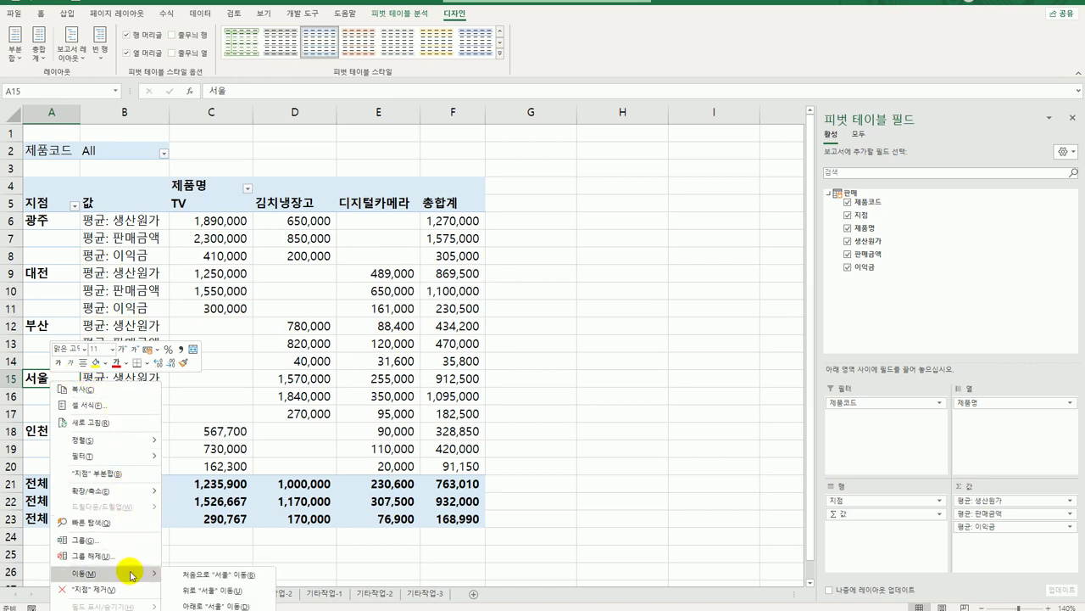
pyautogui.click(228, 590)
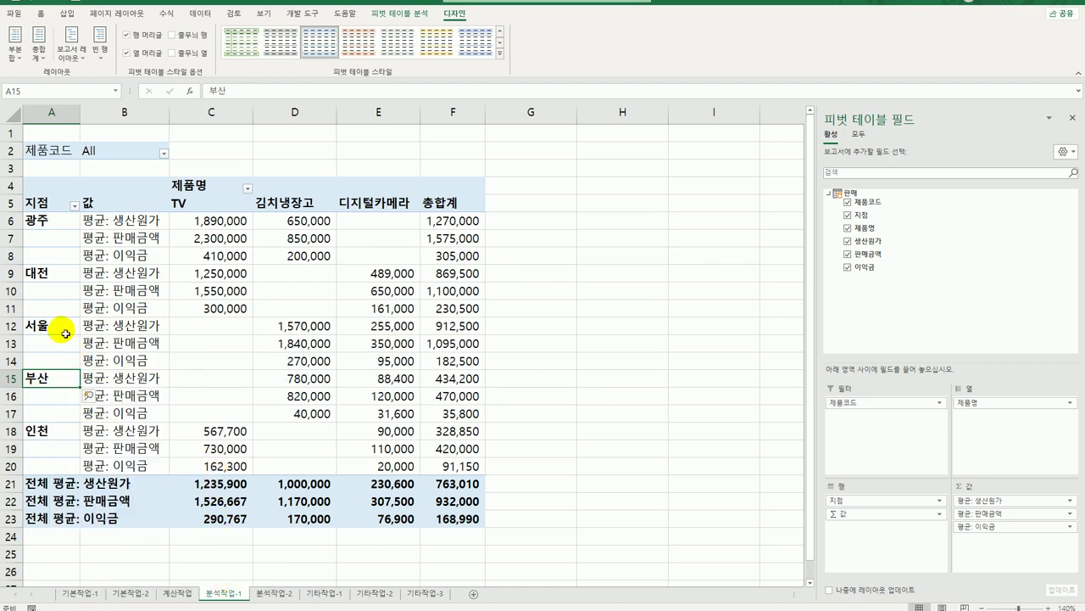
pyautogui.rightClick(63, 333)
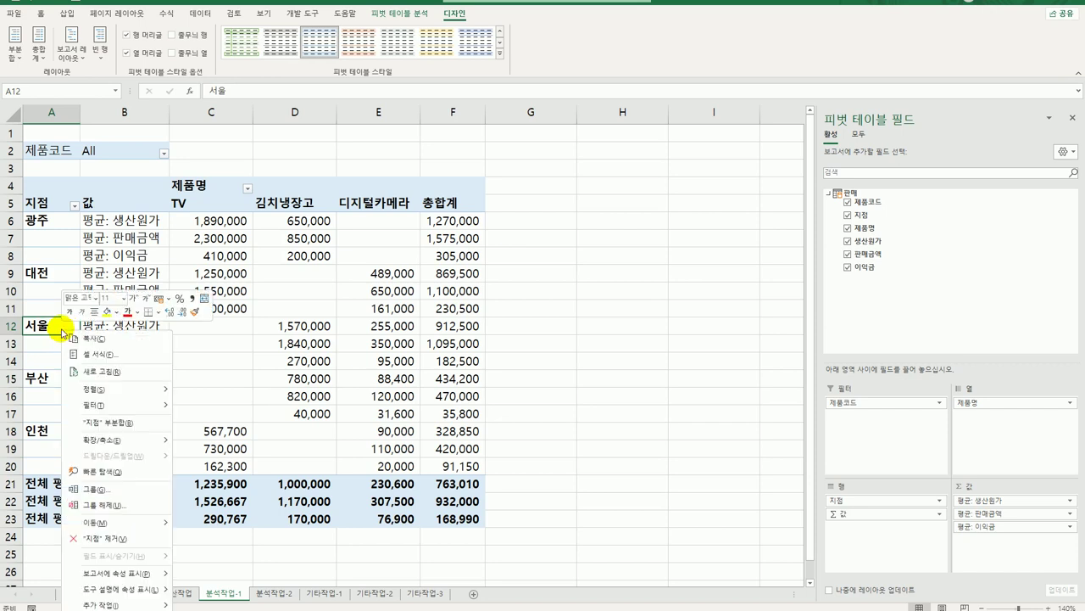
pyautogui.moveTo(150, 521)
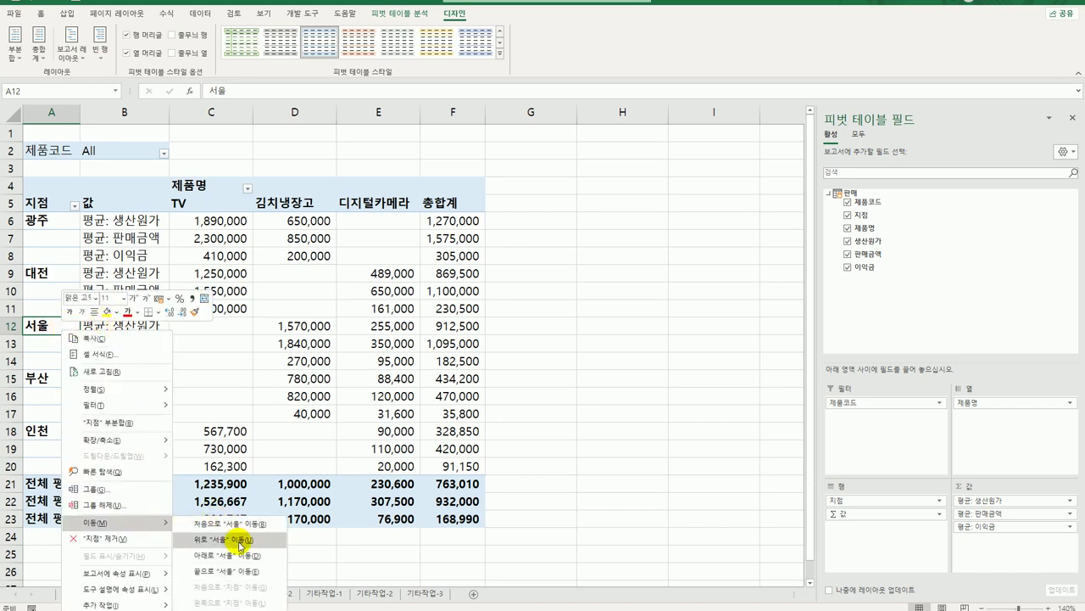
pyautogui.click(241, 546)
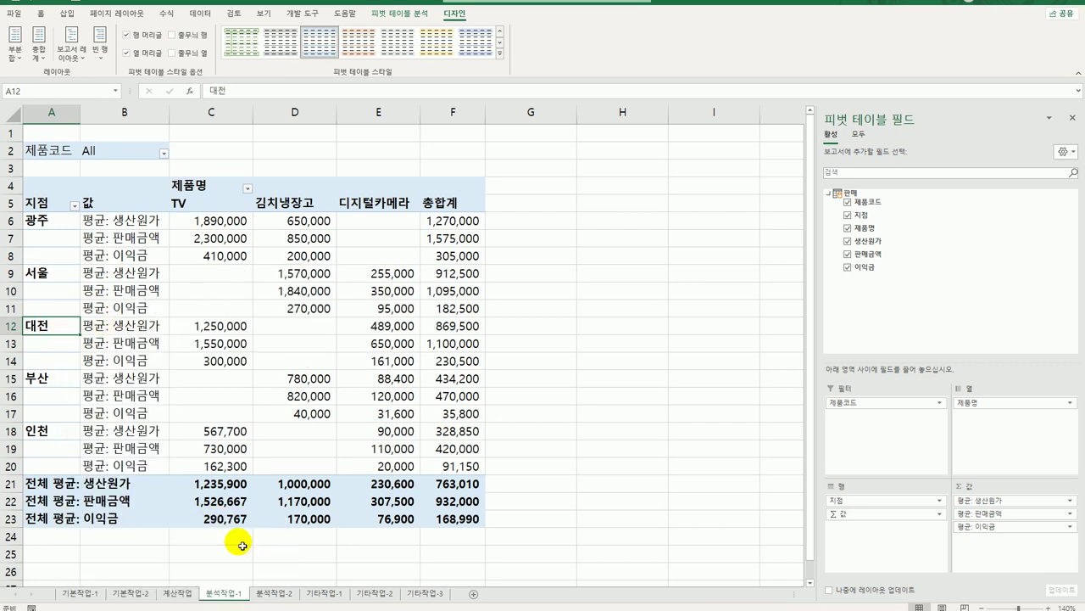
# Set the pivot table options to show "*" in empty cells and to merge and center cells with labels.
pyautogui.click(71, 276)
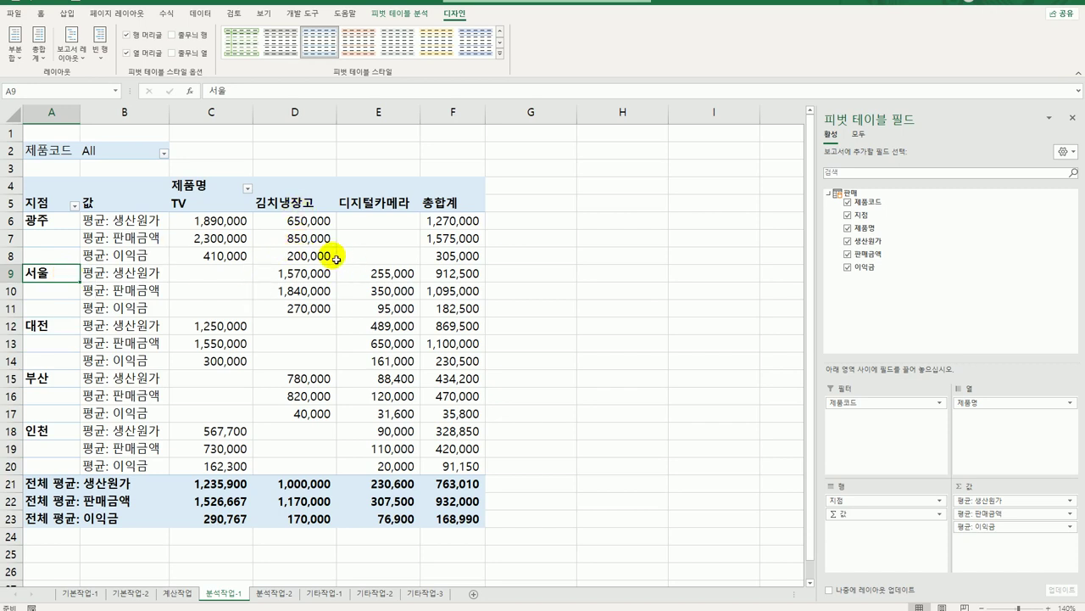
pyautogui.rightClick(270, 227)
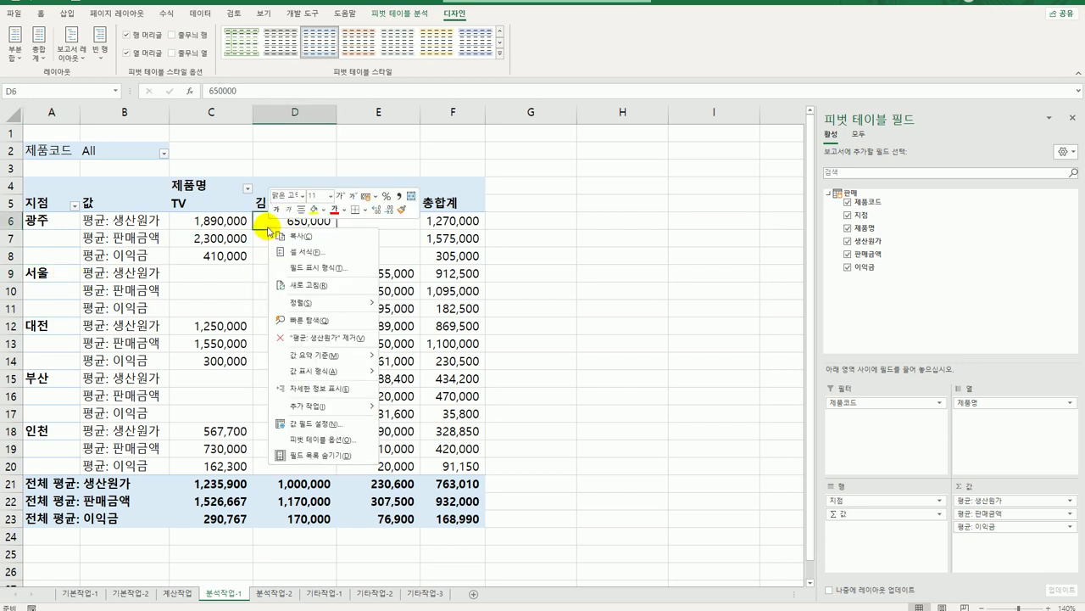
pyautogui.click(355, 442)
pyautogui.moveTo(356, 276); pyautogui.dragTo(512, 134)
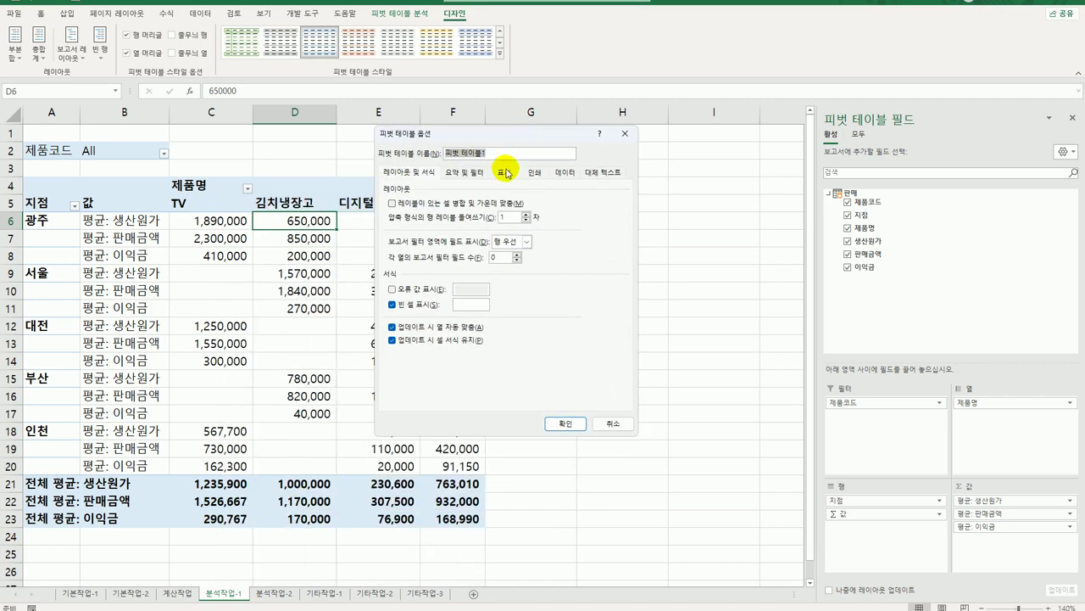
pyautogui.click(467, 307)
pyautogui.write('-')
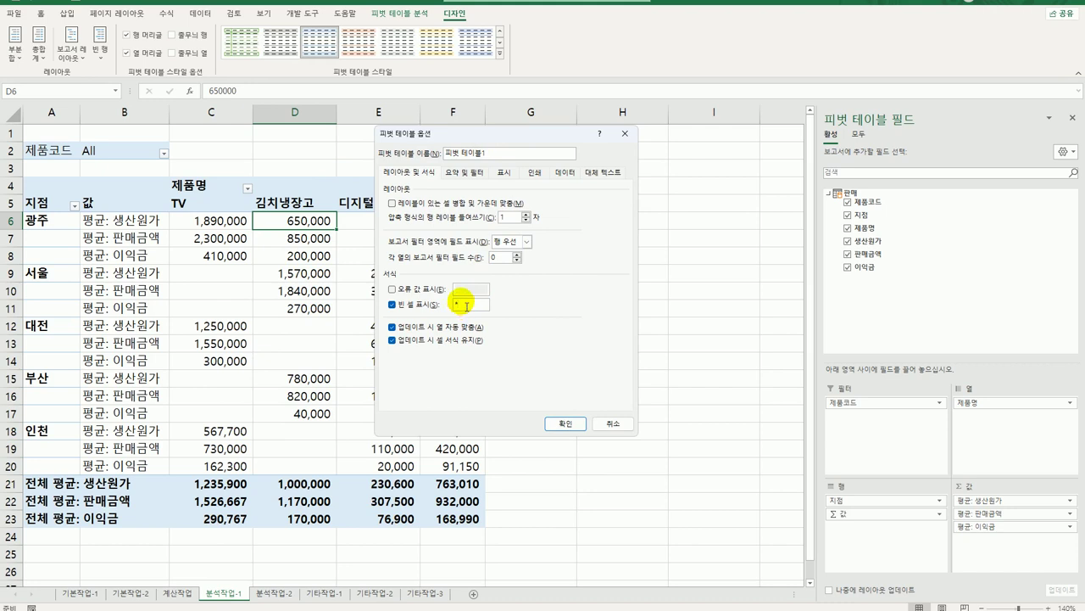
pyautogui.click(406, 205)
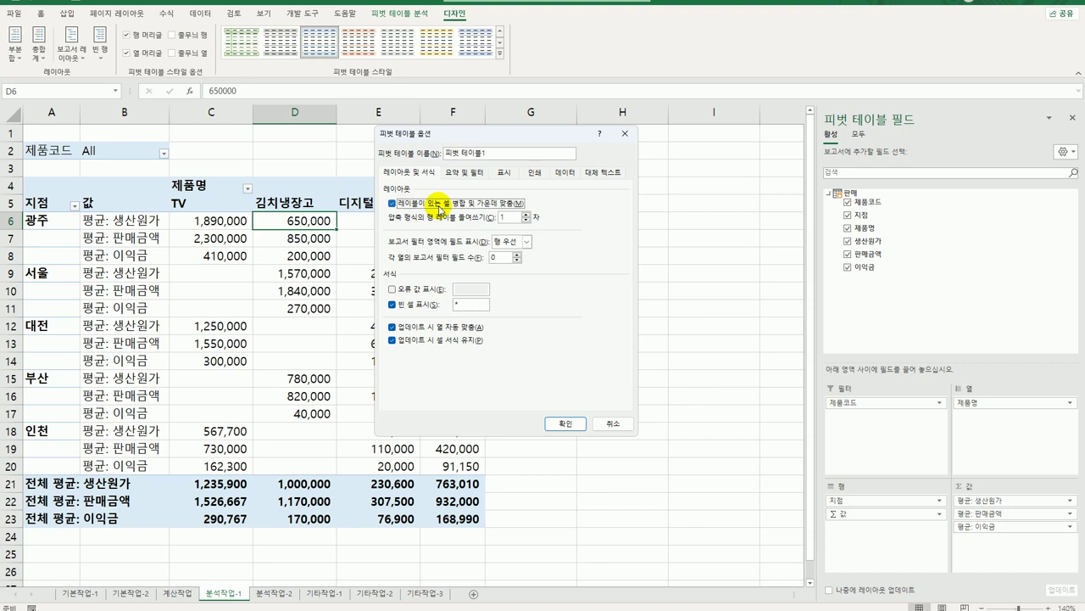
# Turn off the pivot table's grand totals for both rows (행 총합계) and columns (열 총합계).
pyautogui.click(463, 174)
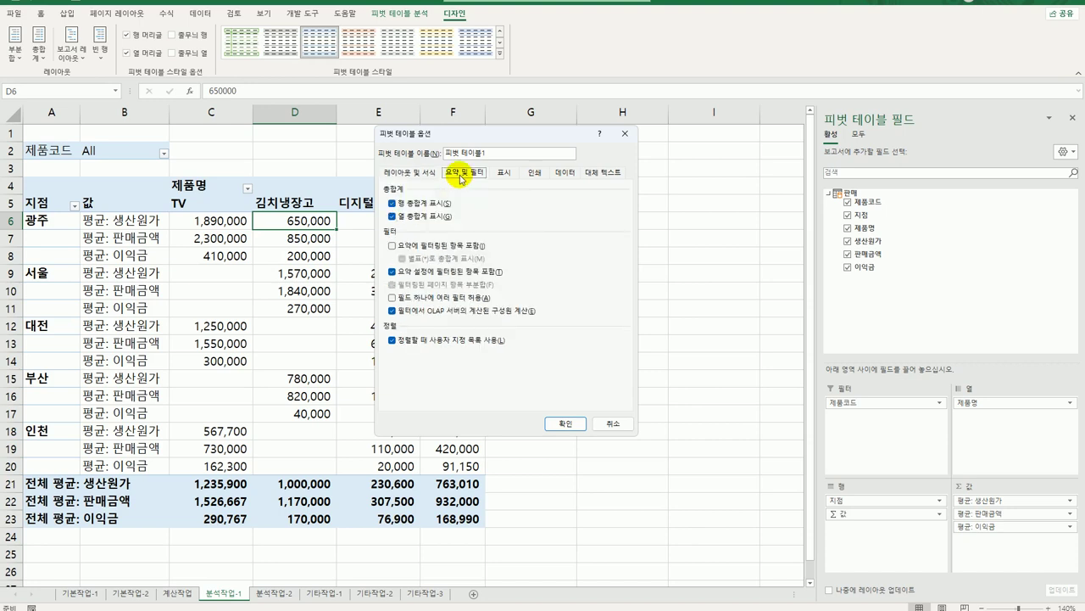
pyautogui.click(408, 210)
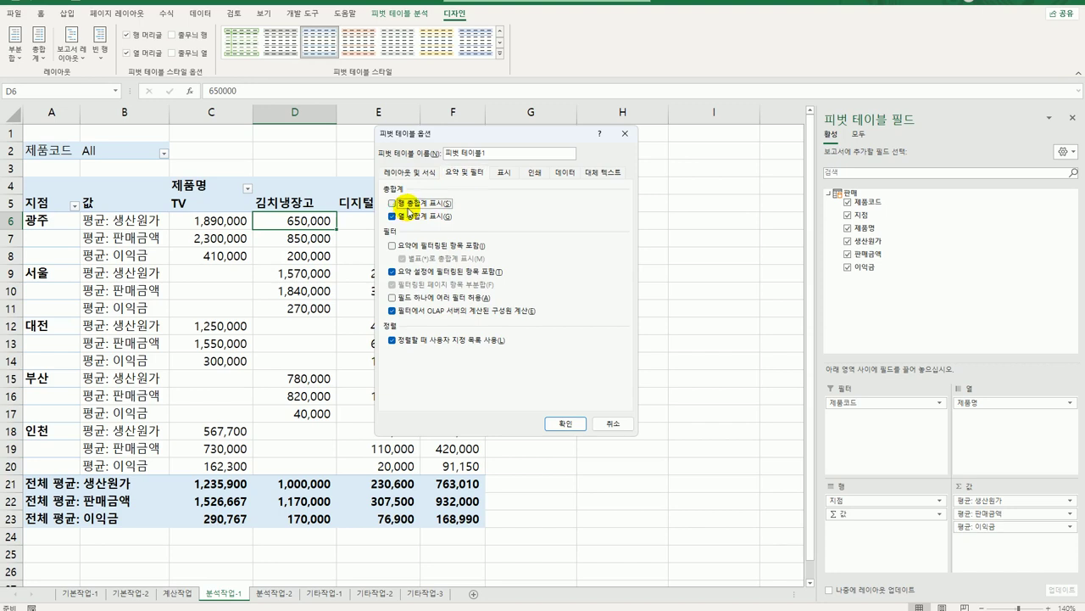
pyautogui.click(407, 219)
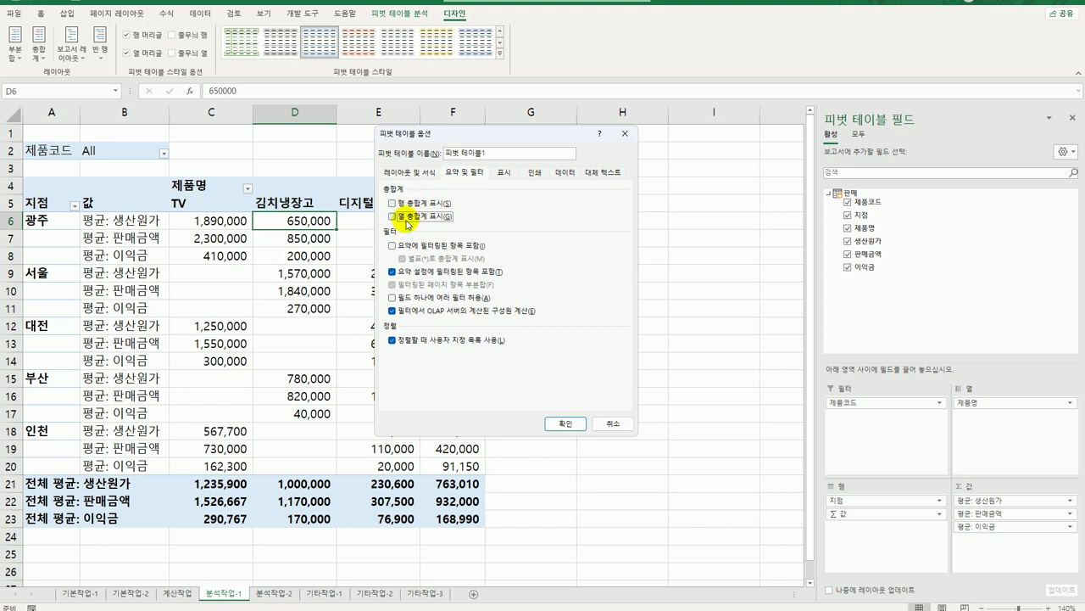
pyautogui.click(564, 423)
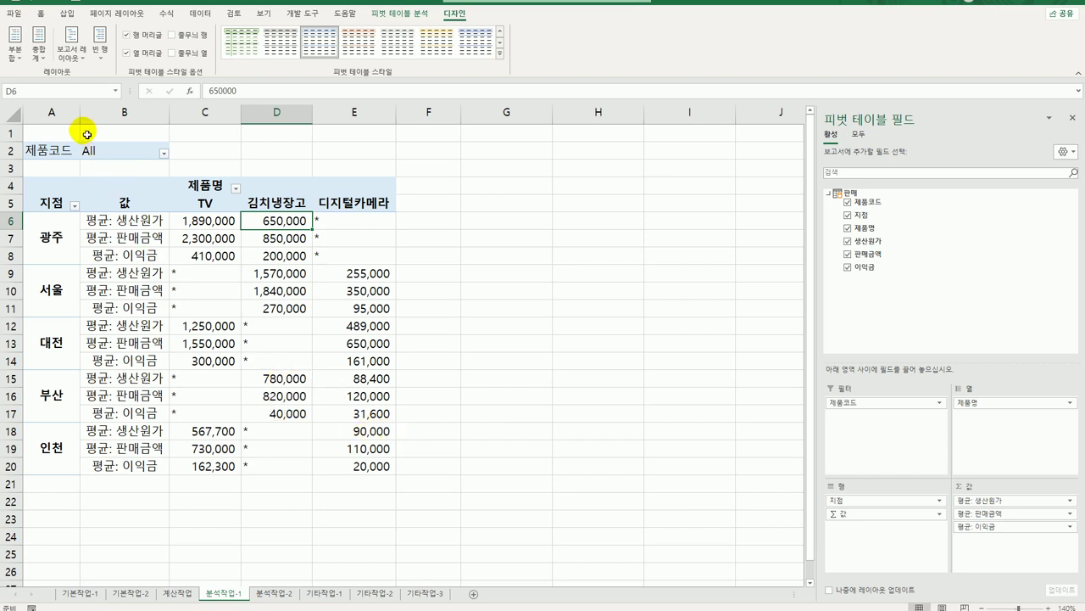
pyautogui.click(37, 61)
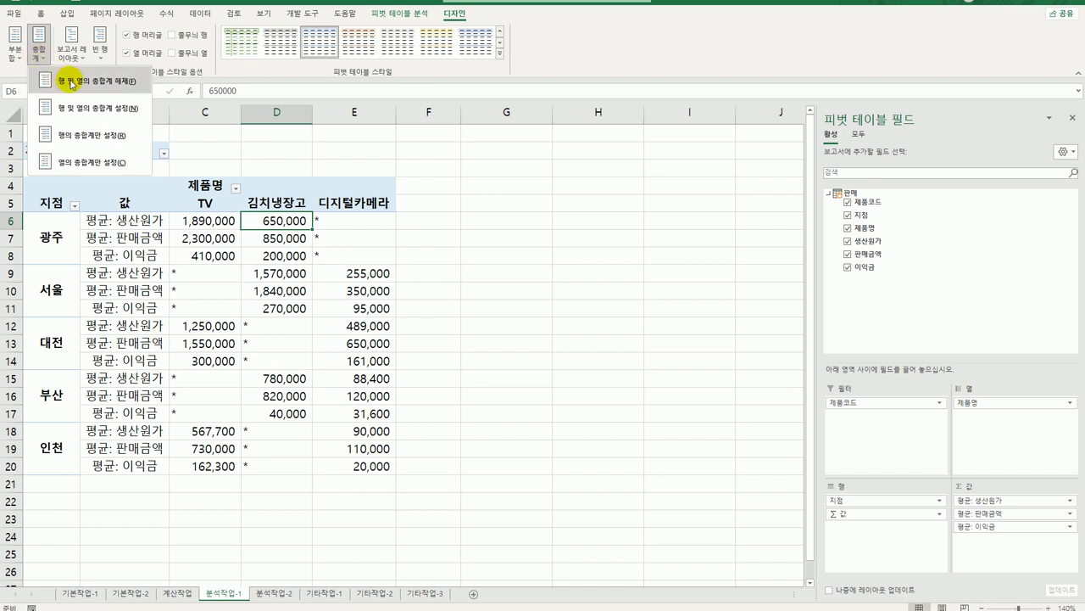
pyautogui.click(458, 309)
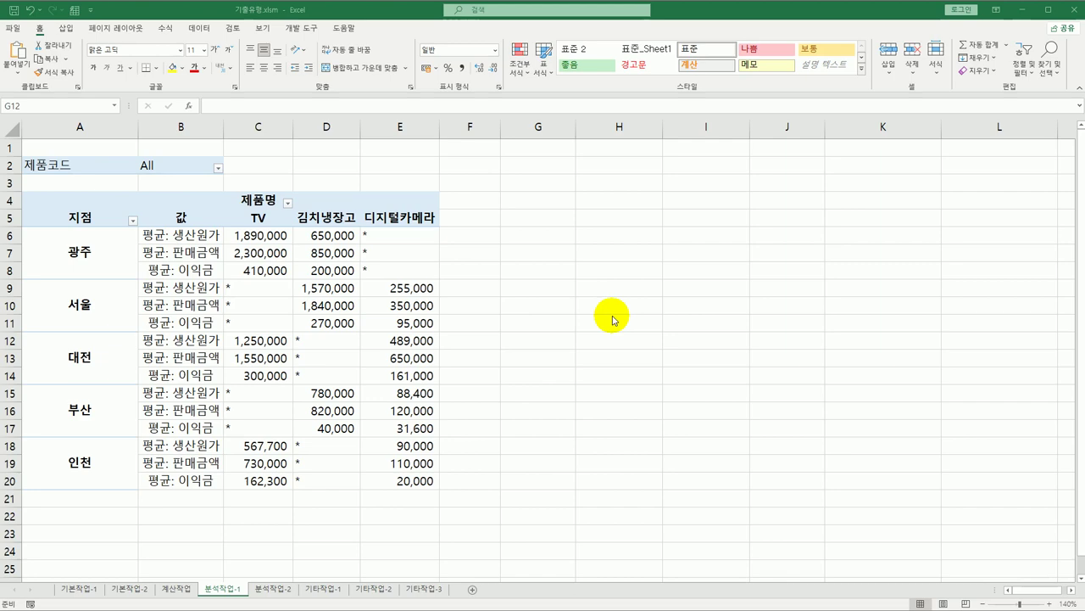
# On sheet 분석작업-2, set up a left-to-right (왼쪽에서 오른쪽) sort of range B4:D8 in 표1, keyed on row 4 (행 4).
pyautogui.click(285, 588)
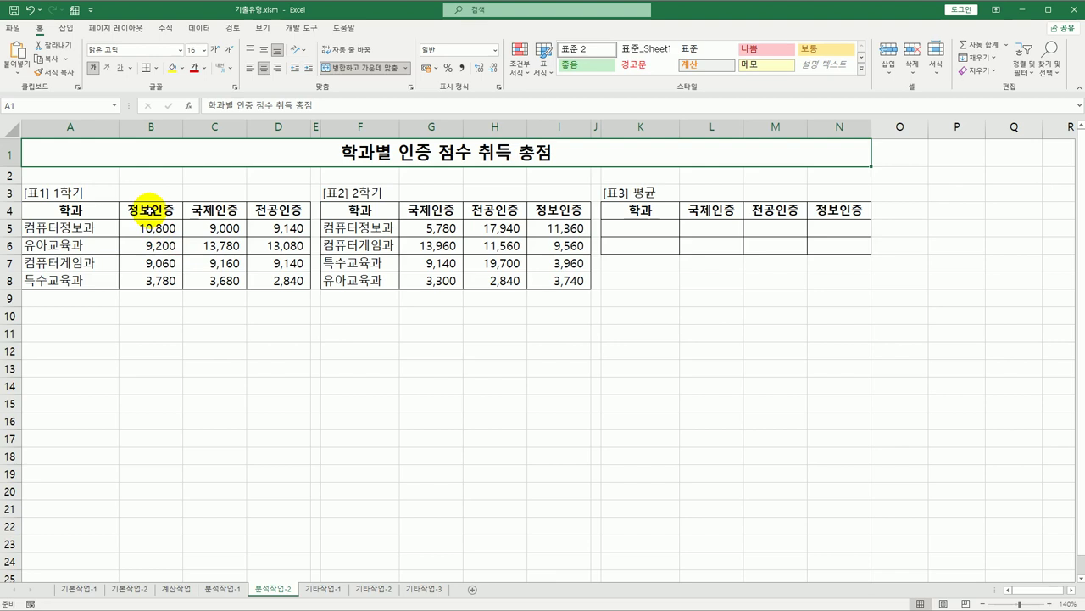
pyautogui.moveTo(75, 209); pyautogui.dragTo(80, 279)
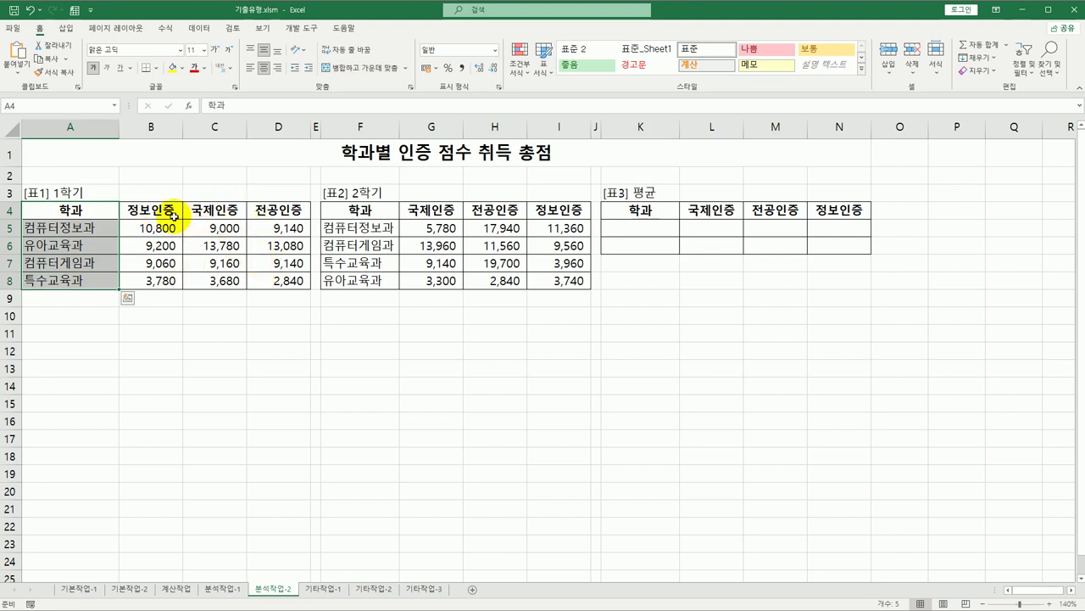
pyautogui.moveTo(169, 207); pyautogui.dragTo(275, 278)
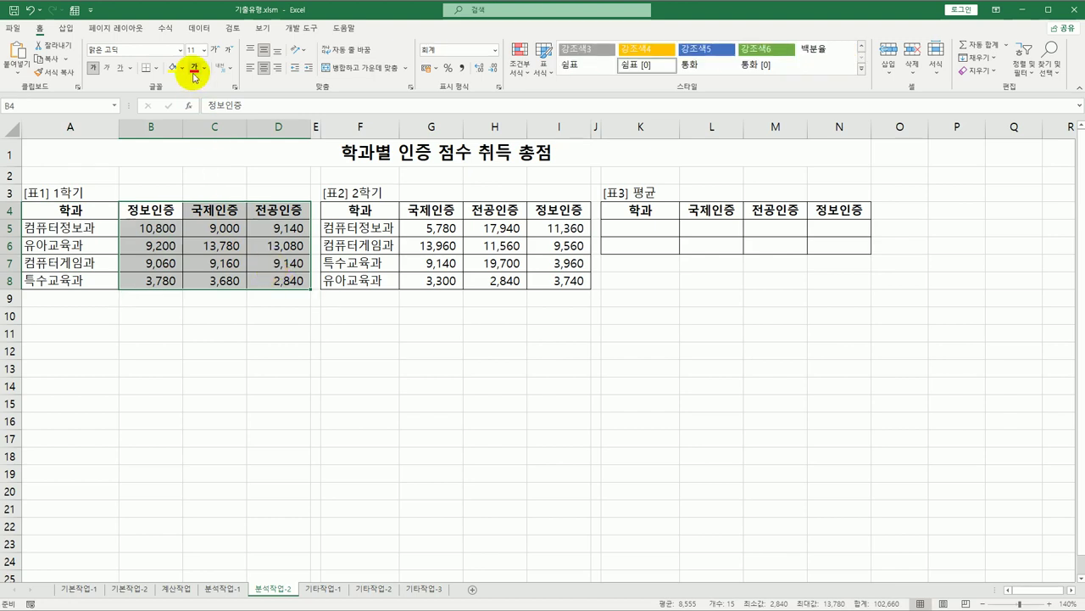
pyautogui.click(198, 30)
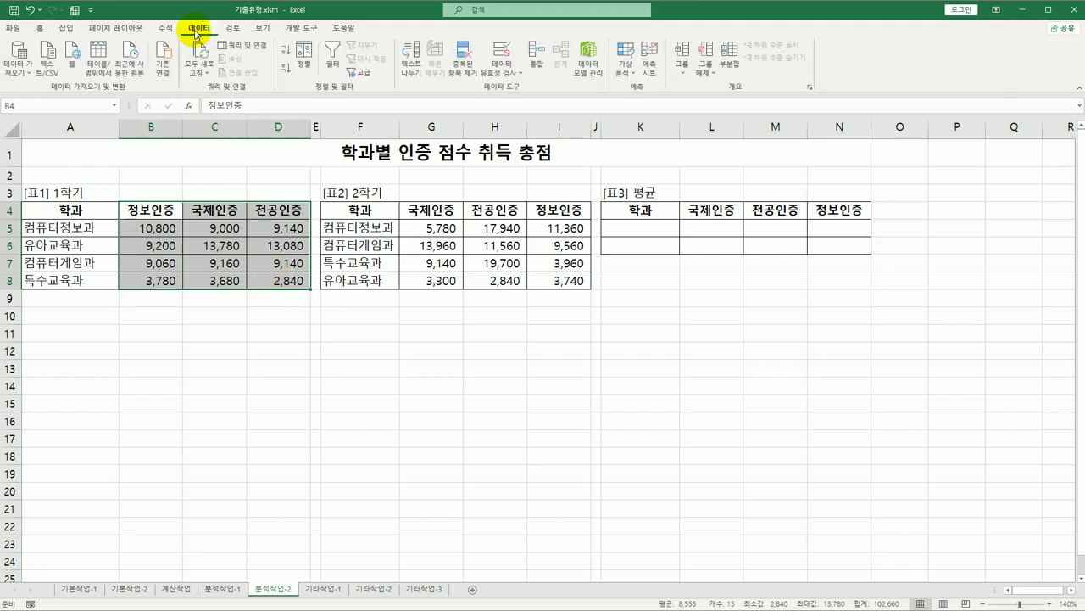
pyautogui.click(302, 62)
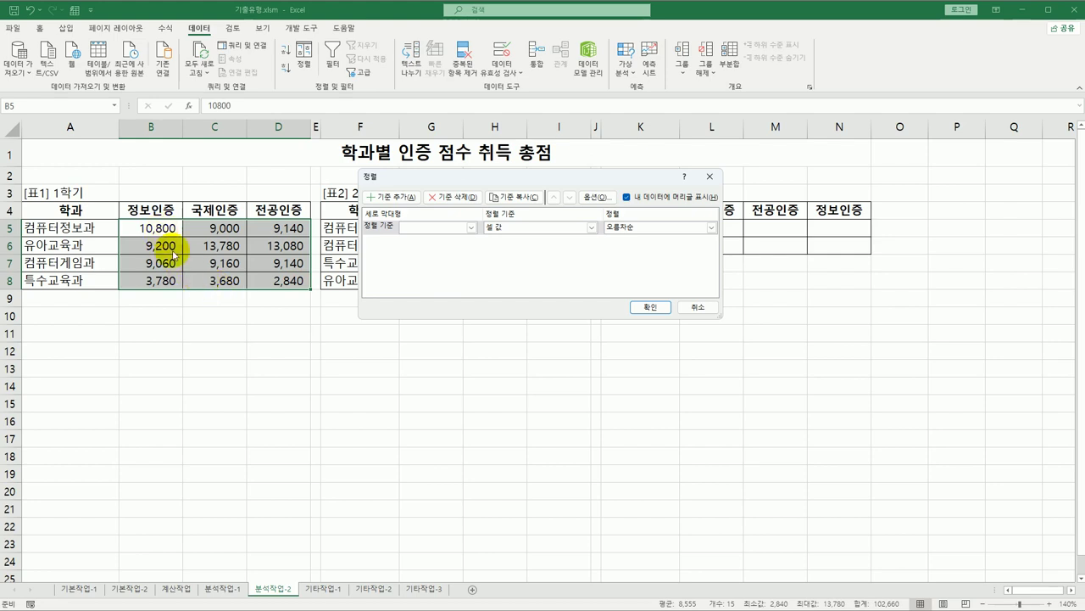
pyautogui.click(597, 198)
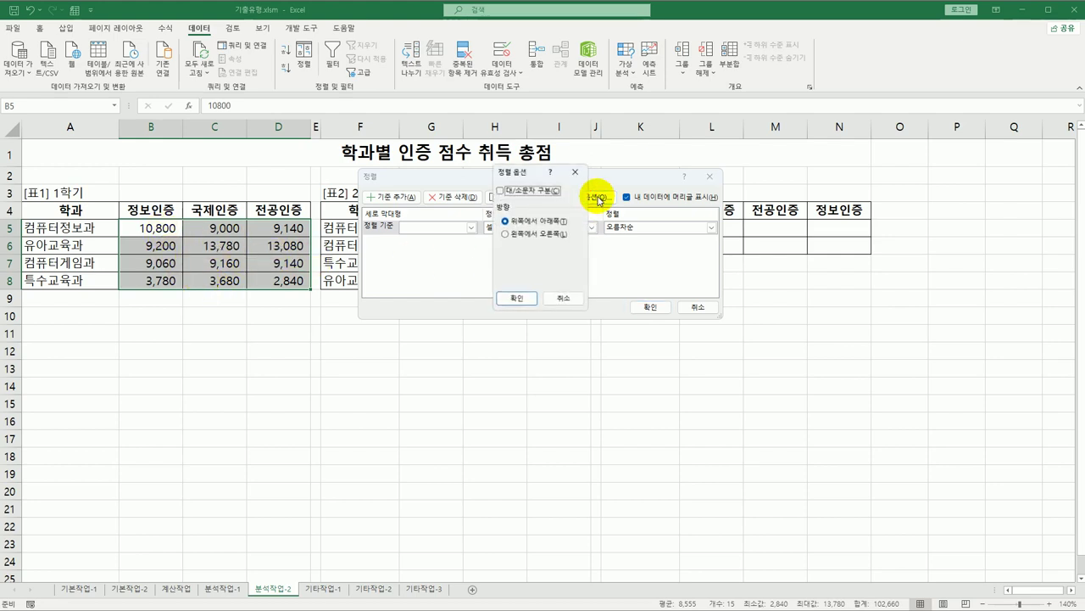
pyautogui.click(527, 234)
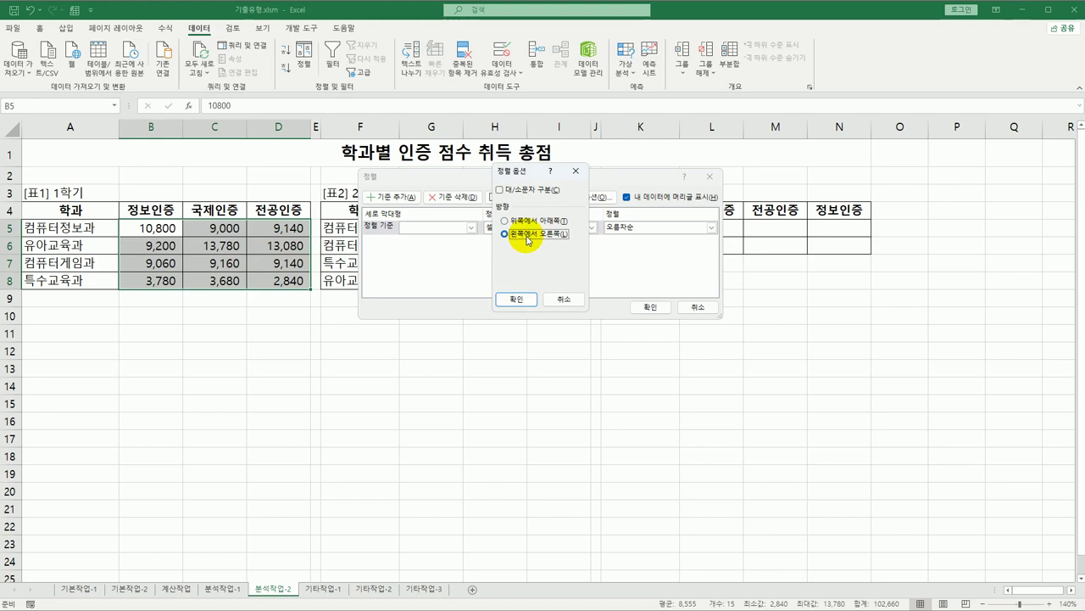
pyautogui.click(523, 299)
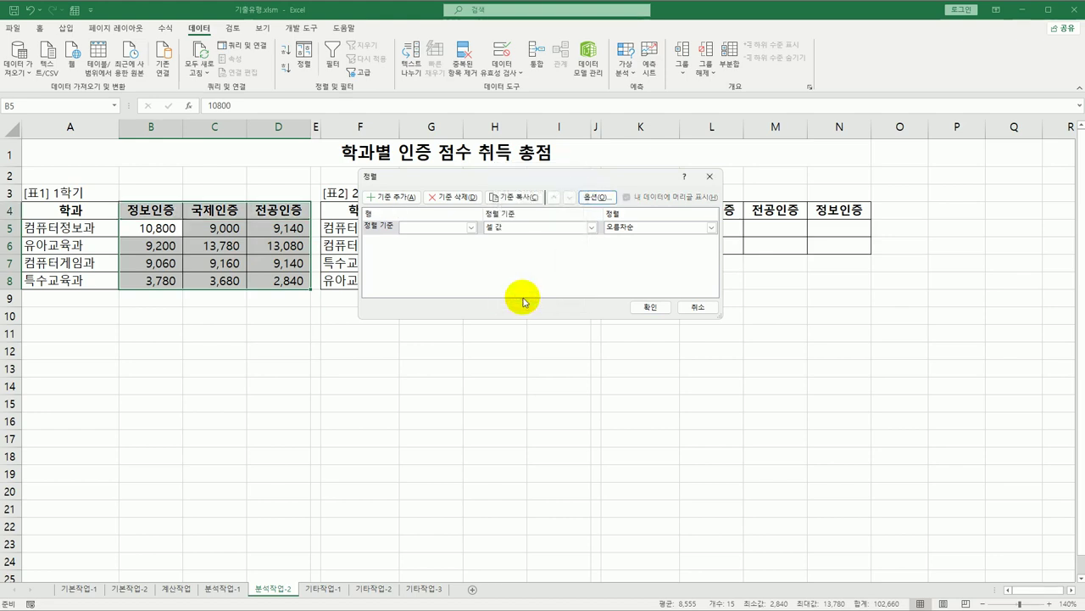
pyautogui.click(471, 227)
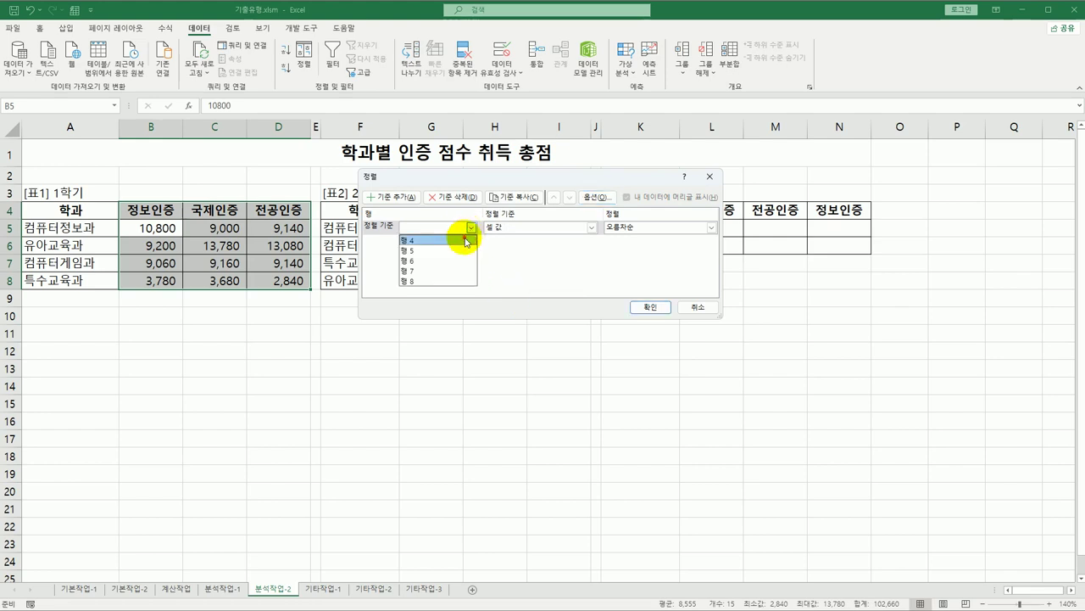
pyautogui.click(466, 241)
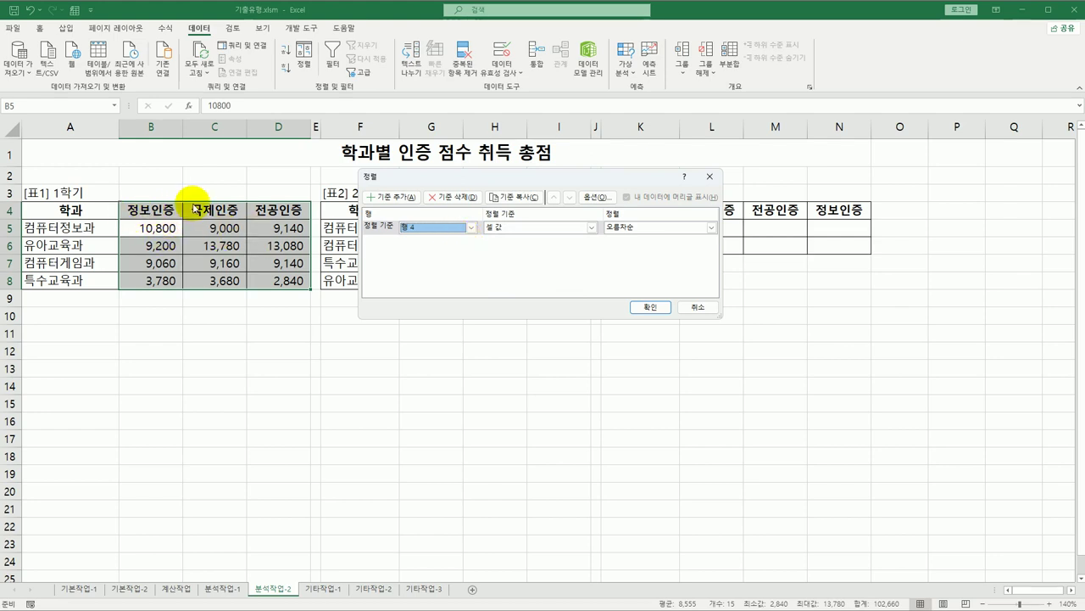
# Create the custom list 국제인증, 전공인증, 정보인증 and apply it as the sort order for the columns of 표1.
pyautogui.click(632, 226)
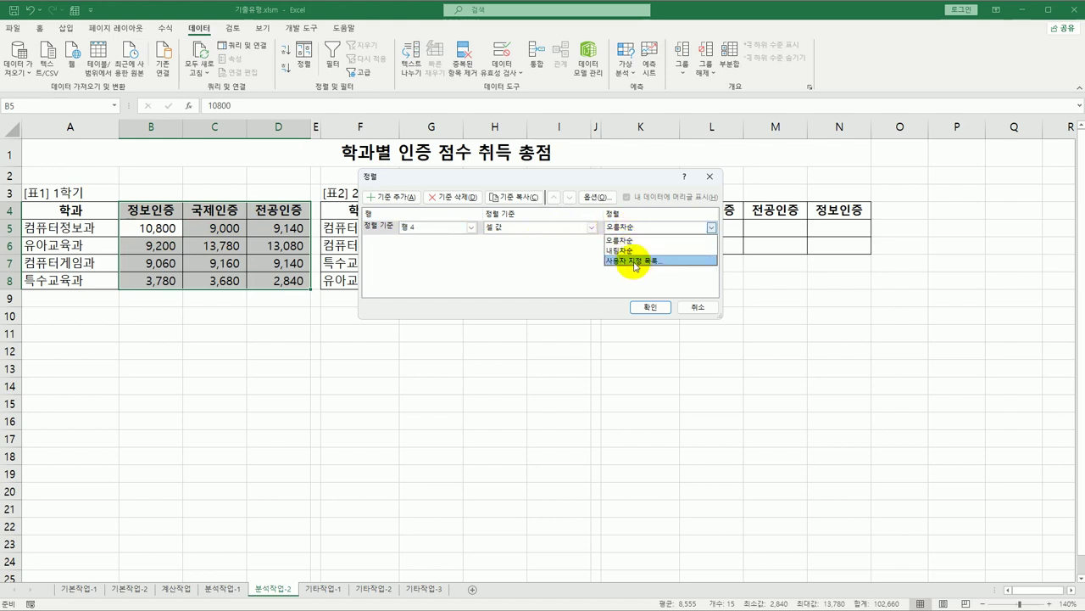
pyautogui.click(635, 261)
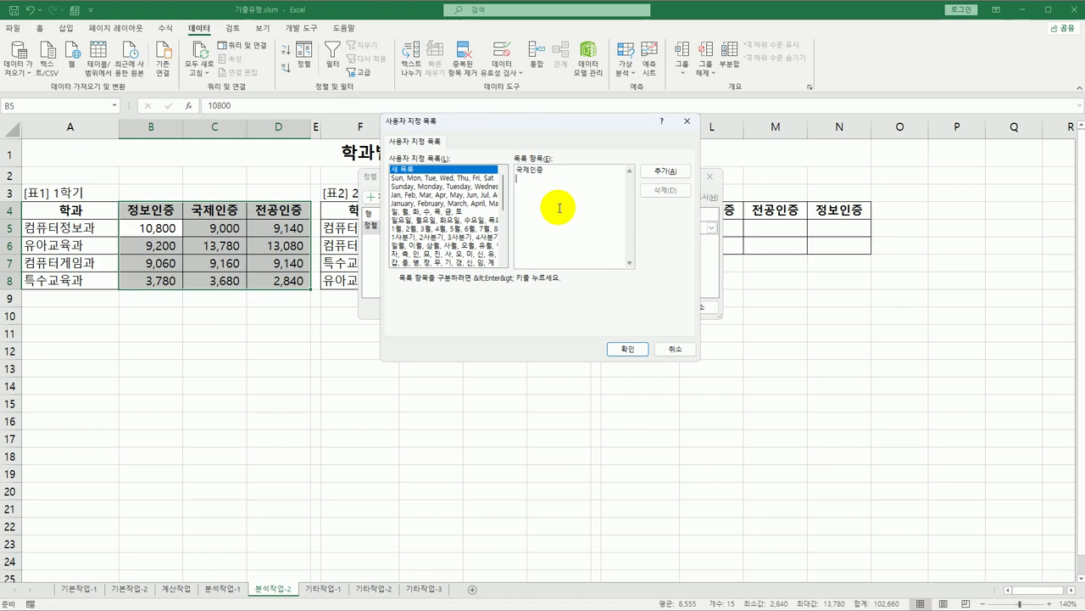
pyautogui.write('전공인증')
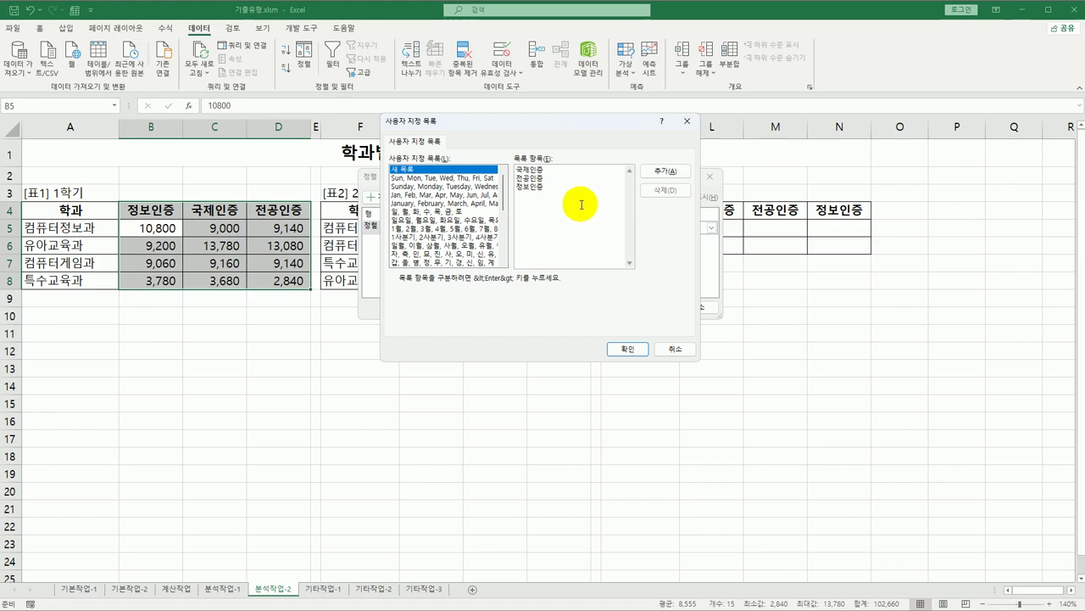
pyautogui.click(655, 173)
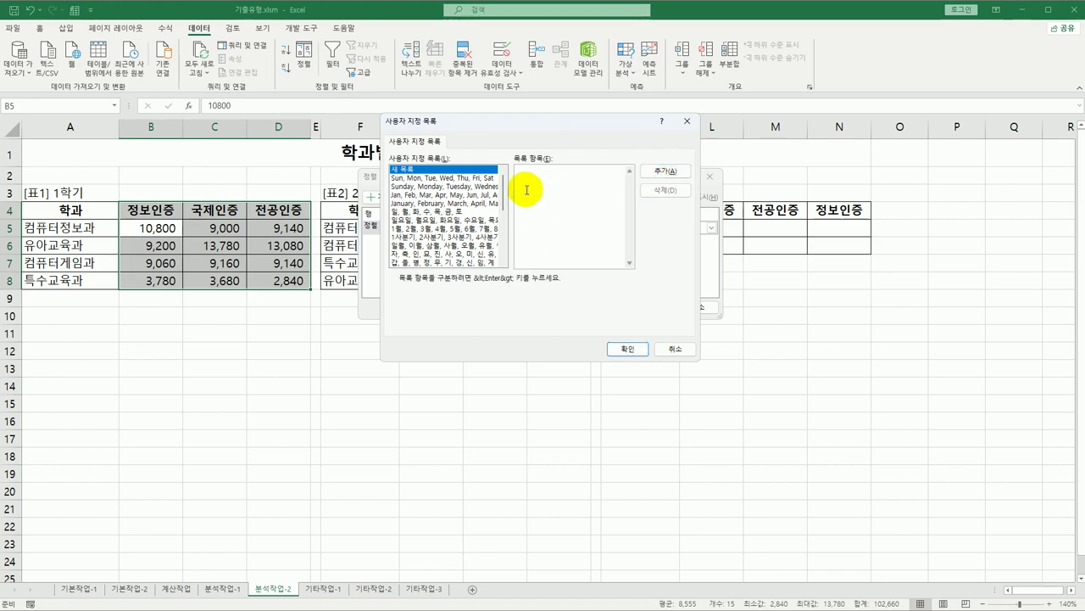
pyautogui.moveTo(503, 182); pyautogui.dragTo(506, 242)
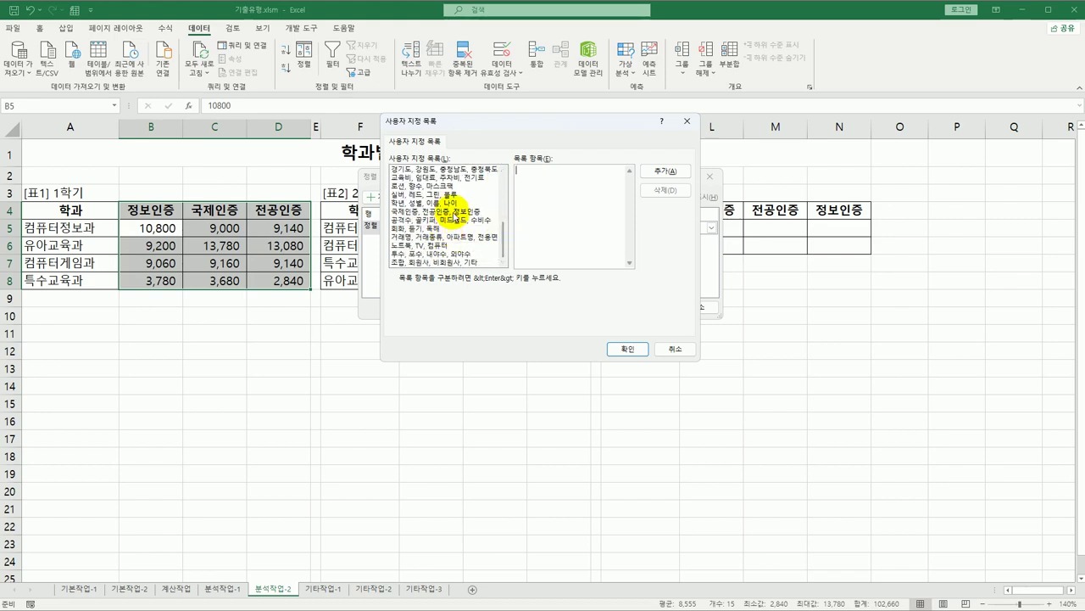
pyautogui.click(452, 211)
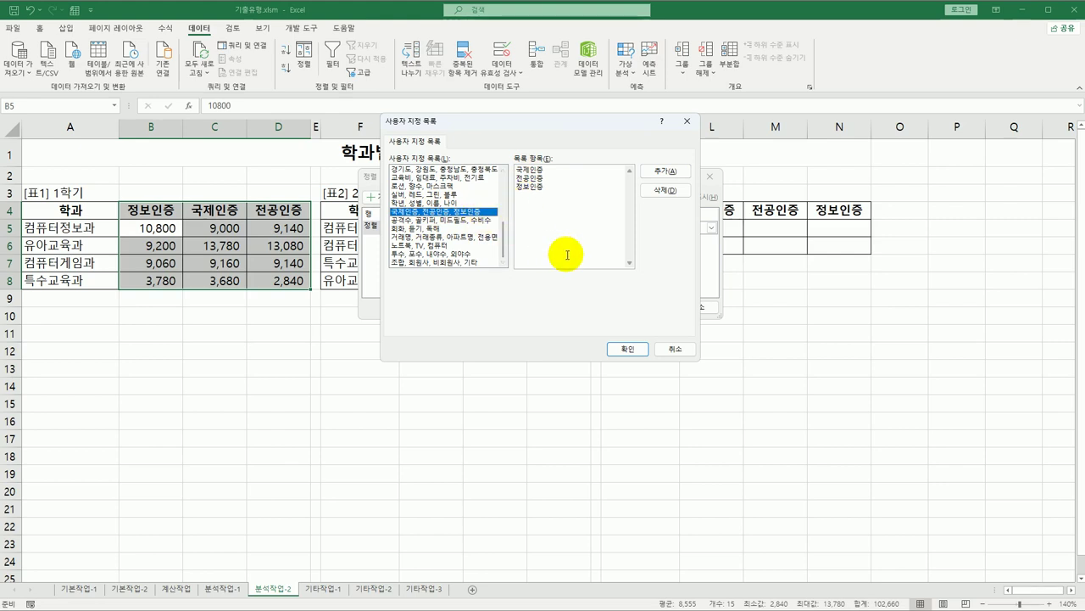
pyautogui.click(627, 348)
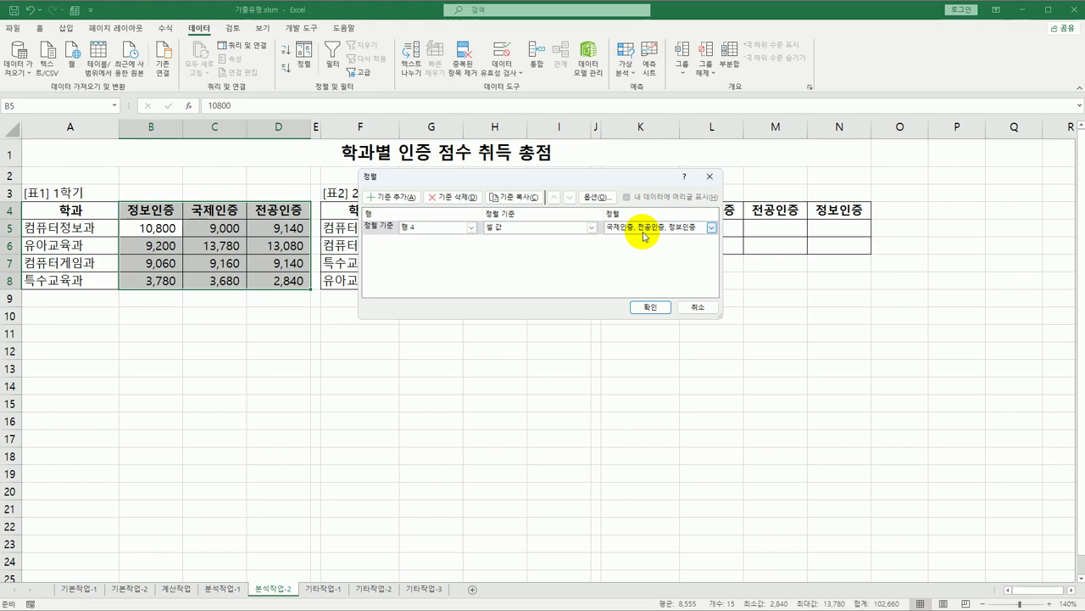
pyautogui.click(650, 307)
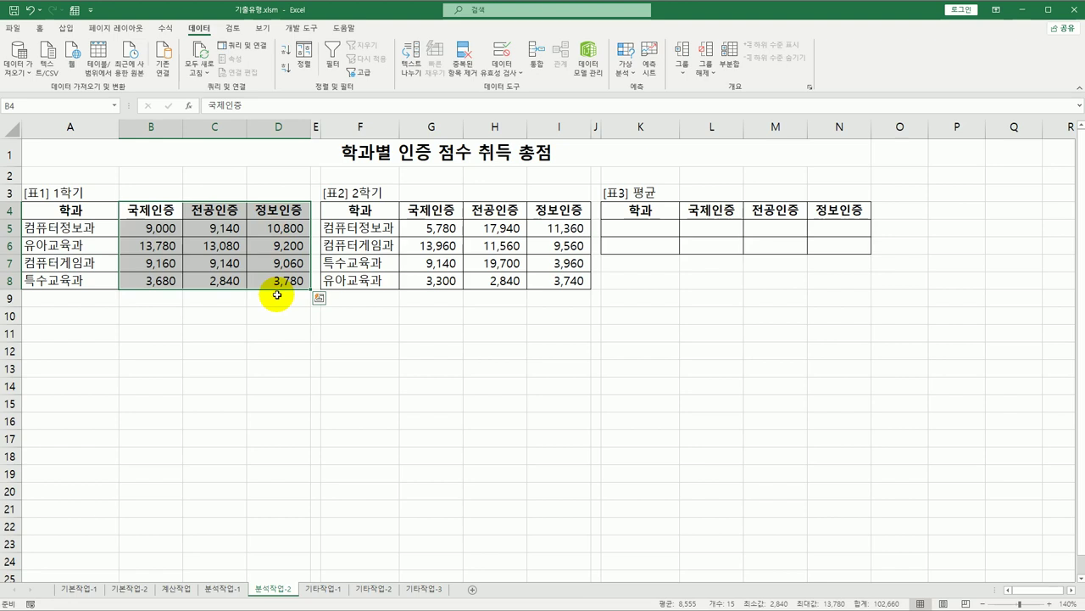
# Enter the wildcard department names 컴퓨터* in K5 and *교육과 in K6 of 표3.
pyautogui.click(638, 212)
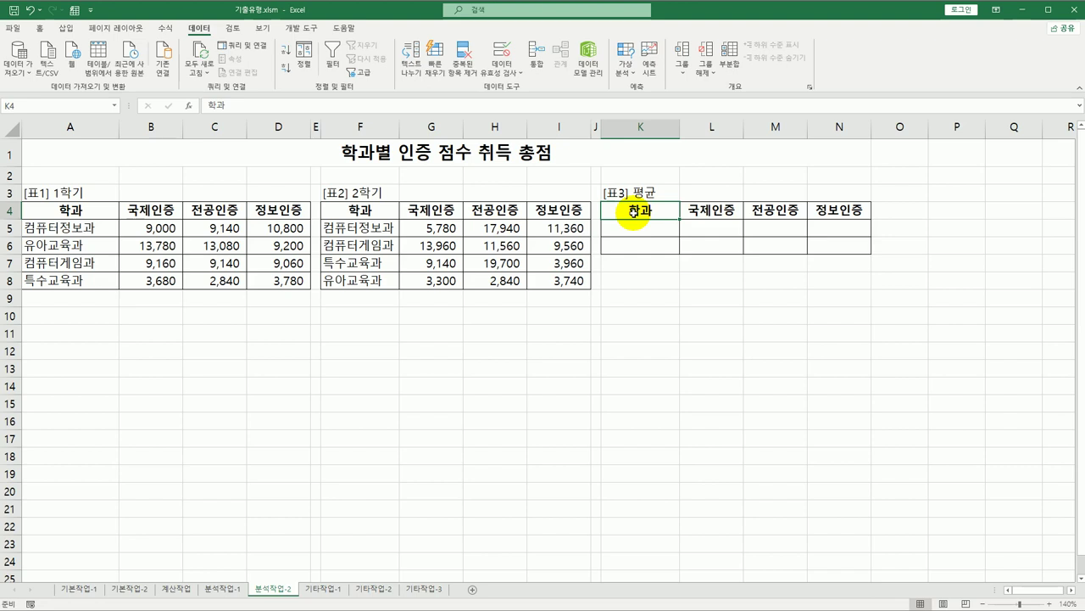
pyautogui.click(635, 229)
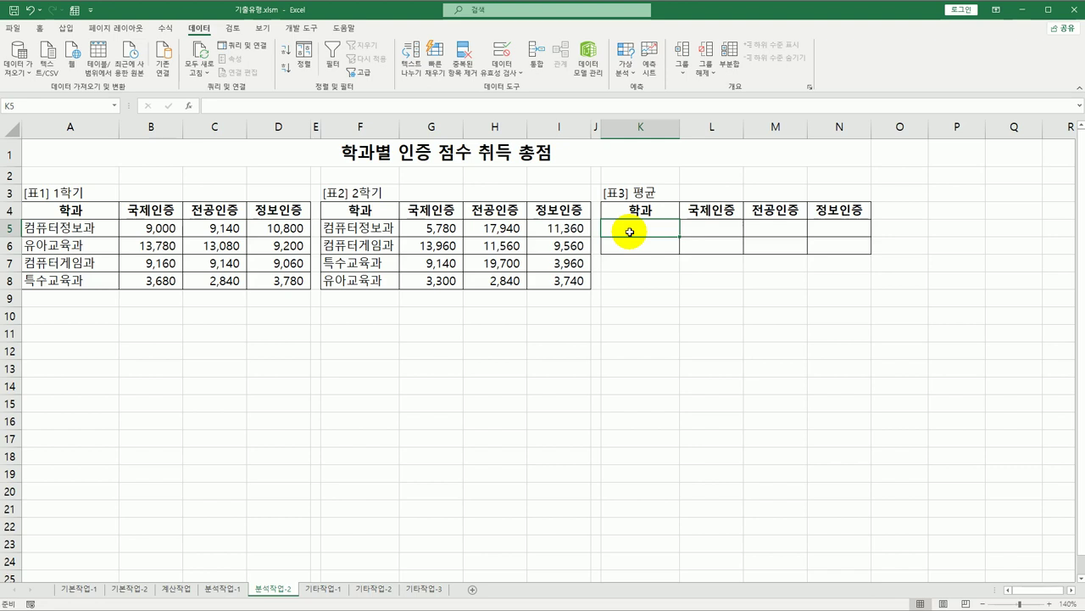
pyautogui.write('컴퓨터')
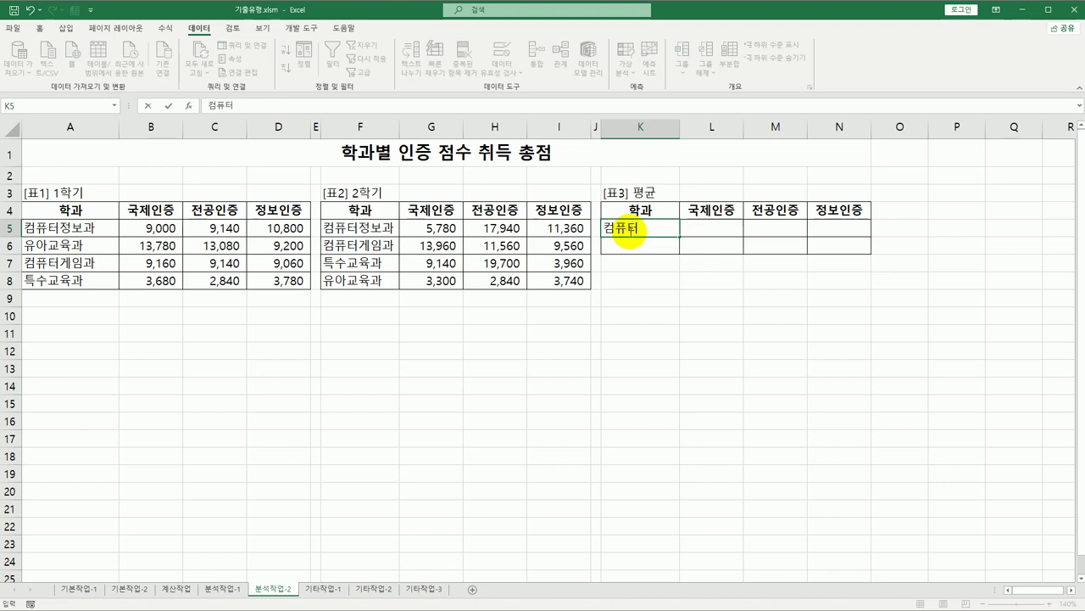
pyautogui.write('*')
pyautogui.press('Return')
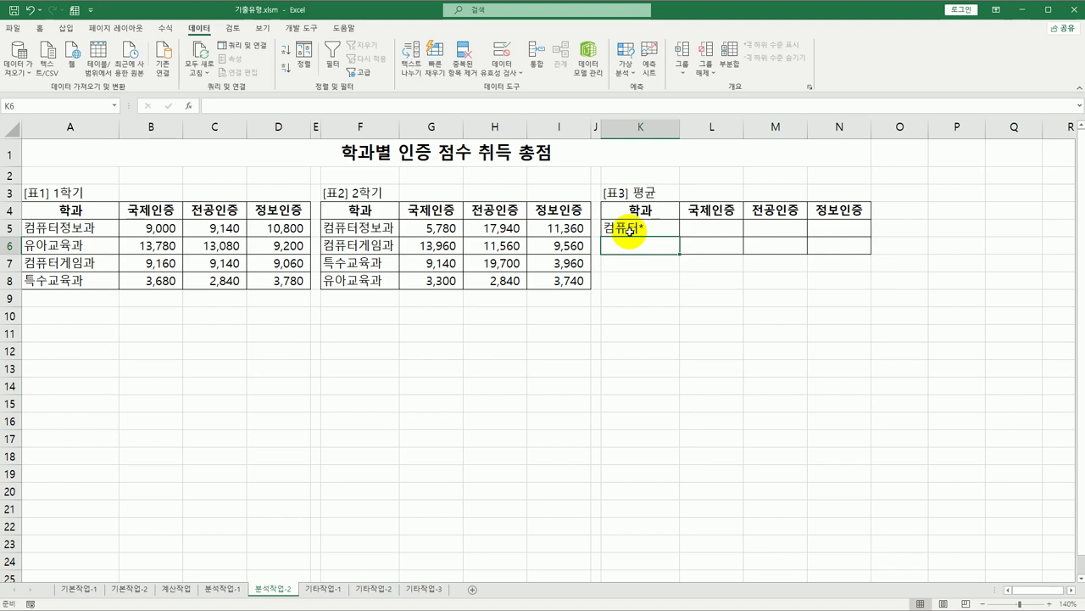
pyautogui.write('*교')
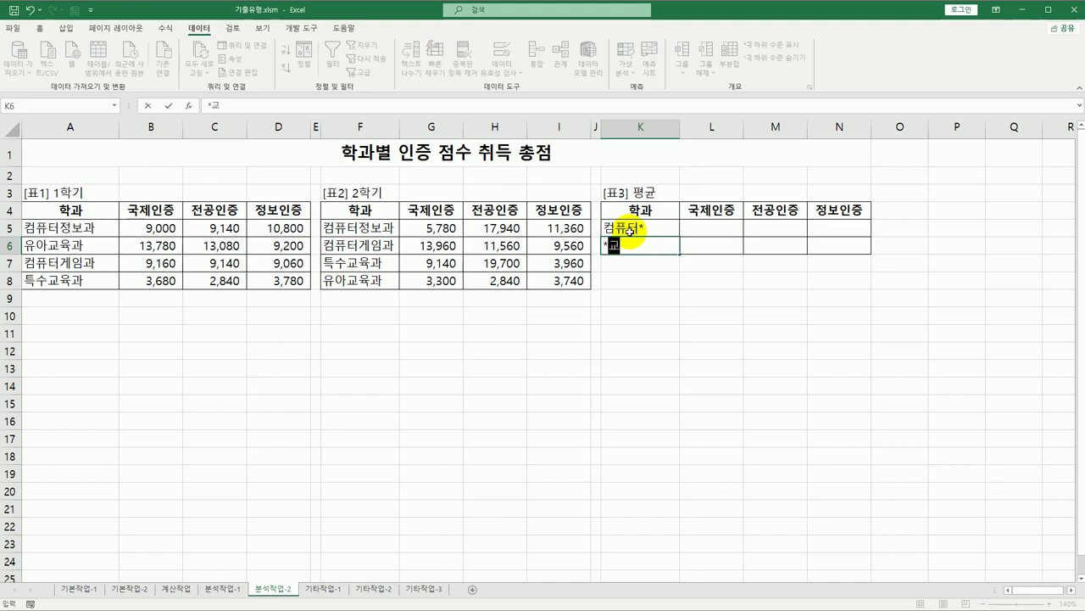
pyautogui.write('육과')
pyautogui.press('Return')
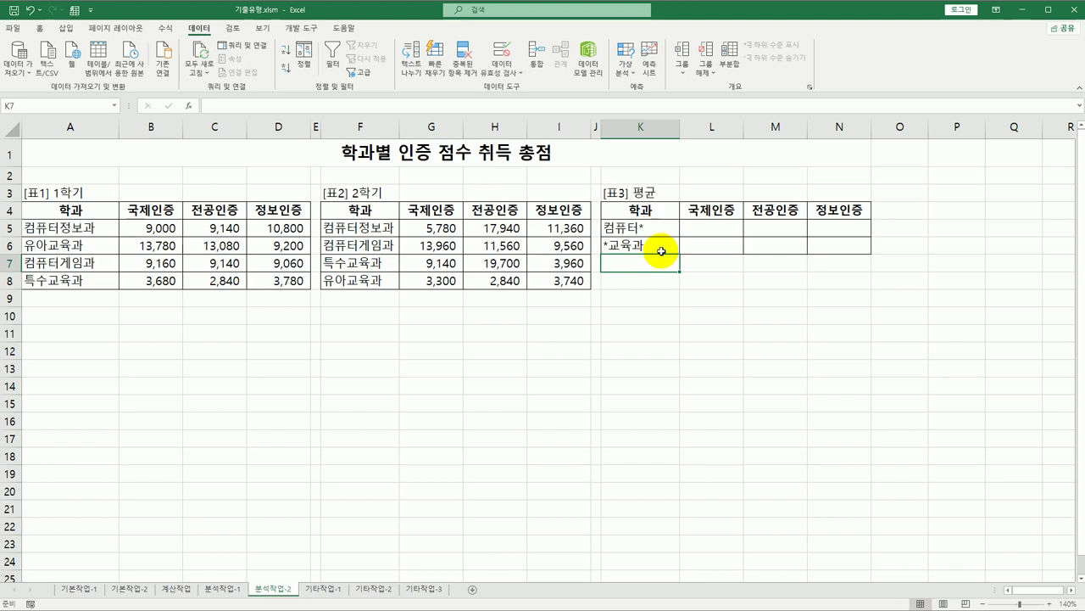
# Start a consolidation (통합) into range K4:N6 of 표3 with 평균 as the function.
pyautogui.moveTo(664, 218); pyautogui.dragTo(817, 244)
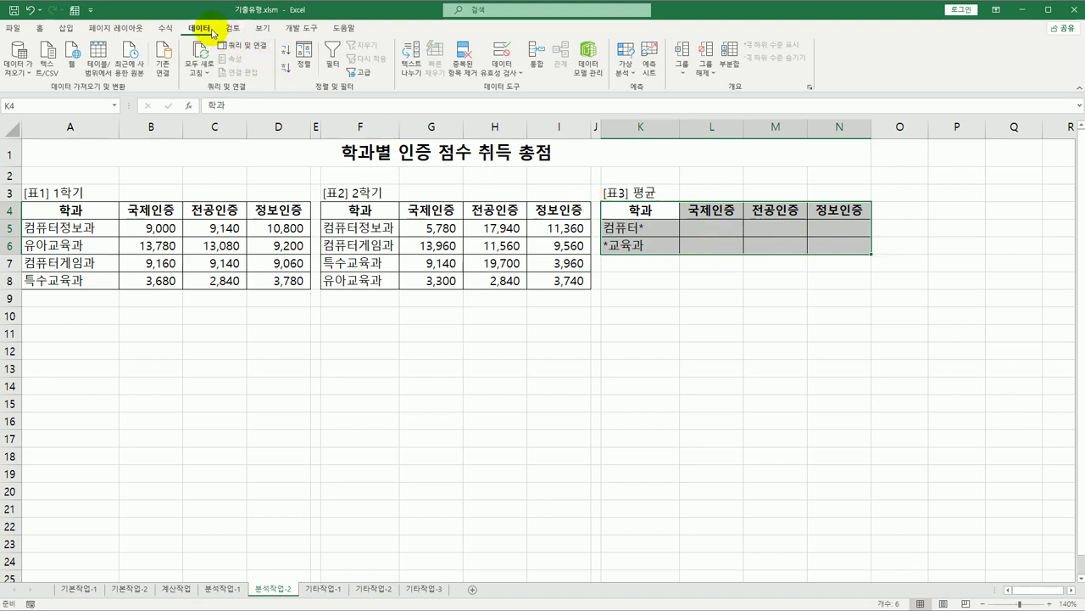
pyautogui.click(534, 65)
pyautogui.moveTo(538, 156); pyautogui.dragTo(586, 312)
pyautogui.click(547, 333)
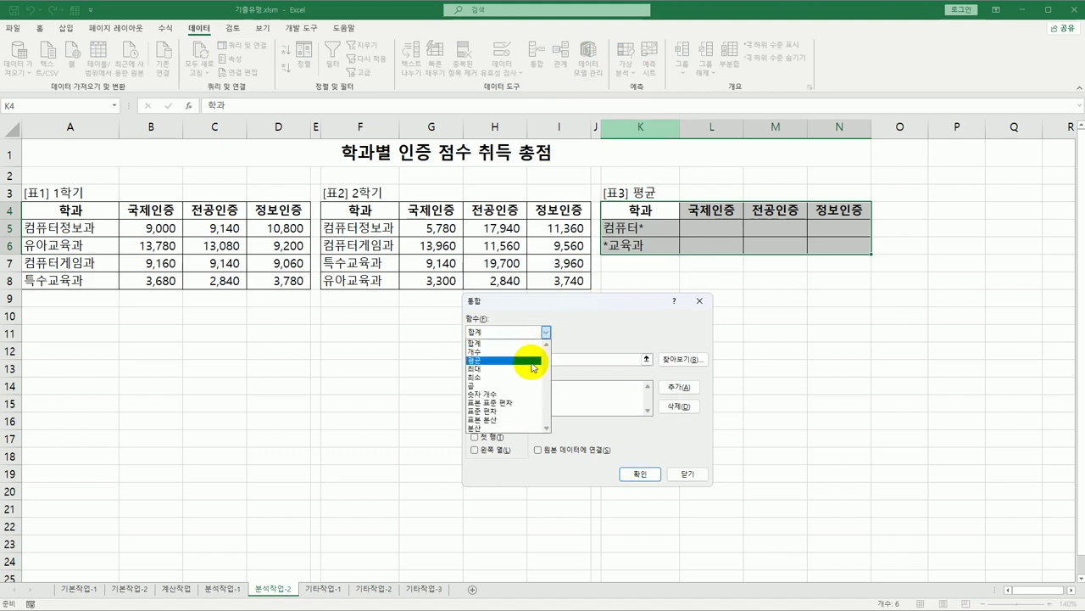
pyautogui.click(533, 361)
pyautogui.click(532, 361)
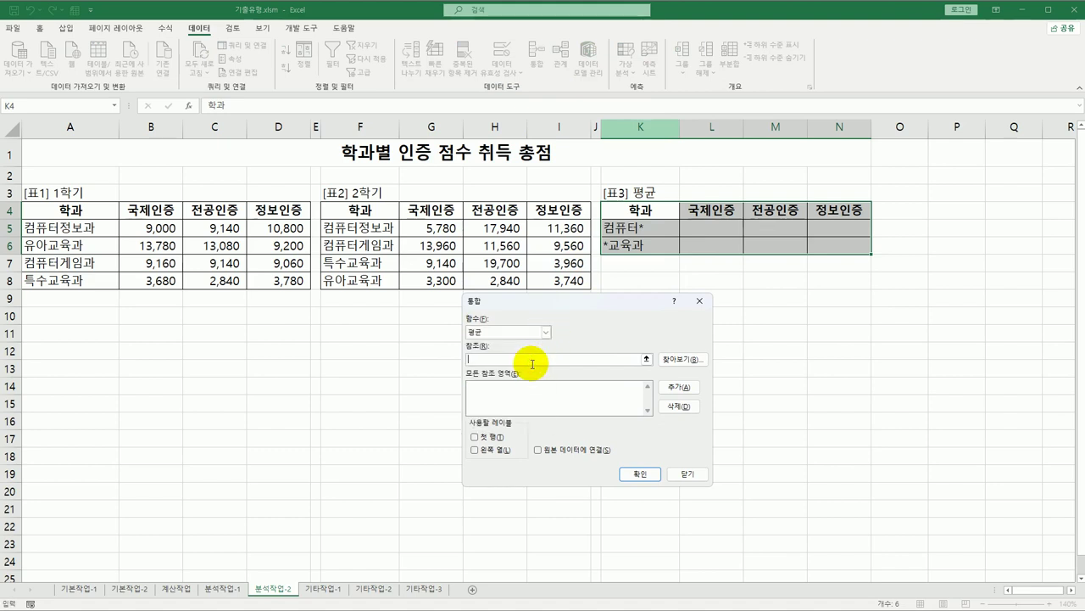
# Add A4:D8 of 표1 and F4:I8 of 표2 as the consolidation's reference ranges.
pyautogui.moveTo(89, 210); pyautogui.dragTo(273, 273)
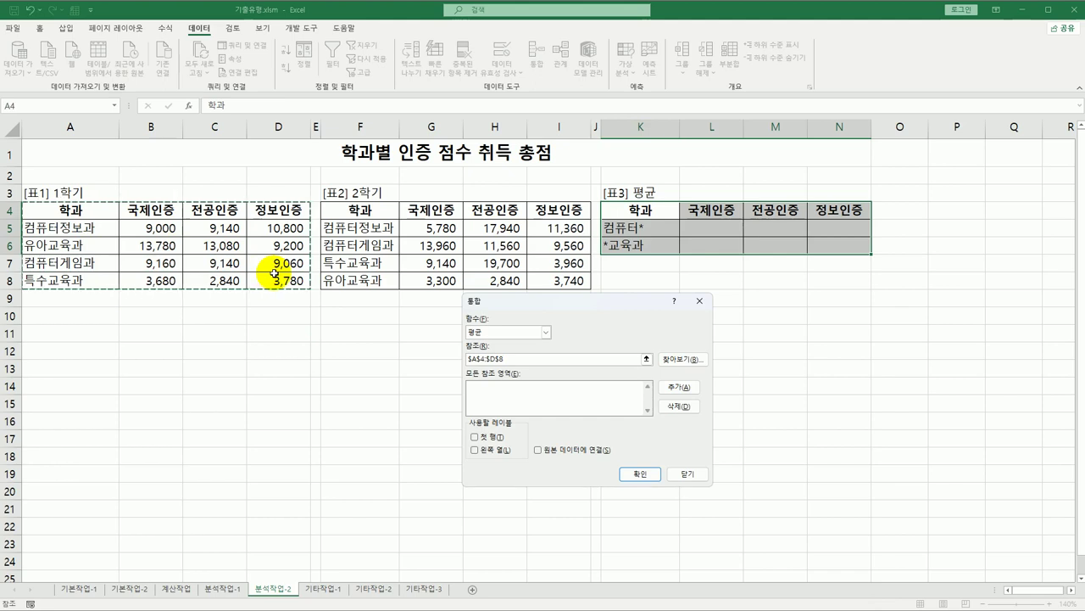
pyautogui.click(670, 389)
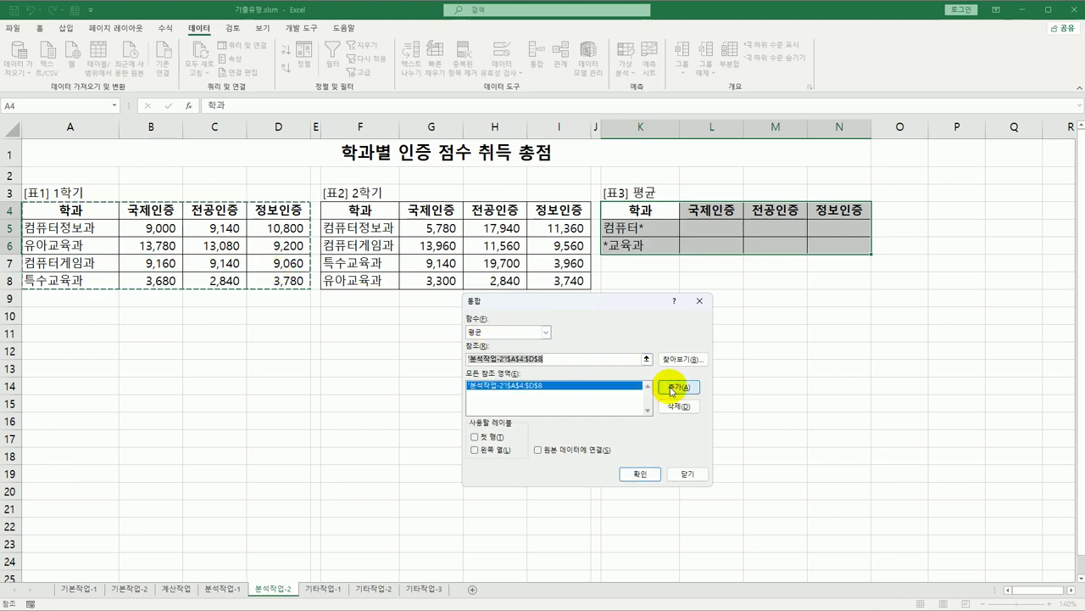
pyautogui.moveTo(380, 208); pyautogui.dragTo(556, 275)
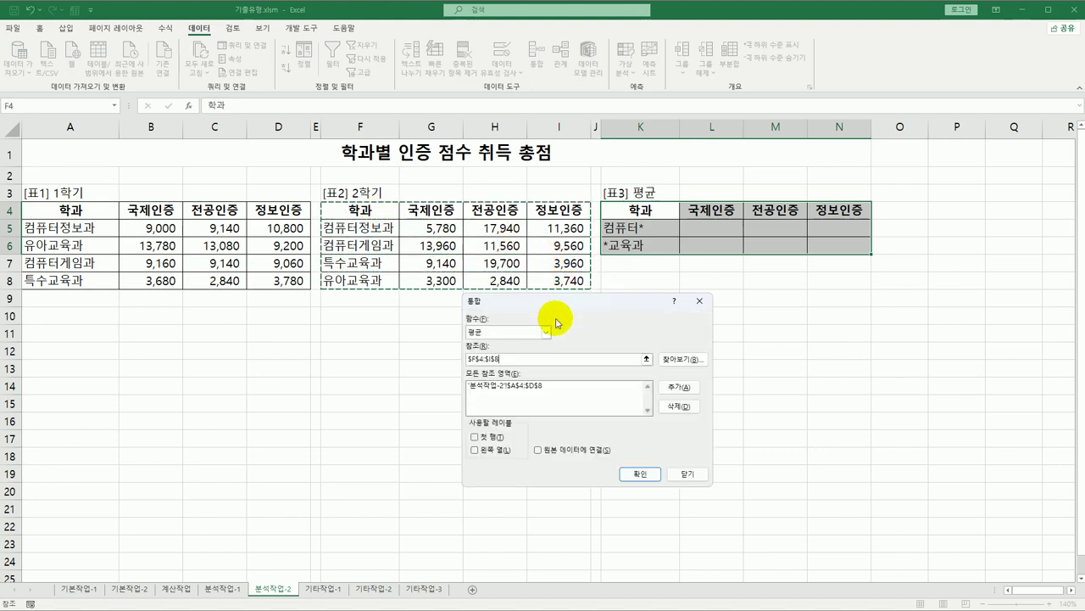
pyautogui.click(674, 390)
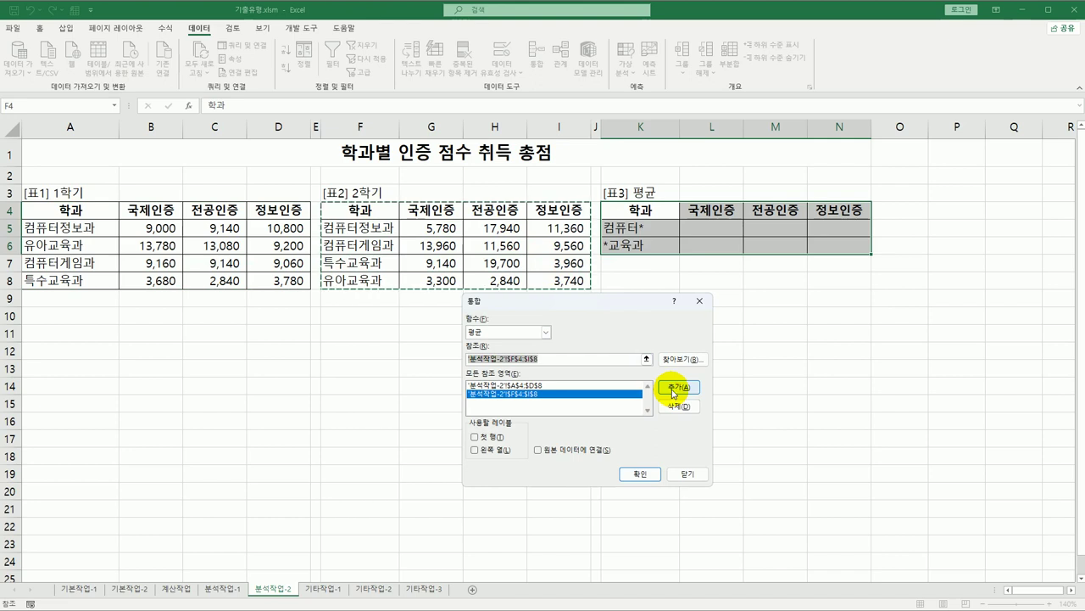
# Use both 첫 행 and 왼쪽 열 as labels and run the consolidation into 표3.
pyautogui.click(490, 439)
pyautogui.click(490, 453)
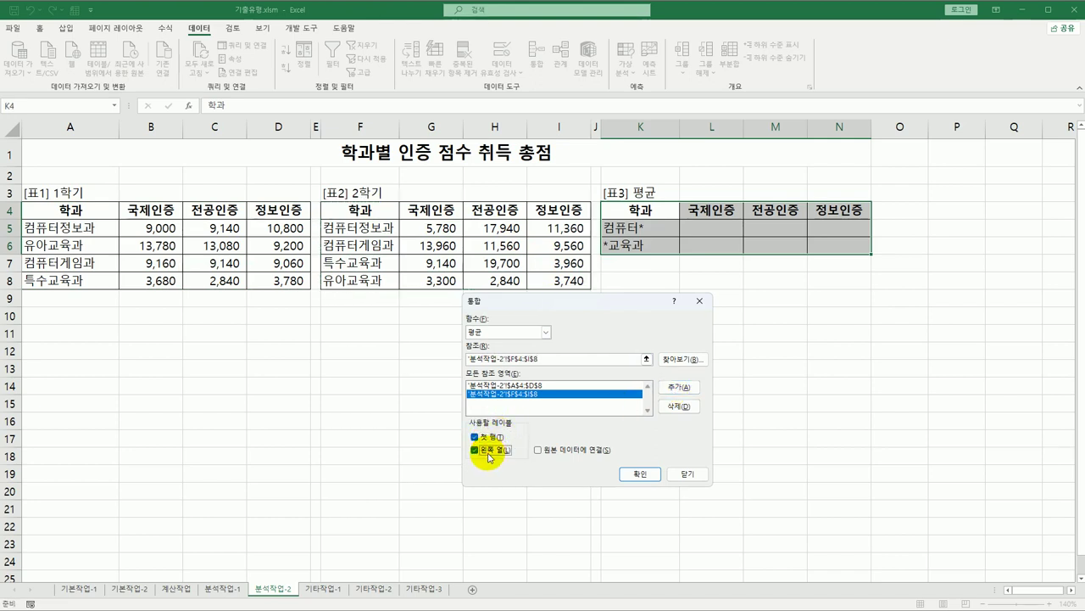
pyautogui.click(641, 474)
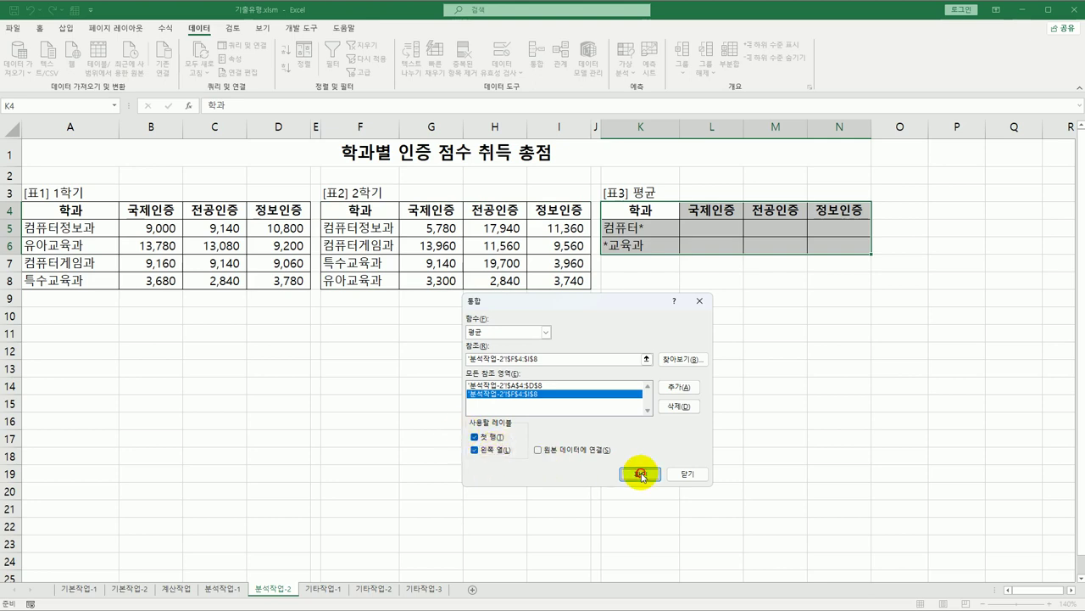
pyautogui.click(843, 245)
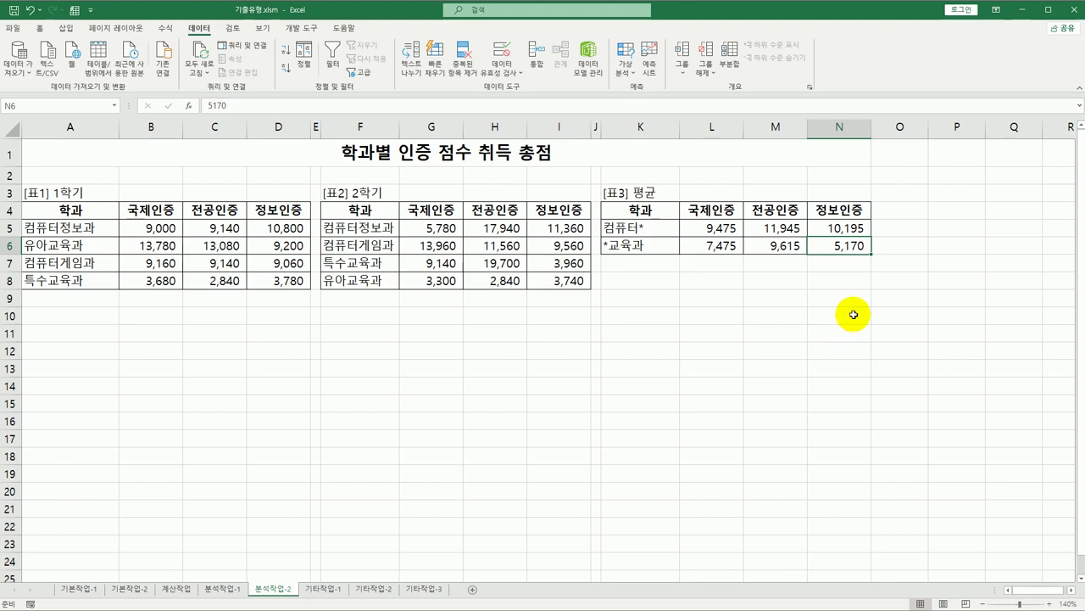
pyautogui.click(874, 291)
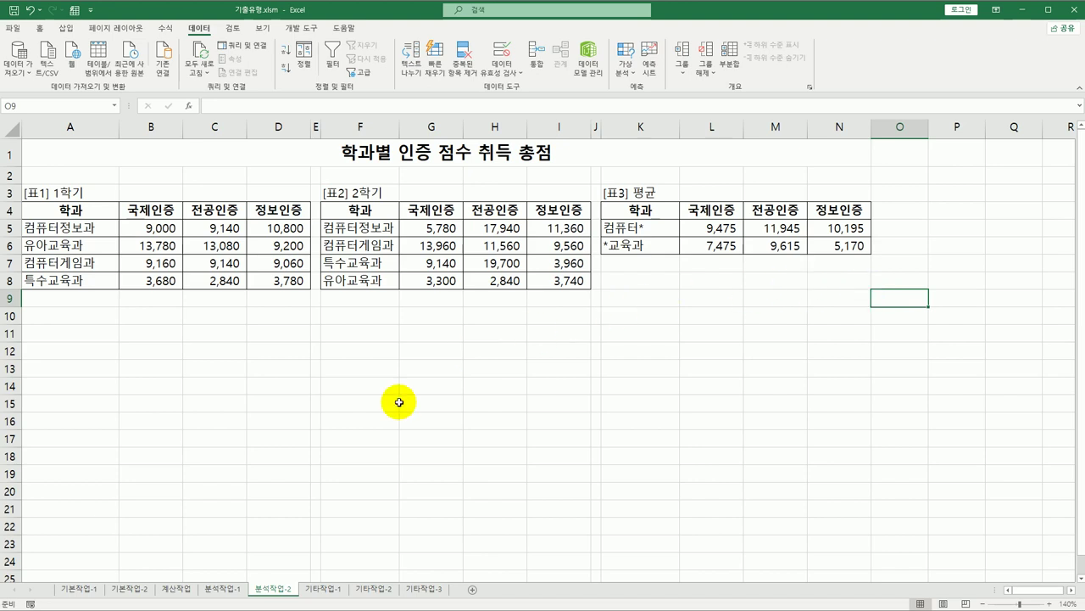
# On sheet 기타작업-1, set the custom text angle (사용자 지정 각) of the chart's horizontal category axis to 45°.
pyautogui.click(324, 589)
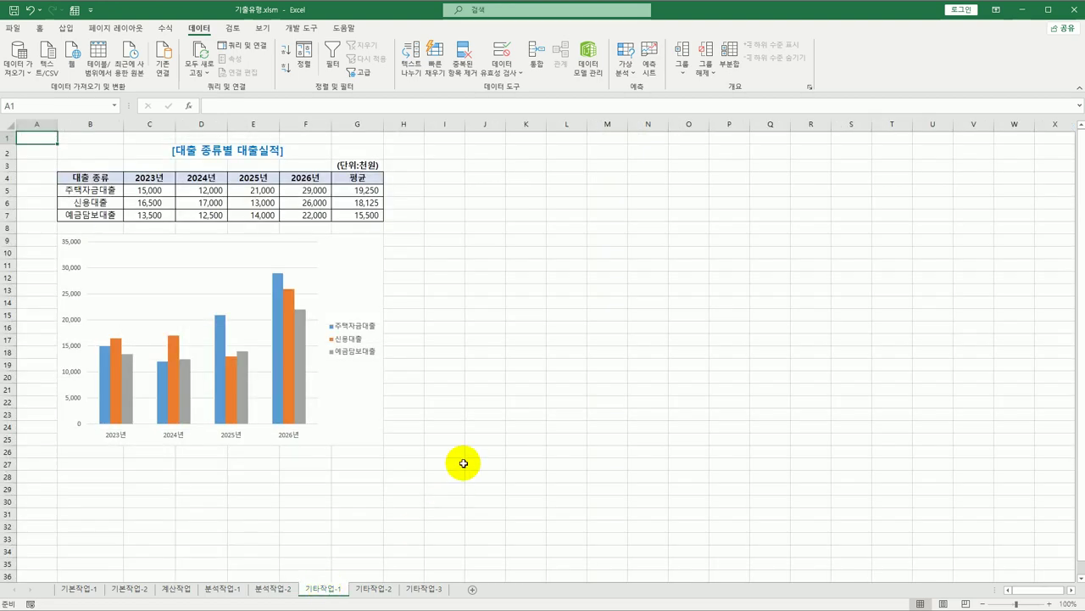
pyautogui.scroll(4, 463, 462)
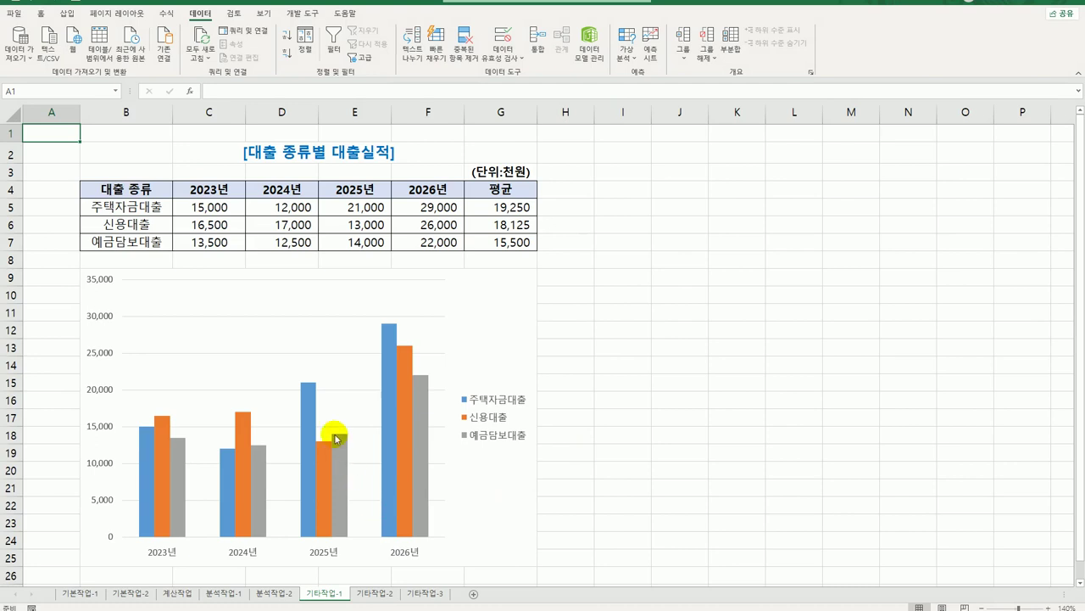
pyautogui.scroll(-3, 332, 428)
pyautogui.click(321, 394)
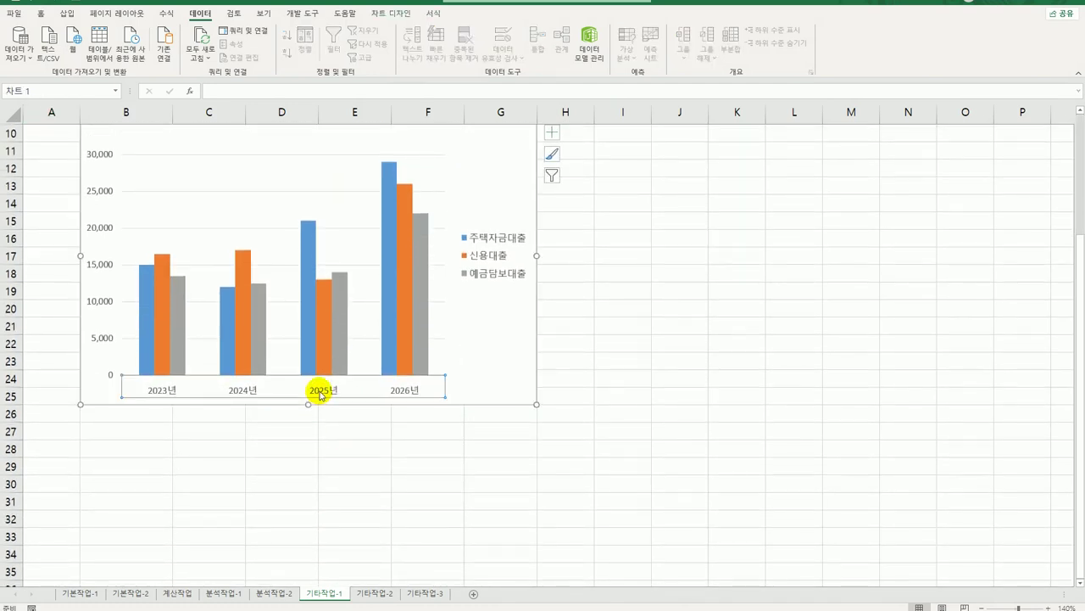
pyautogui.rightClick(322, 395)
pyautogui.click(381, 547)
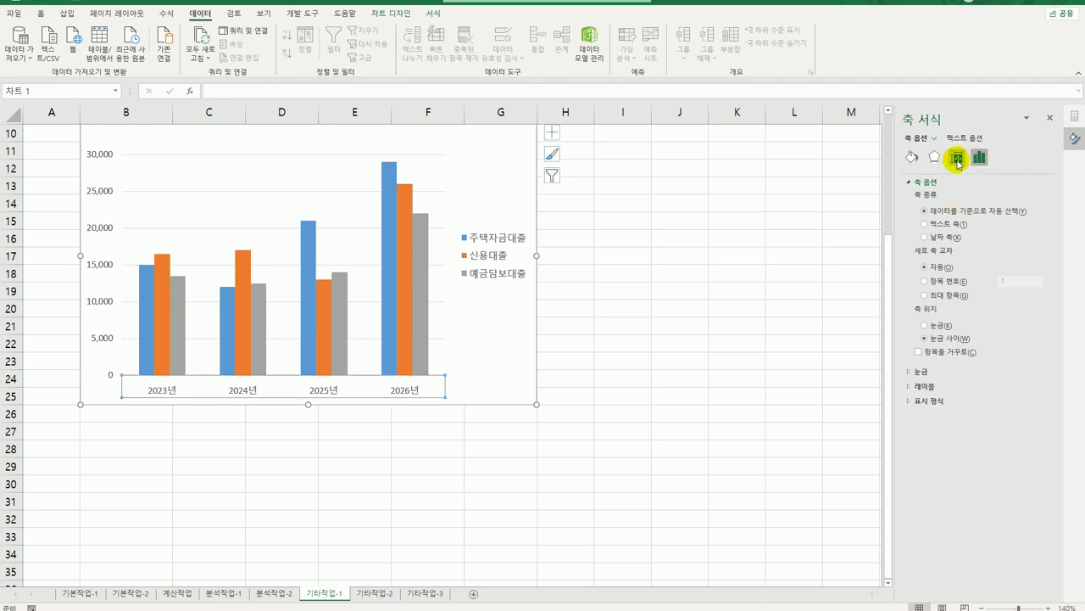
pyautogui.click(957, 163)
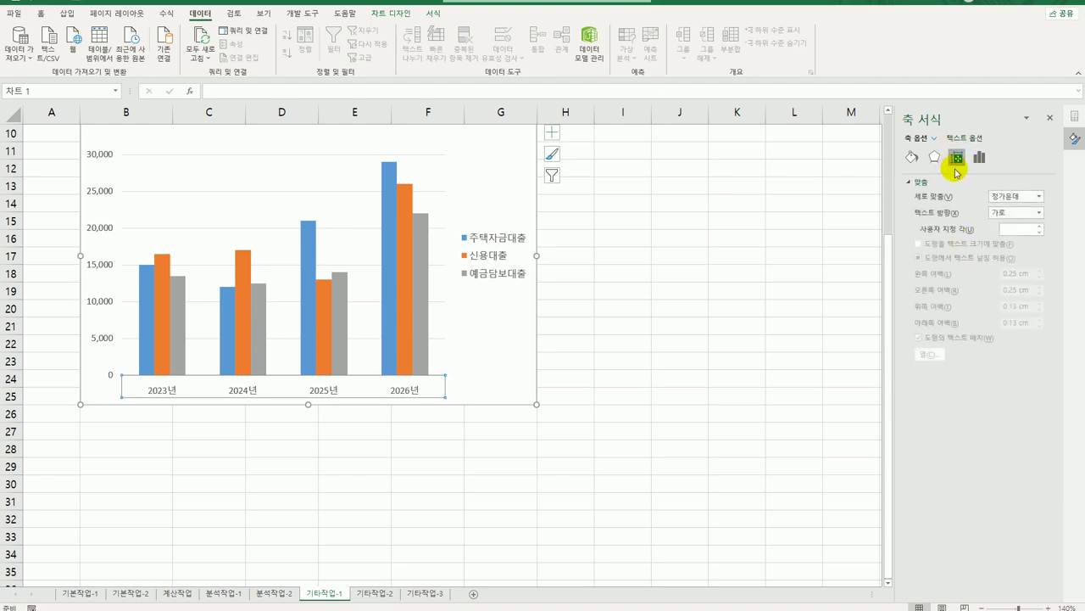
pyautogui.click(1016, 230)
pyautogui.write('45')
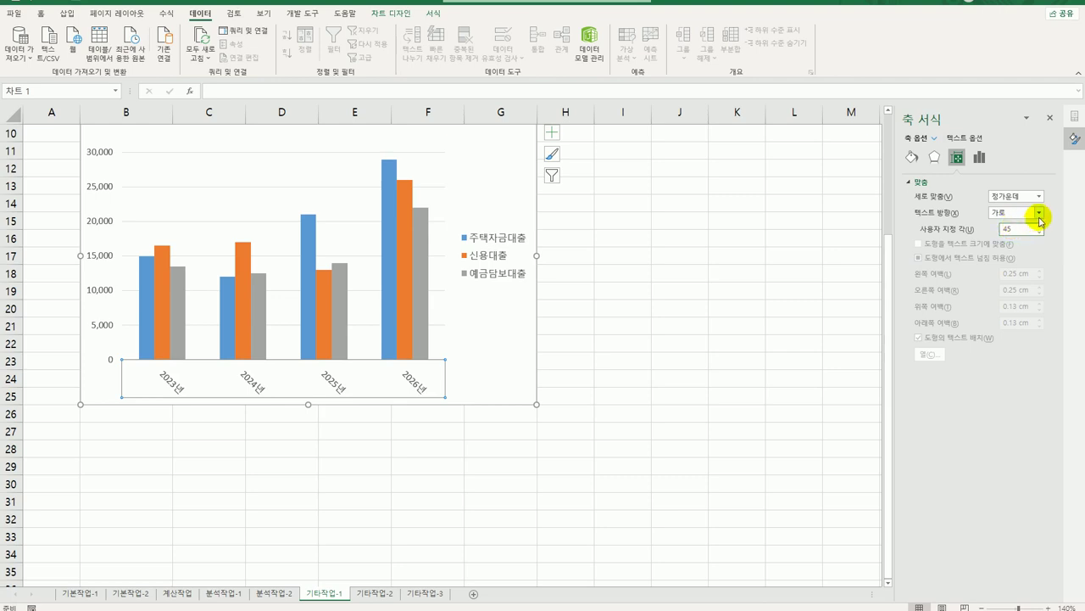
pyautogui.click(1028, 217)
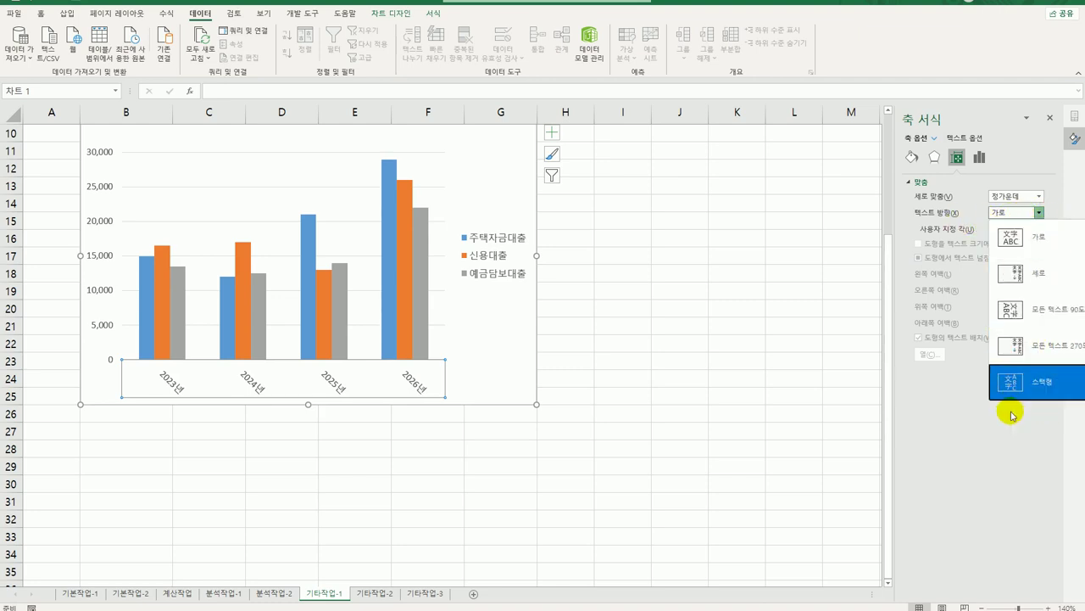
pyautogui.click(1045, 223)
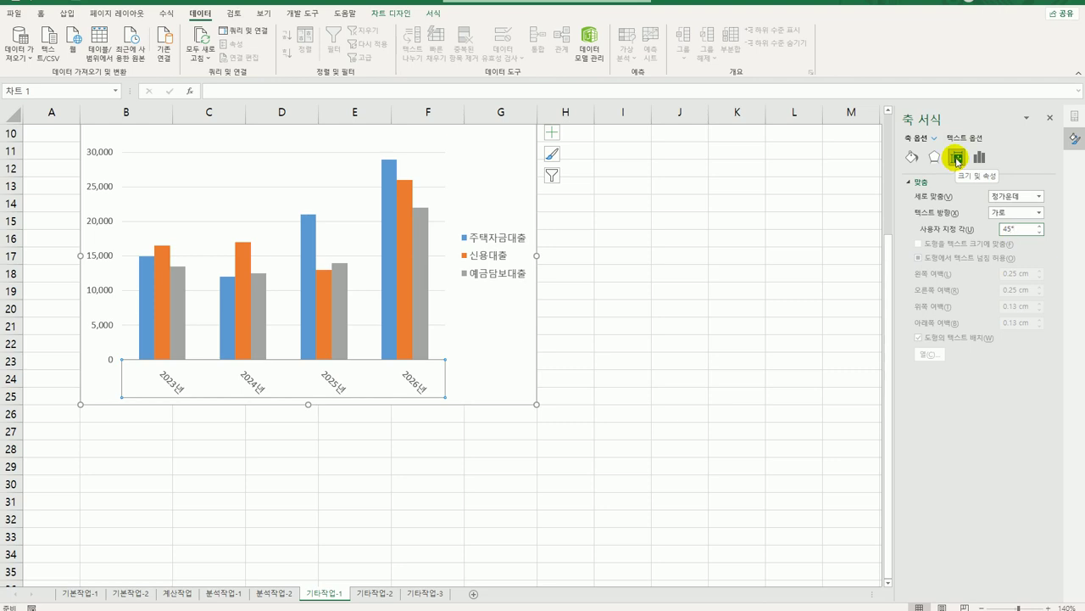
pyautogui.click(959, 159)
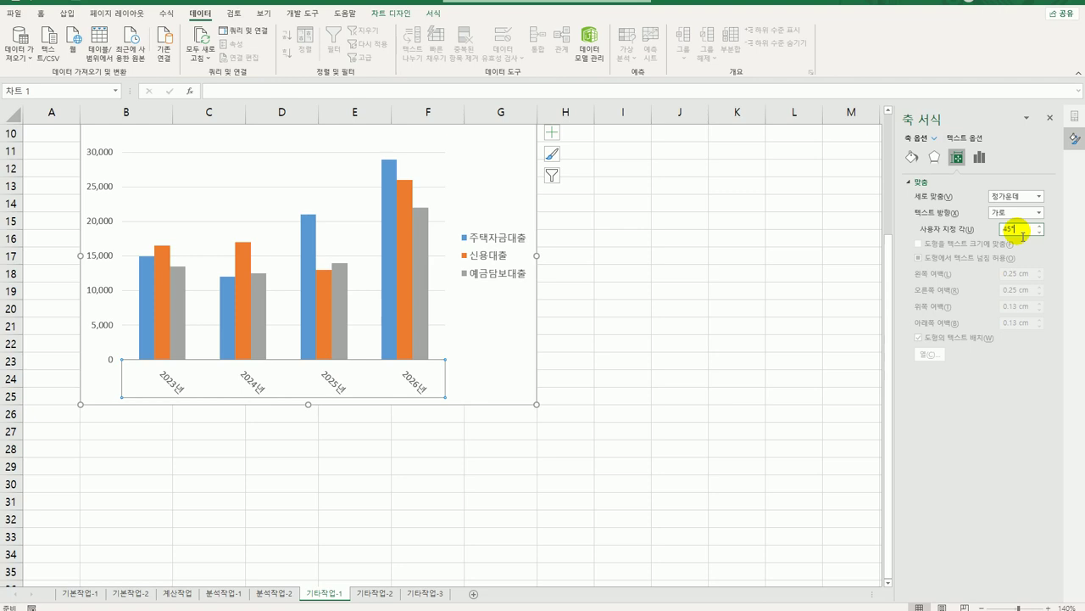
# Show the chart's vertical value axis with its values in reverse order (값을 거꾸로).
pyautogui.click(107, 224)
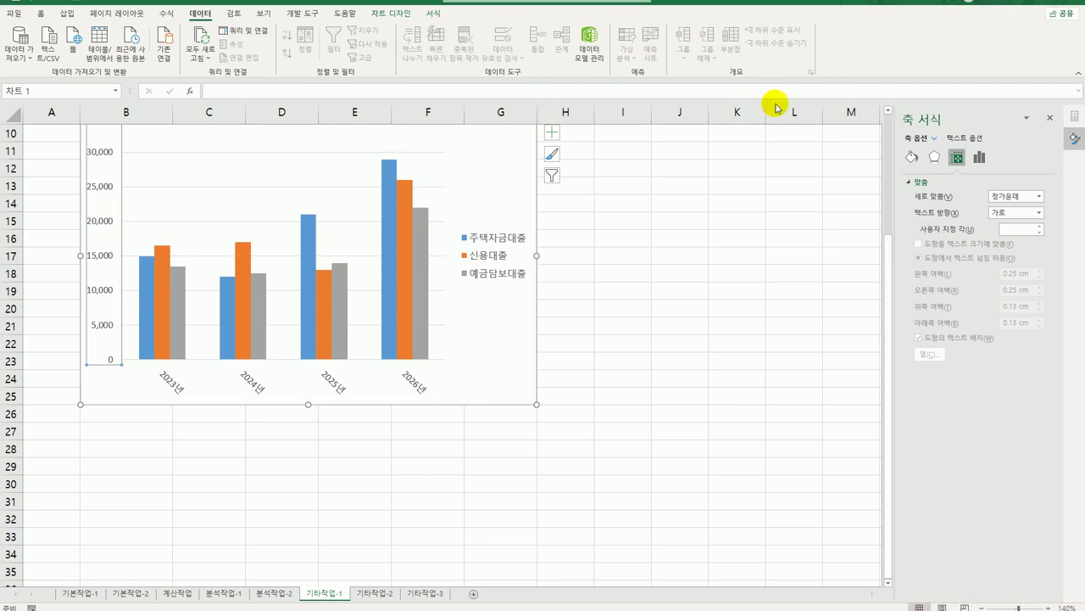
pyautogui.click(979, 158)
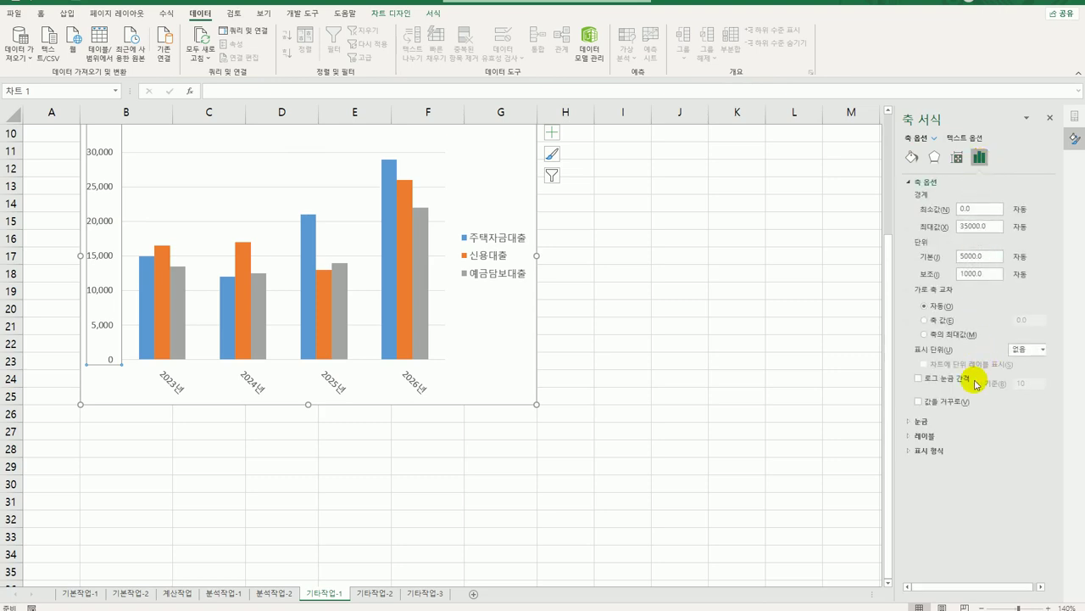
pyautogui.click(967, 404)
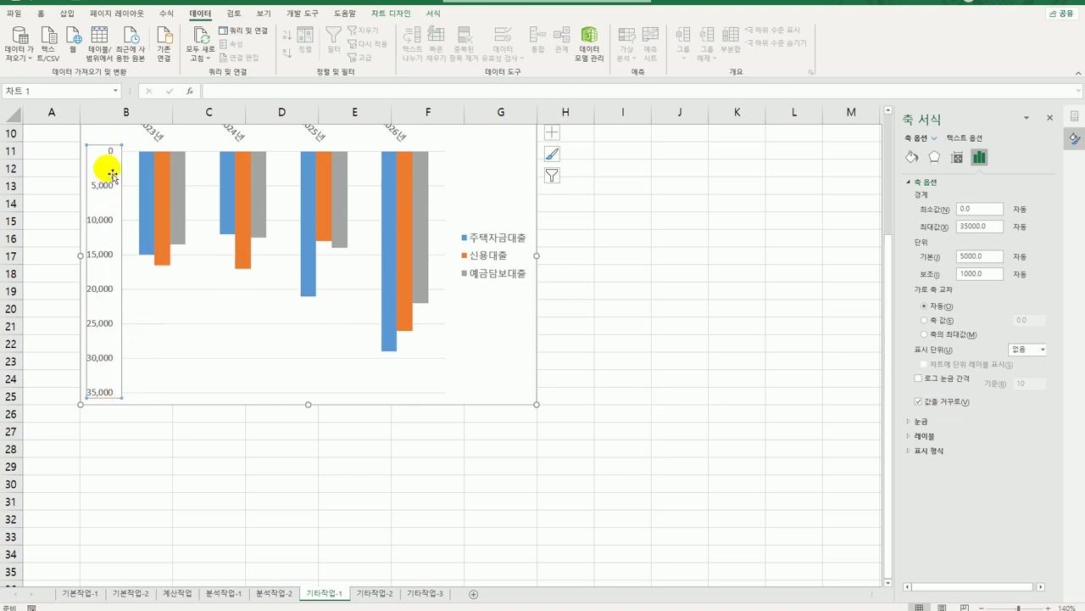
pyautogui.scroll(3, 187, 287)
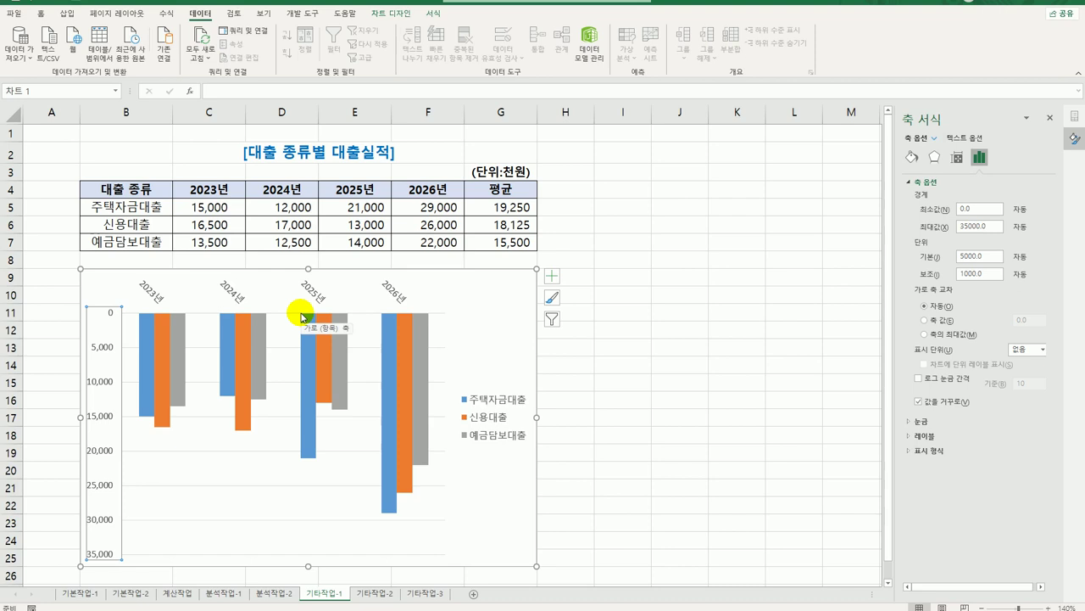
# Set the vertical axis's major tick marks (주 눈금) to 교차.
pyautogui.click(921, 422)
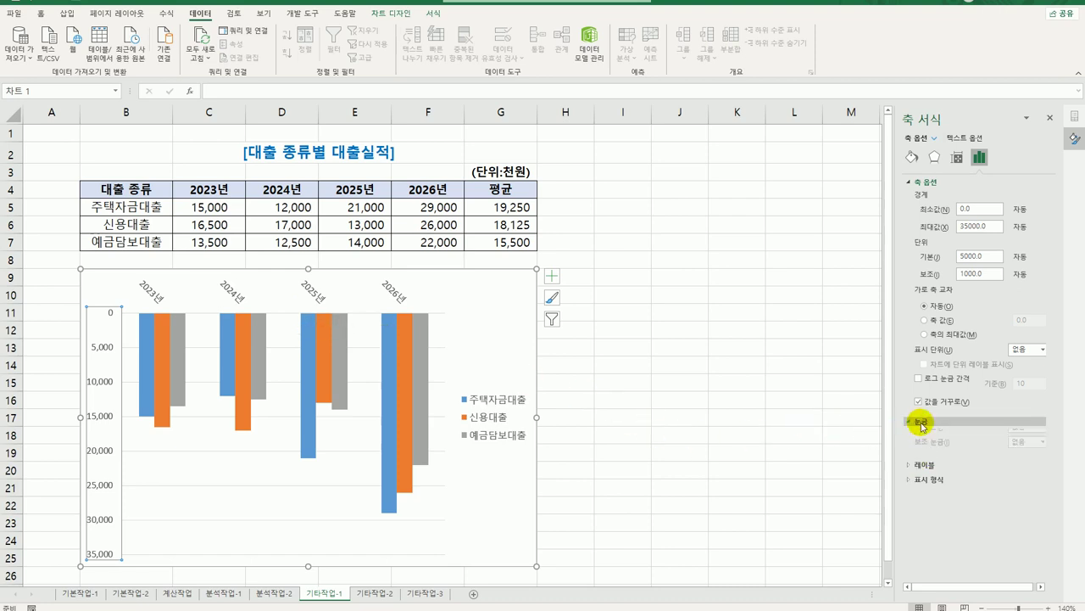
pyautogui.click(1039, 435)
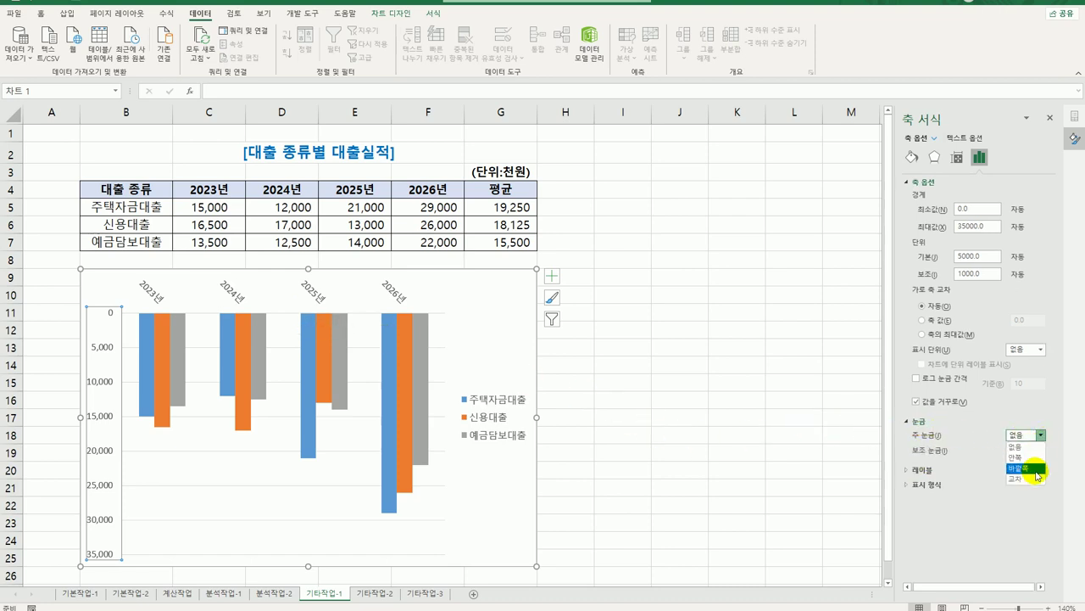
pyautogui.click(1035, 478)
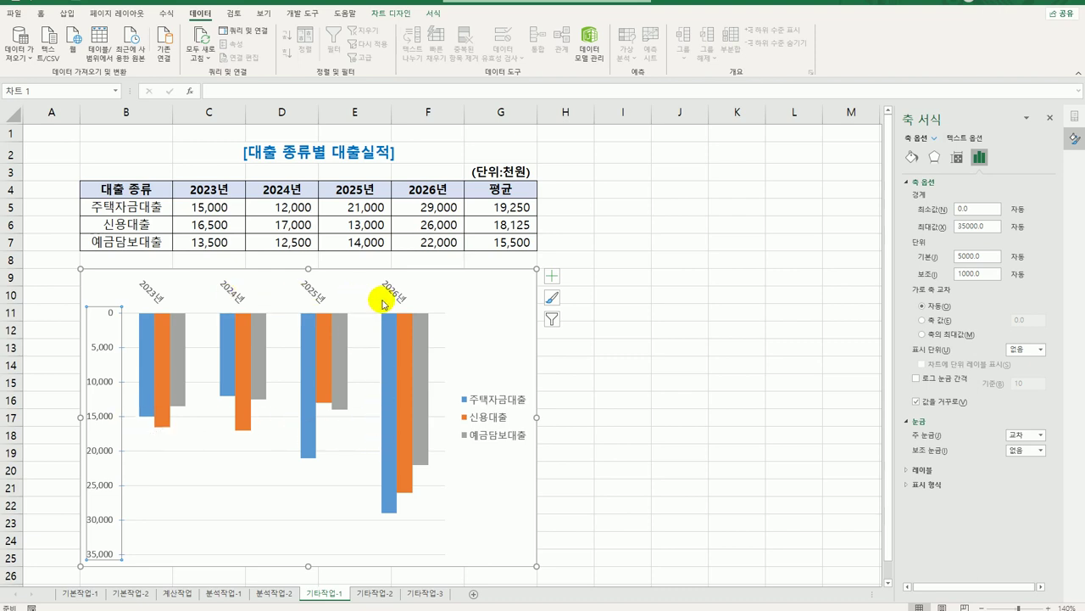
# Add a data callout (데이터 설명선) to only the 2024년 point of the 주택자금대출 series.
pyautogui.click(227, 347)
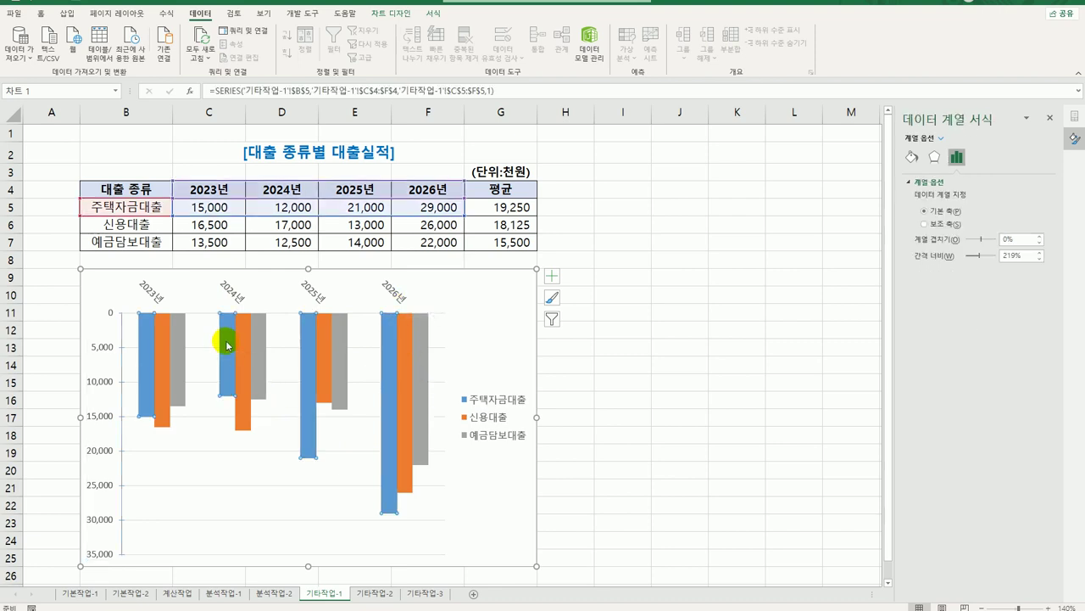
pyautogui.click(227, 345)
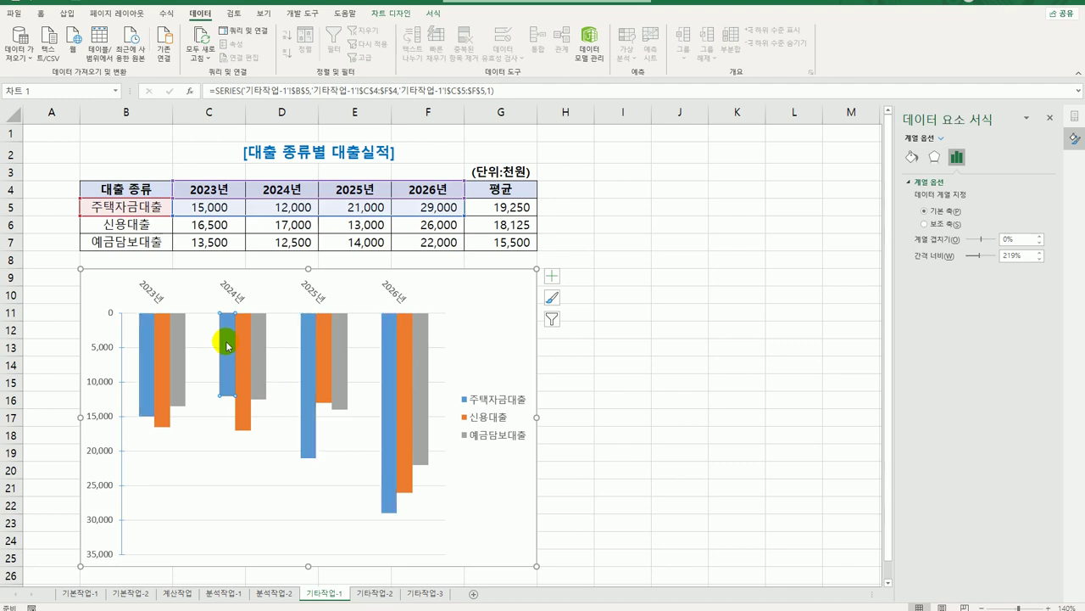
pyautogui.rightClick(227, 345)
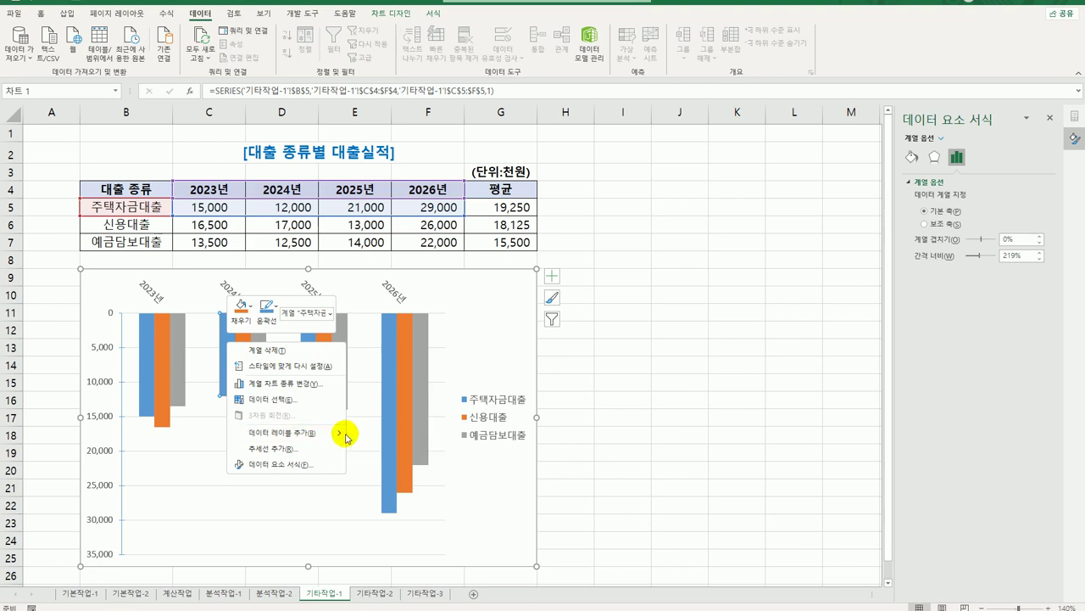
pyautogui.click(373, 455)
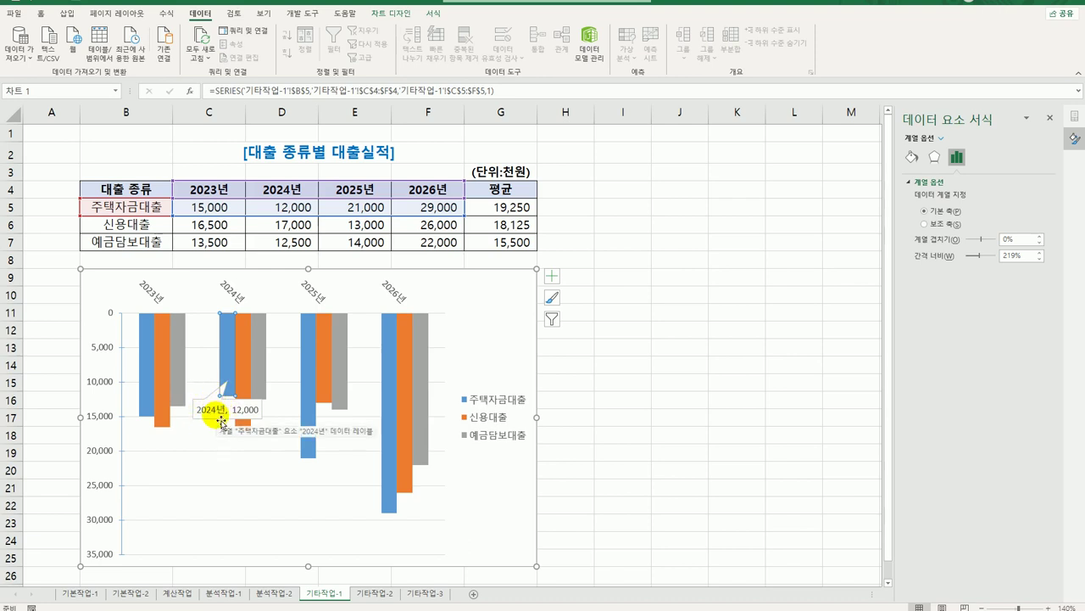
# Add a data callout (데이터 설명선) to only the 2026년 point of the 주택자금대출 series.
pyautogui.click(391, 361)
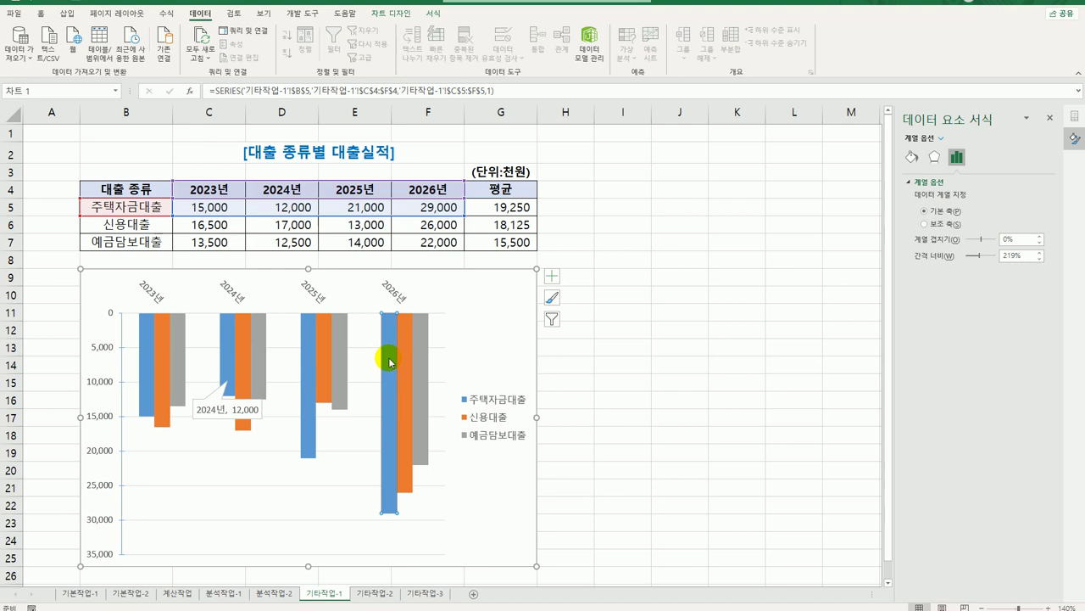
pyautogui.rightClick(389, 362)
pyautogui.moveTo(501, 452)
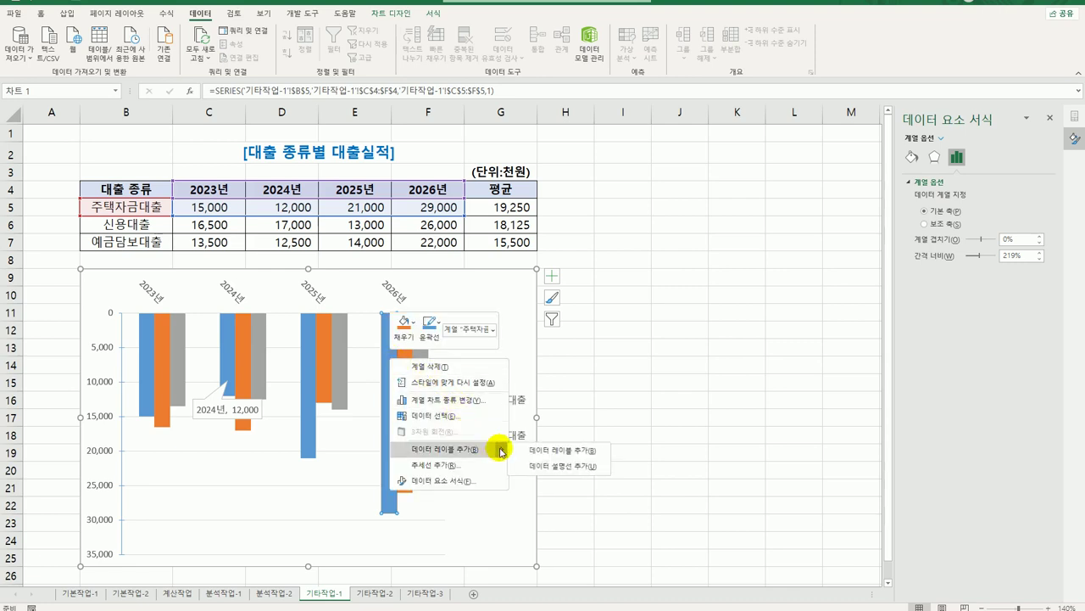
pyautogui.click(532, 466)
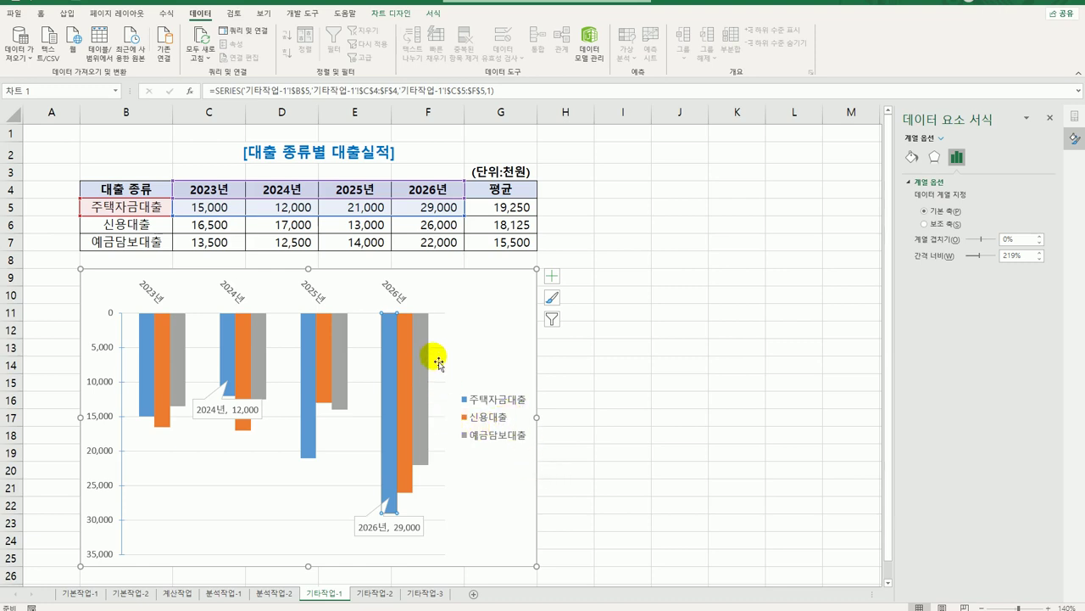
# Add a chart title (차트 제목) to the loan chart with the text 대출종류별 실적.
pyautogui.click(552, 276)
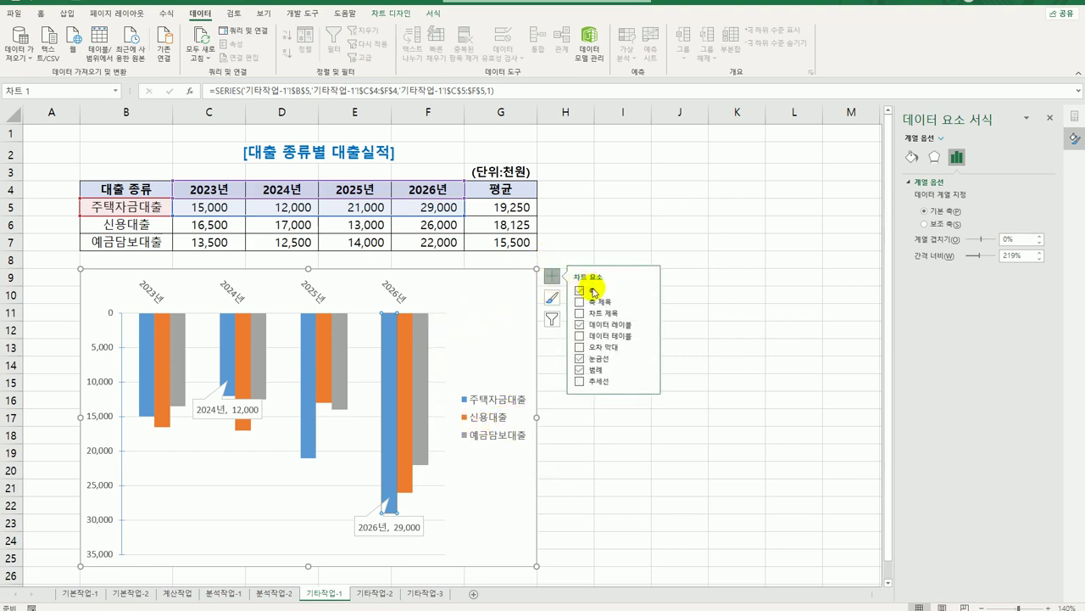
pyautogui.click(595, 313)
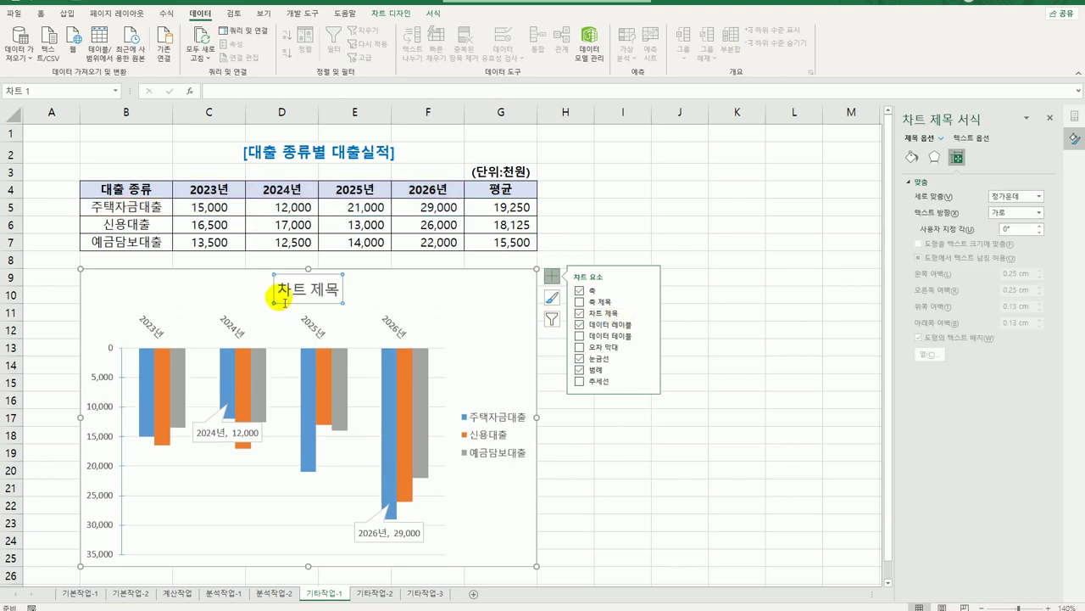
pyautogui.moveTo(281, 297); pyautogui.dragTo(340, 296)
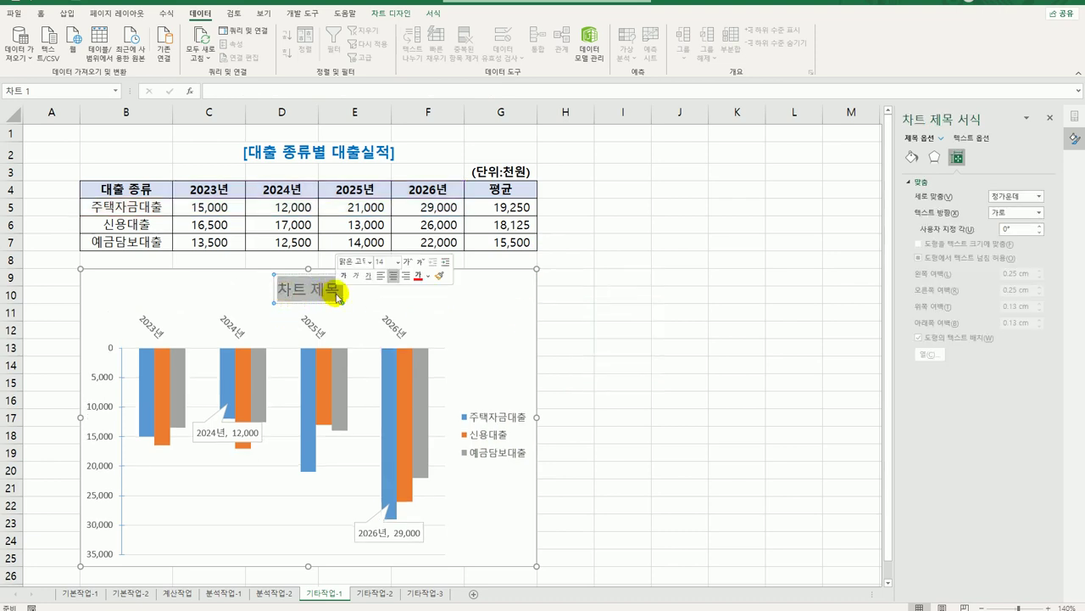
pyautogui.press('BackSpace')
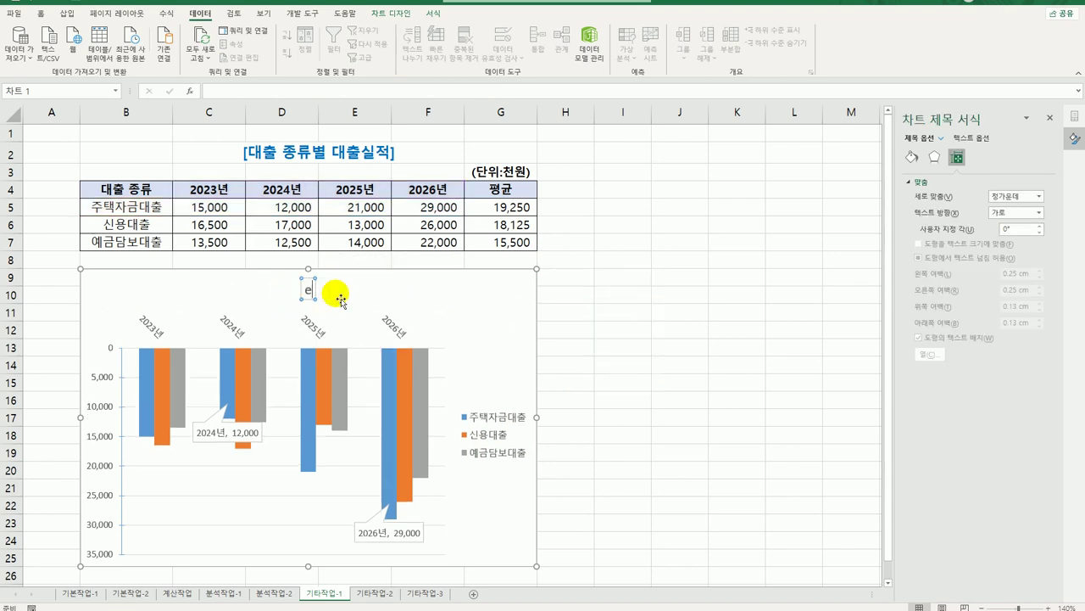
pyautogui.write('ㄷ')
pyautogui.write('대출')
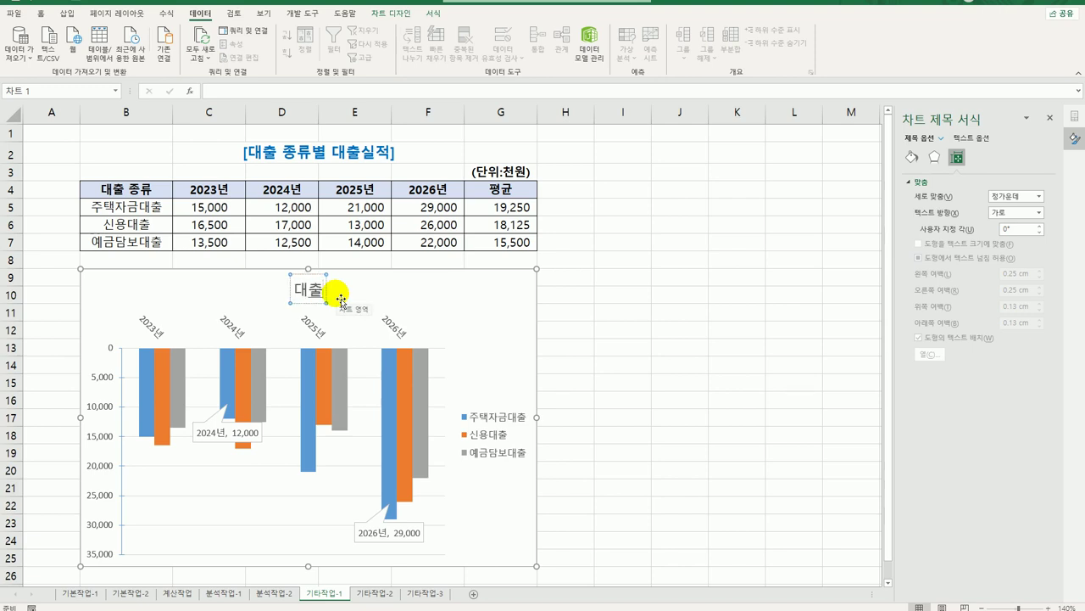
pyautogui.write('종류')
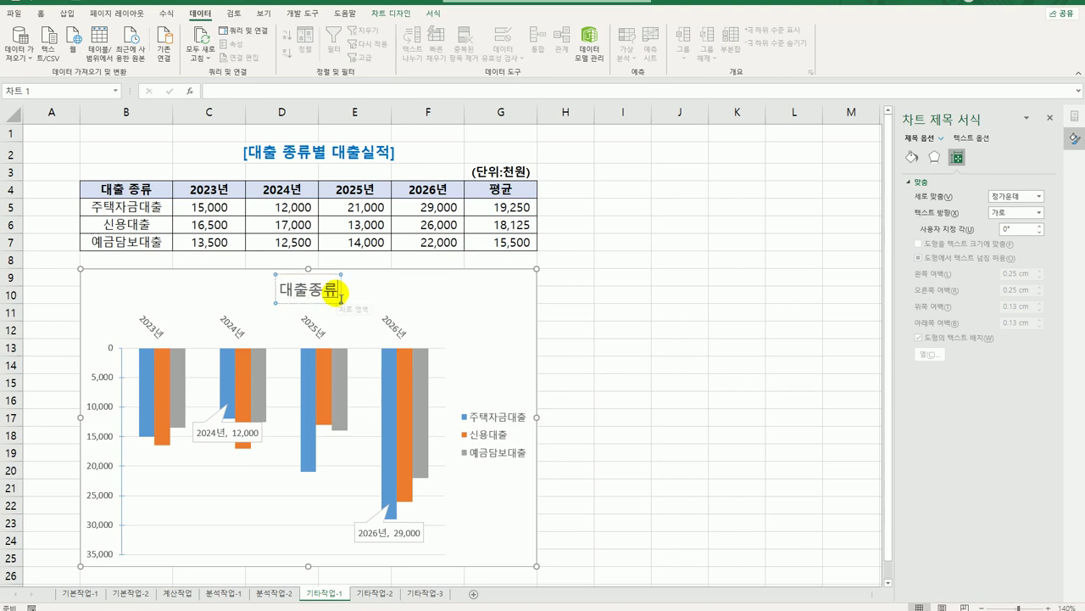
pyautogui.write('별 실지ㄱ')
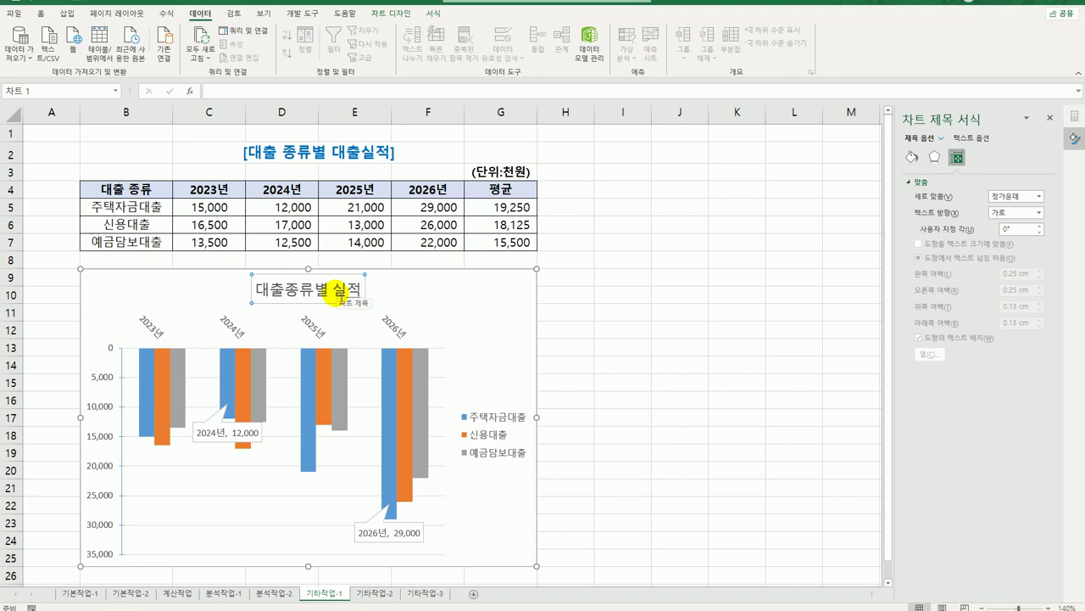
# Place the loan chart's legend (범례) at the bottom of the chart (아래쪽).
pyautogui.click(510, 323)
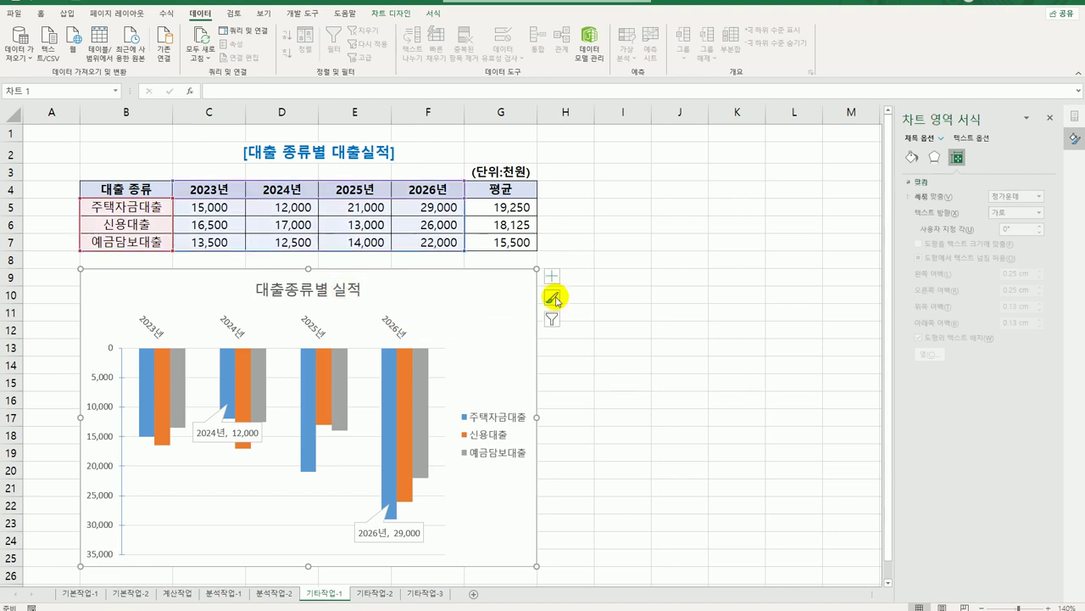
pyautogui.click(552, 276)
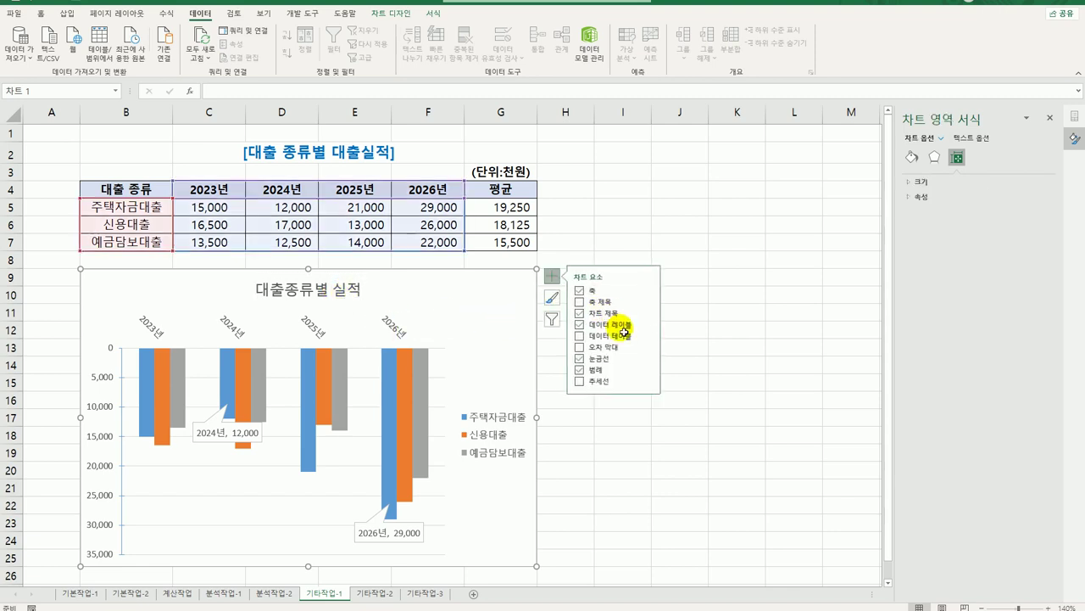
pyautogui.click(649, 370)
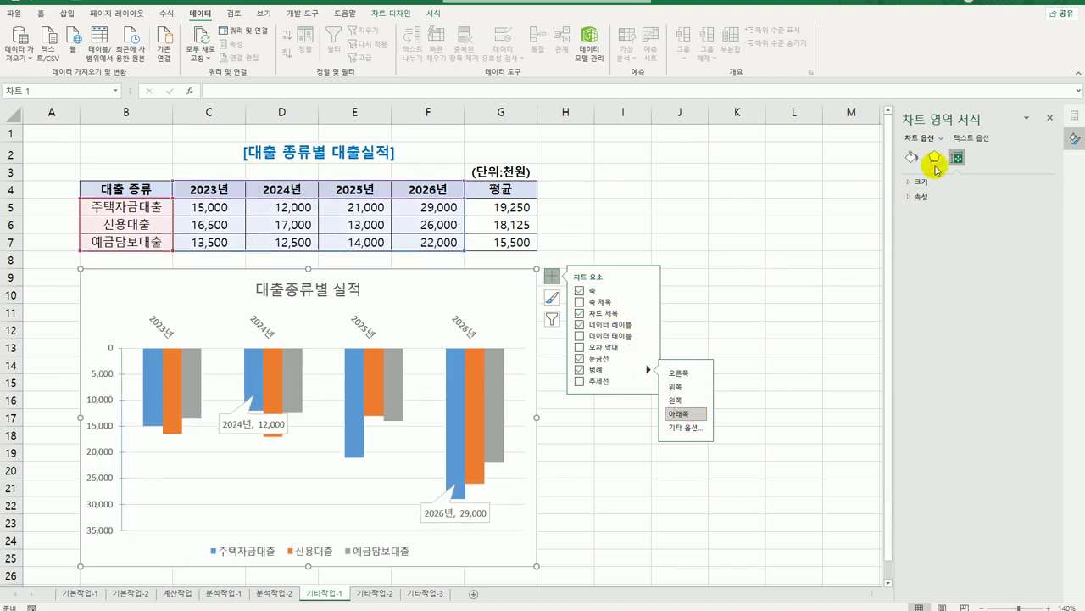
# Apply the glow effect 네온: 5pt, 파랑, 강조색 1 to the loan chart's chart area.
pyautogui.click(433, 19)
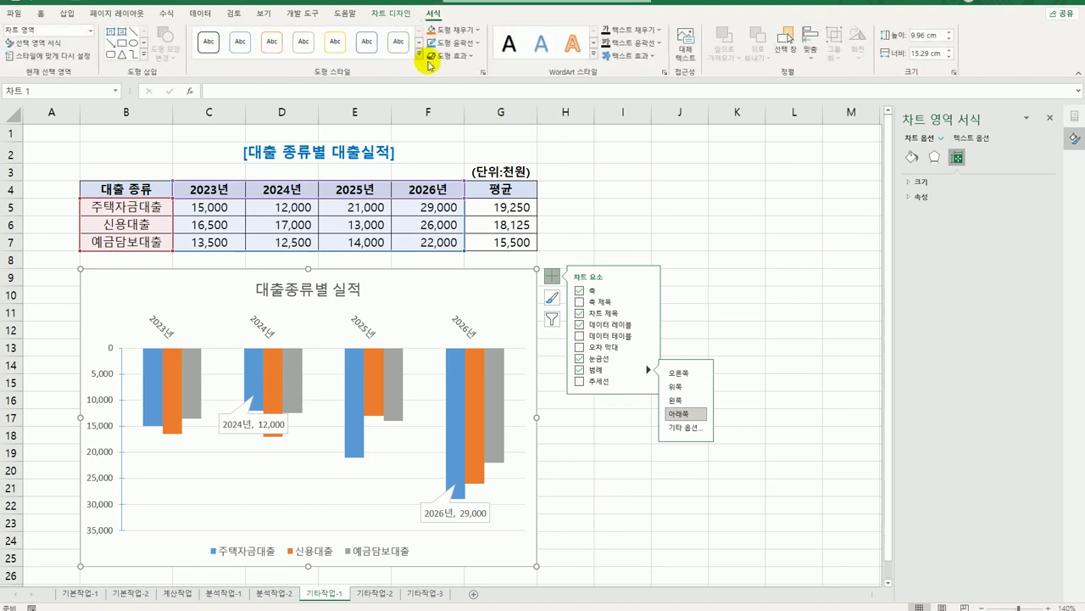
pyautogui.click(441, 55)
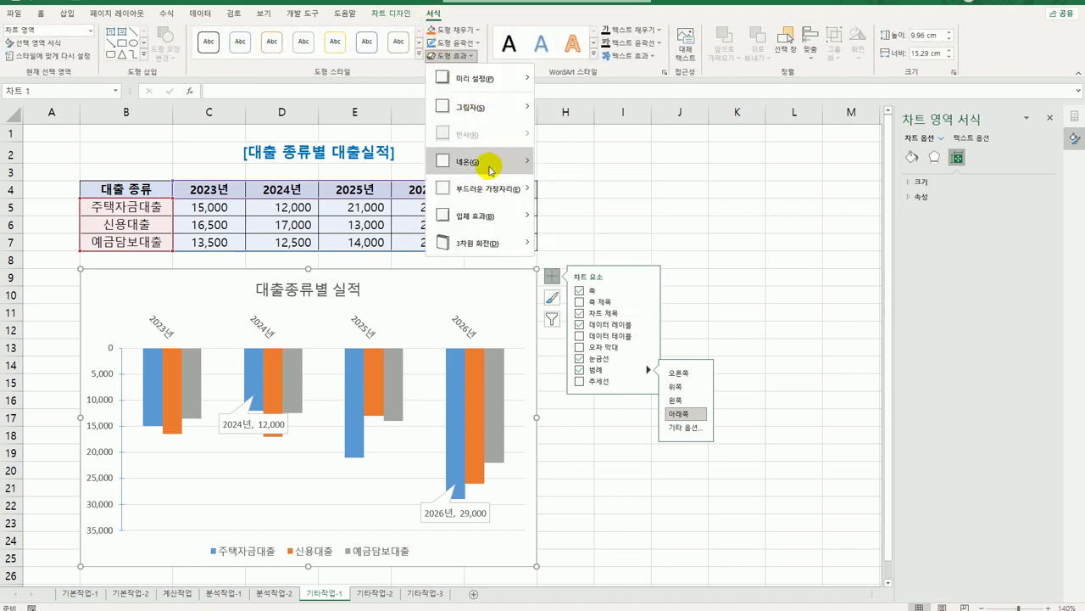
pyautogui.moveTo(490, 170)
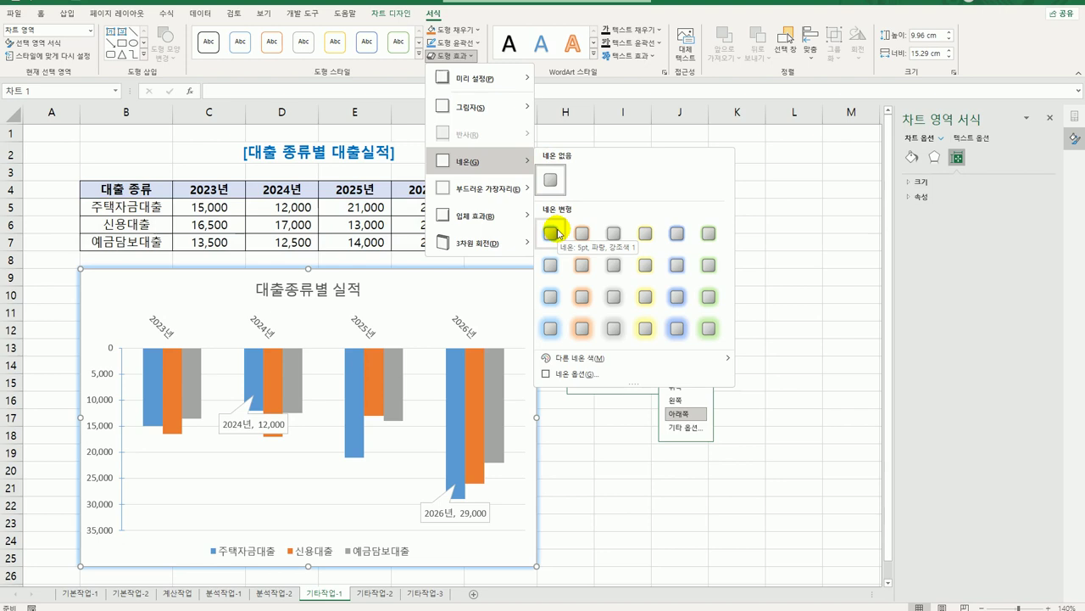
pyautogui.click(557, 232)
pyautogui.click(740, 308)
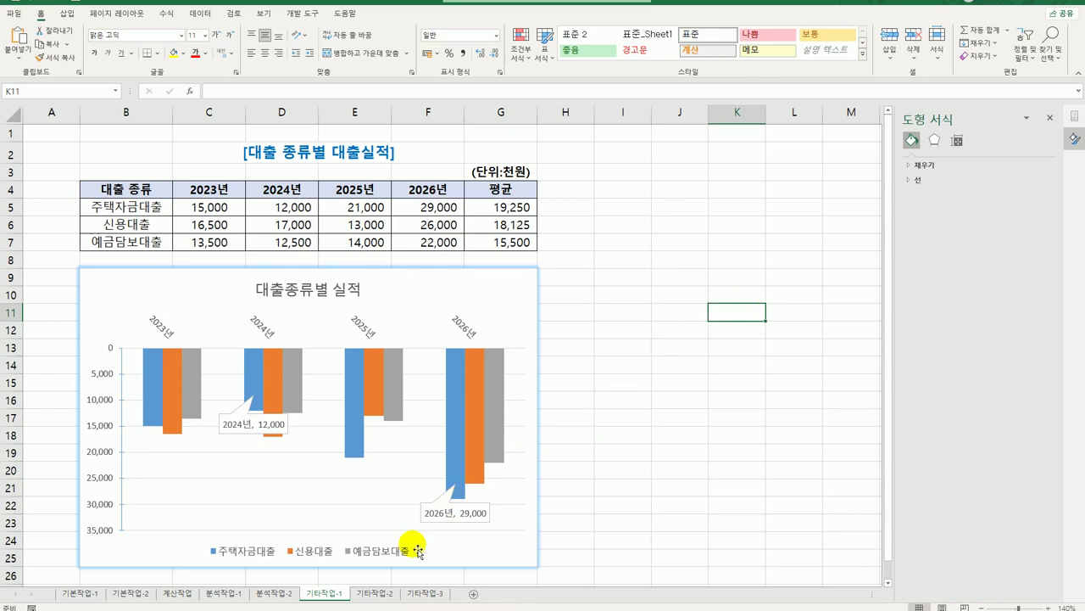
# On the 기타작업-2 sheet, sort the loan table in ascending order by 대출종류.
pyautogui.click(383, 595)
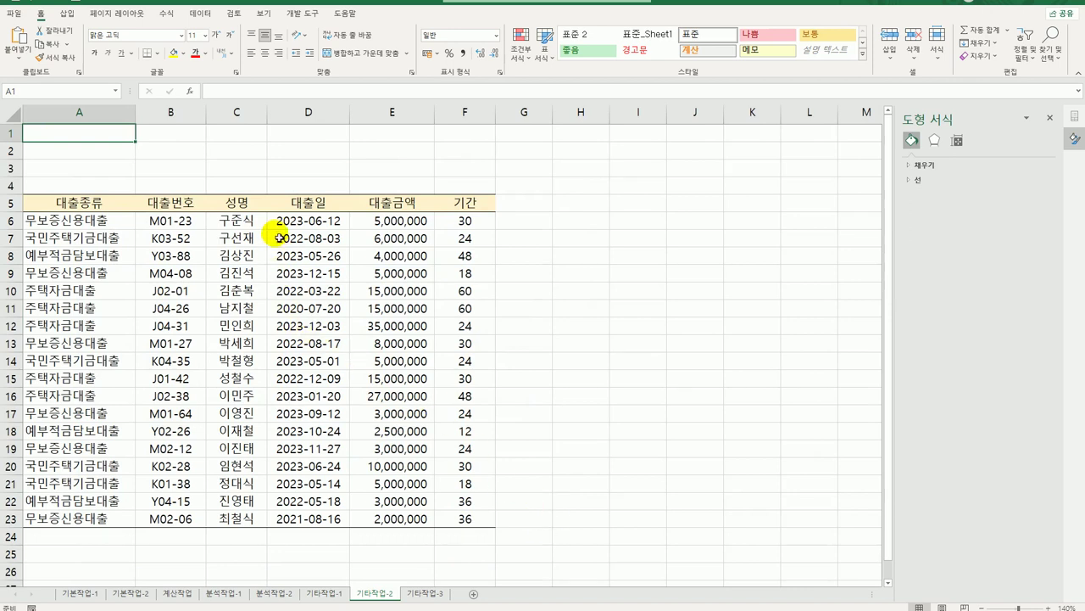
pyautogui.click(167, 206)
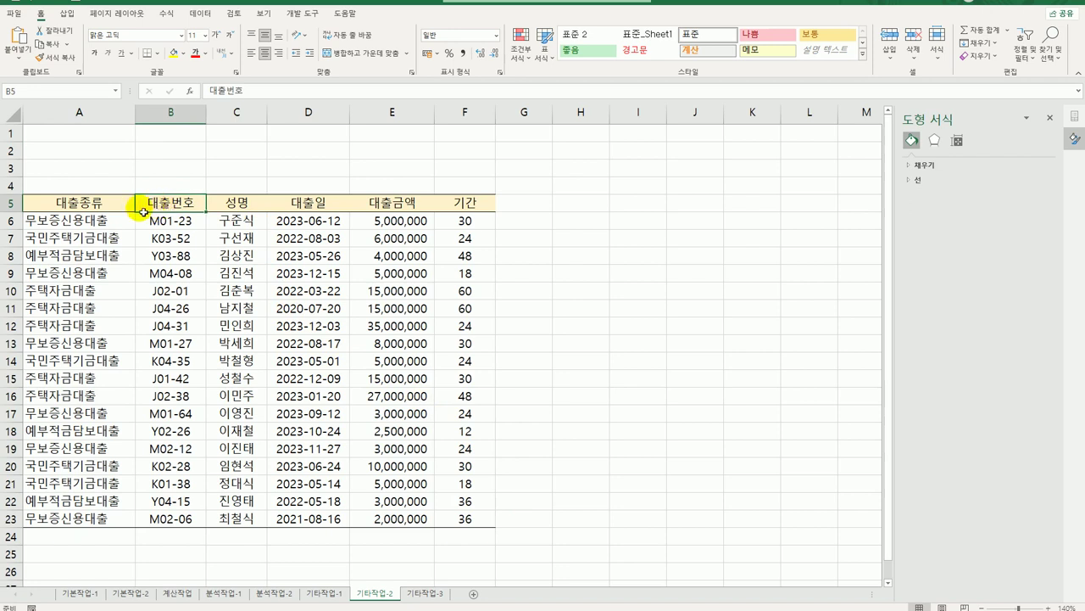
pyautogui.click(117, 206)
pyautogui.click(95, 273)
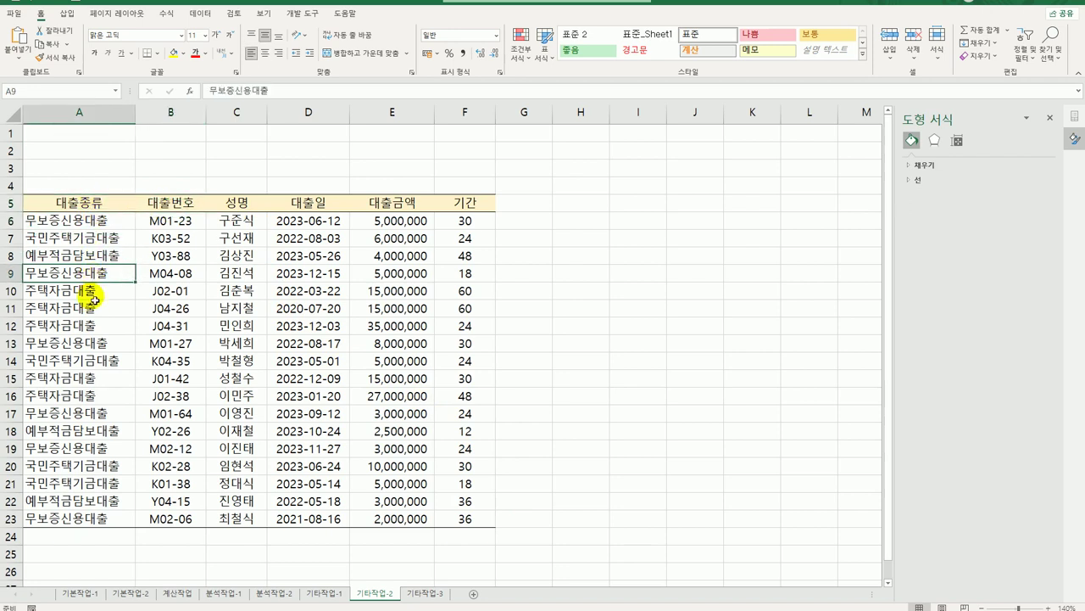
pyautogui.click(196, 13)
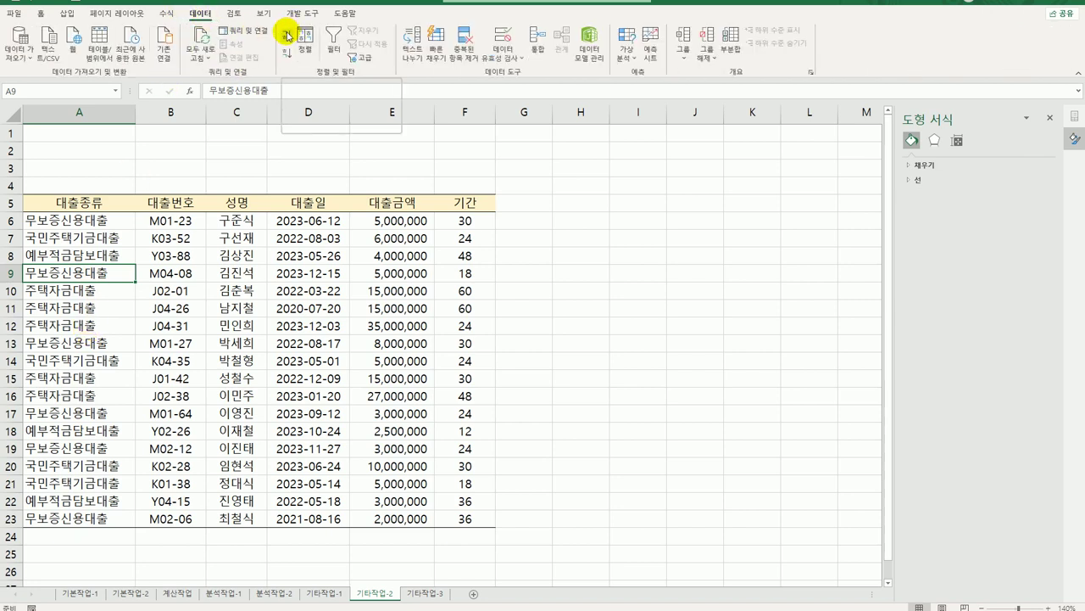
pyautogui.click(288, 35)
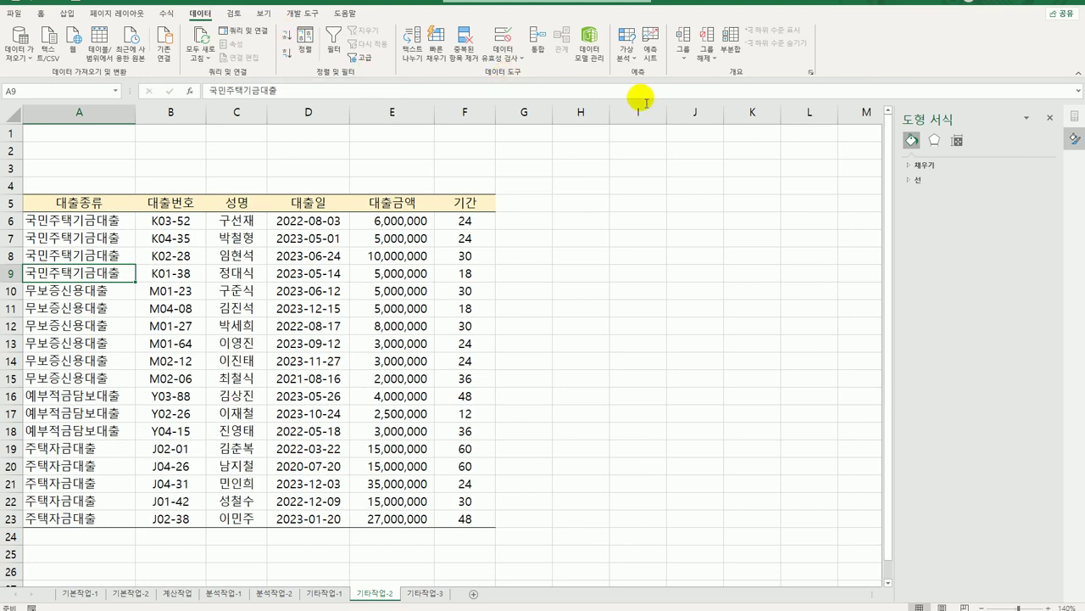
# Insert subtotals (부분합) grouped by 대출종류 that calculate the average (평균) of 대출금액 and 기간.
pyautogui.click(730, 40)
pyautogui.moveTo(413, 256); pyautogui.dragTo(623, 174)
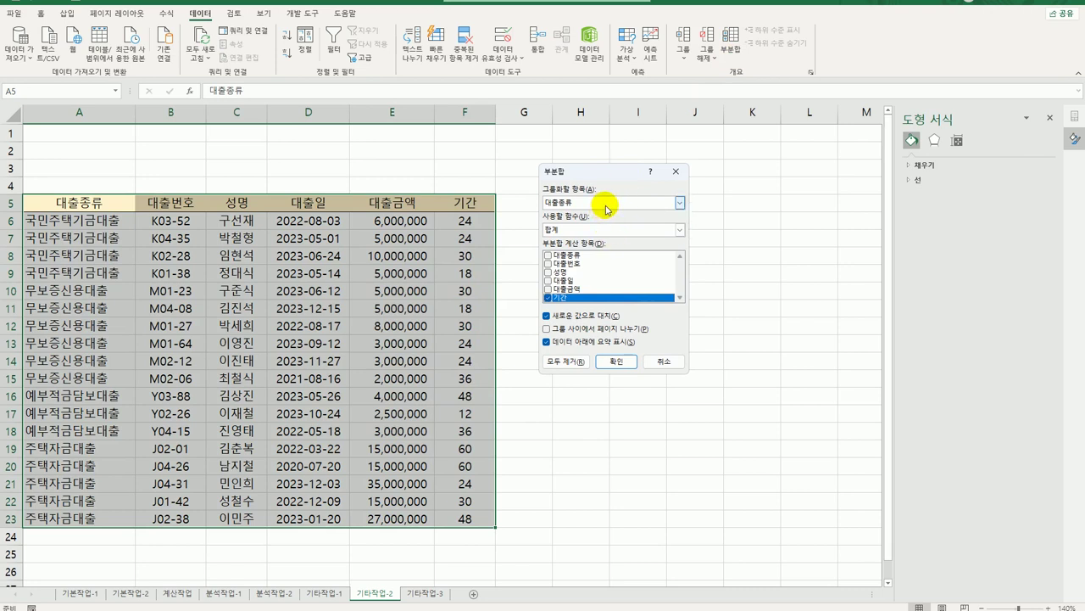
pyautogui.click(598, 229)
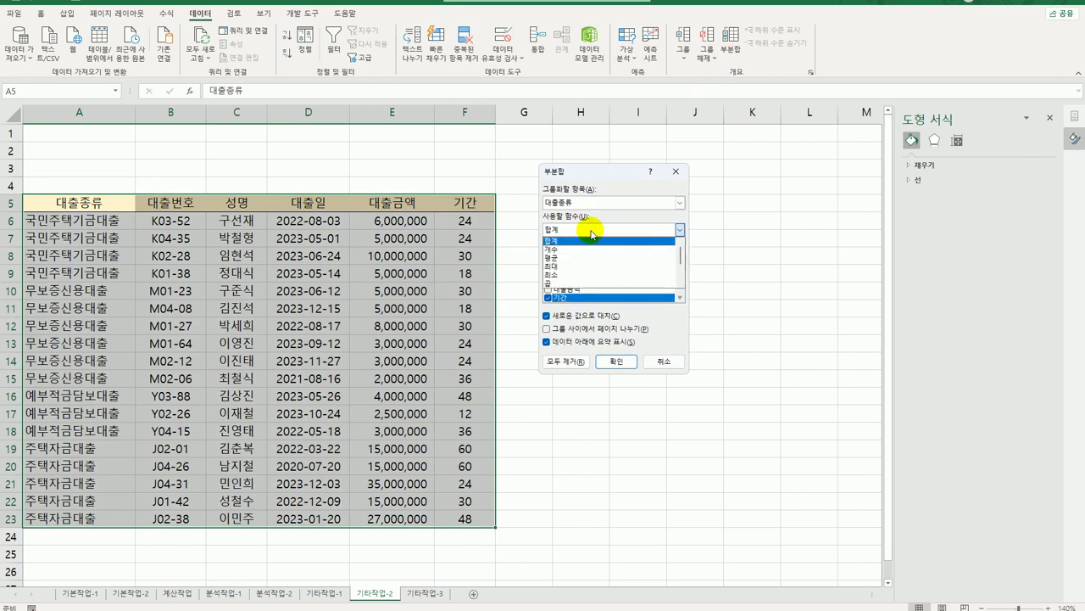
pyautogui.click(598, 238)
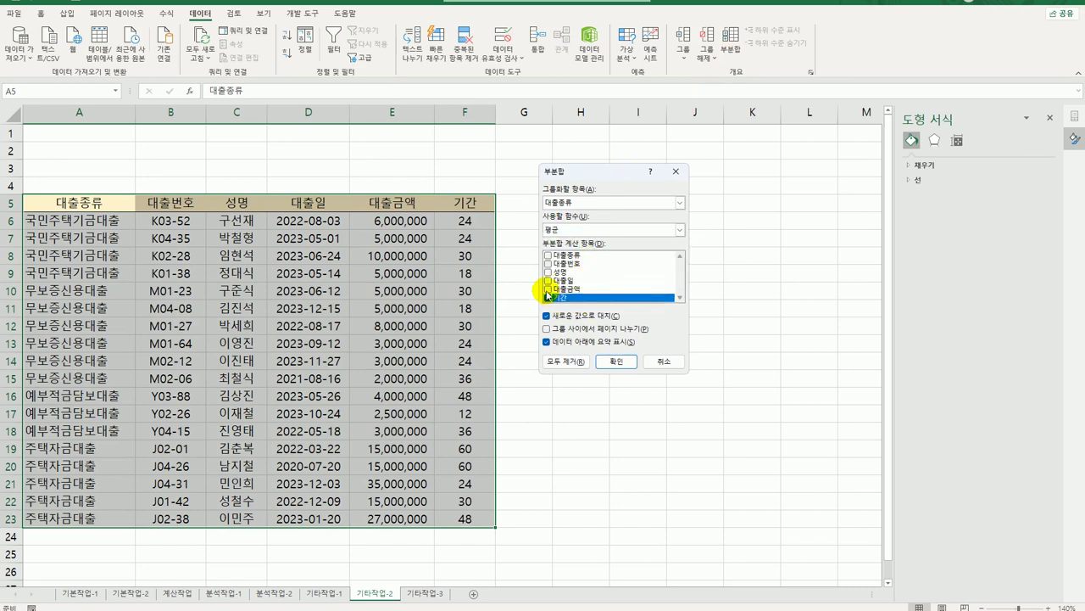
pyautogui.click(548, 290)
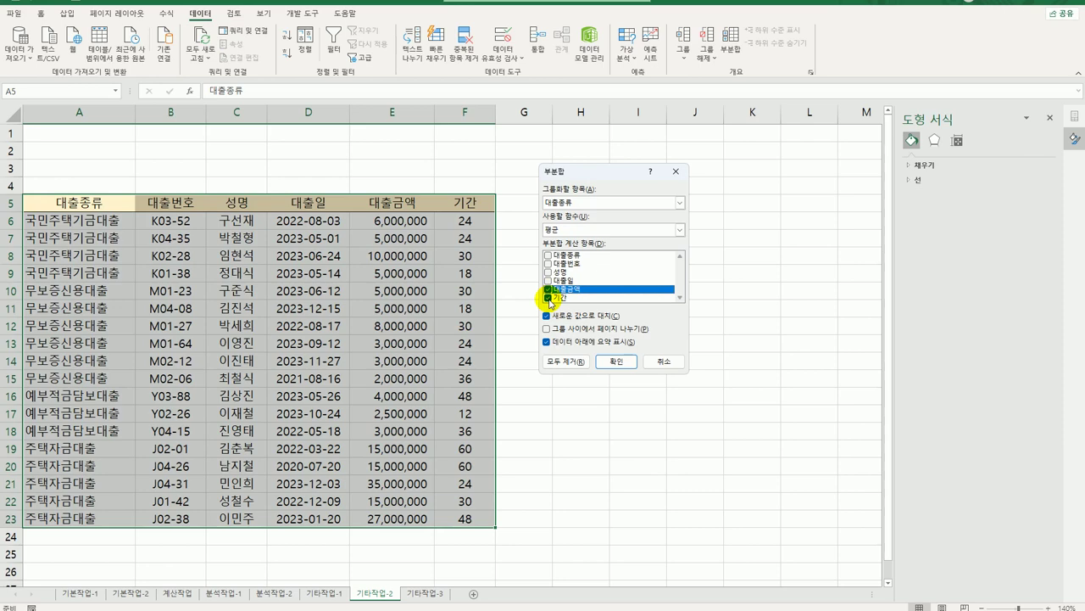
pyautogui.click(616, 361)
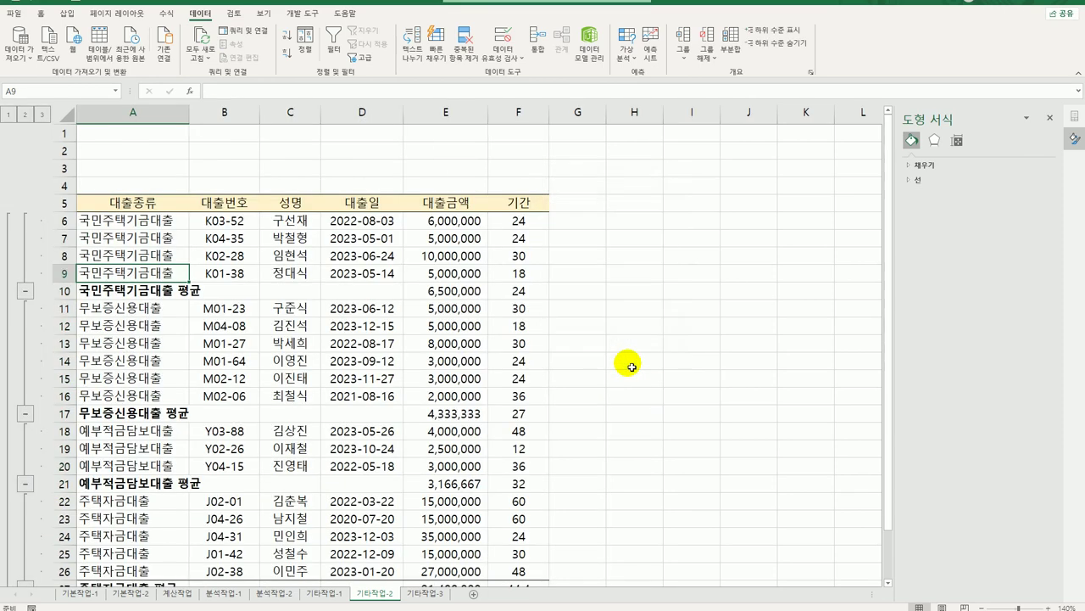
pyautogui.click(730, 43)
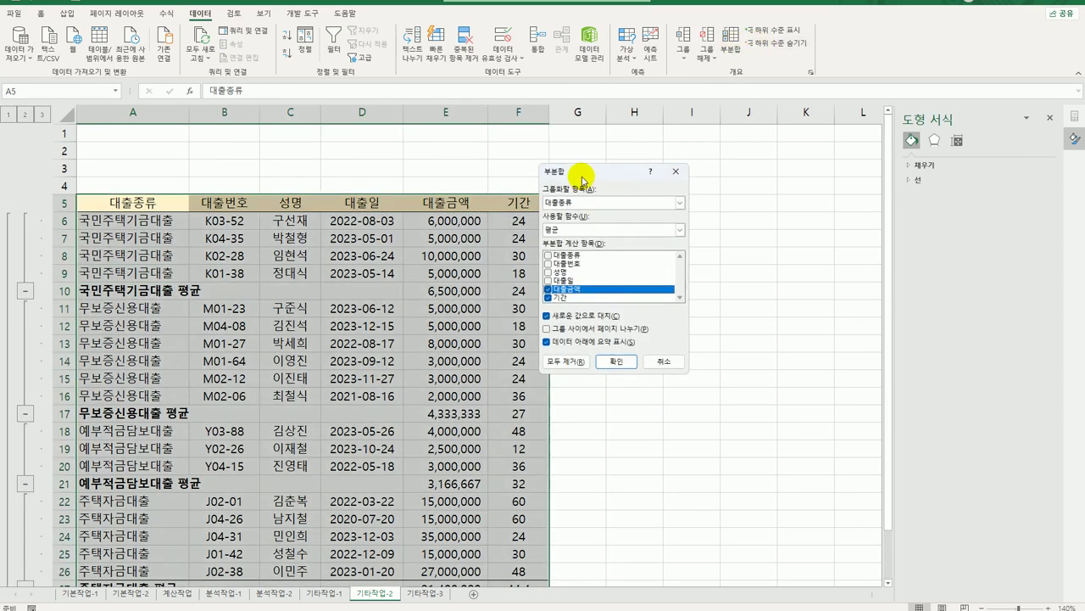
pyautogui.moveTo(582, 180); pyautogui.dragTo(625, 174)
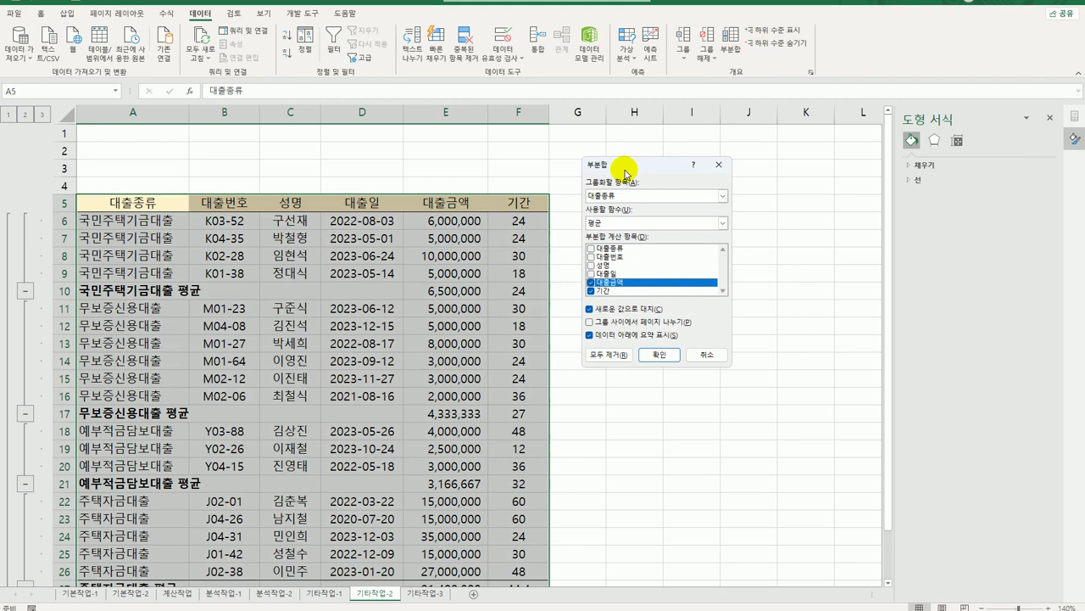
pyautogui.click(591, 291)
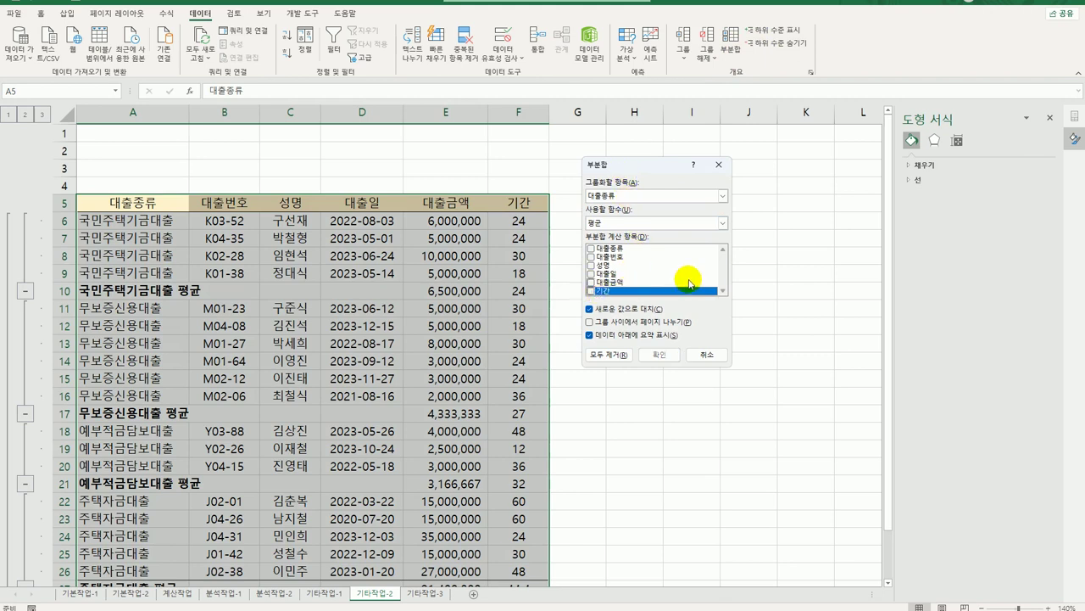
pyautogui.click(591, 265)
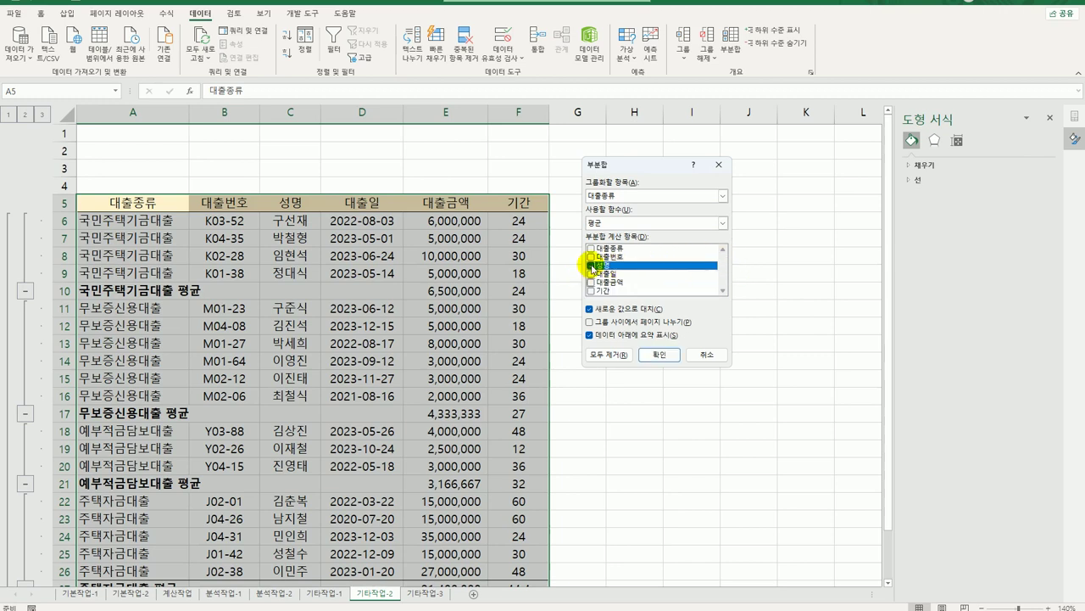
pyautogui.click(608, 224)
pyautogui.click(607, 242)
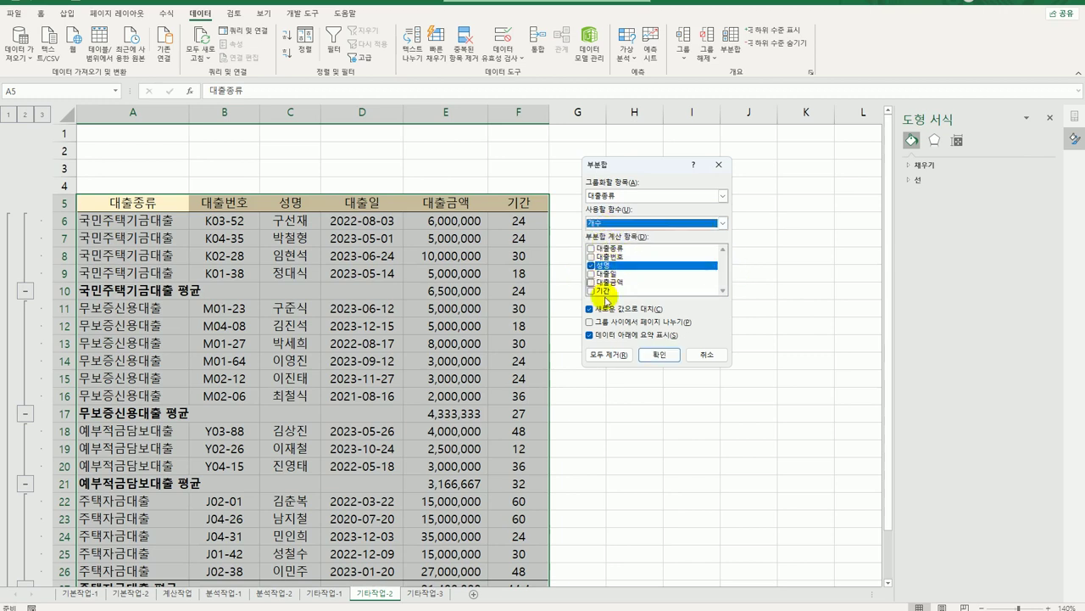
pyautogui.click(605, 308)
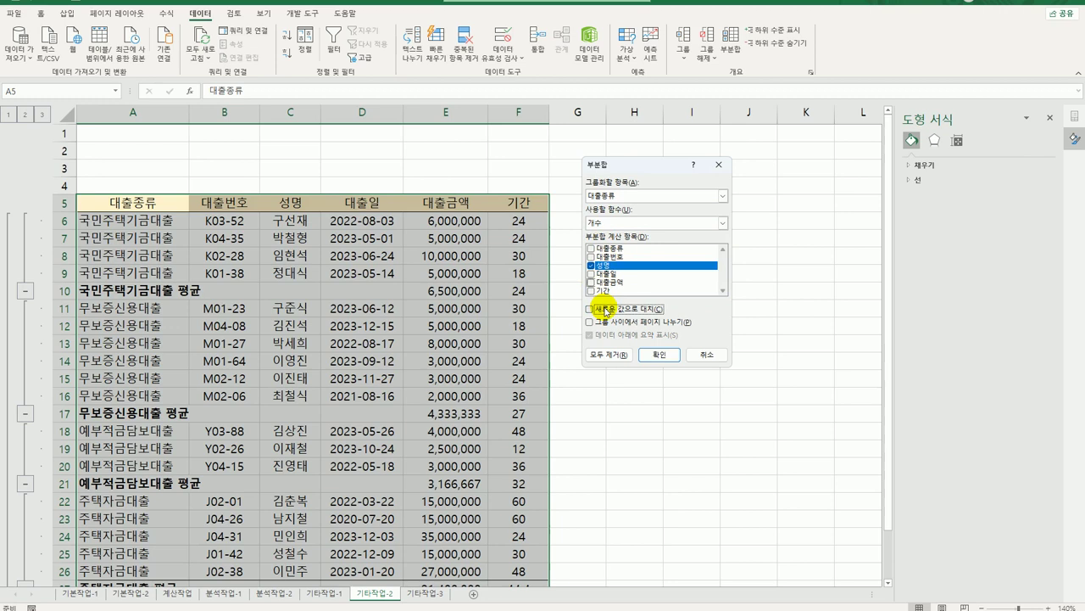
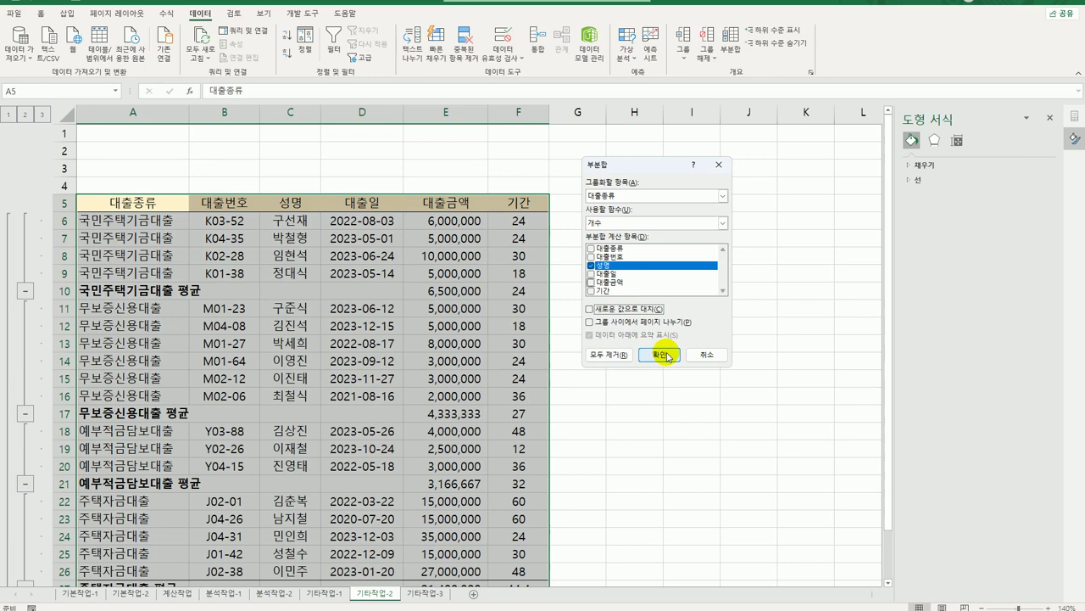
pyautogui.click(697, 353)
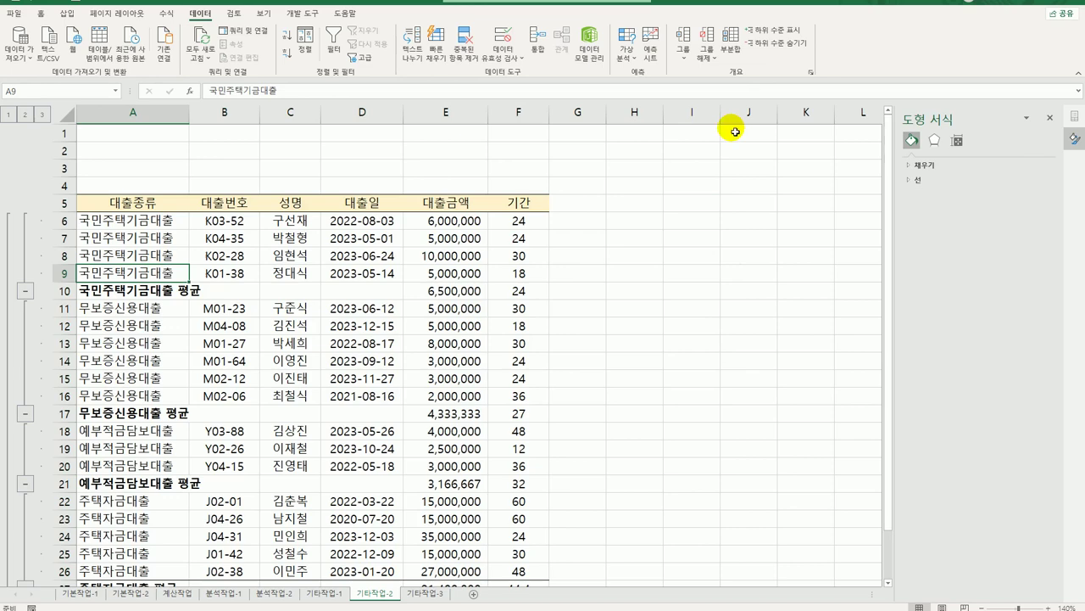
# Remove all subtotals (부분합) from the loan table on 기타작업-2.
pyautogui.click(726, 49)
pyautogui.click(621, 360)
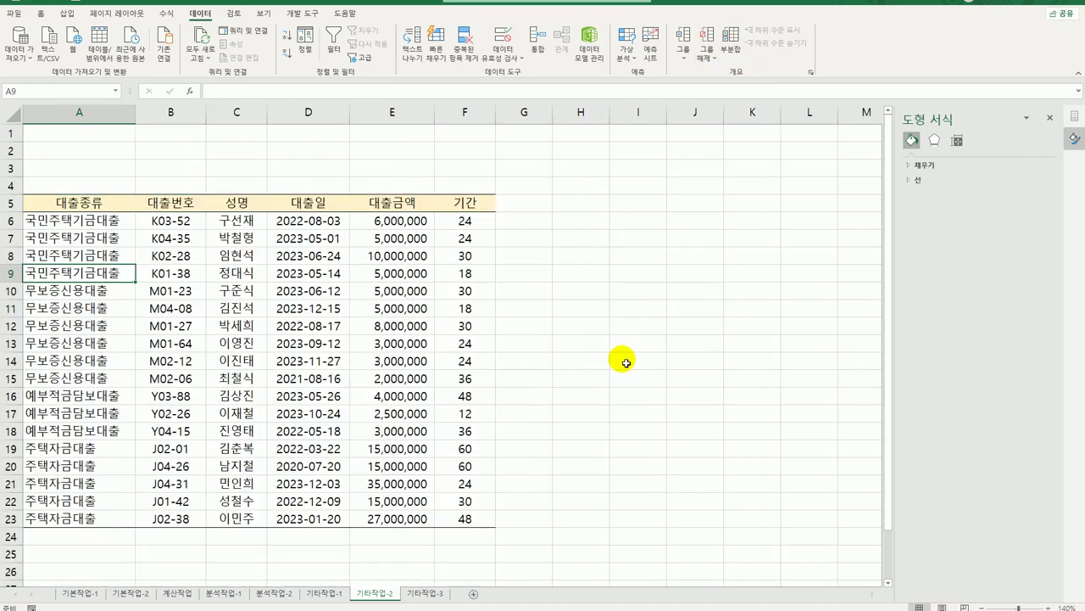
pyautogui.click(625, 362)
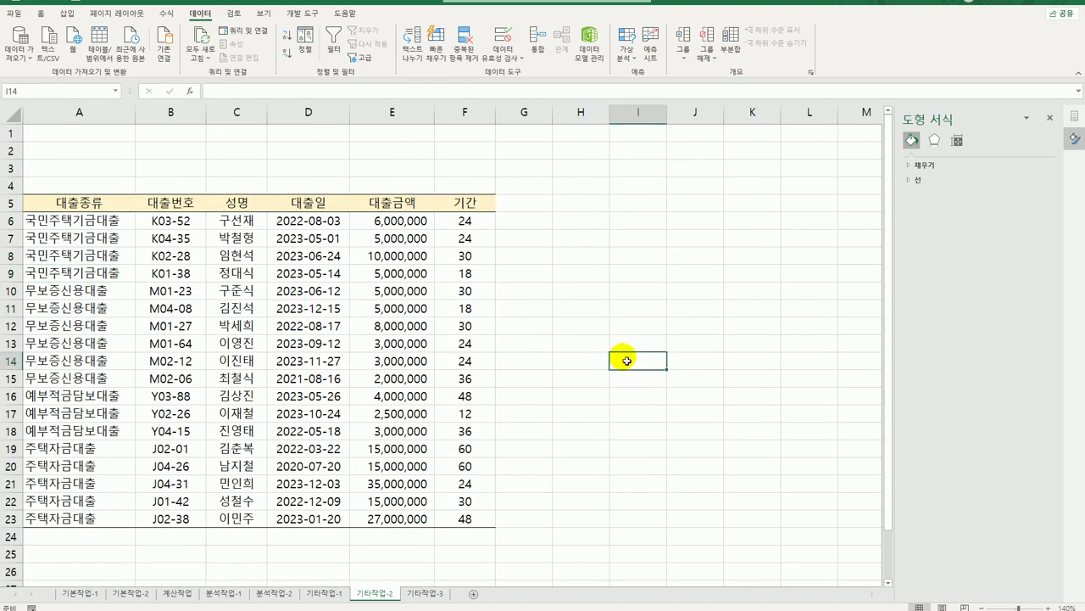
# Draw a form-control button over B2:C3 and start recording a macro named 부분합 for it in the current workbook.
pyautogui.click(312, 13)
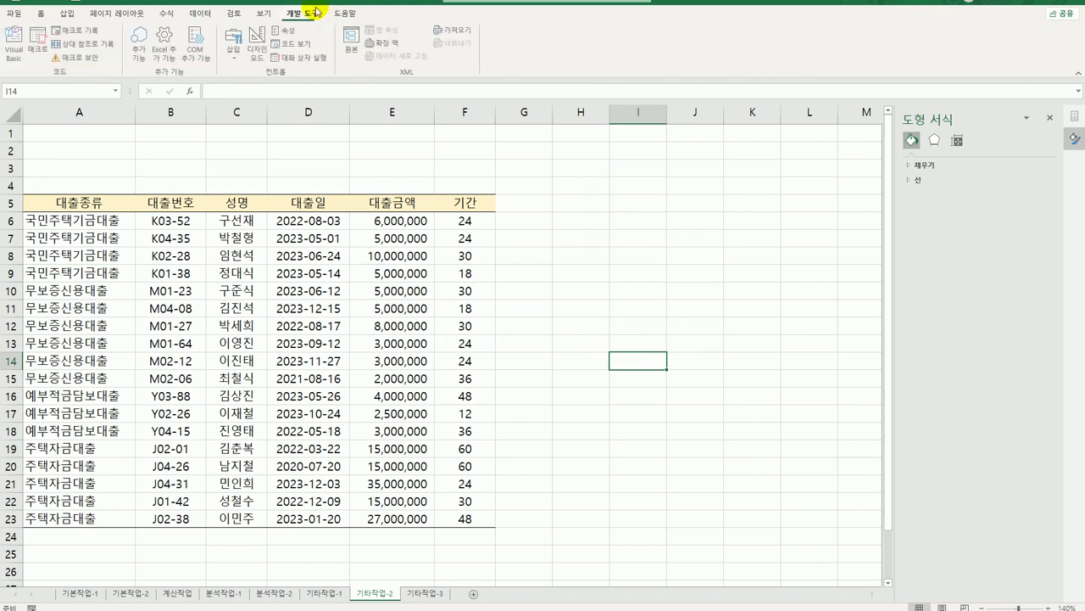
pyautogui.click(233, 40)
pyautogui.click(228, 79)
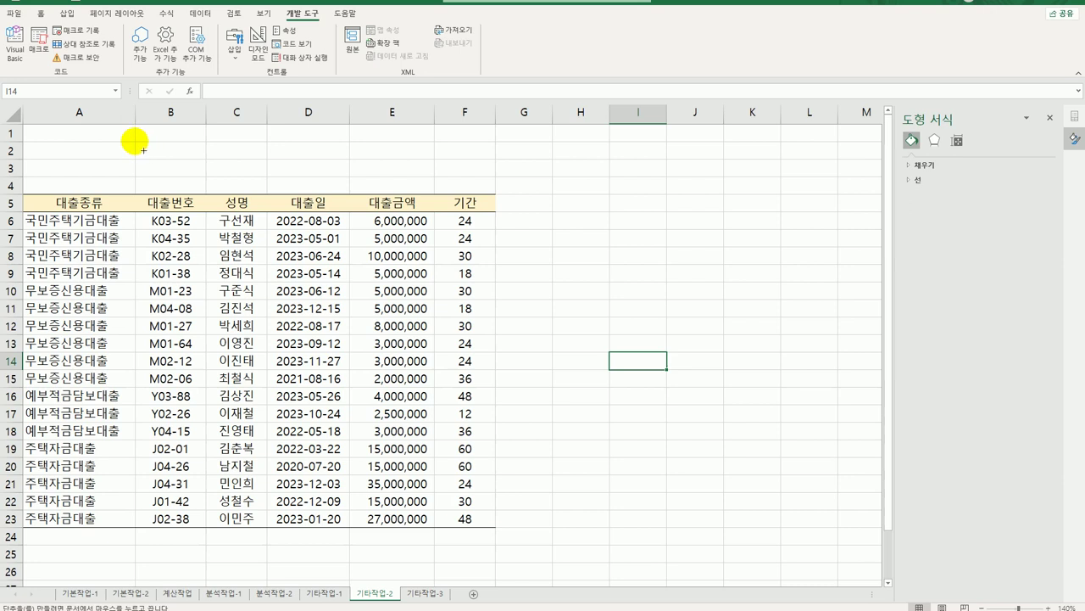
pyautogui.moveTo(135, 141); pyautogui.dragTo(246, 177)
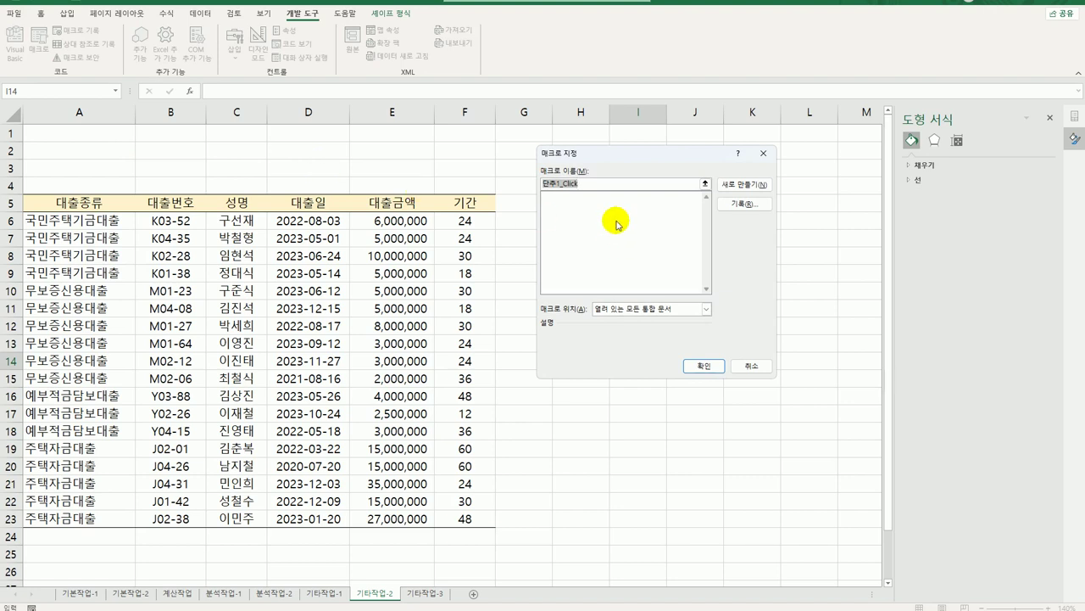
pyautogui.write('부분합')
pyautogui.click(741, 205)
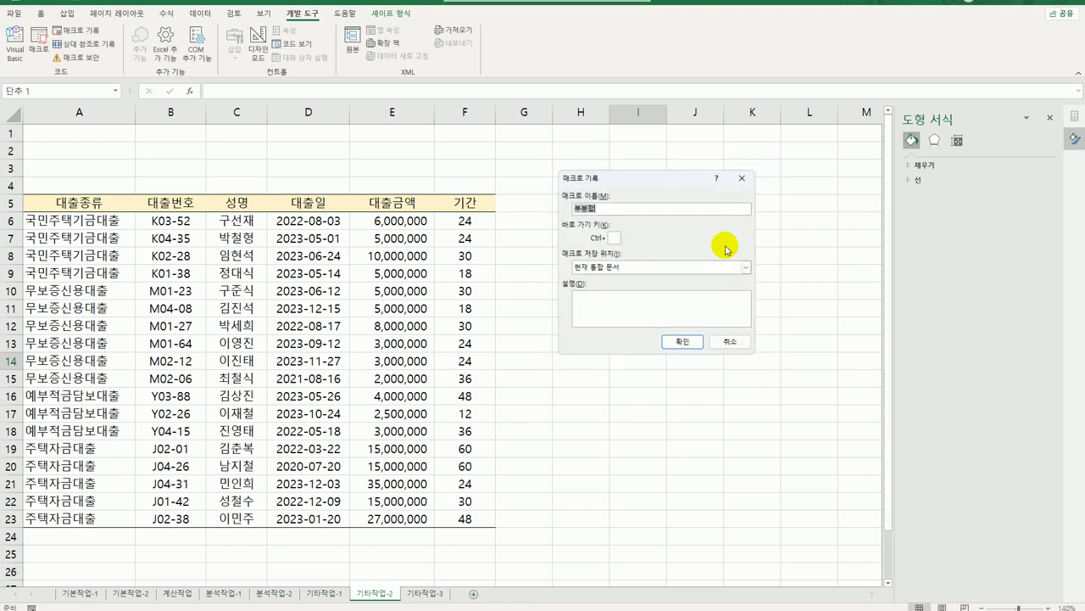
pyautogui.click(686, 342)
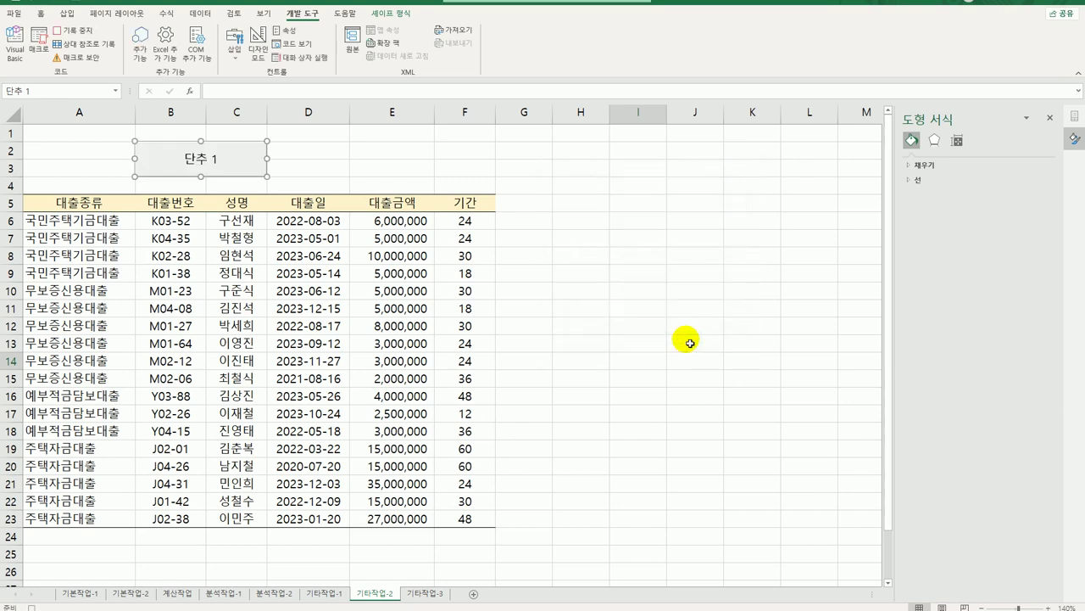
# Sort the loan table ascending by 대출종류 and insert subtotals per 대출종류 with the average (평균) of 대출금액 and 기간.
pyautogui.click(92, 222)
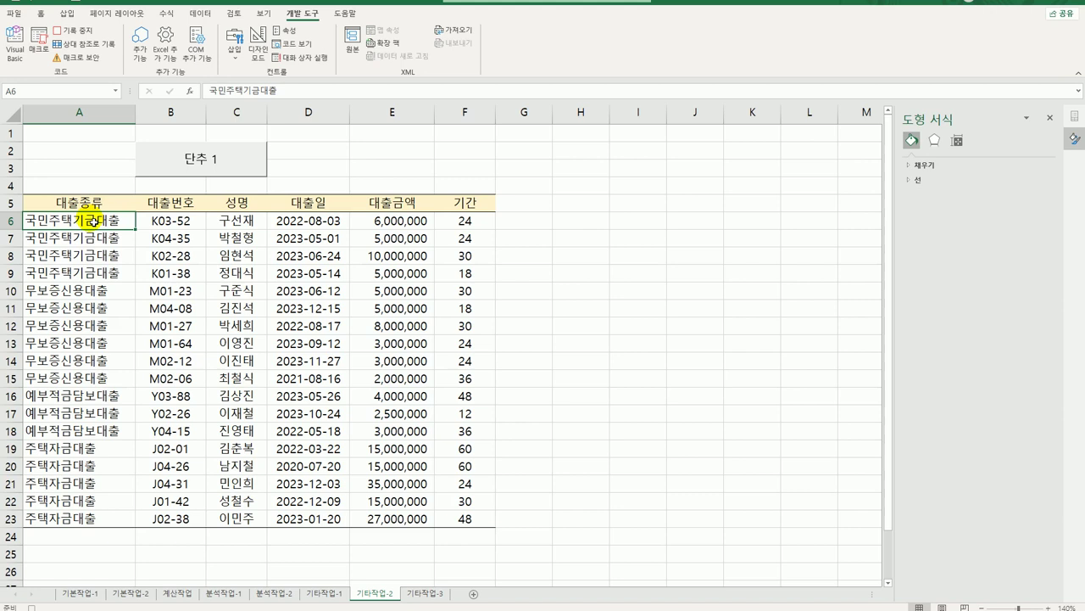
pyautogui.click(202, 14)
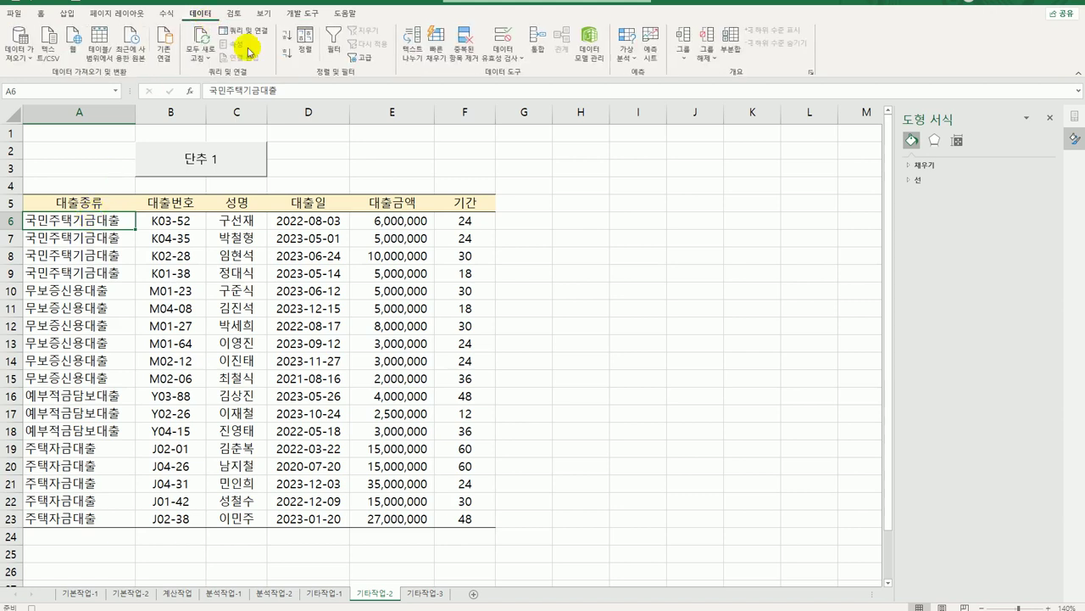
pyautogui.click(289, 38)
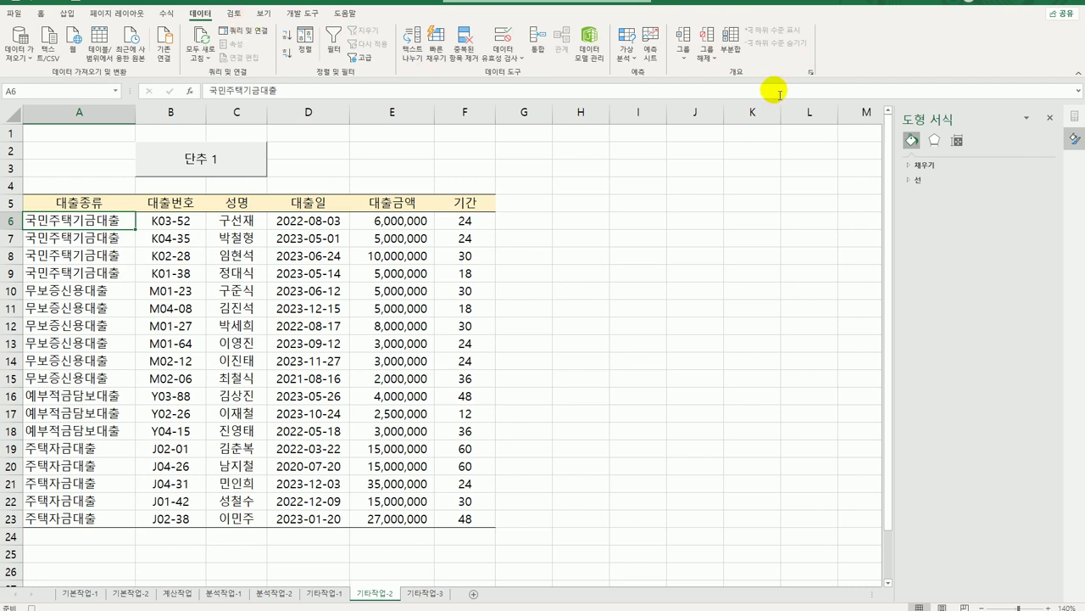
pyautogui.click(730, 38)
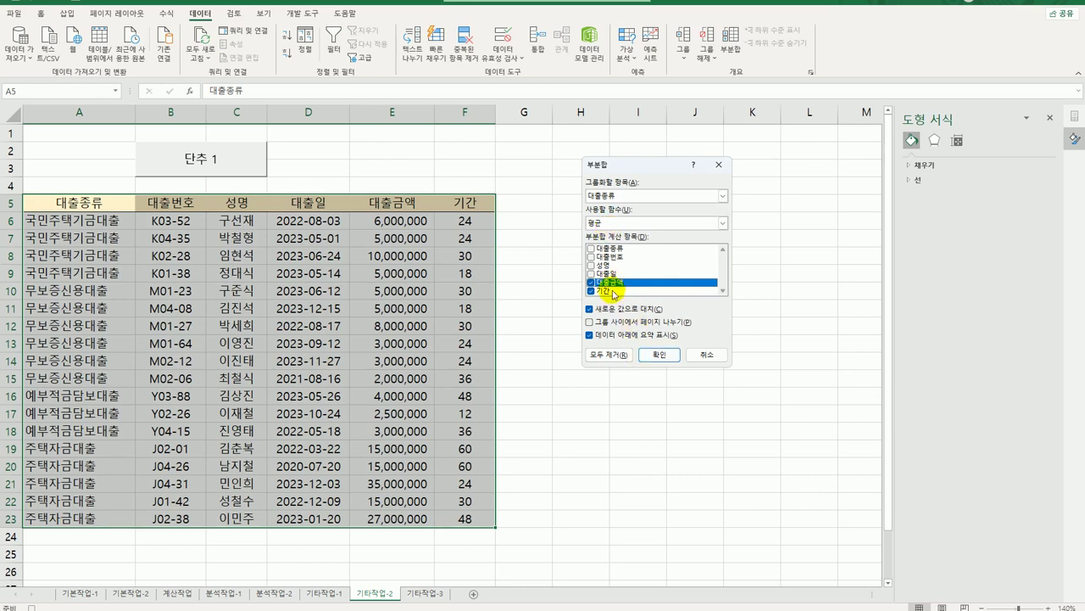
pyautogui.click(659, 354)
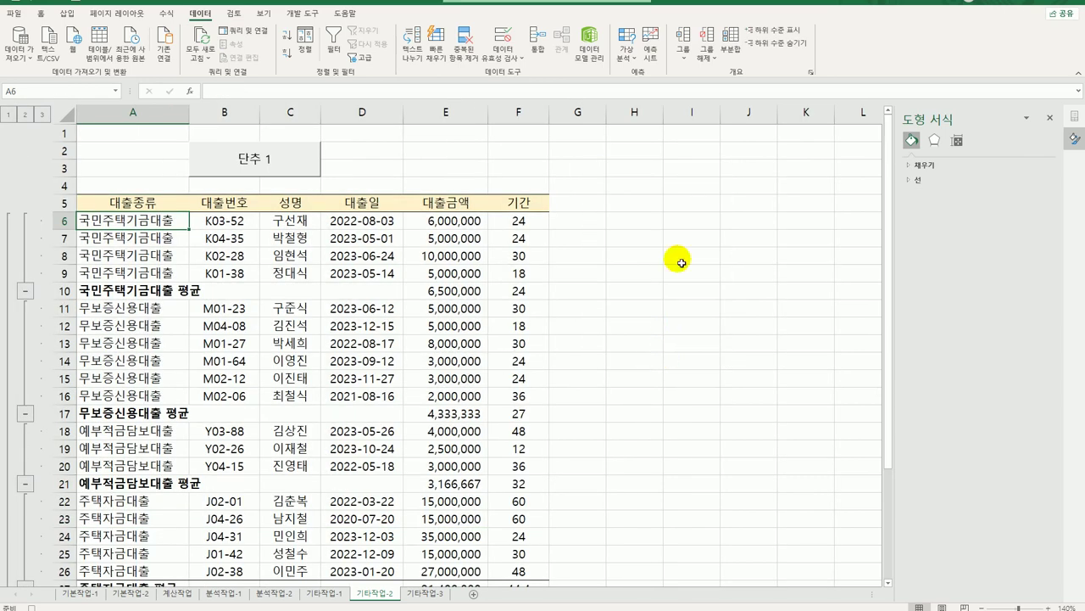
# Add a second subtotal per 대출종류 counting (개수) 성명 without replacing the existing subtotals, and stop the macro recording.
pyautogui.click(731, 43)
pyautogui.click(619, 223)
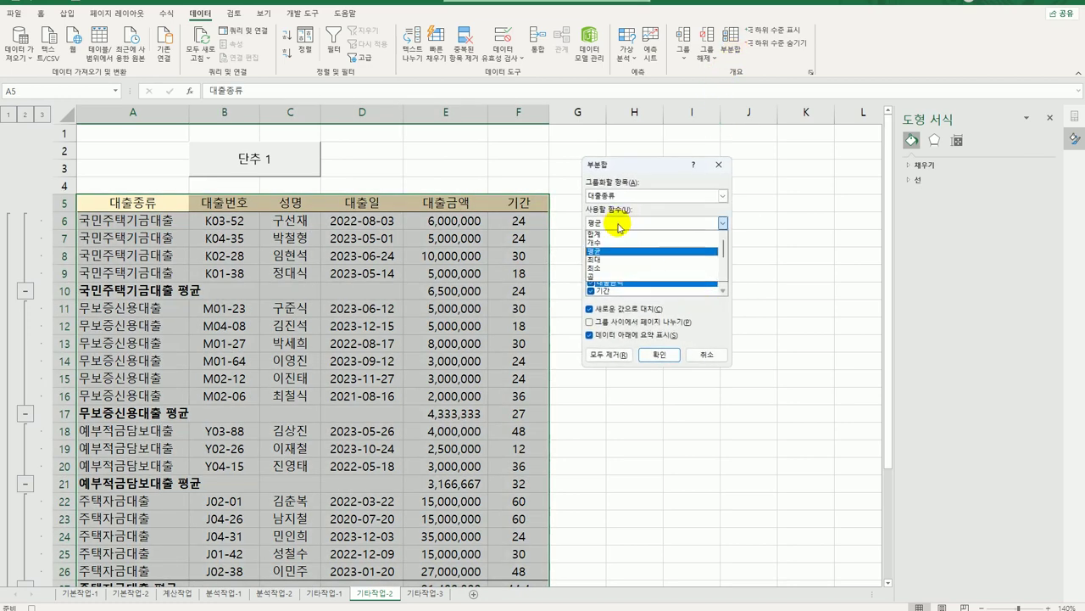
pyautogui.click(620, 241)
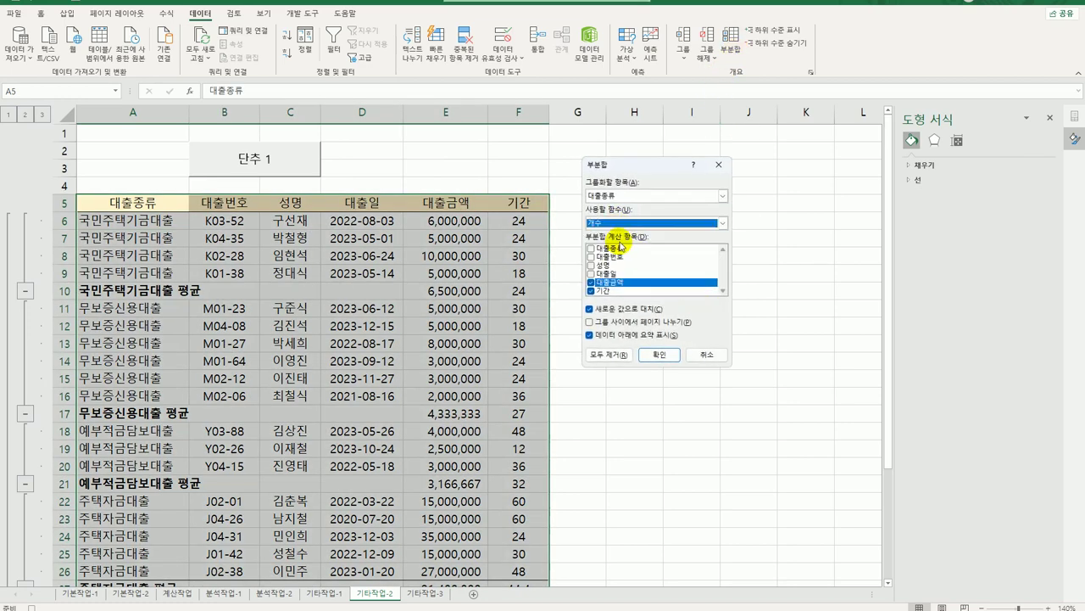
pyautogui.click(591, 282)
pyautogui.click(591, 290)
pyautogui.click(591, 265)
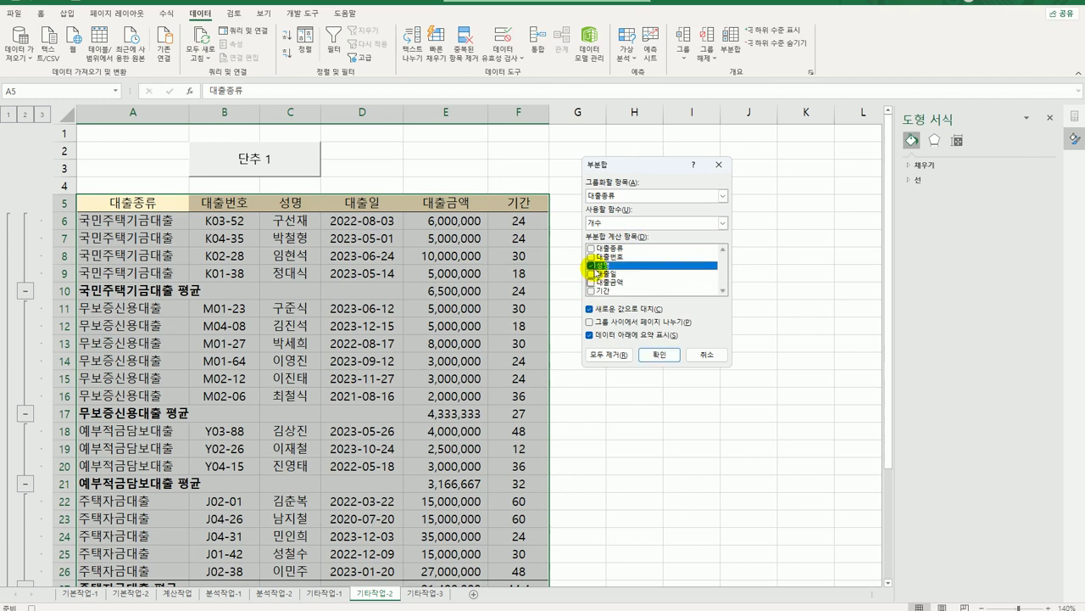
pyautogui.click(600, 310)
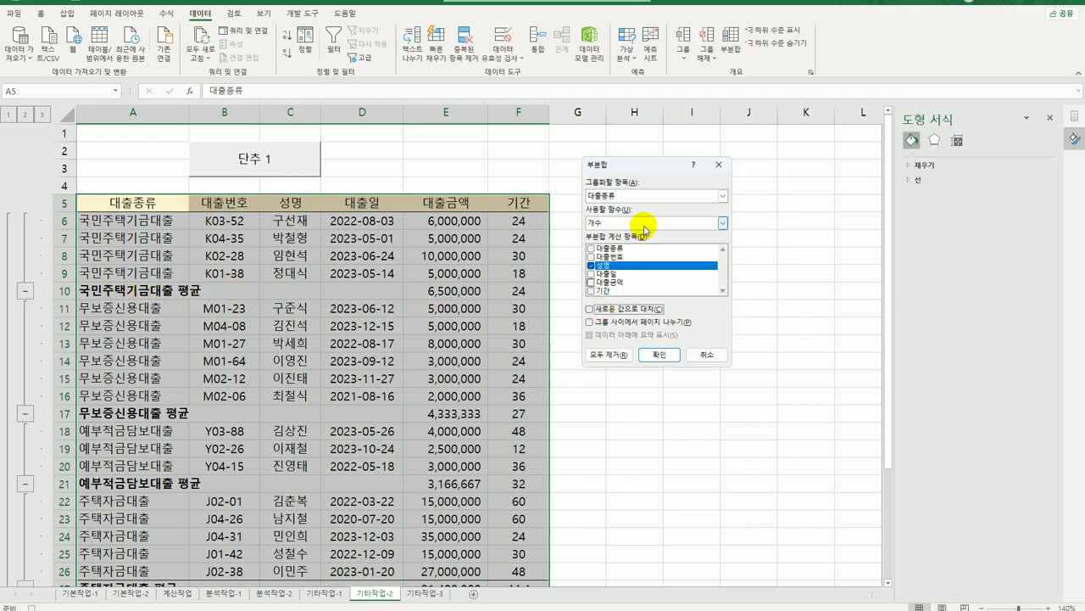
pyautogui.click(660, 356)
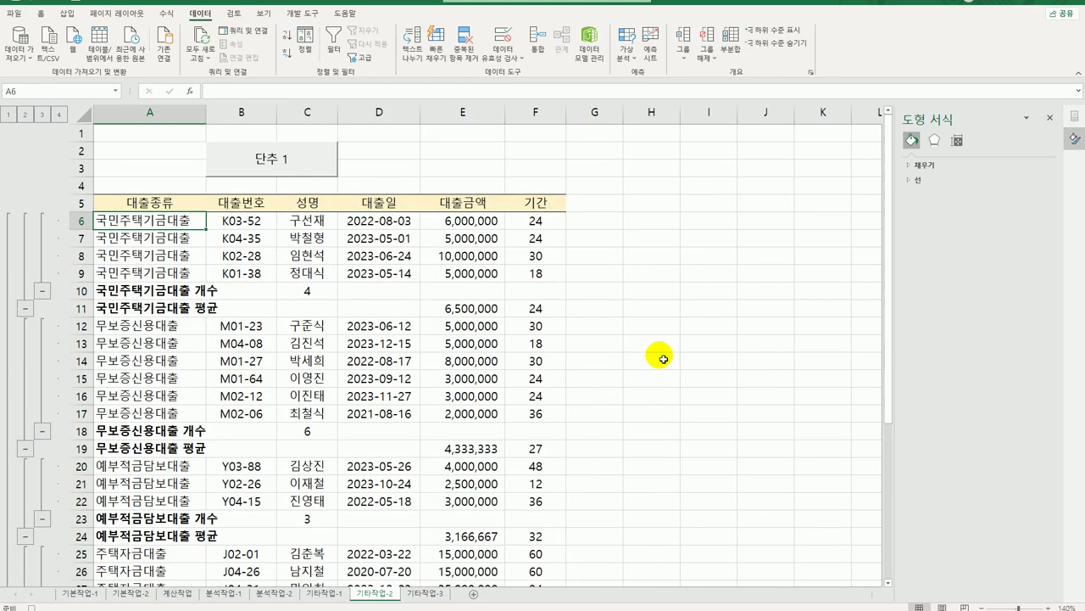
pyautogui.click(303, 13)
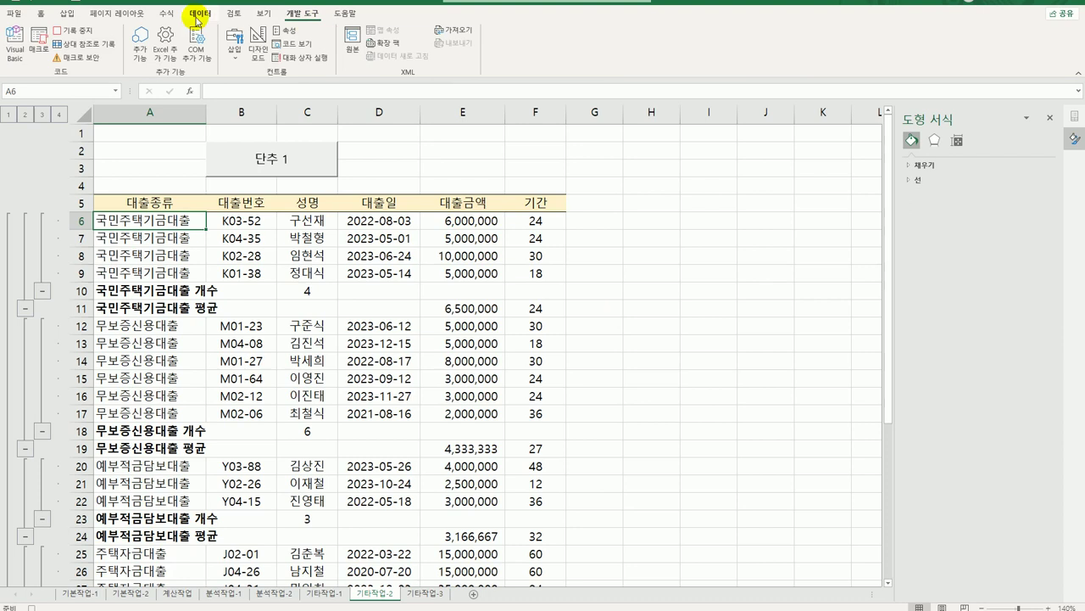
pyautogui.click(88, 33)
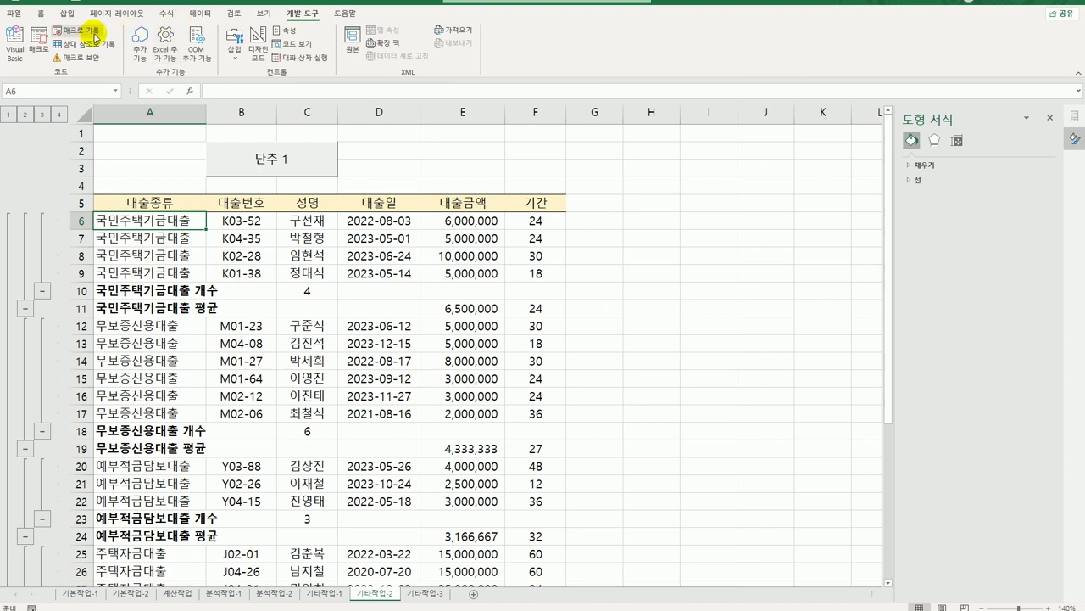
# Change the caption of the button over B2:C3 to 대출종류별 통계.
pyautogui.rightClick(326, 169)
pyautogui.press('Escape')
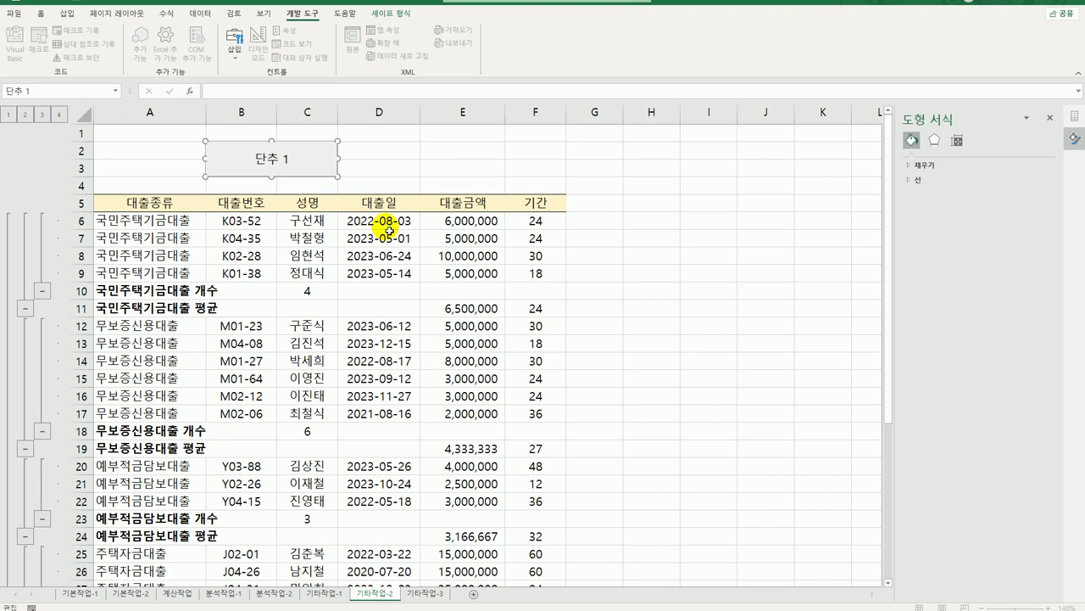
pyautogui.hotkey('ctrl', 'a')
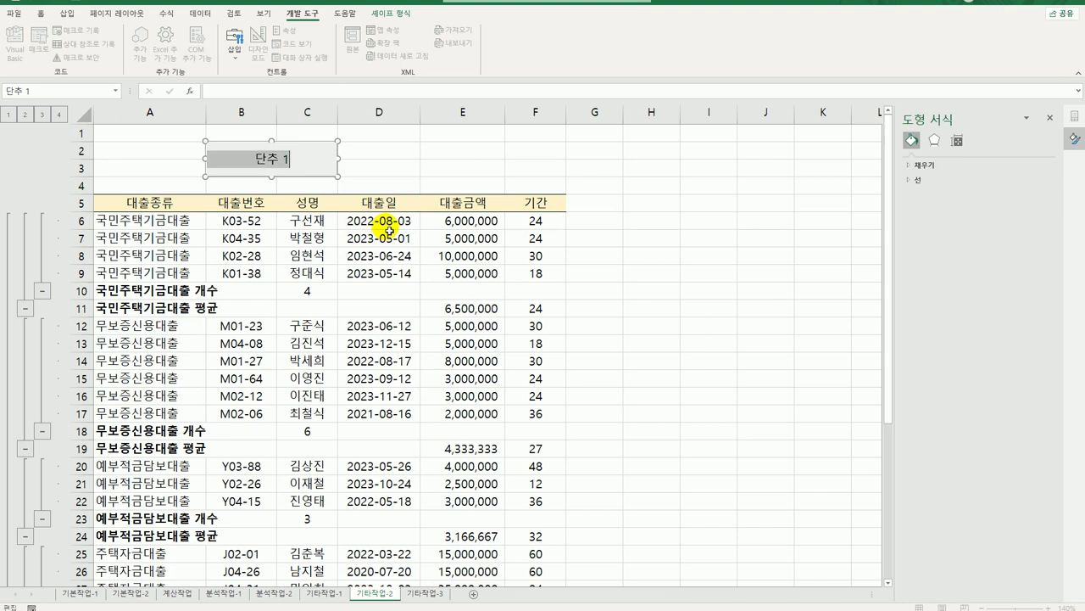
pyautogui.write('대출종')
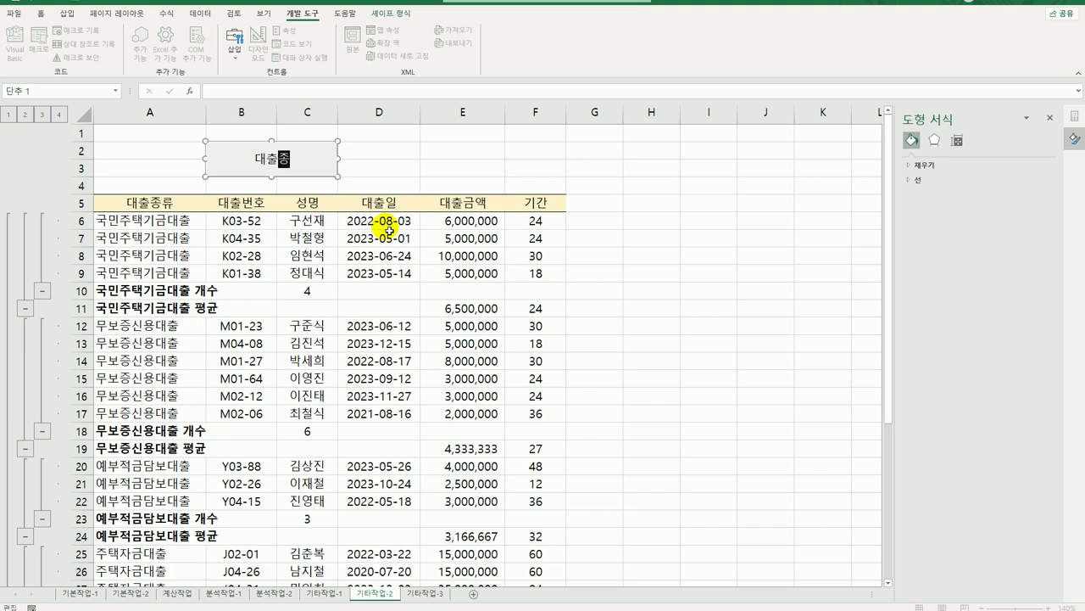
pyautogui.write('류벼ㄹ 통계')
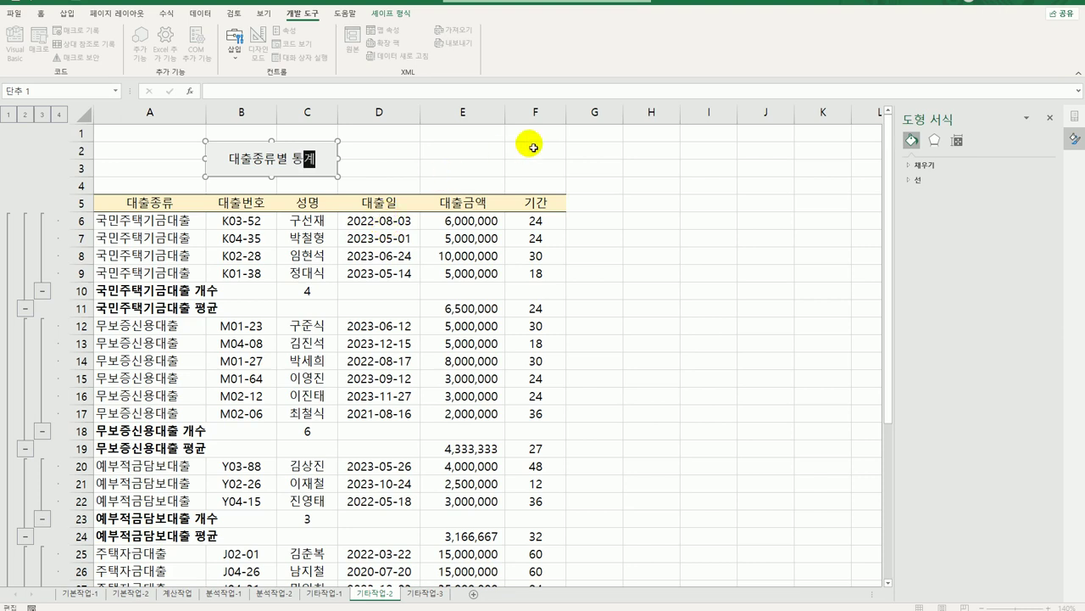
pyautogui.click(596, 168)
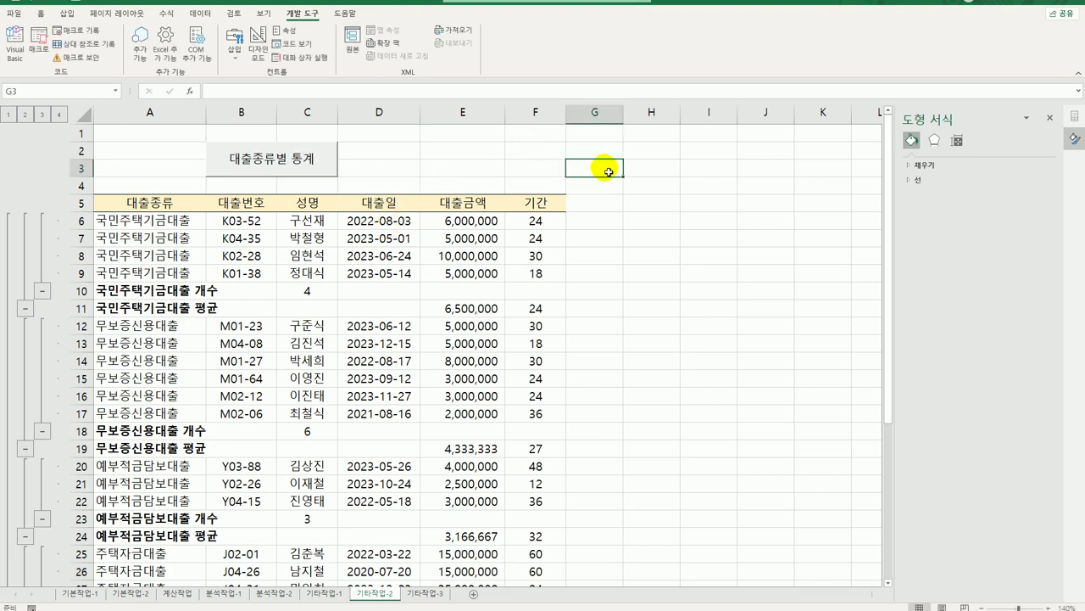
# Draw a second form-control button over E2:F3 and start recording a subtotal-removal macro for it.
pyautogui.click(236, 47)
pyautogui.click(229, 87)
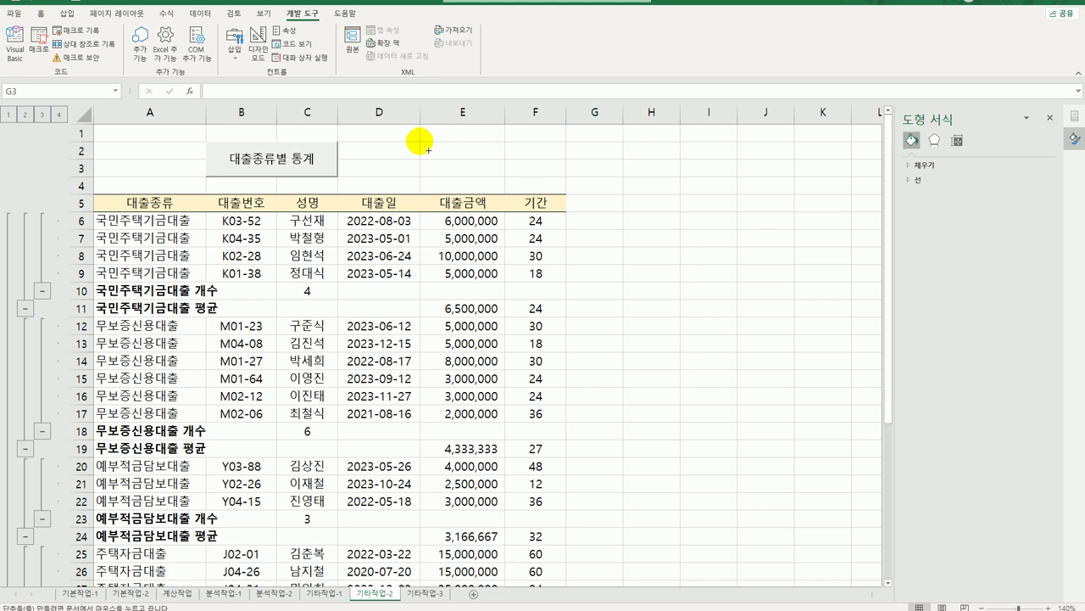
pyautogui.moveTo(422, 142); pyautogui.dragTo(505, 176)
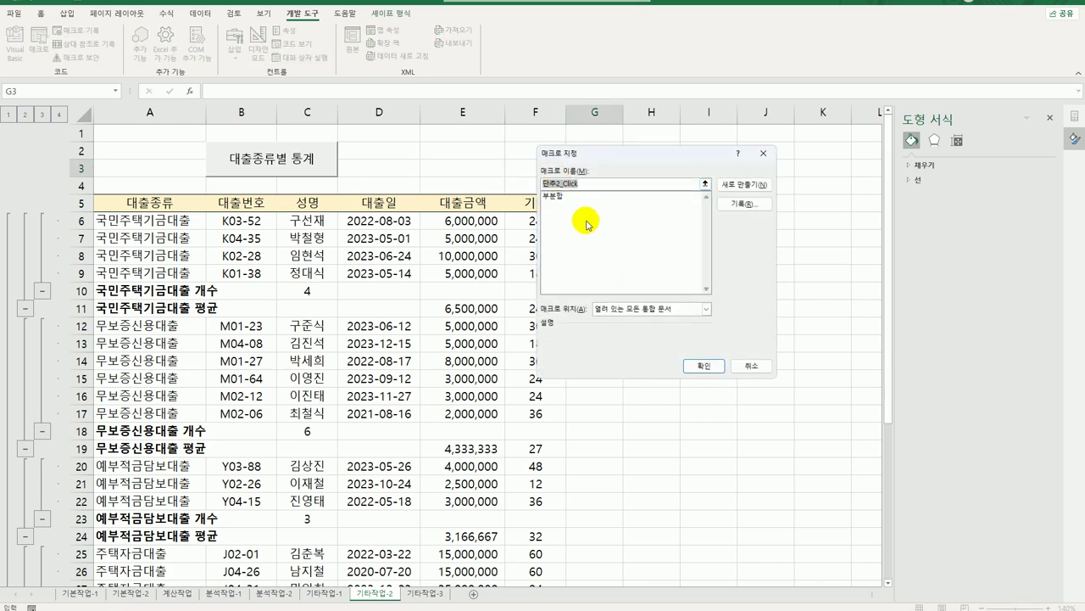
pyautogui.write('부분합계사')
pyautogui.click(738, 204)
pyautogui.click(683, 340)
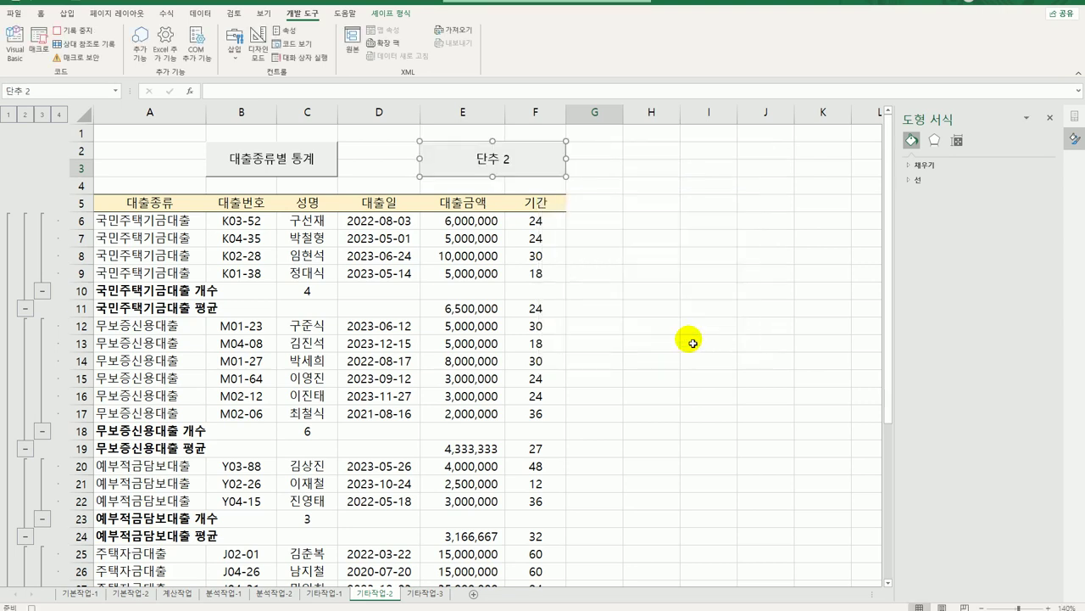
# Remove all subtotals from the loan table and stop recording the macro.
pyautogui.click(294, 257)
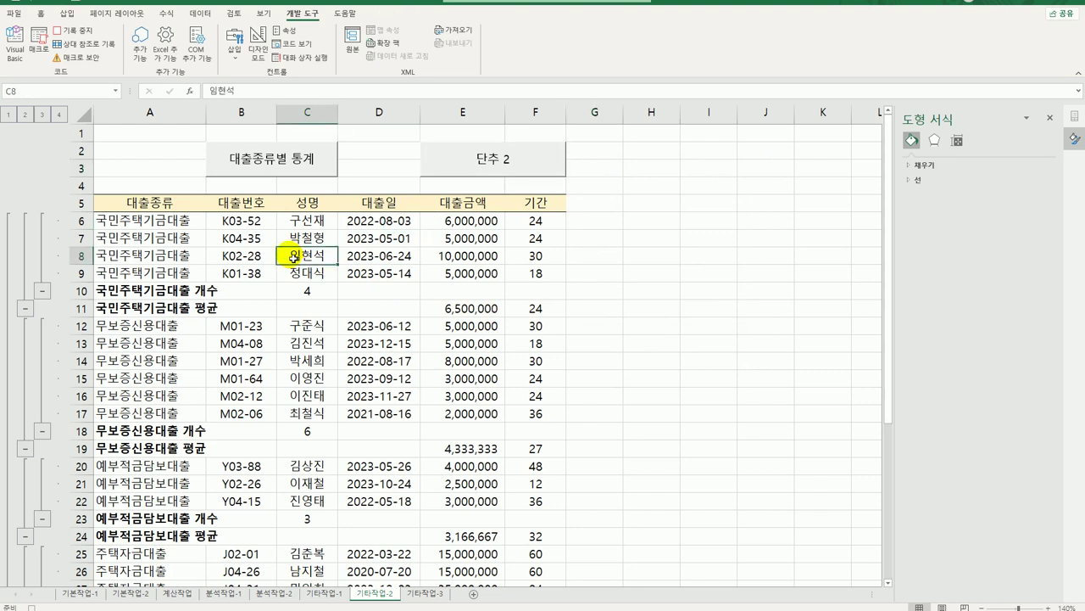
pyautogui.click(212, 16)
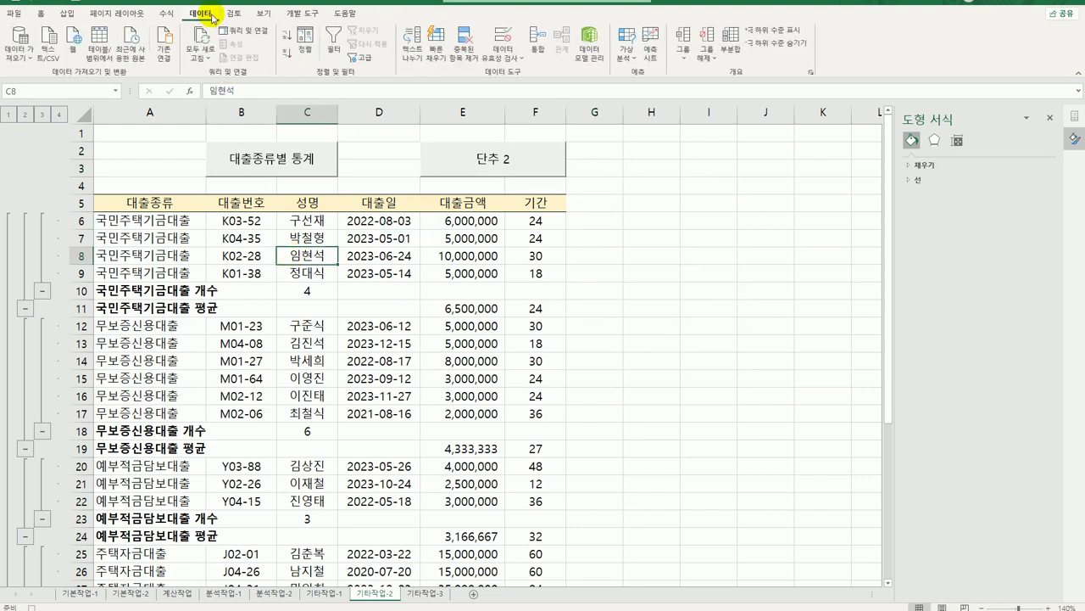
pyautogui.click(731, 42)
pyautogui.click(621, 356)
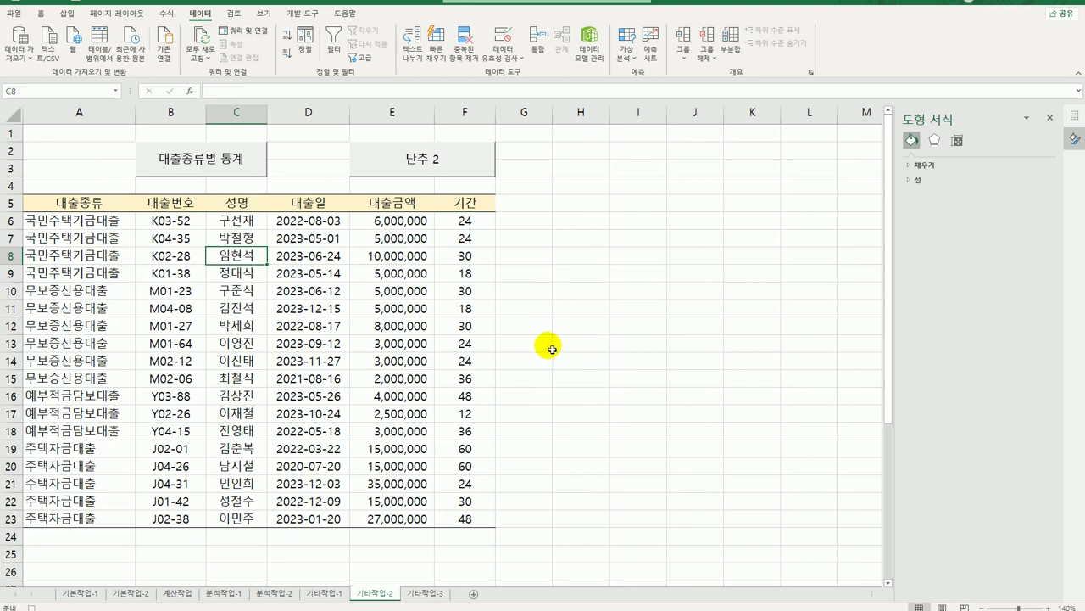
pyautogui.click(290, 20)
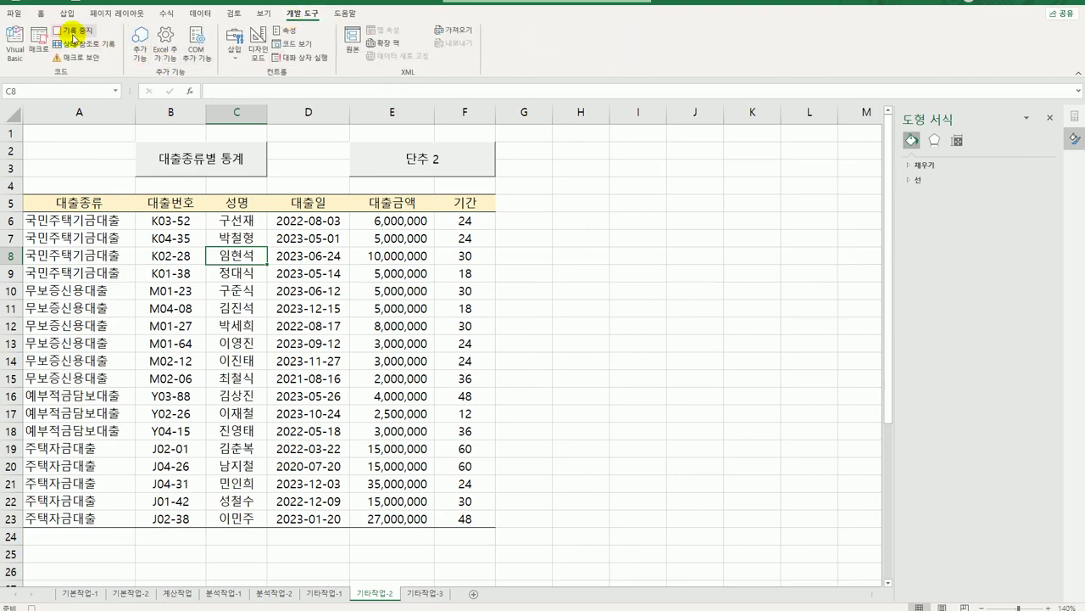
# Change the caption of the button over E2:F3 to 부분합해제.
pyautogui.rightClick(444, 153)
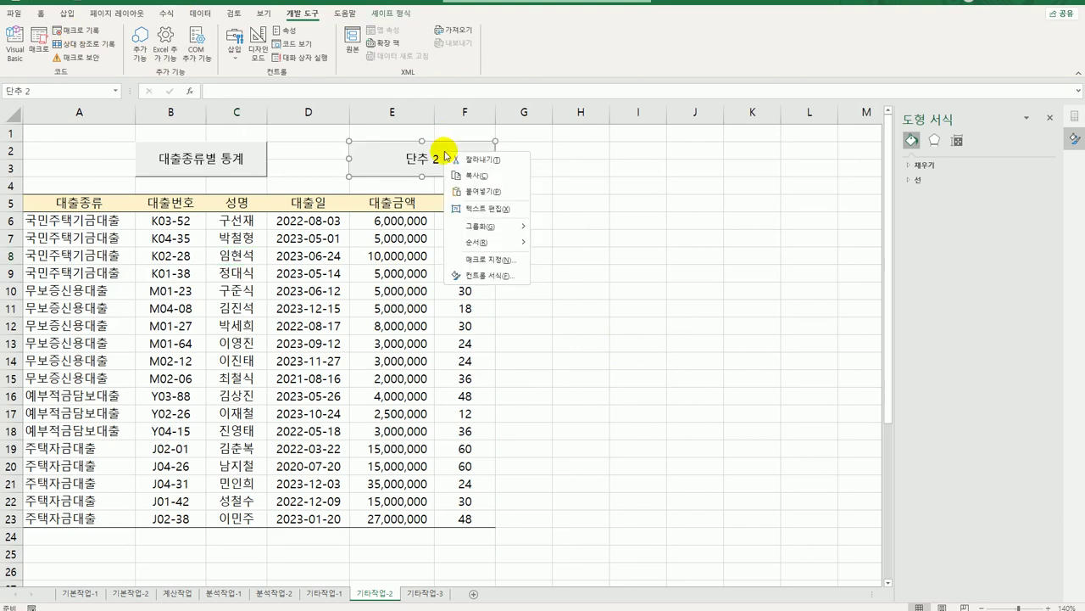
pyautogui.click(508, 210)
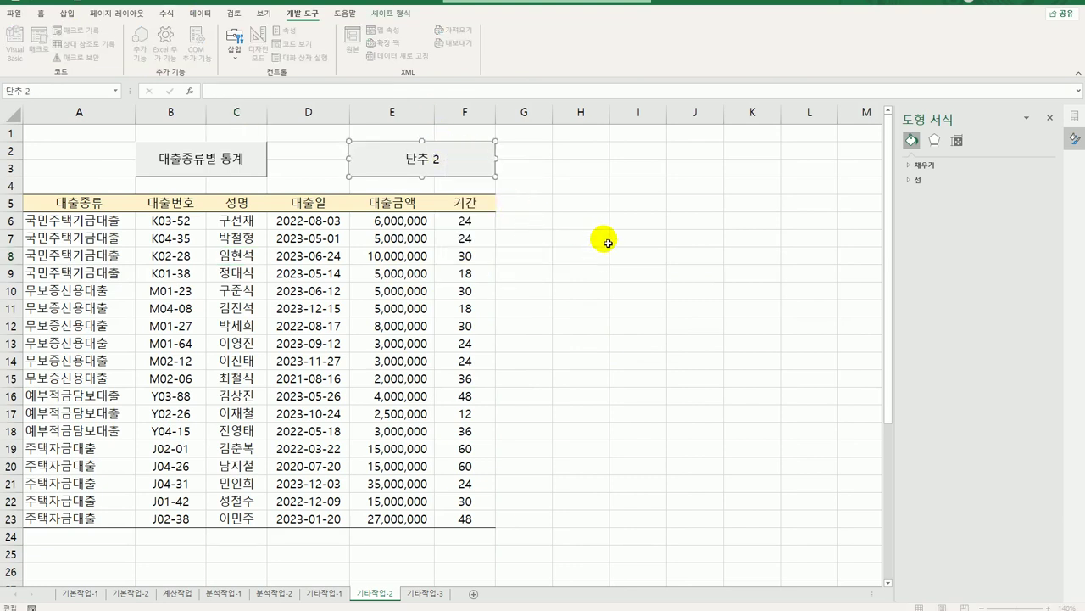
pyautogui.hotkey('ctrl', 'a')
pyautogui.write('부분합ㅎㅐㅈㅔ')
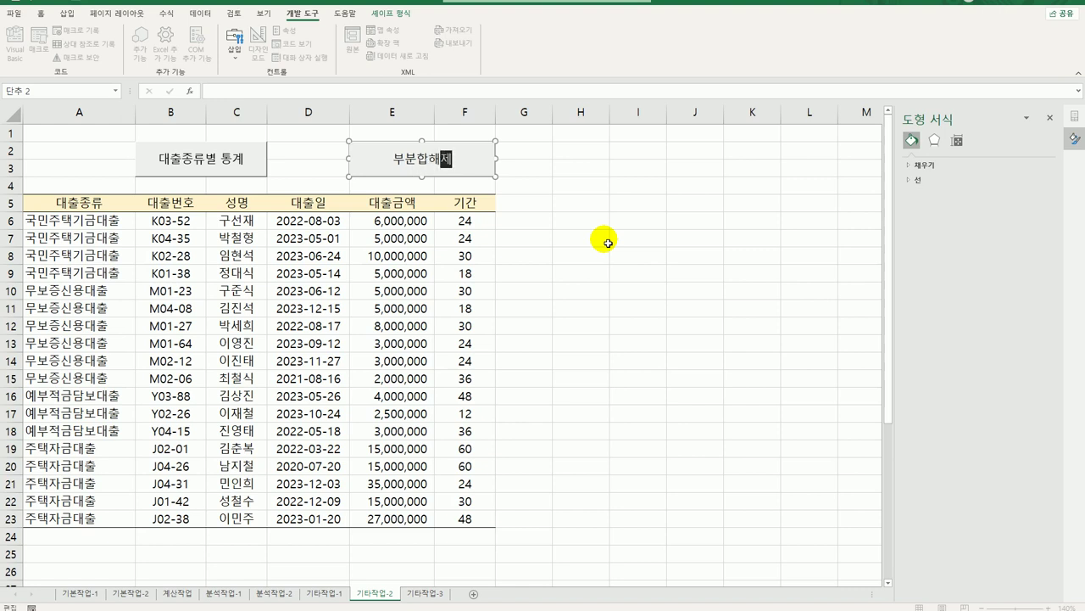
pyautogui.click(600, 222)
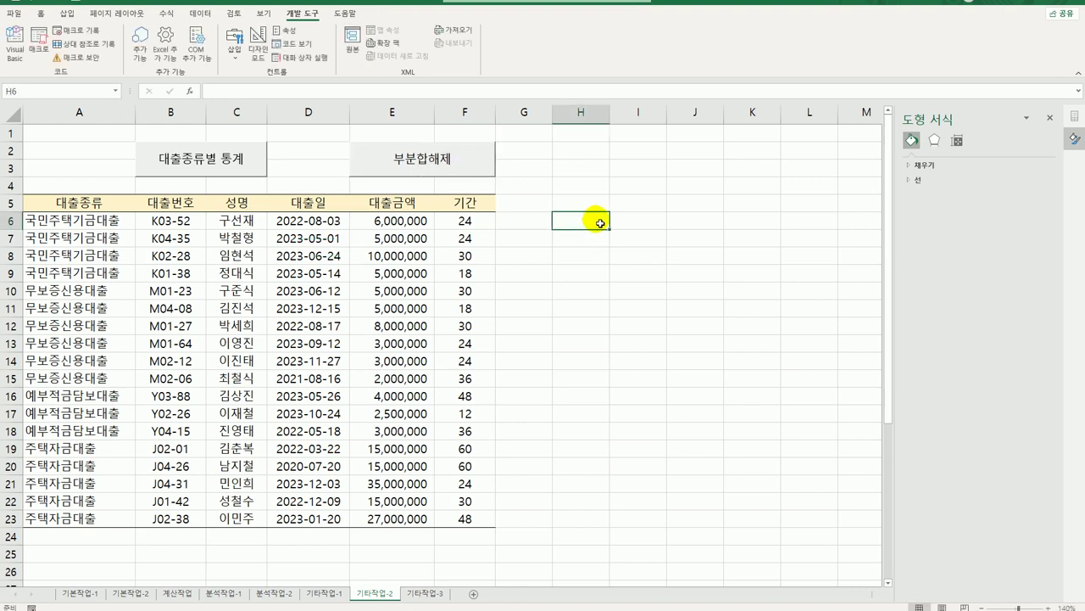
# Test both macros by running the 대출종류별 통계 button followed by the 부분합해제 button.
pyautogui.click(243, 165)
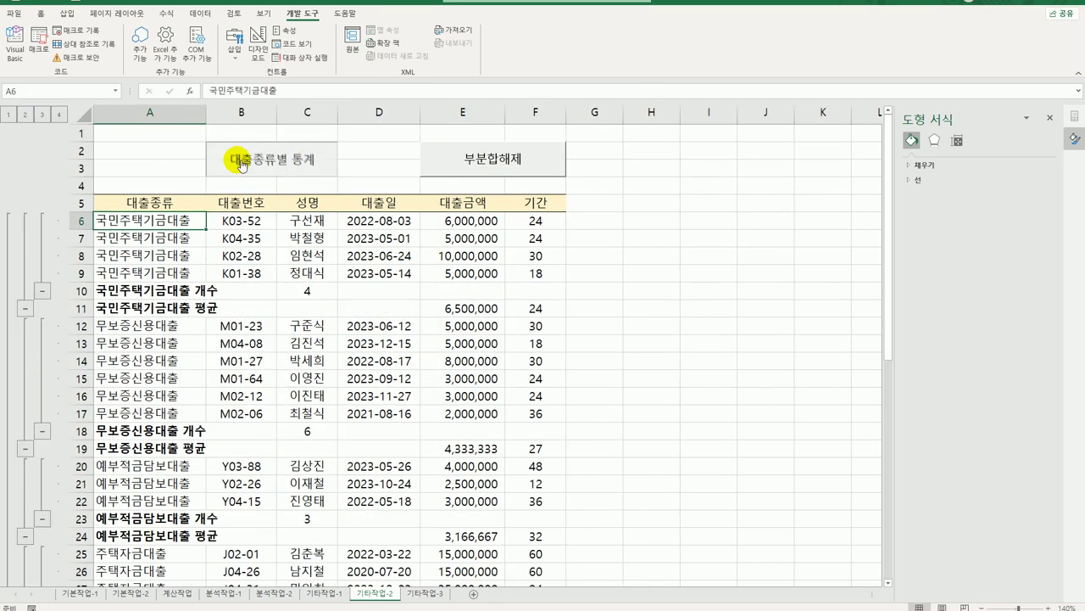
pyautogui.click(478, 167)
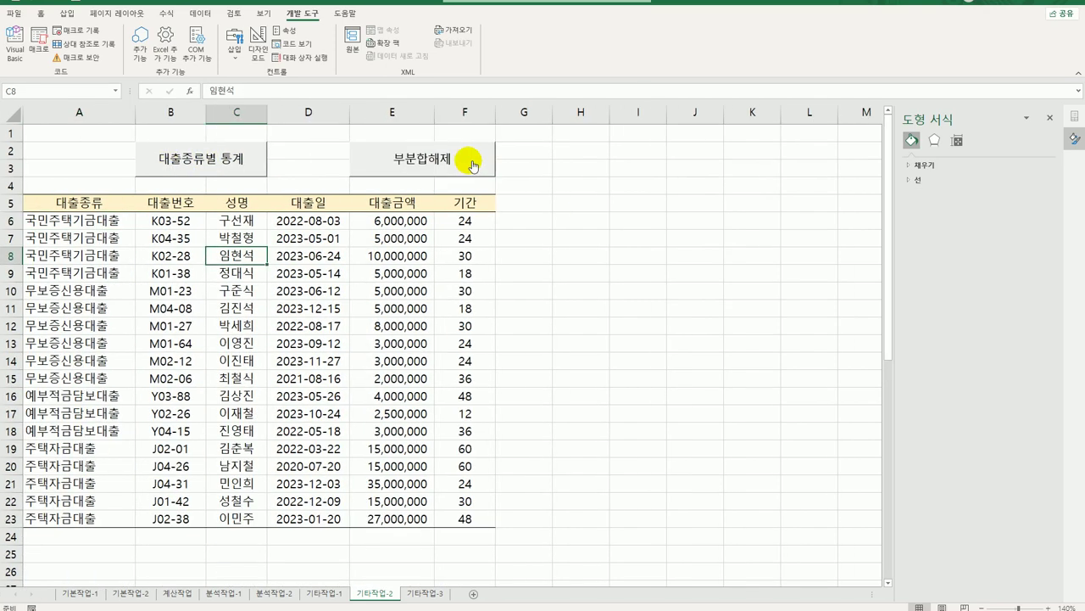
# Run the 대출종류별 통계 macro again and switch to the 기타작업-3 sheet.
pyautogui.click(241, 167)
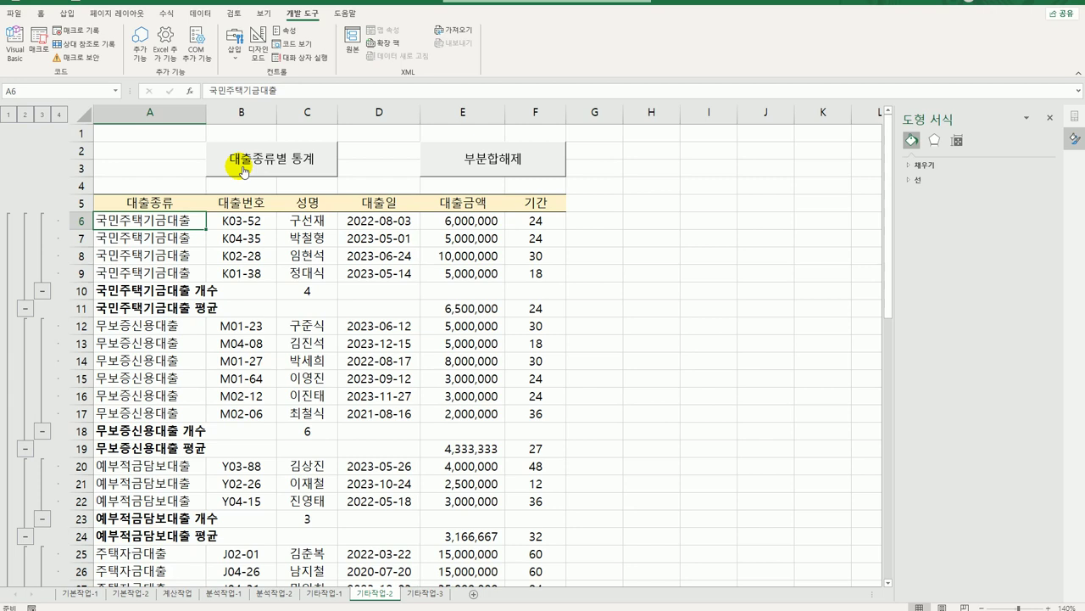
pyautogui.click(425, 594)
pyautogui.click(538, 430)
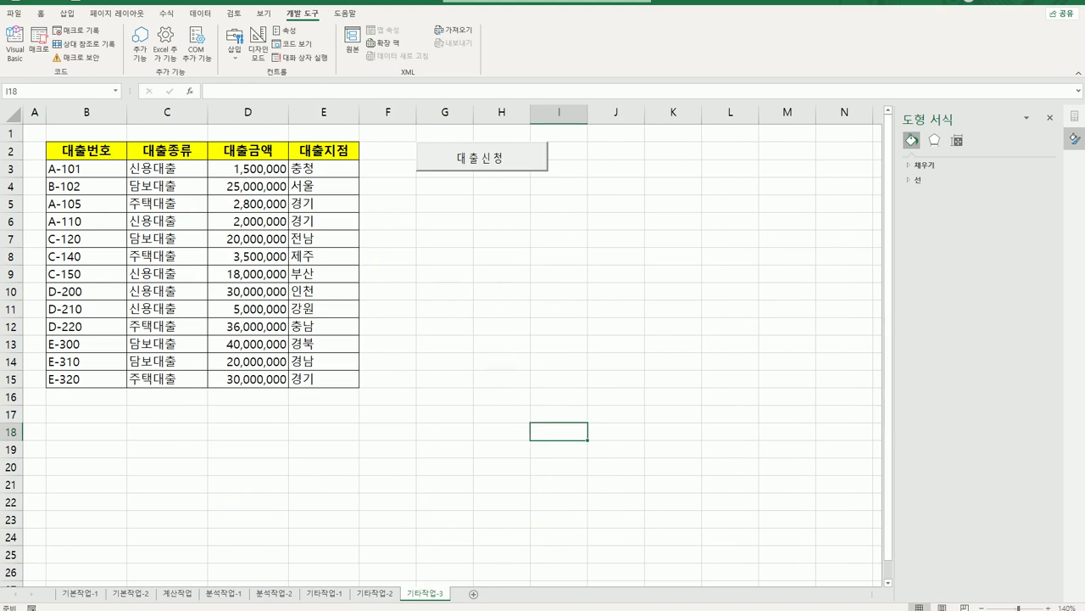
# In design mode, add 대출신청관리.Show to the Click event procedure of the 대출신청 button.
pyautogui.click(264, 40)
pyautogui.click(504, 160)
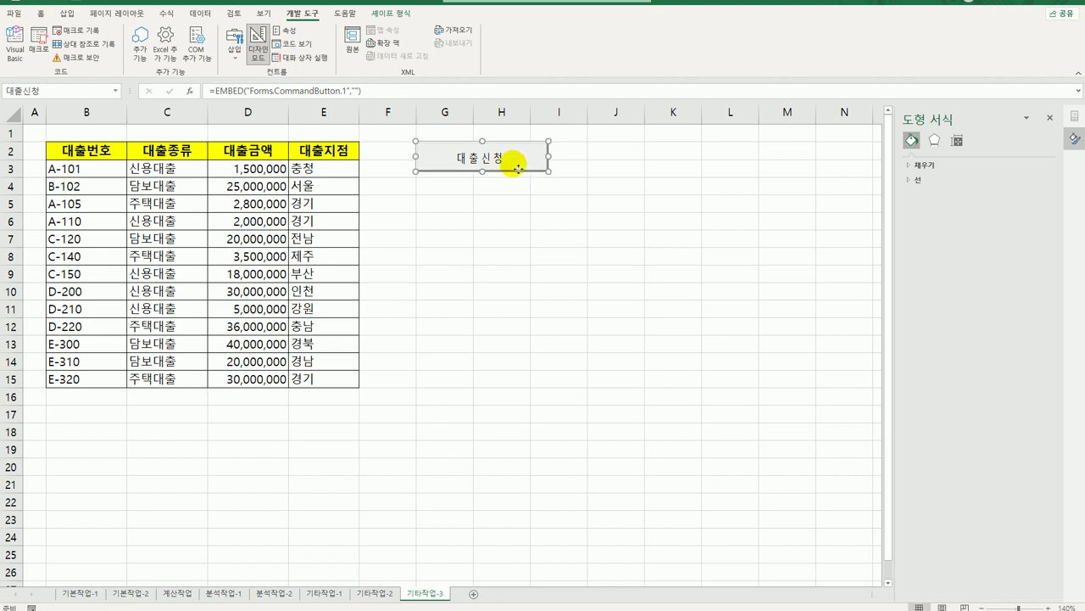
pyautogui.doubleClick(515, 166)
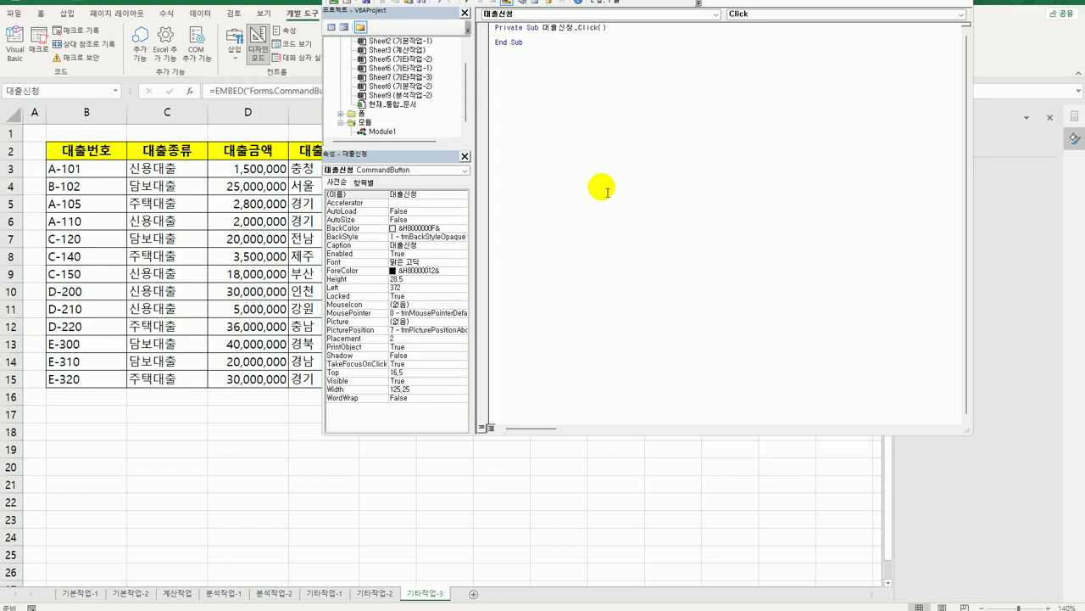
pyautogui.press('Tab')
pyautogui.write('대출신')
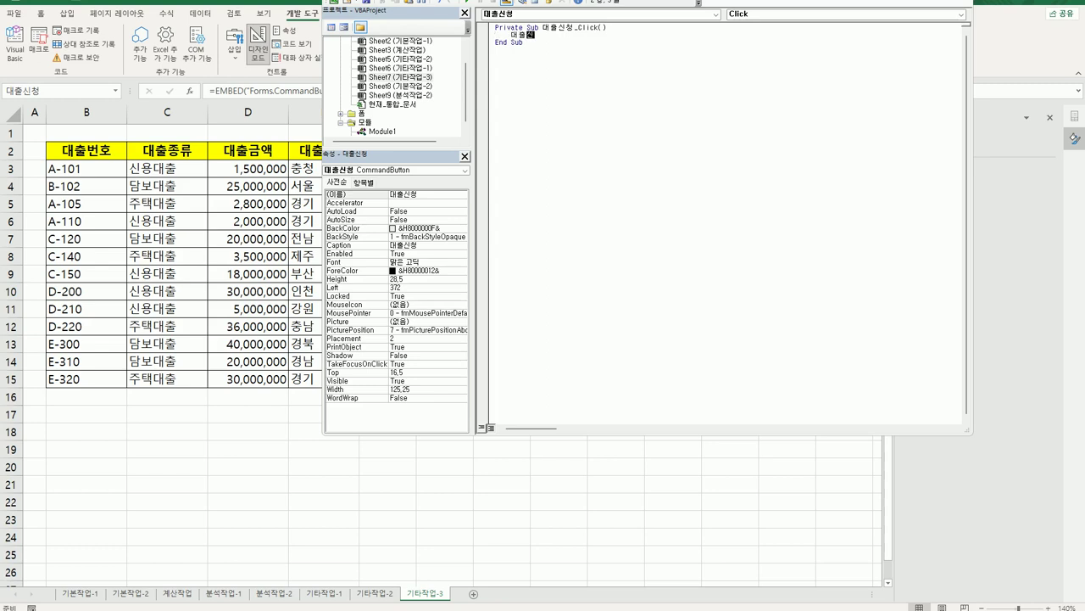
pyautogui.write('청관리.Show')
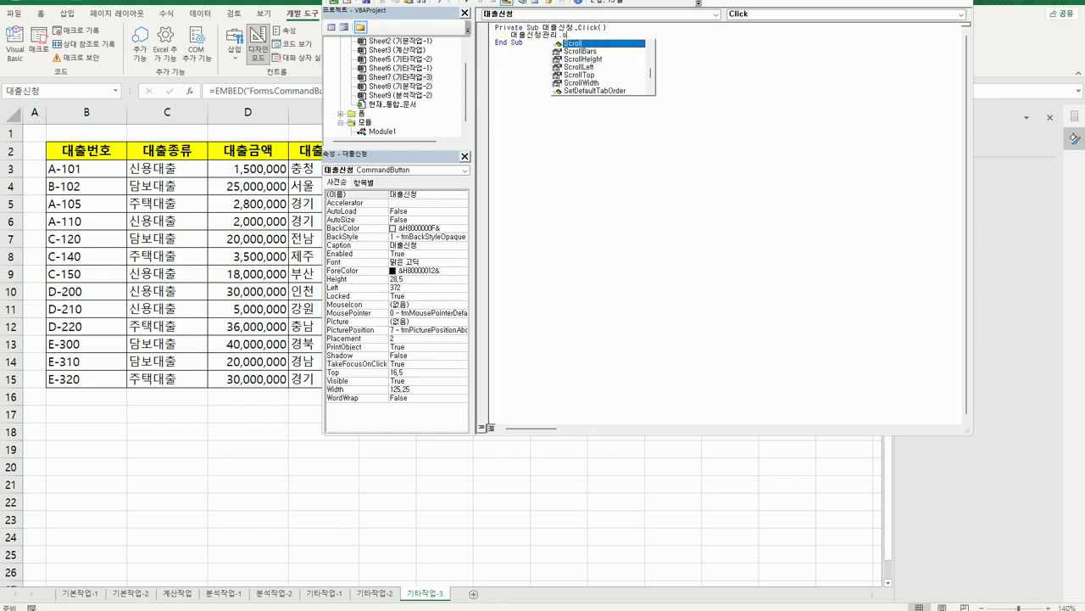
pyautogui.click(607, 191)
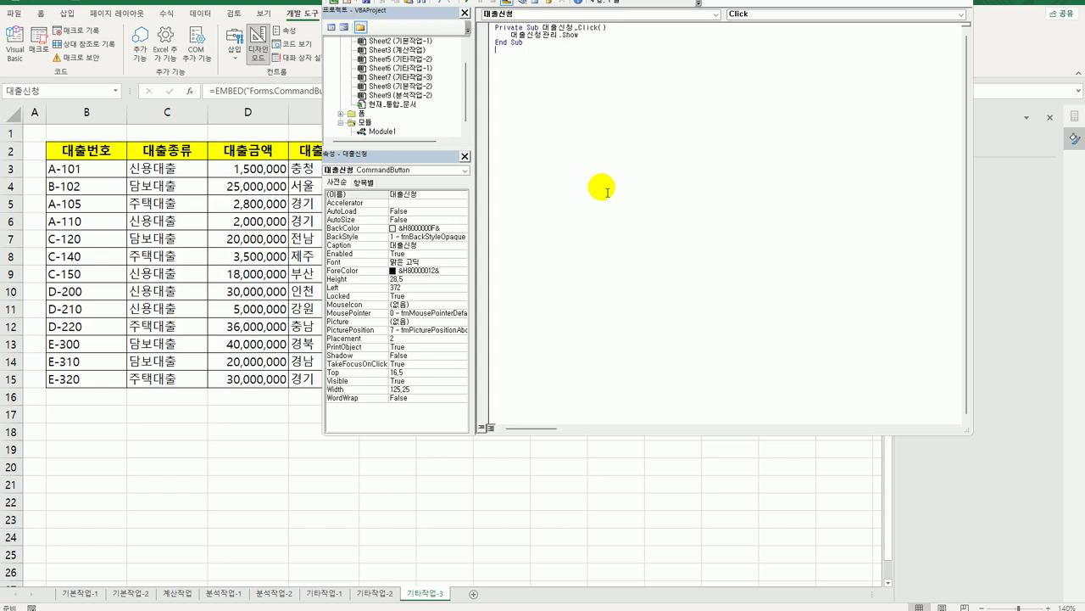
# Open the code of the 대출신청관리 form and create its UserForm Initialize event procedure.
pyautogui.doubleClick(361, 114)
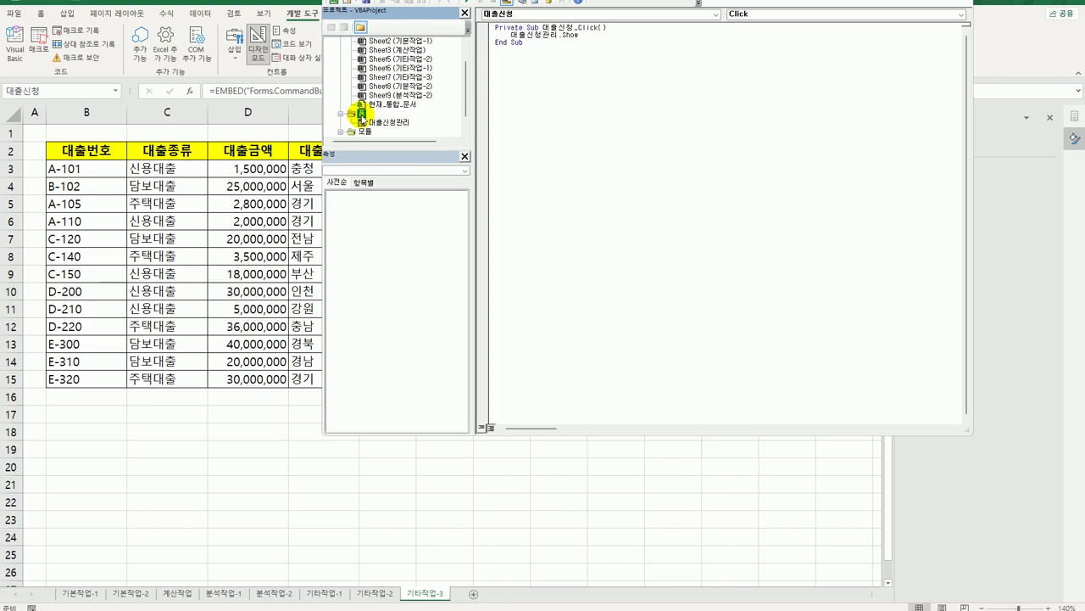
pyautogui.click(394, 126)
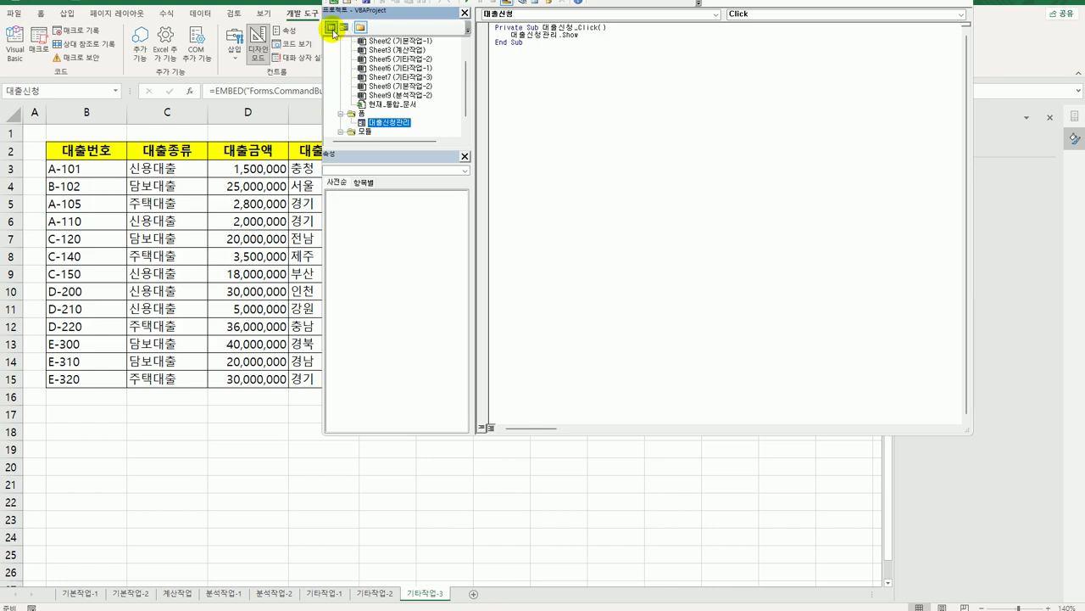
pyautogui.click(333, 32)
pyautogui.click(563, 15)
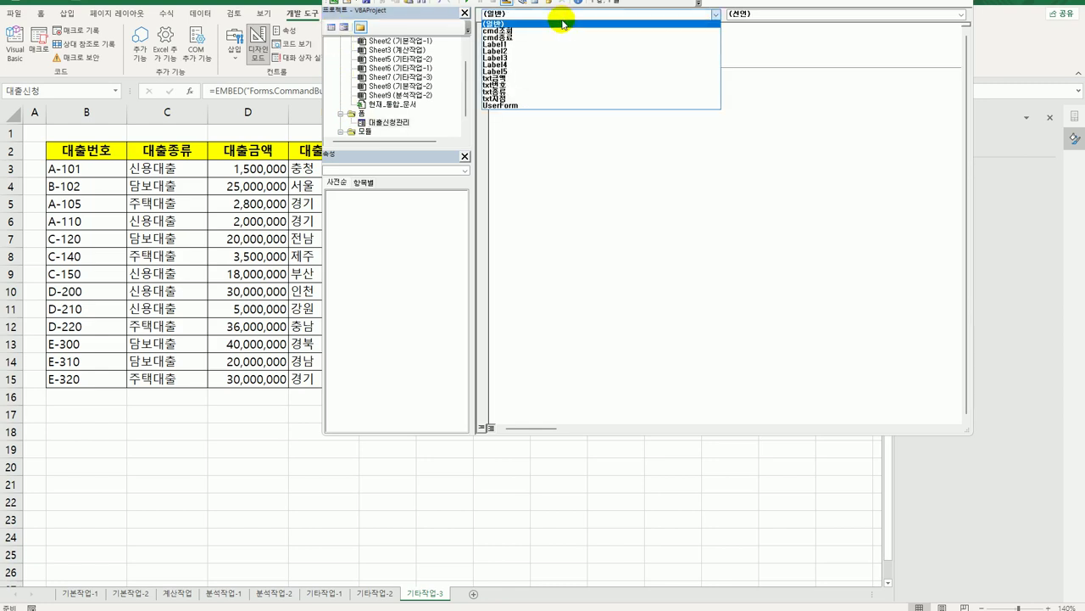
pyautogui.click(557, 102)
pyautogui.click(751, 15)
pyautogui.scroll(3, 753, 34)
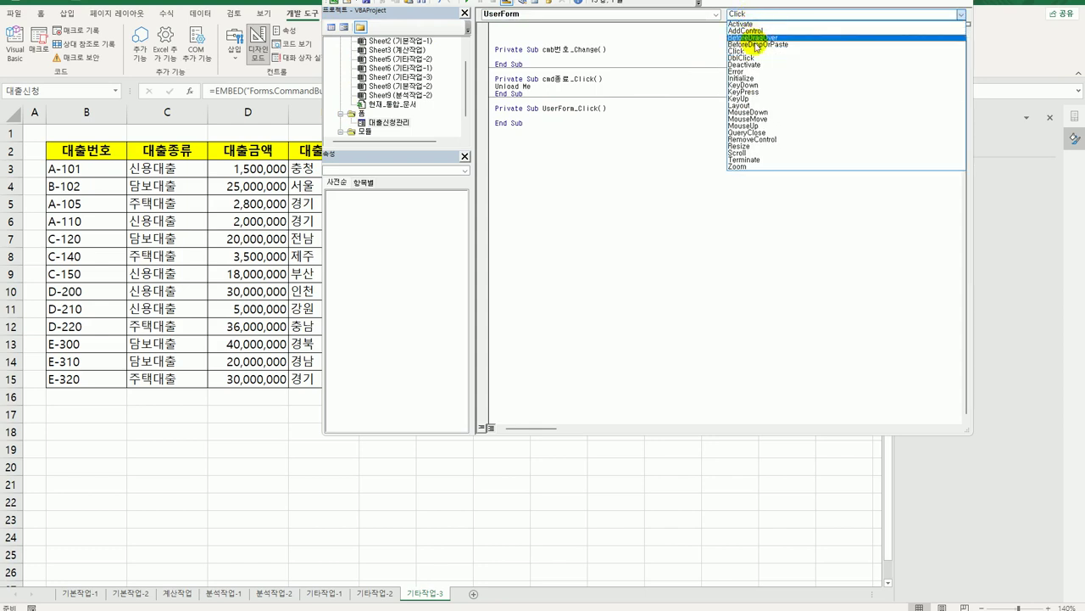
pyautogui.click(752, 81)
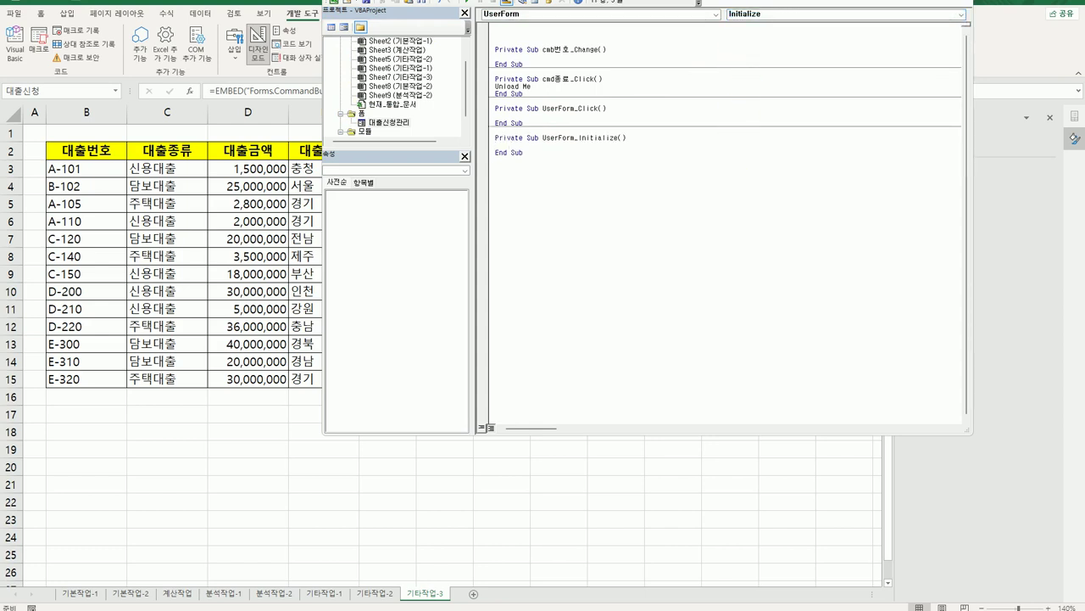
# Add the statement txt번호.SetFocus to the UserForm_Initialize procedure.
pyautogui.write('txt번호.')
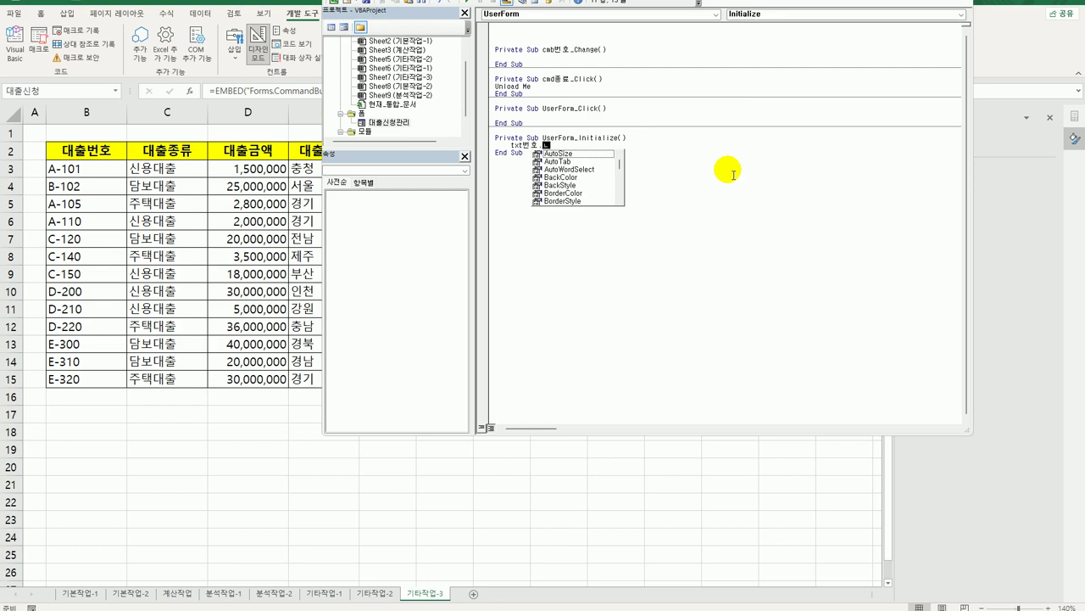
pyautogui.write('setf')
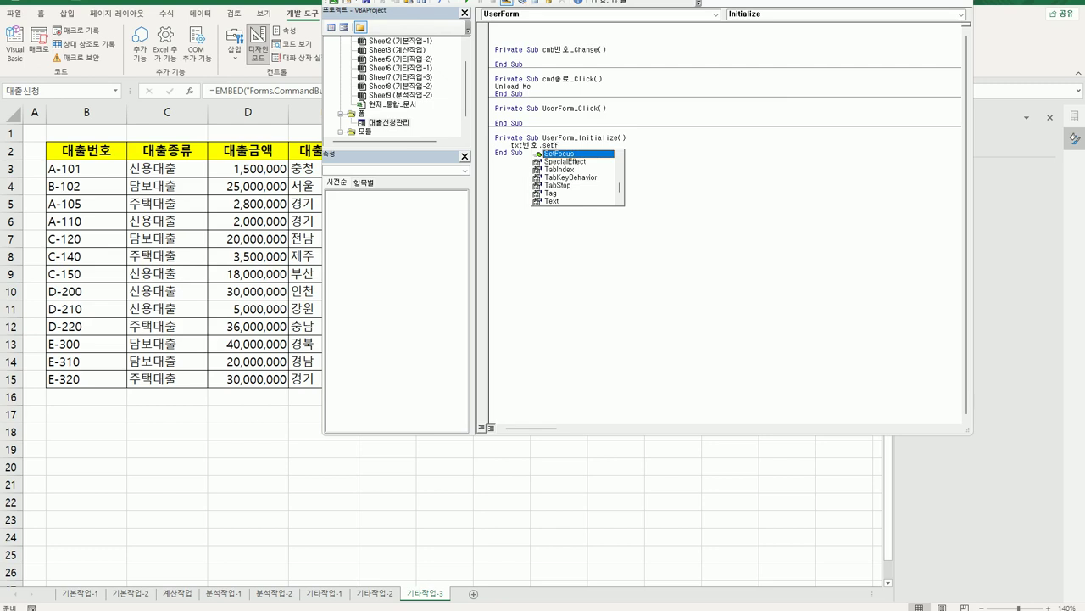
pyautogui.press('Tab')
pyautogui.click(727, 170)
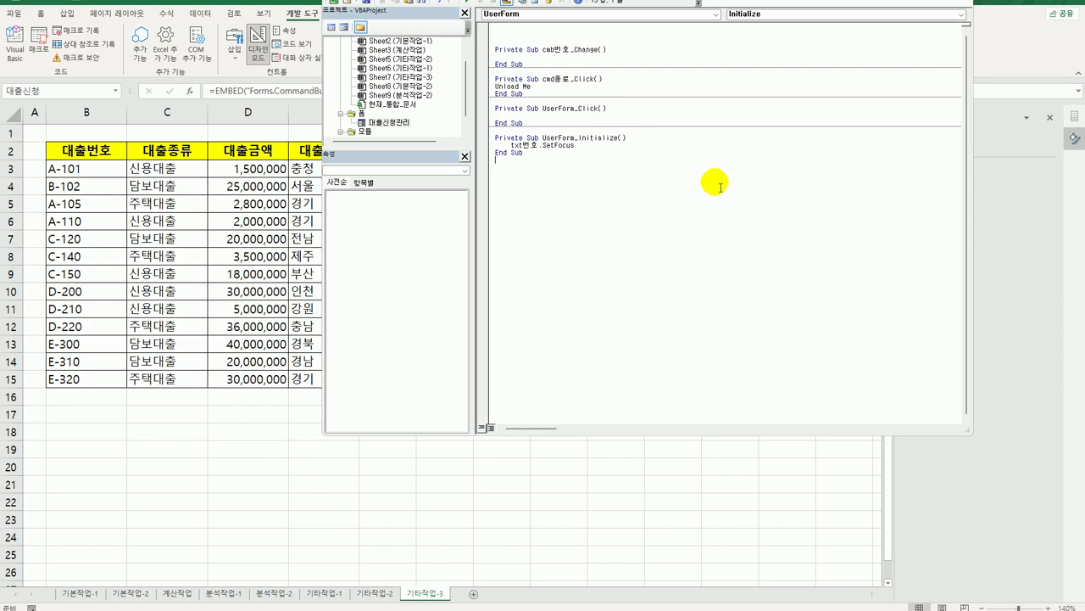
# Open the code of the 기타작업-3 sheet and create a Worksheet Activate event procedure.
pyautogui.click(427, 78)
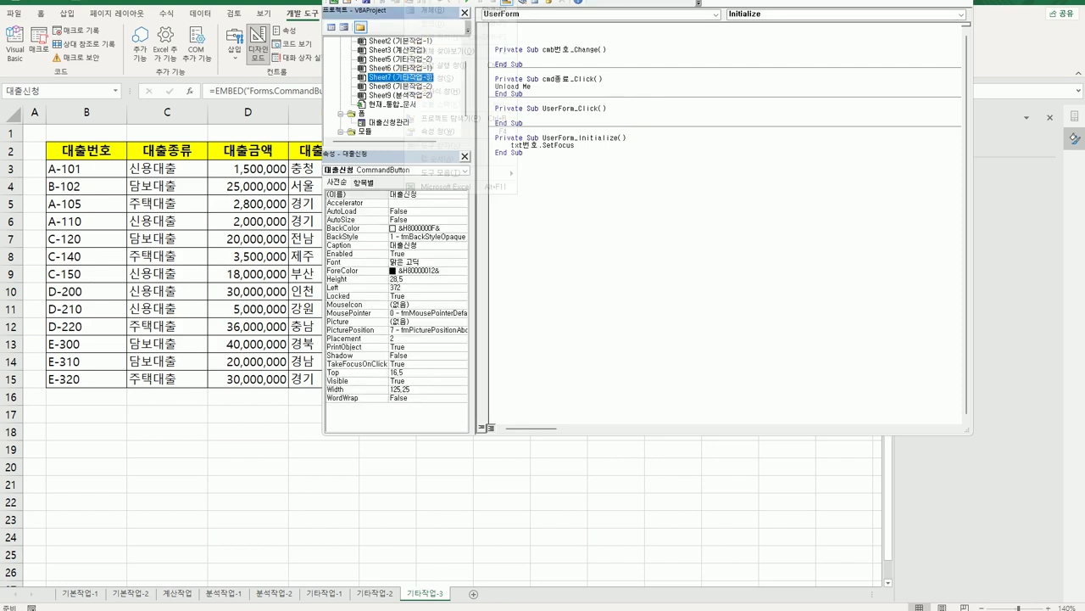
pyautogui.click(420, 1)
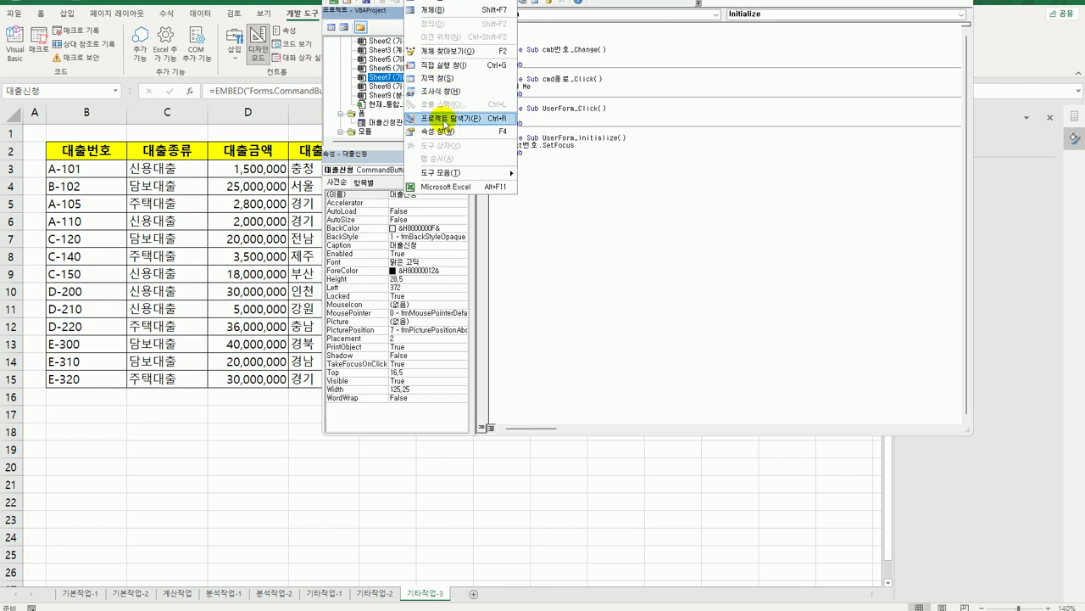
pyautogui.click(398, 81)
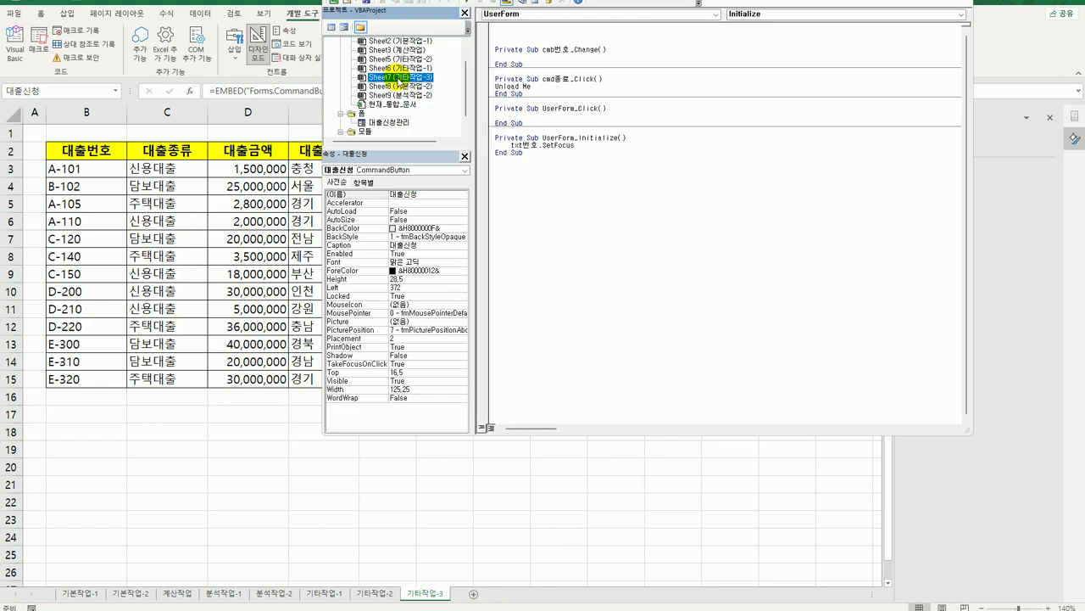
pyautogui.doubleClick(398, 81)
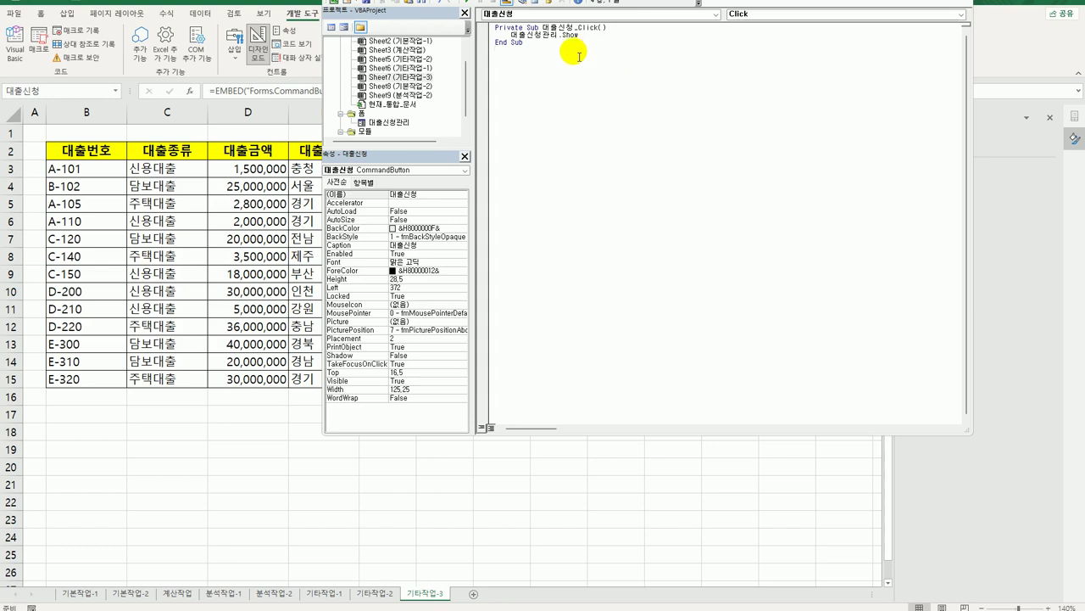
pyautogui.click(564, 15)
pyautogui.click(561, 29)
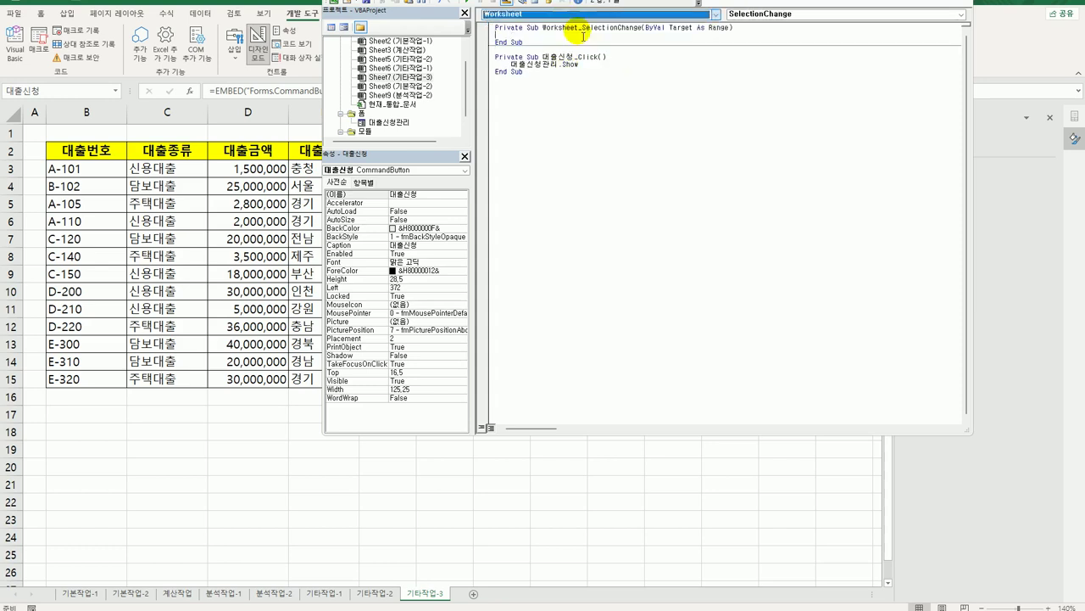
pyautogui.click(770, 14)
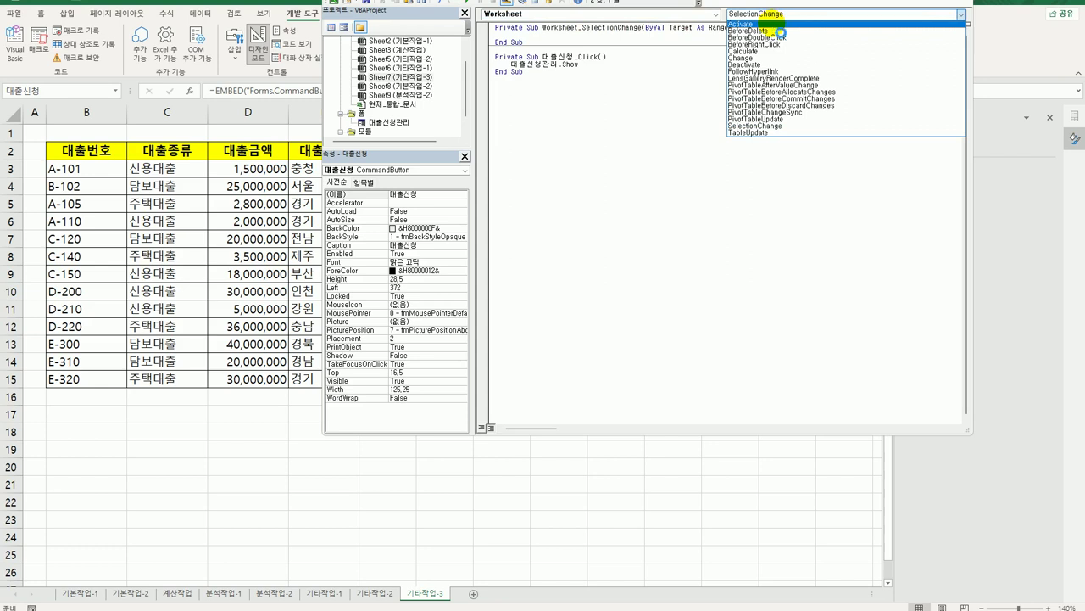
pyautogui.click(774, 24)
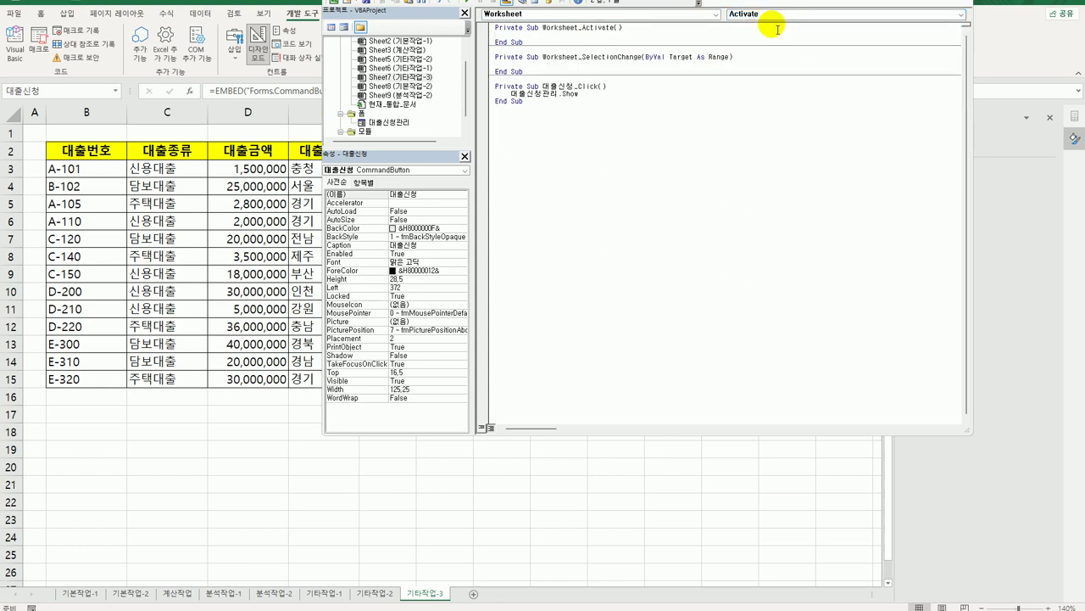
# Make the Worksheet_Activate procedure enter text in G6 with [G6] = "대출조회".
pyautogui.press('Tab')
pyautogui.write('[B6] ')
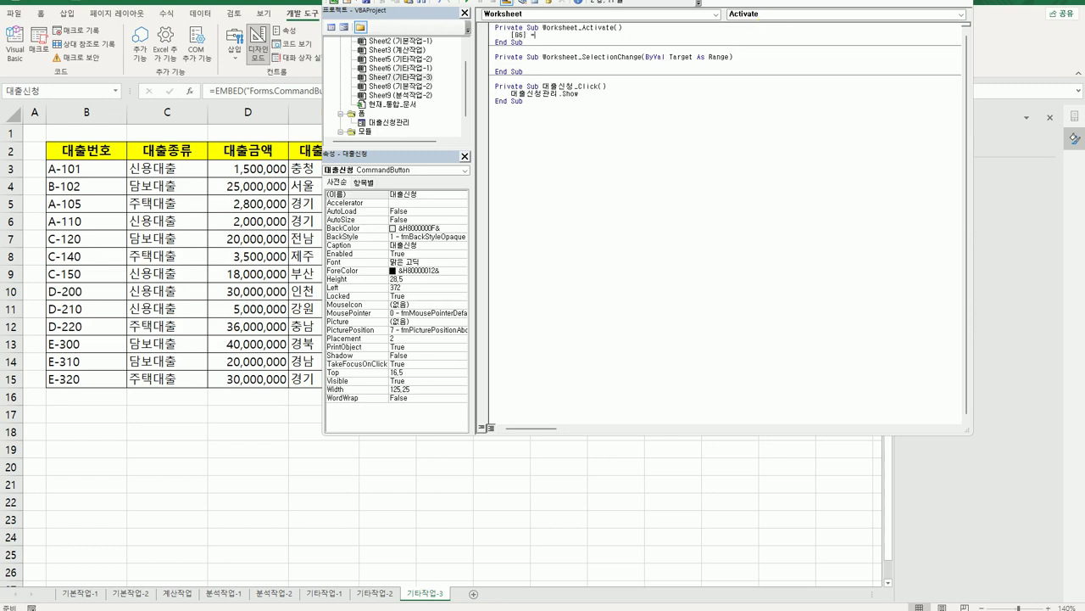
pyautogui.write('= "대출조회"')
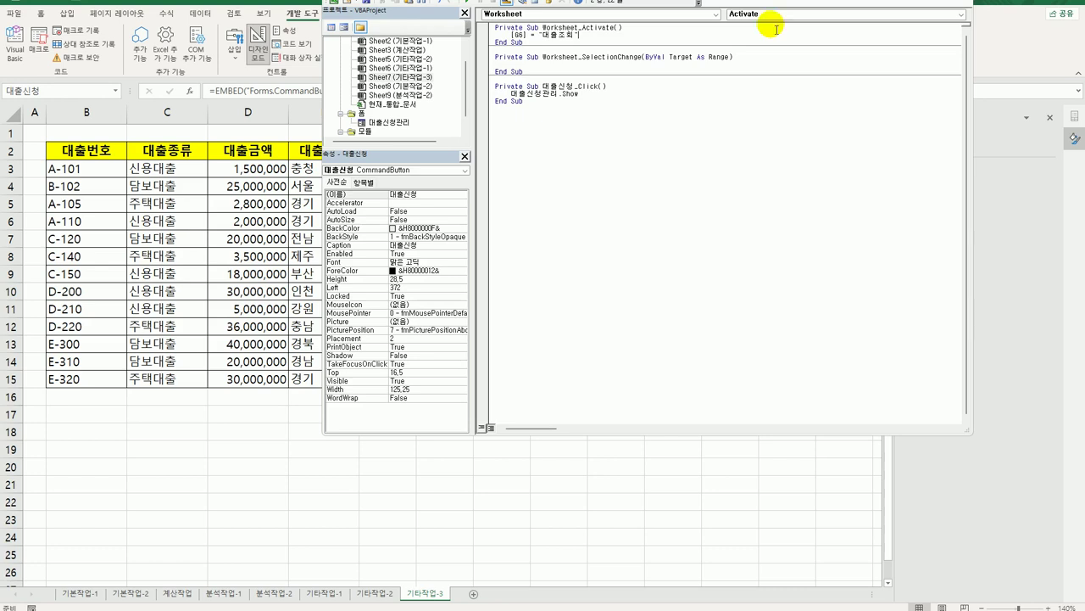
# Open the 대출신청관리 form design and create the Click event procedure for its cmd조회 button.
pyautogui.click(406, 124)
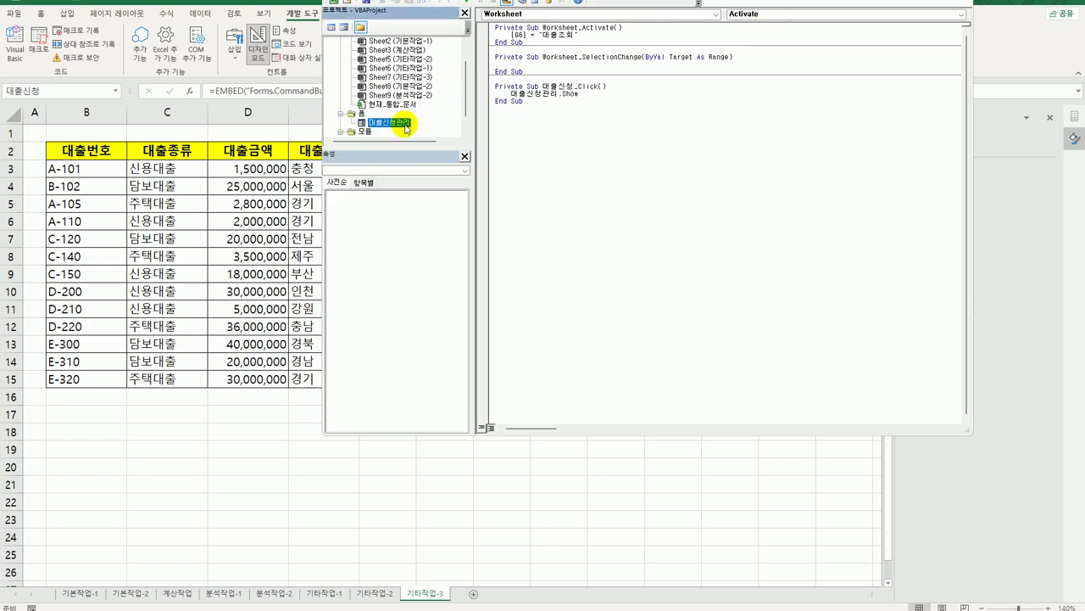
pyautogui.doubleClick(405, 123)
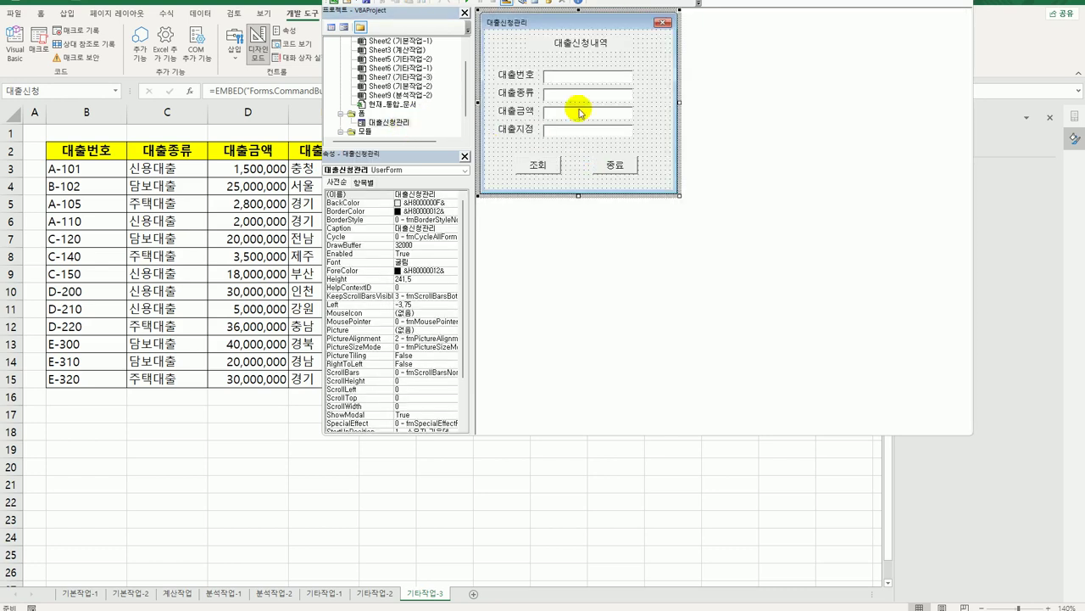
pyautogui.click(573, 83)
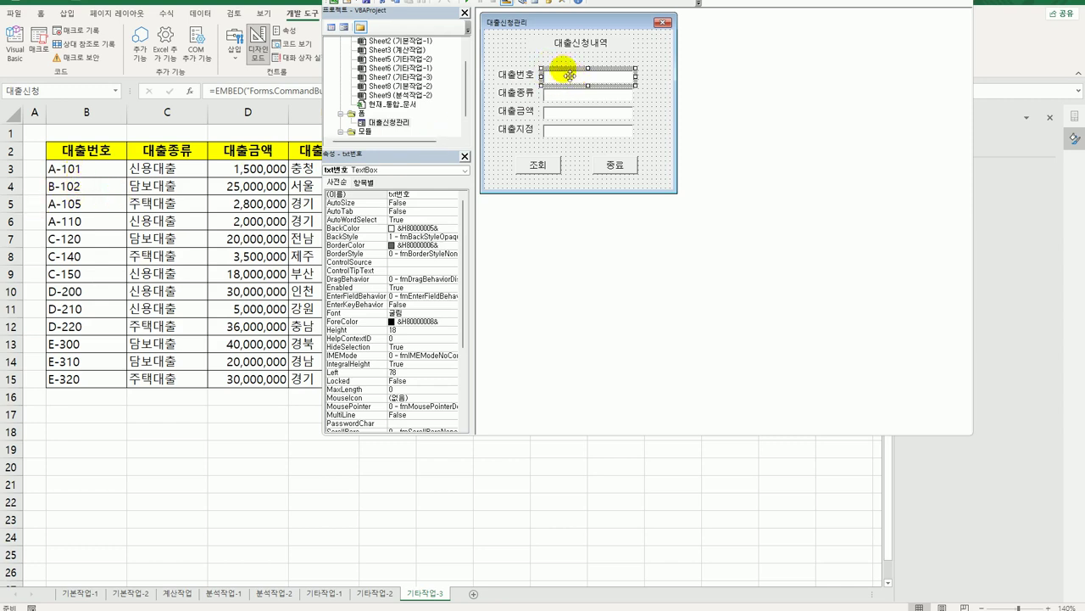
pyautogui.click(555, 166)
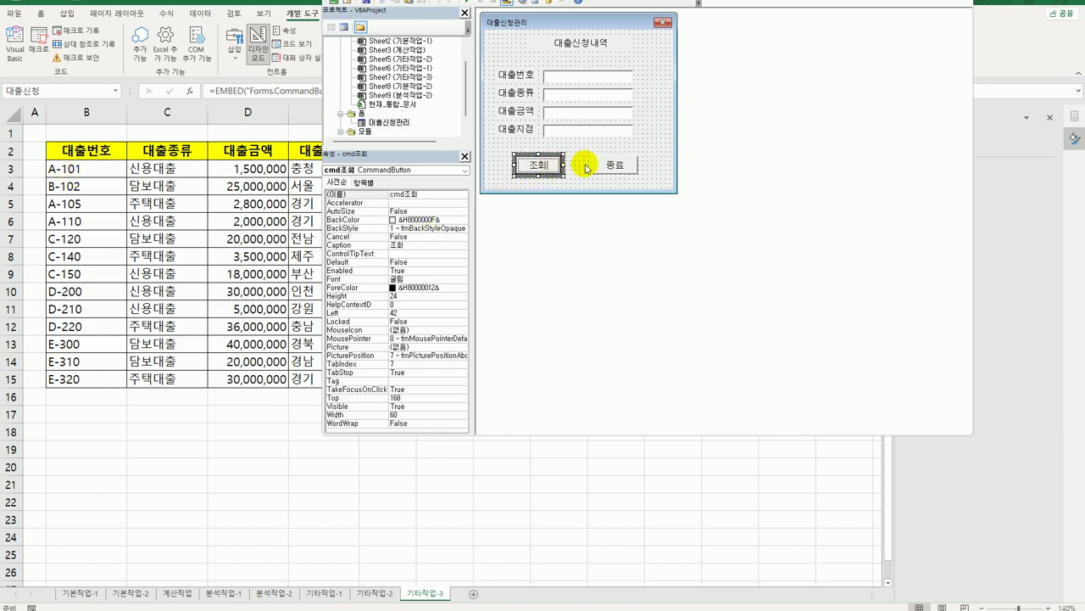
pyautogui.click(550, 165)
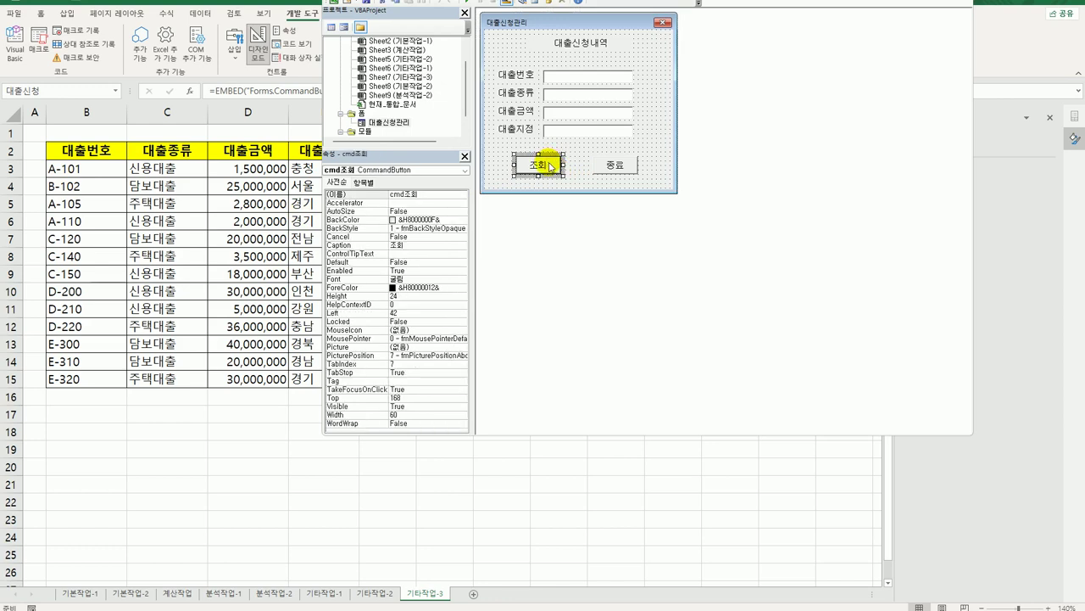
pyautogui.click(549, 166)
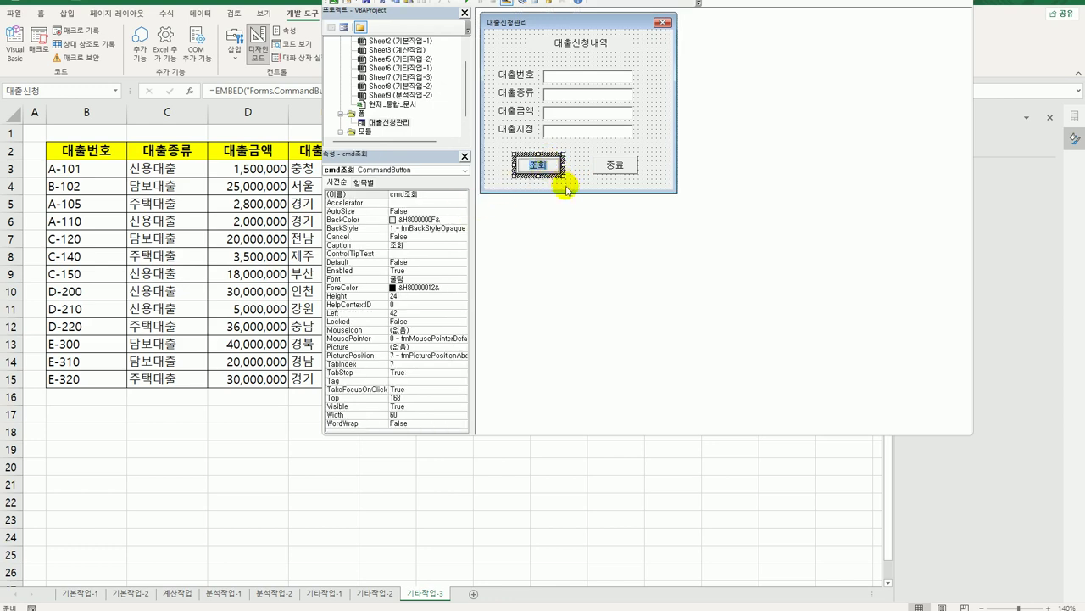
pyautogui.doubleClick(552, 165)
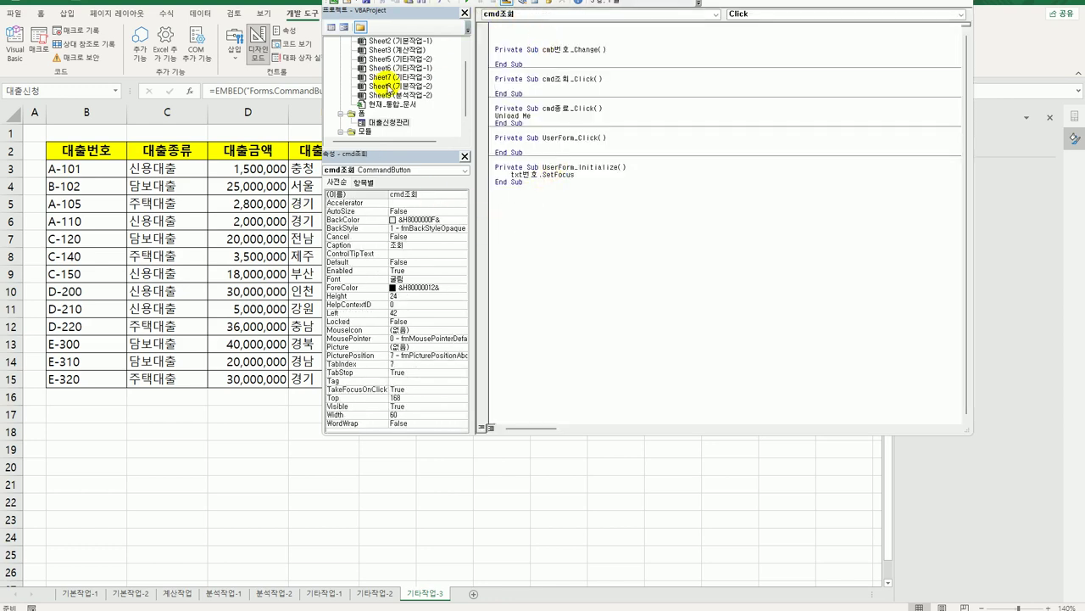
pyautogui.click(528, 17)
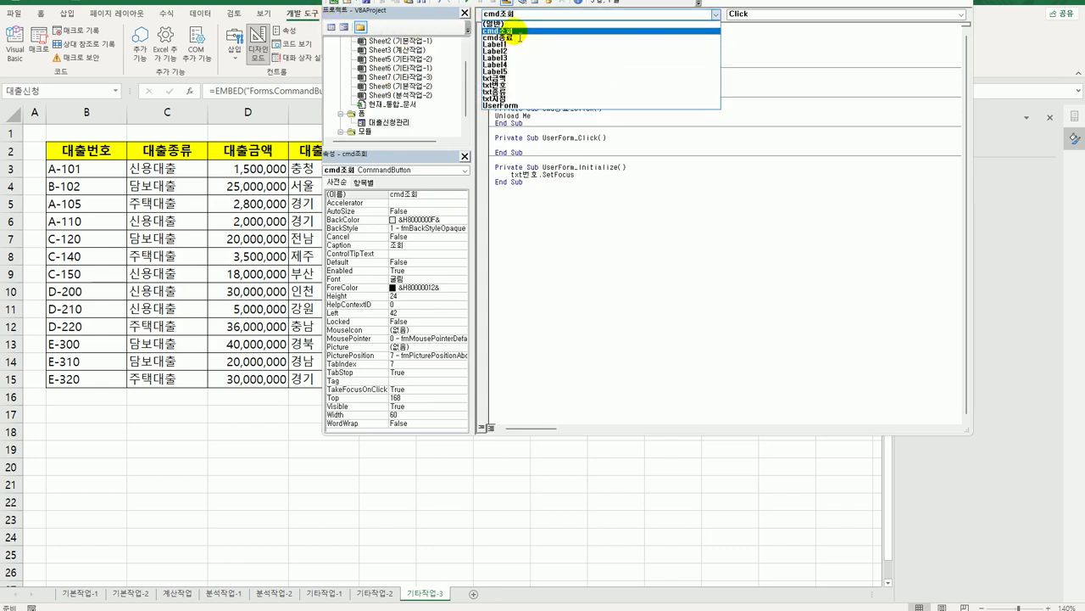
pyautogui.click(515, 32)
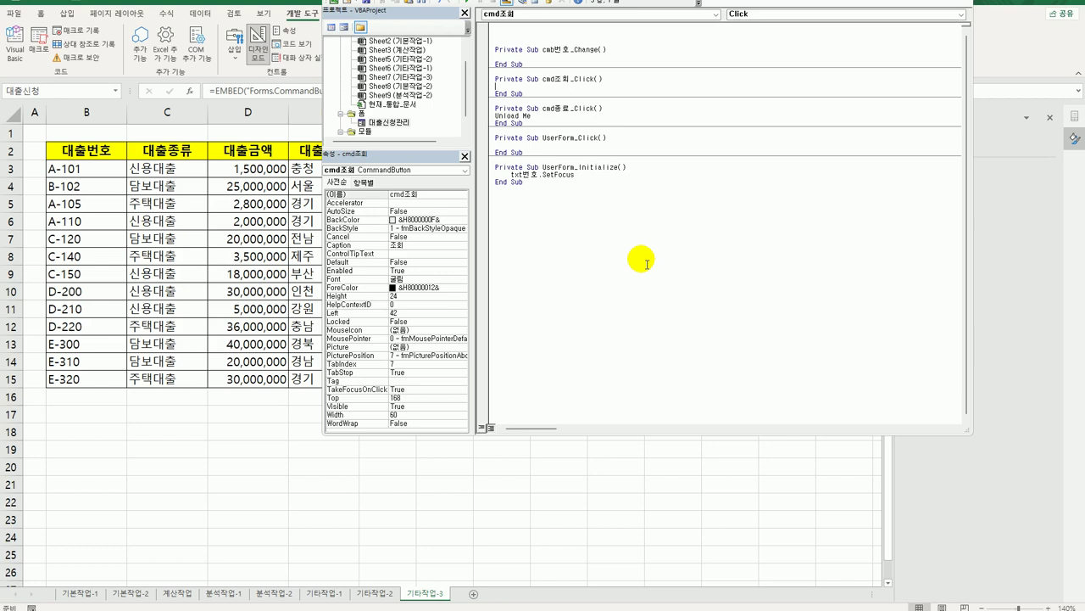
pyautogui.doubleClick(388, 123)
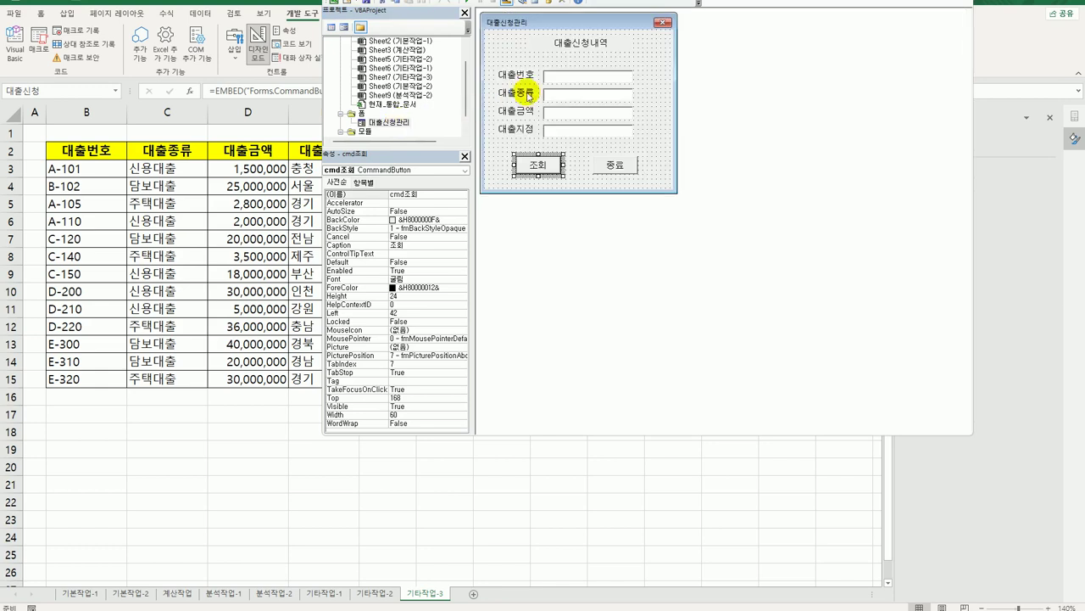
pyautogui.click(584, 80)
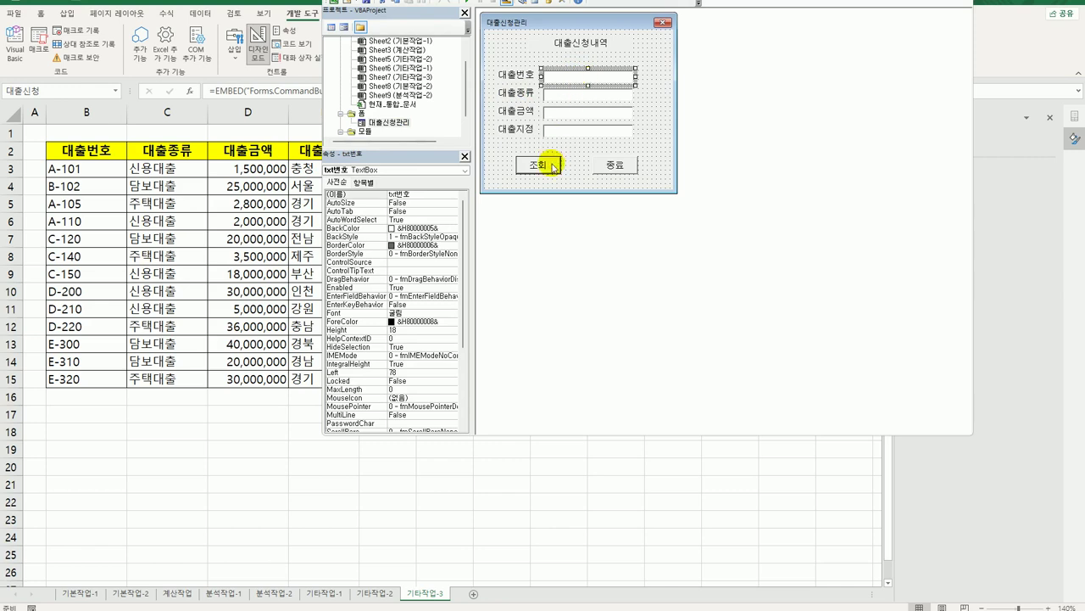
pyautogui.click(331, 26)
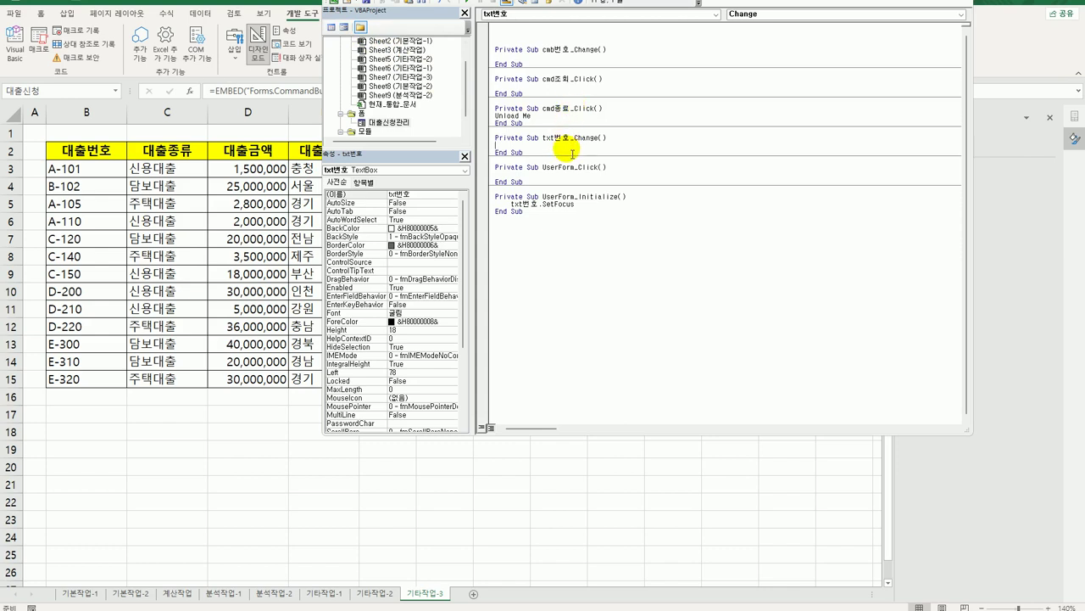
pyautogui.moveTo(495, 138); pyautogui.dragTo(523, 153)
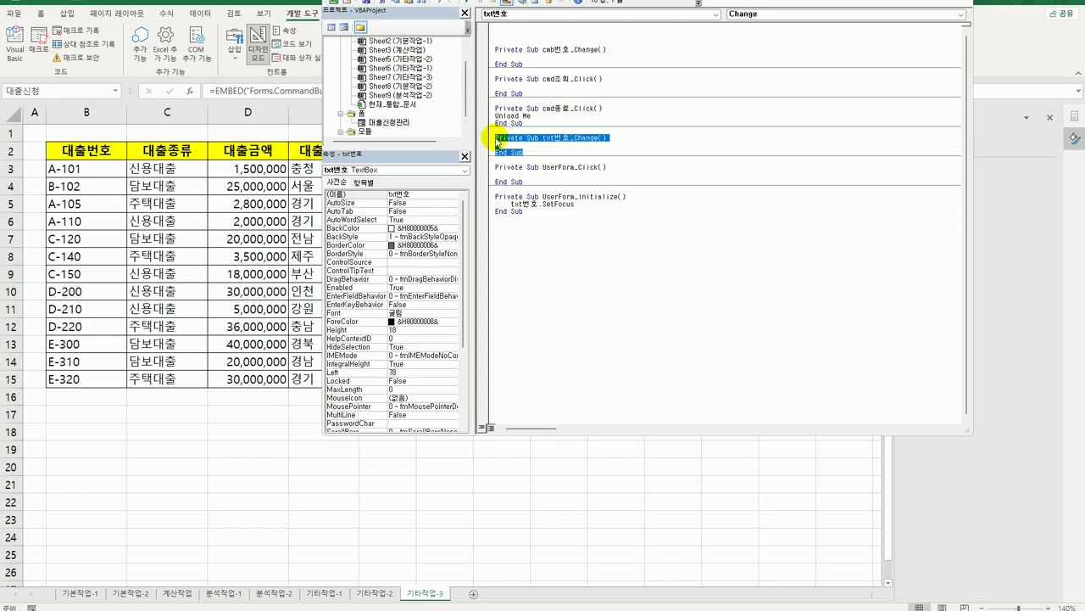
pyautogui.press('Delete')
# Add the condition line If a = UCase(txt번호) Then to the cmd조회_Click procedure, leaving a blank line above it.
pyautogui.click(525, 89)
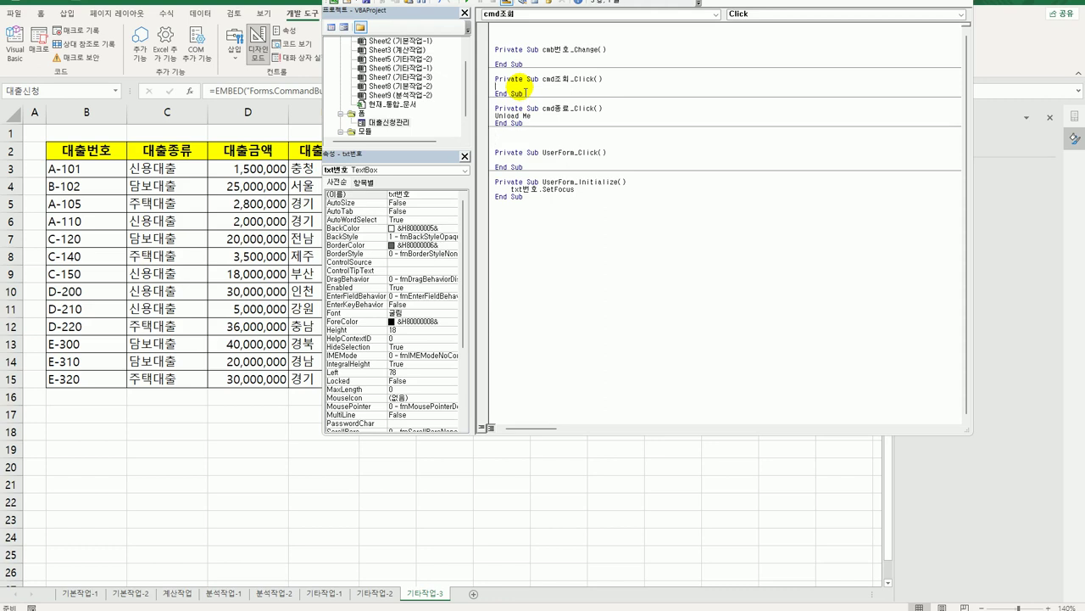
pyautogui.press('Return')
pyautogui.press('Return')
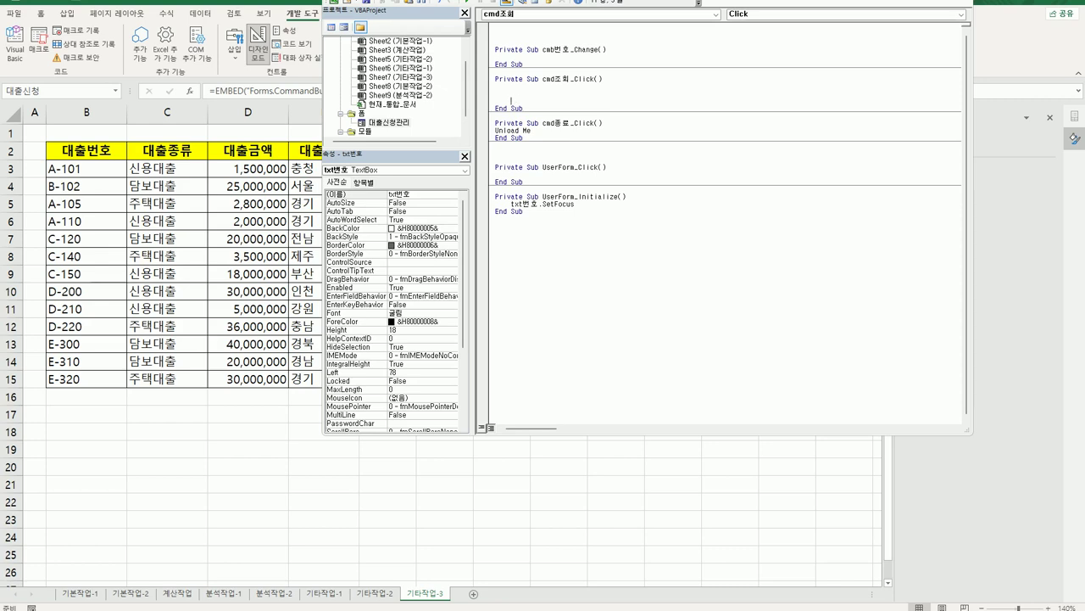
pyautogui.write('if')
pyautogui.write('a.')
pyautogui.press('BackSpace')
pyautogui.write('= ucase(')
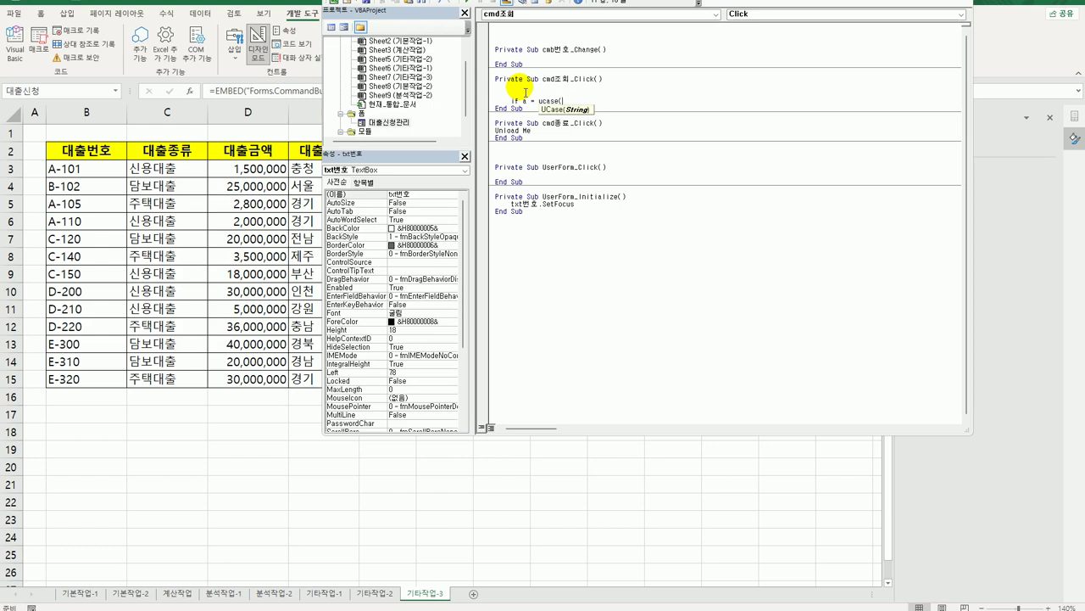
pyautogui.write('txt번호')
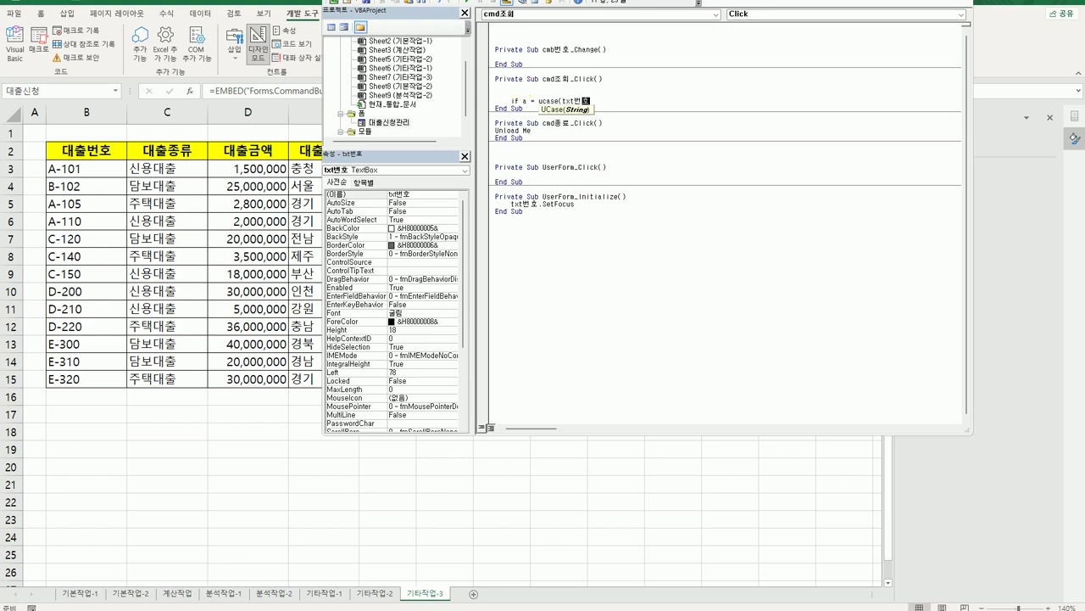
pyautogui.write(') then')
pyautogui.press('Return')
# Inside the If block, begin assigning a cell value to the loan type box with txt종류 = cells(i.
pyautogui.press('Return')
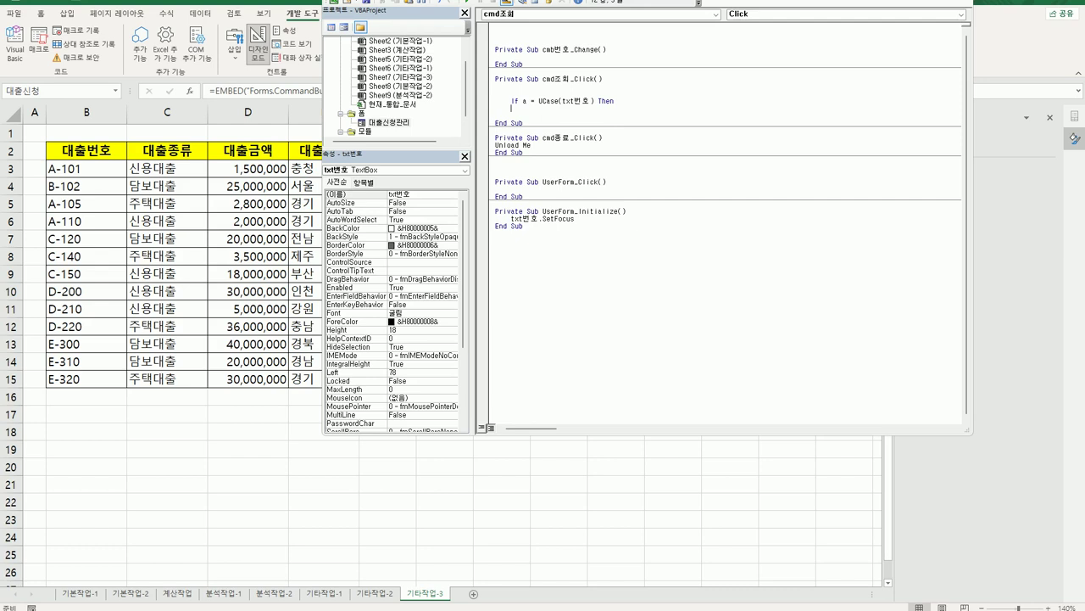
pyautogui.press('Return')
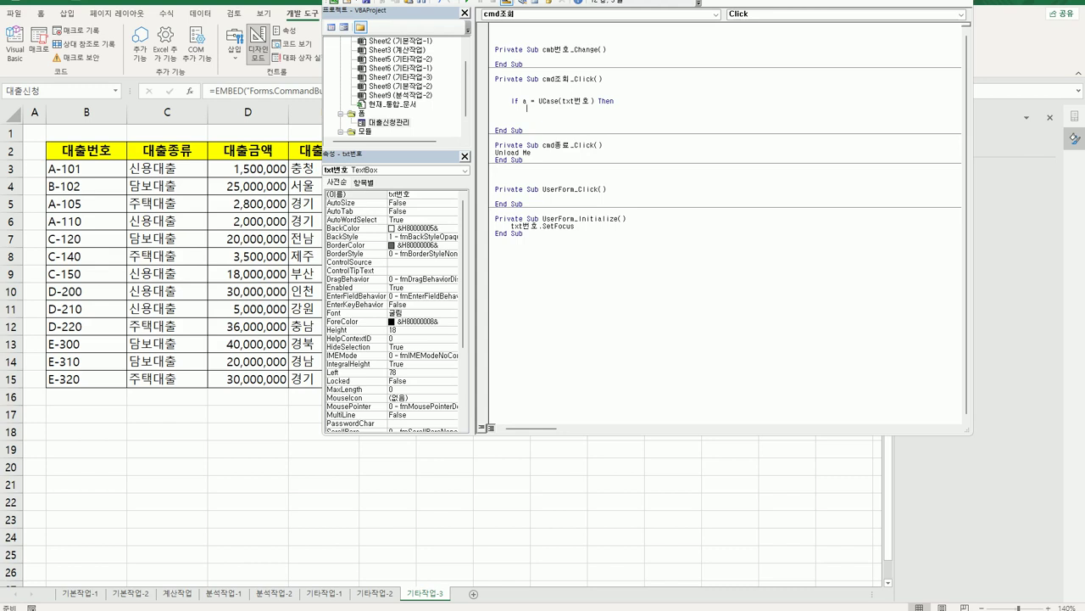
pyautogui.write('txt종류 = cells(')
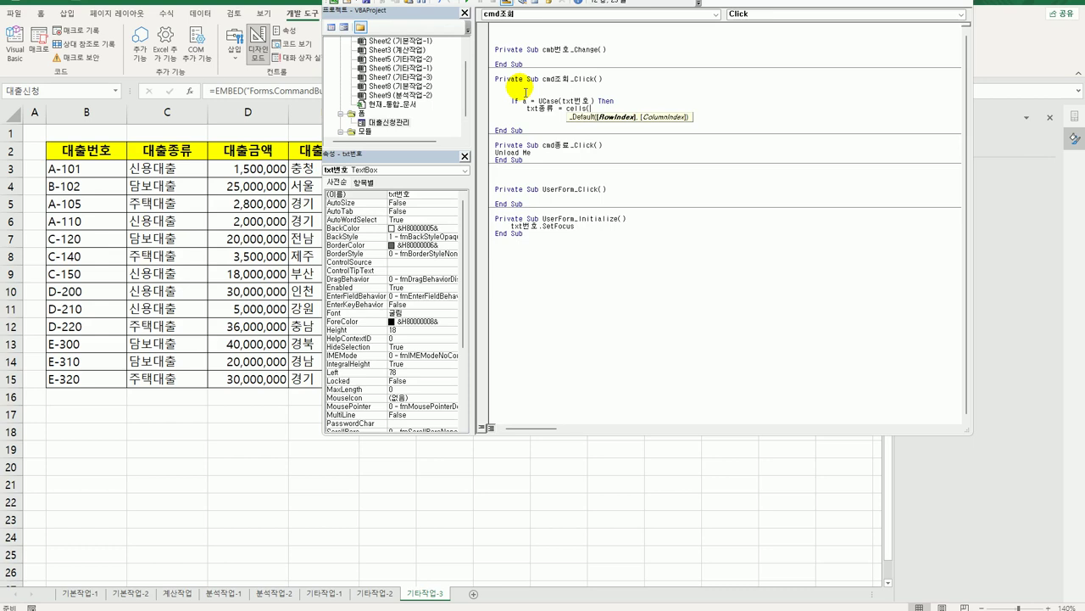
pyautogui.write('i')
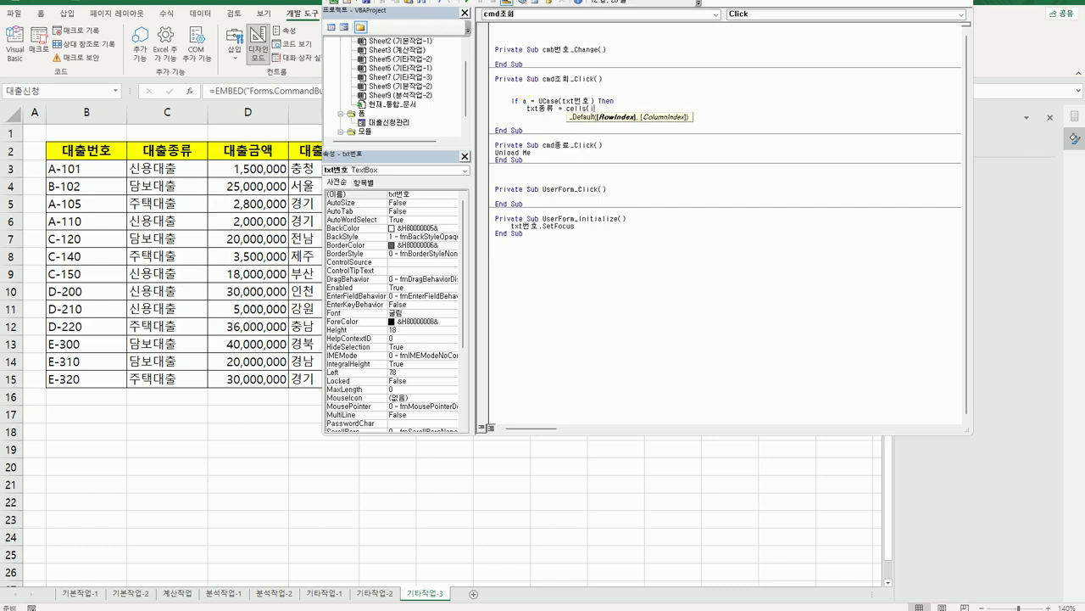